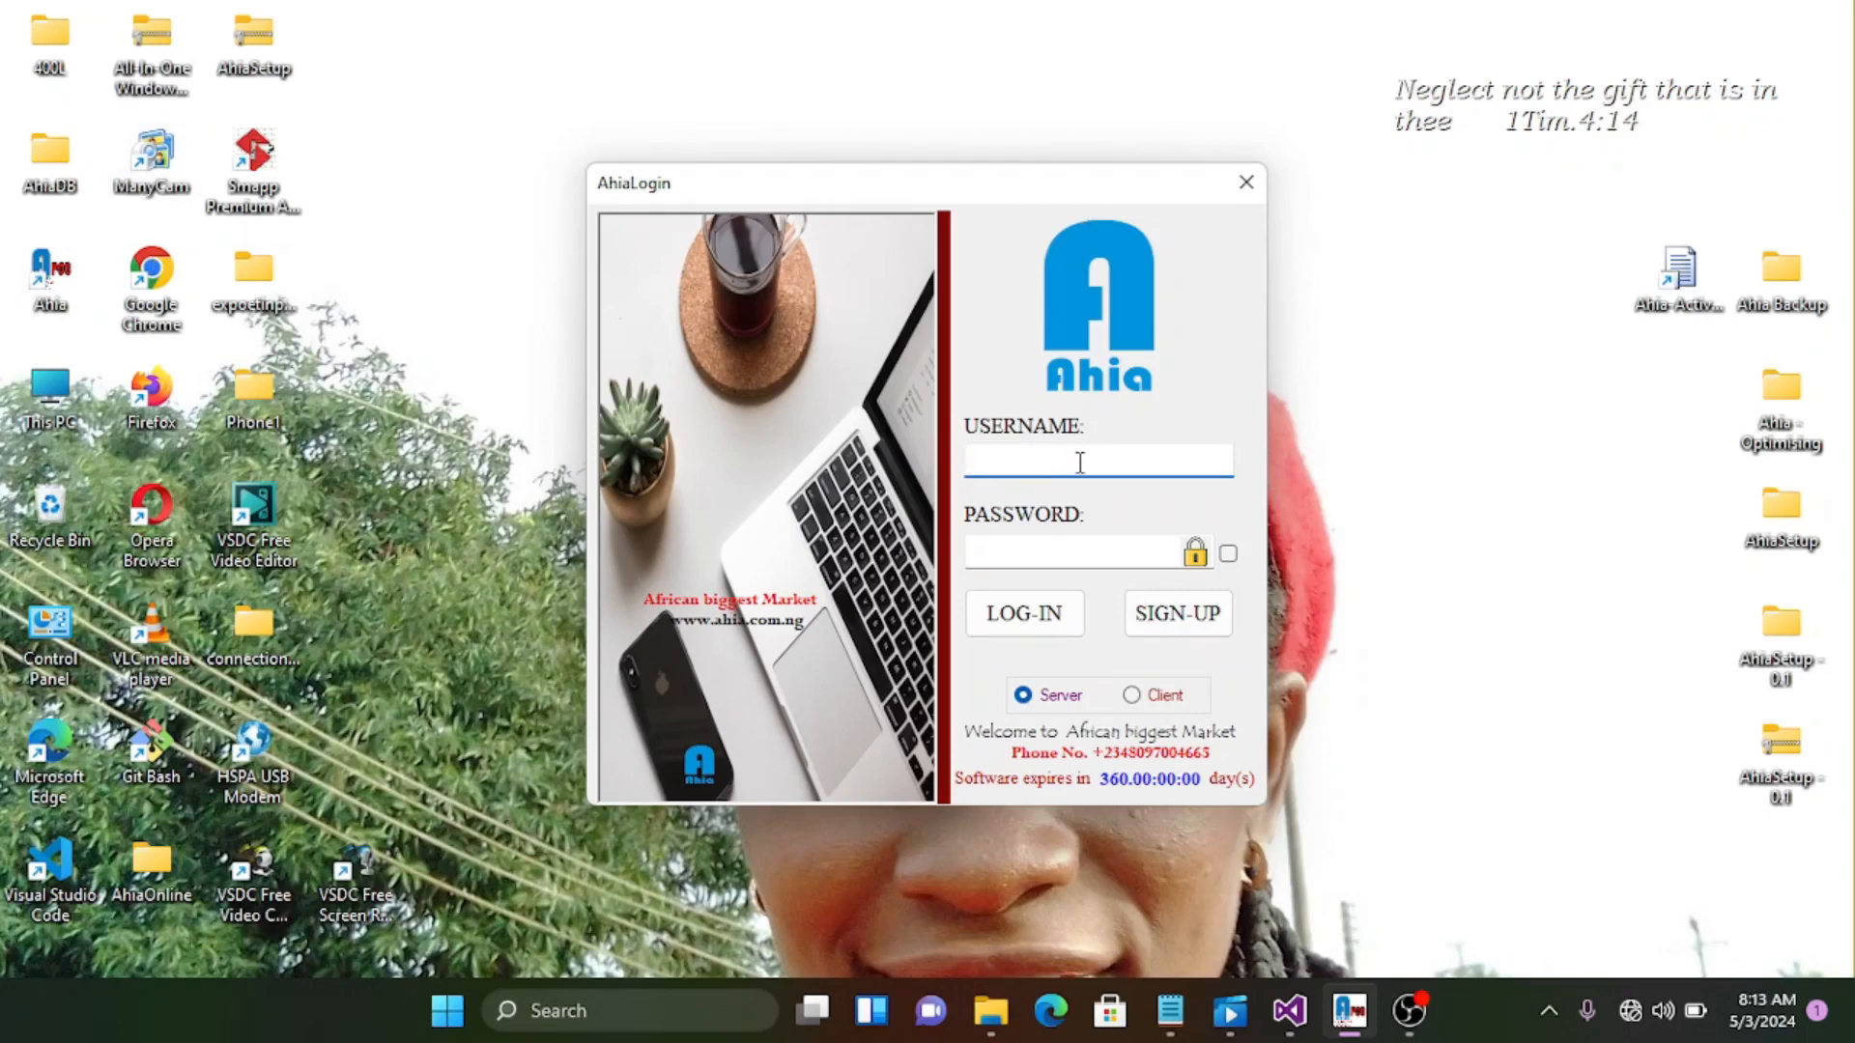
Log in to the server with the username and the account password
type("ejike")
left_click(1100, 543)
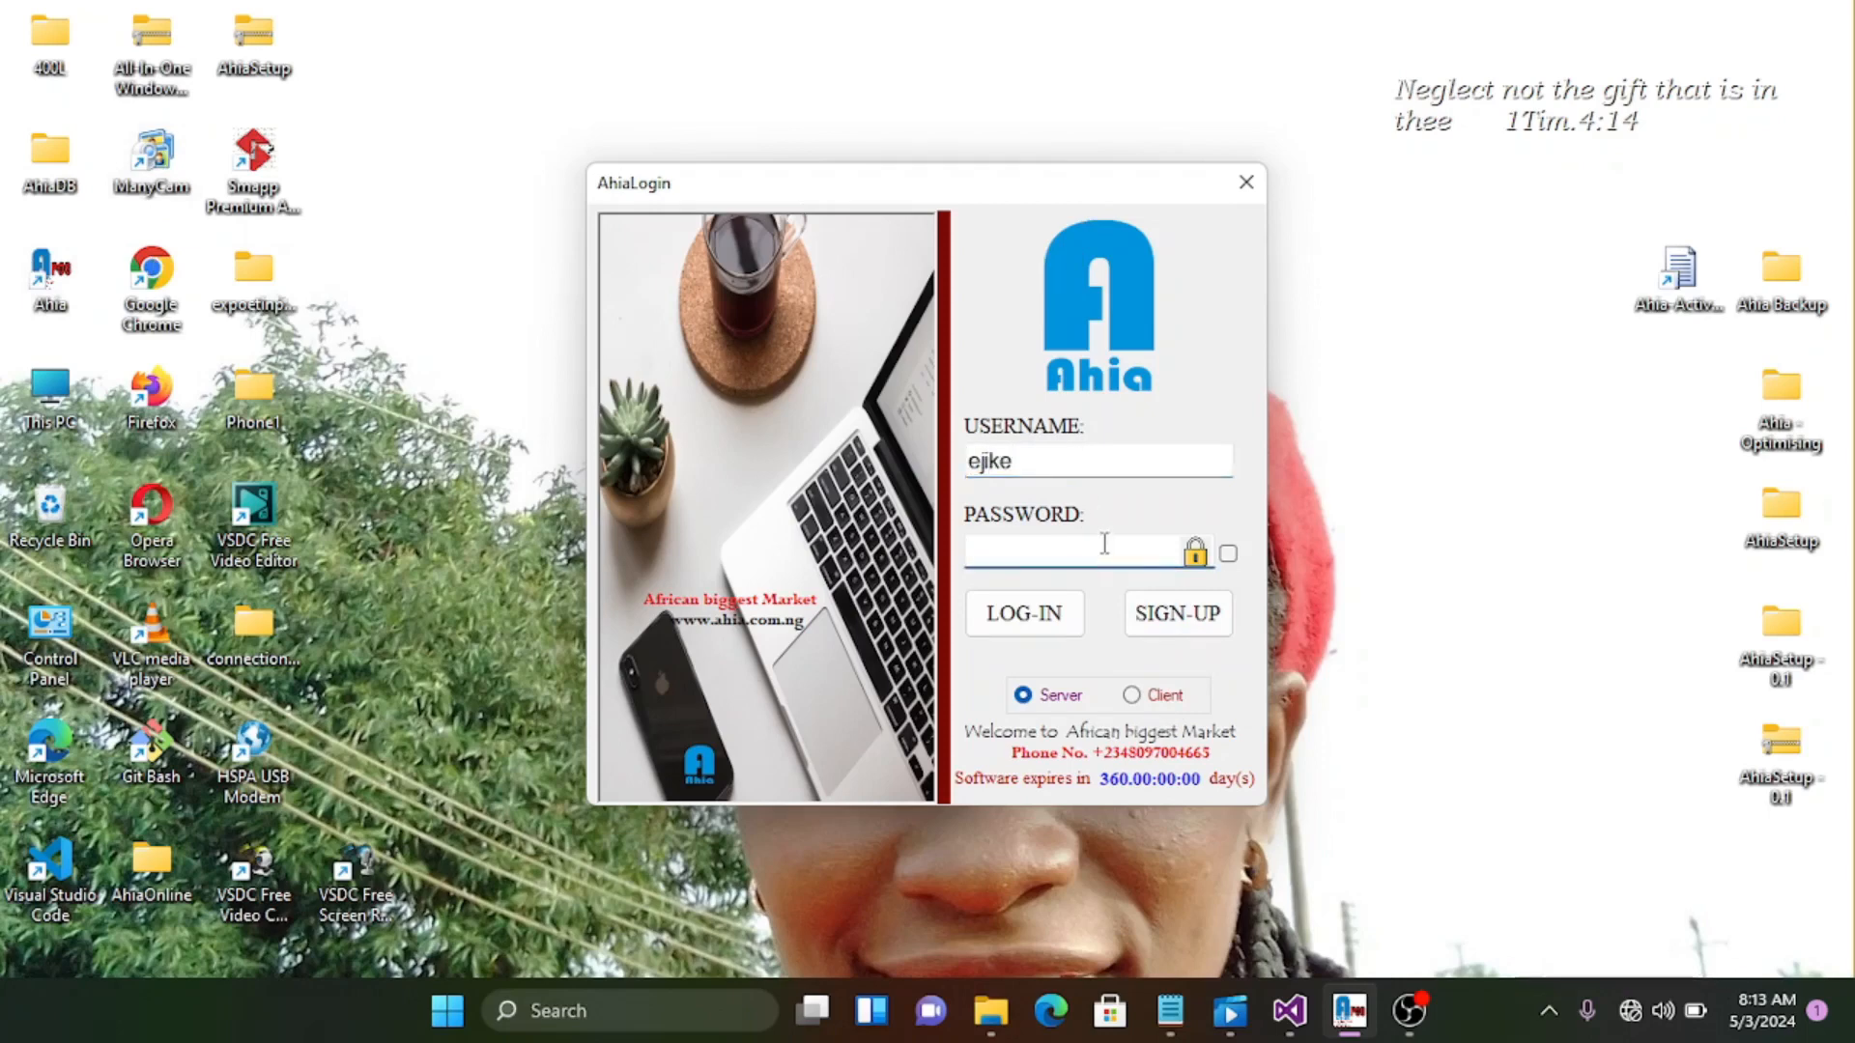
type("•")
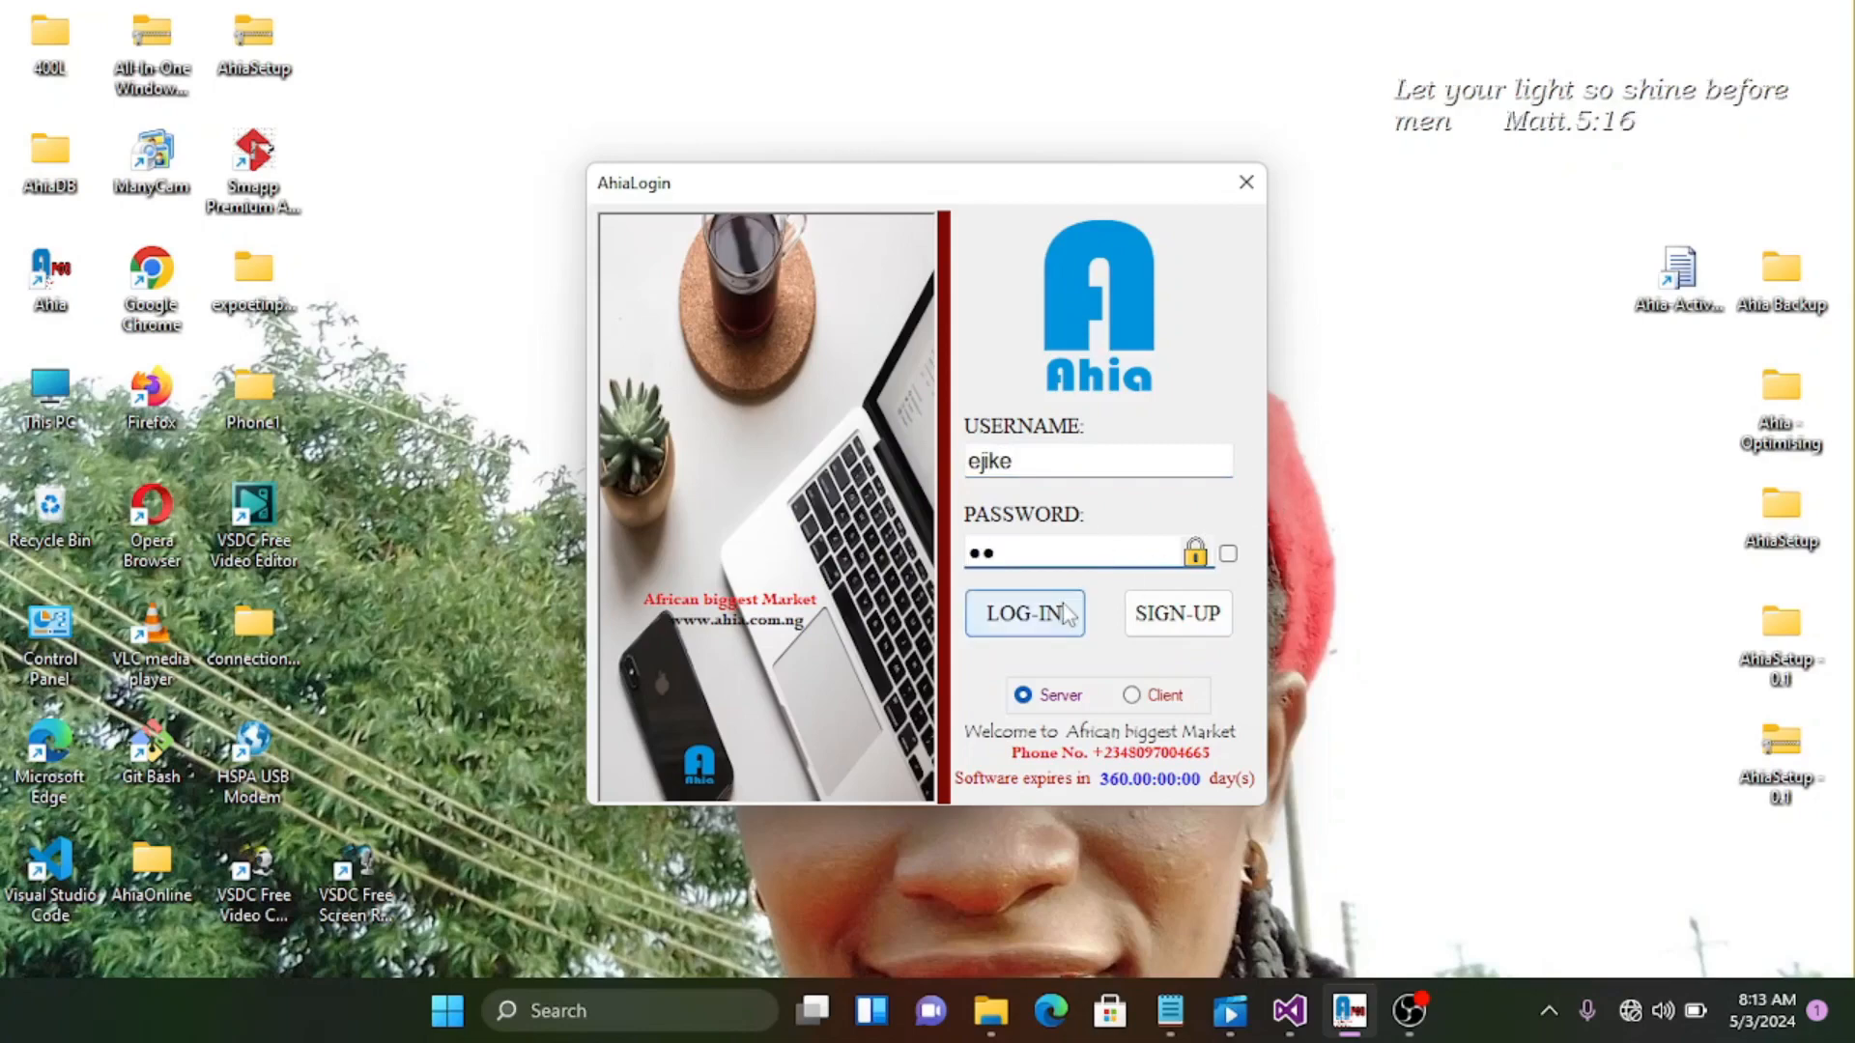
left_click(1021, 610)
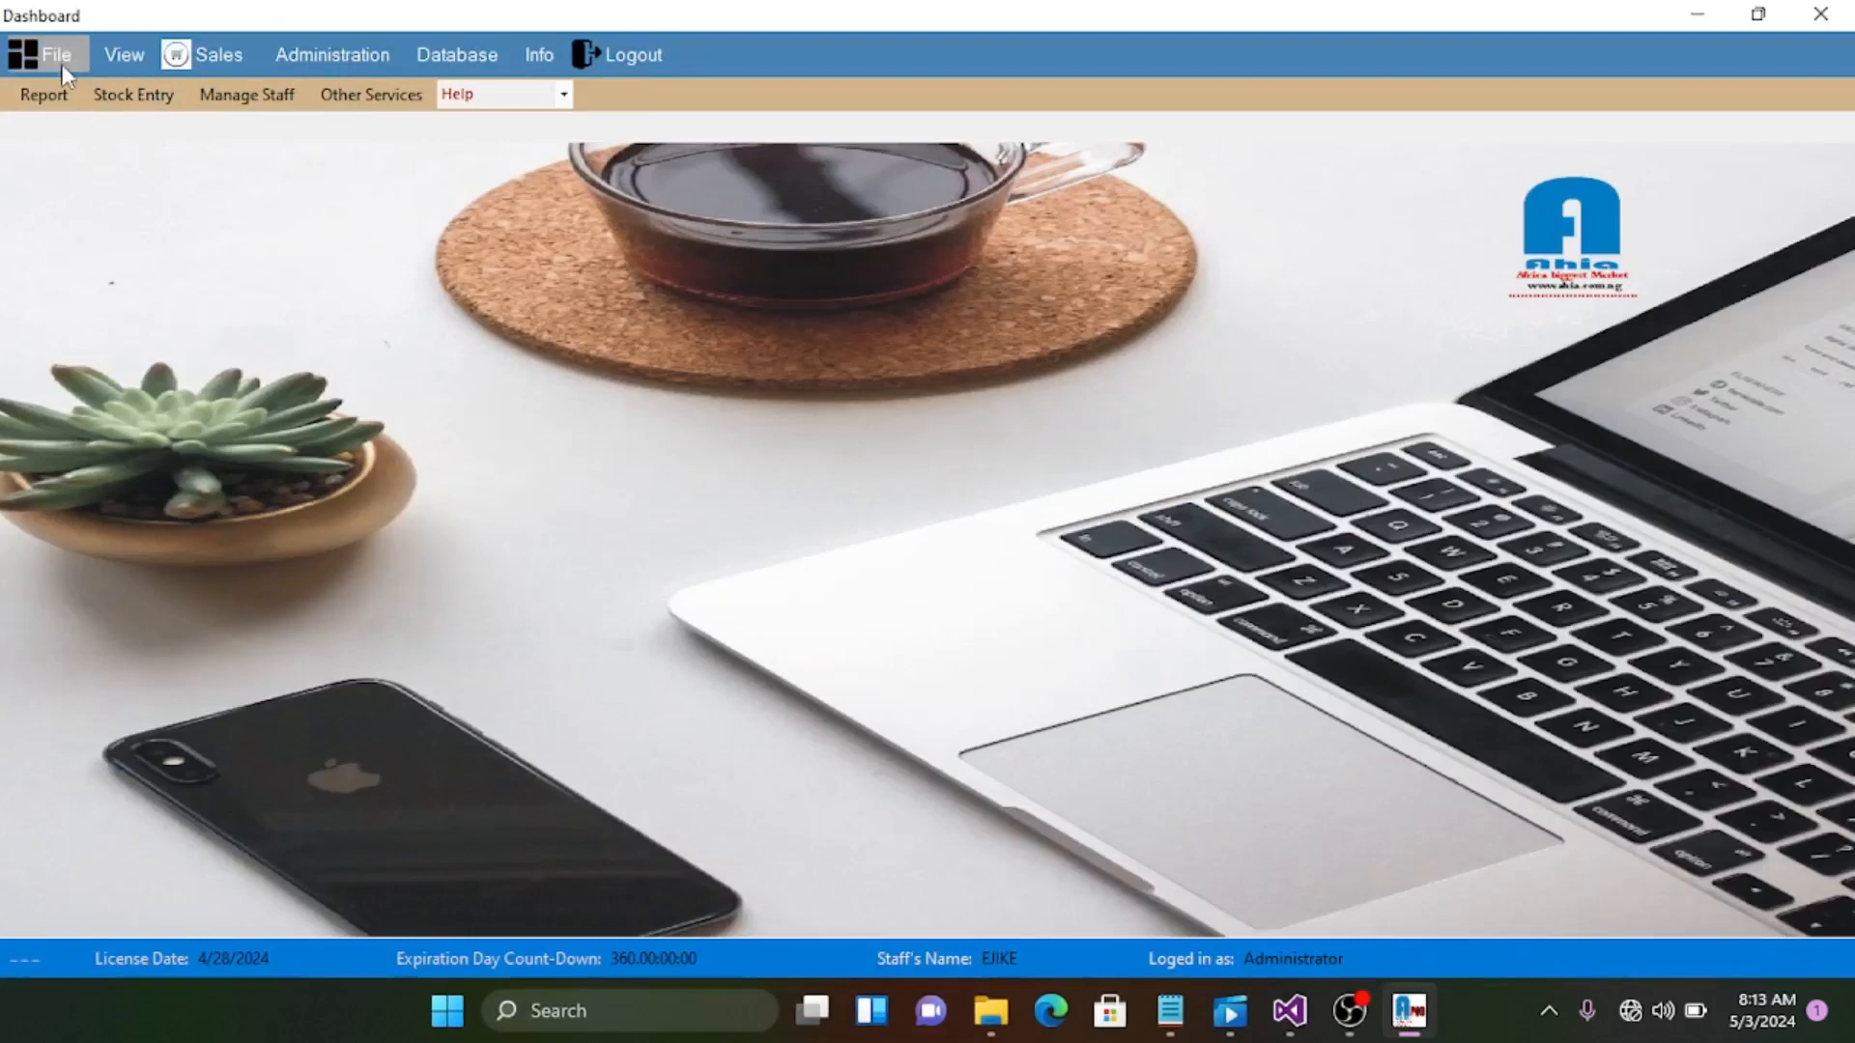
Open the user registration form, review the available user types, and close the form
left_click(61, 70)
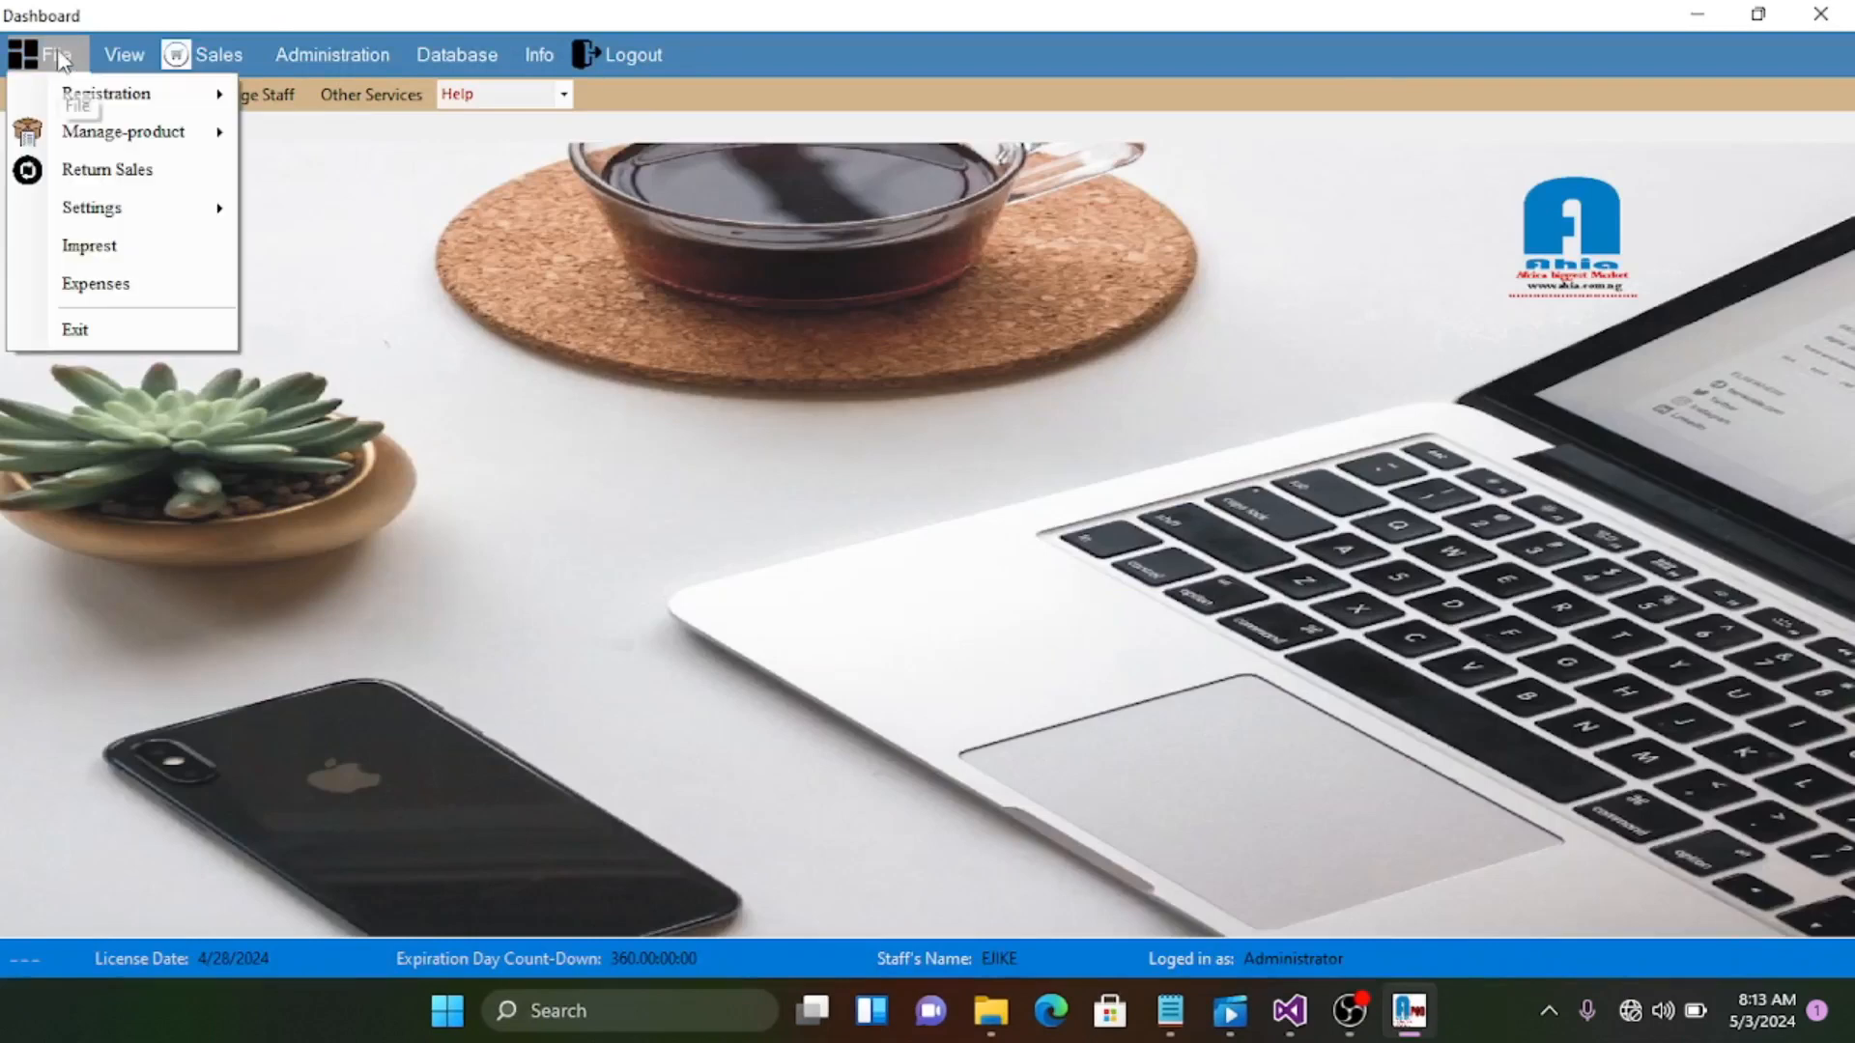
mouse_move(80, 101)
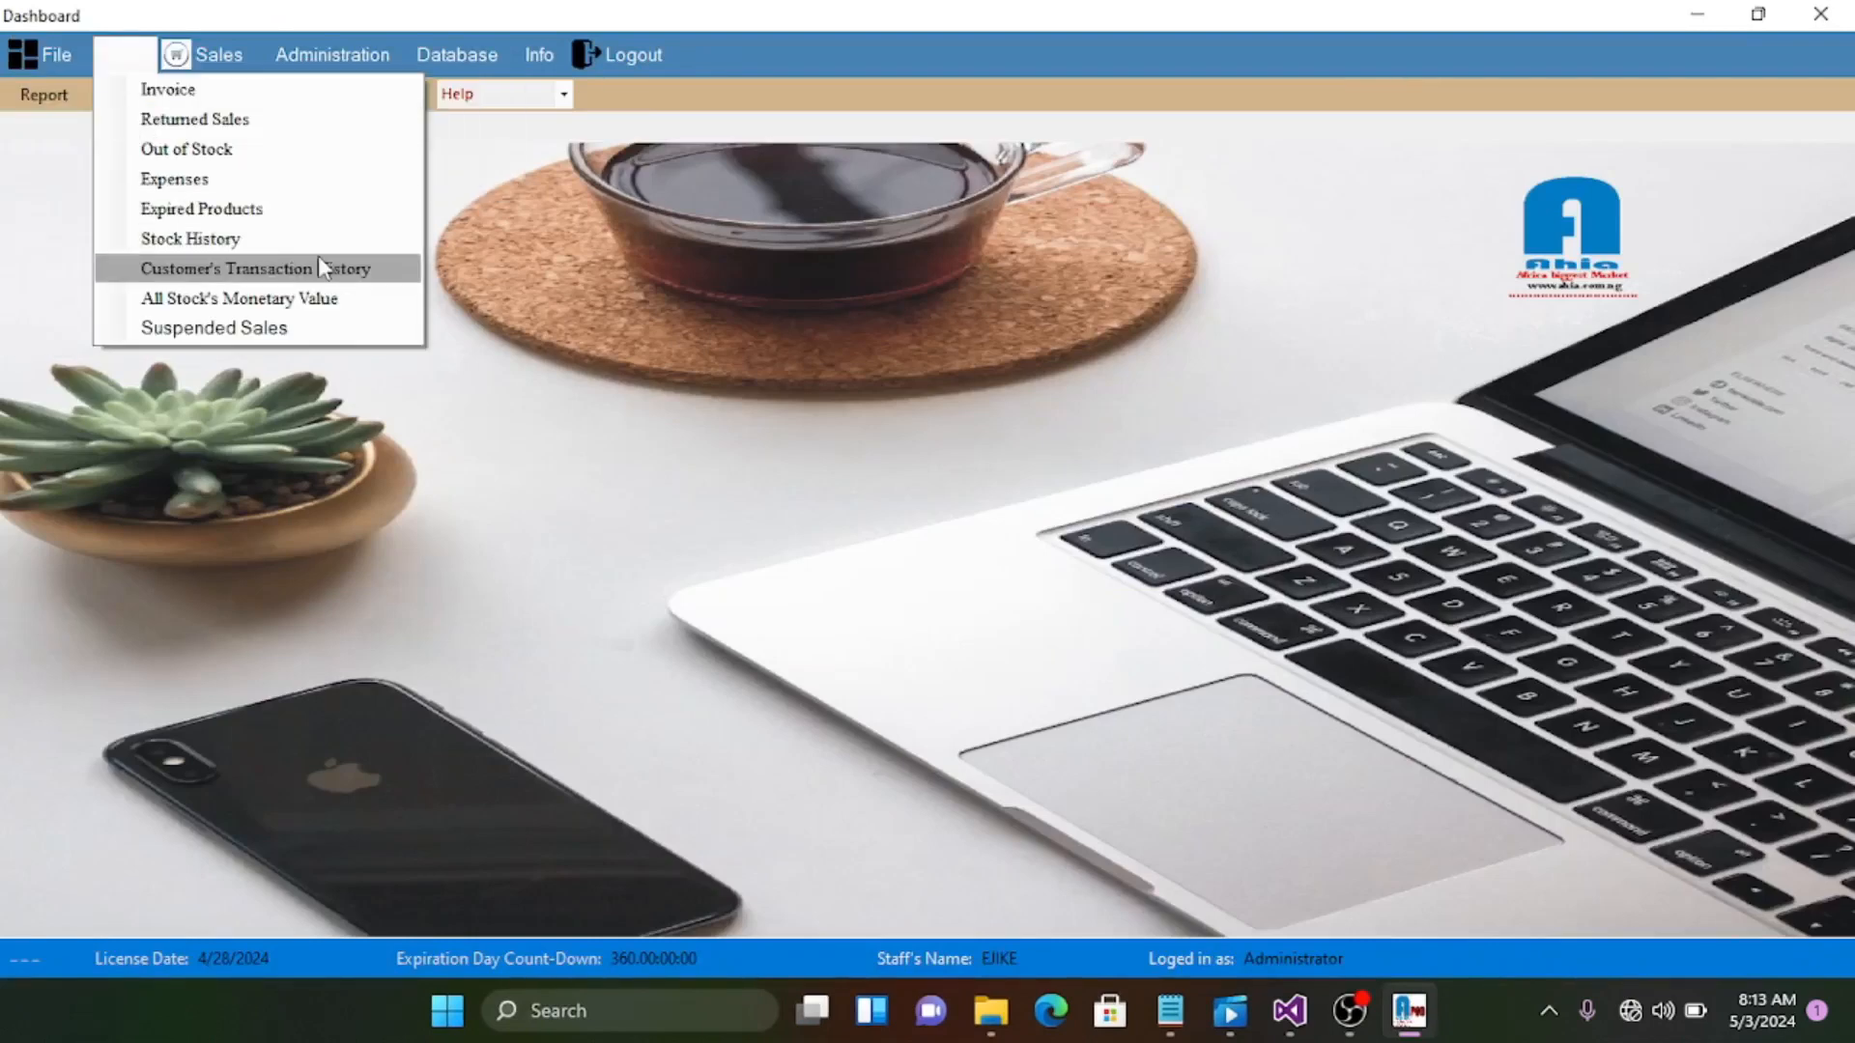
left_click(825, 291)
left_click(42, 58)
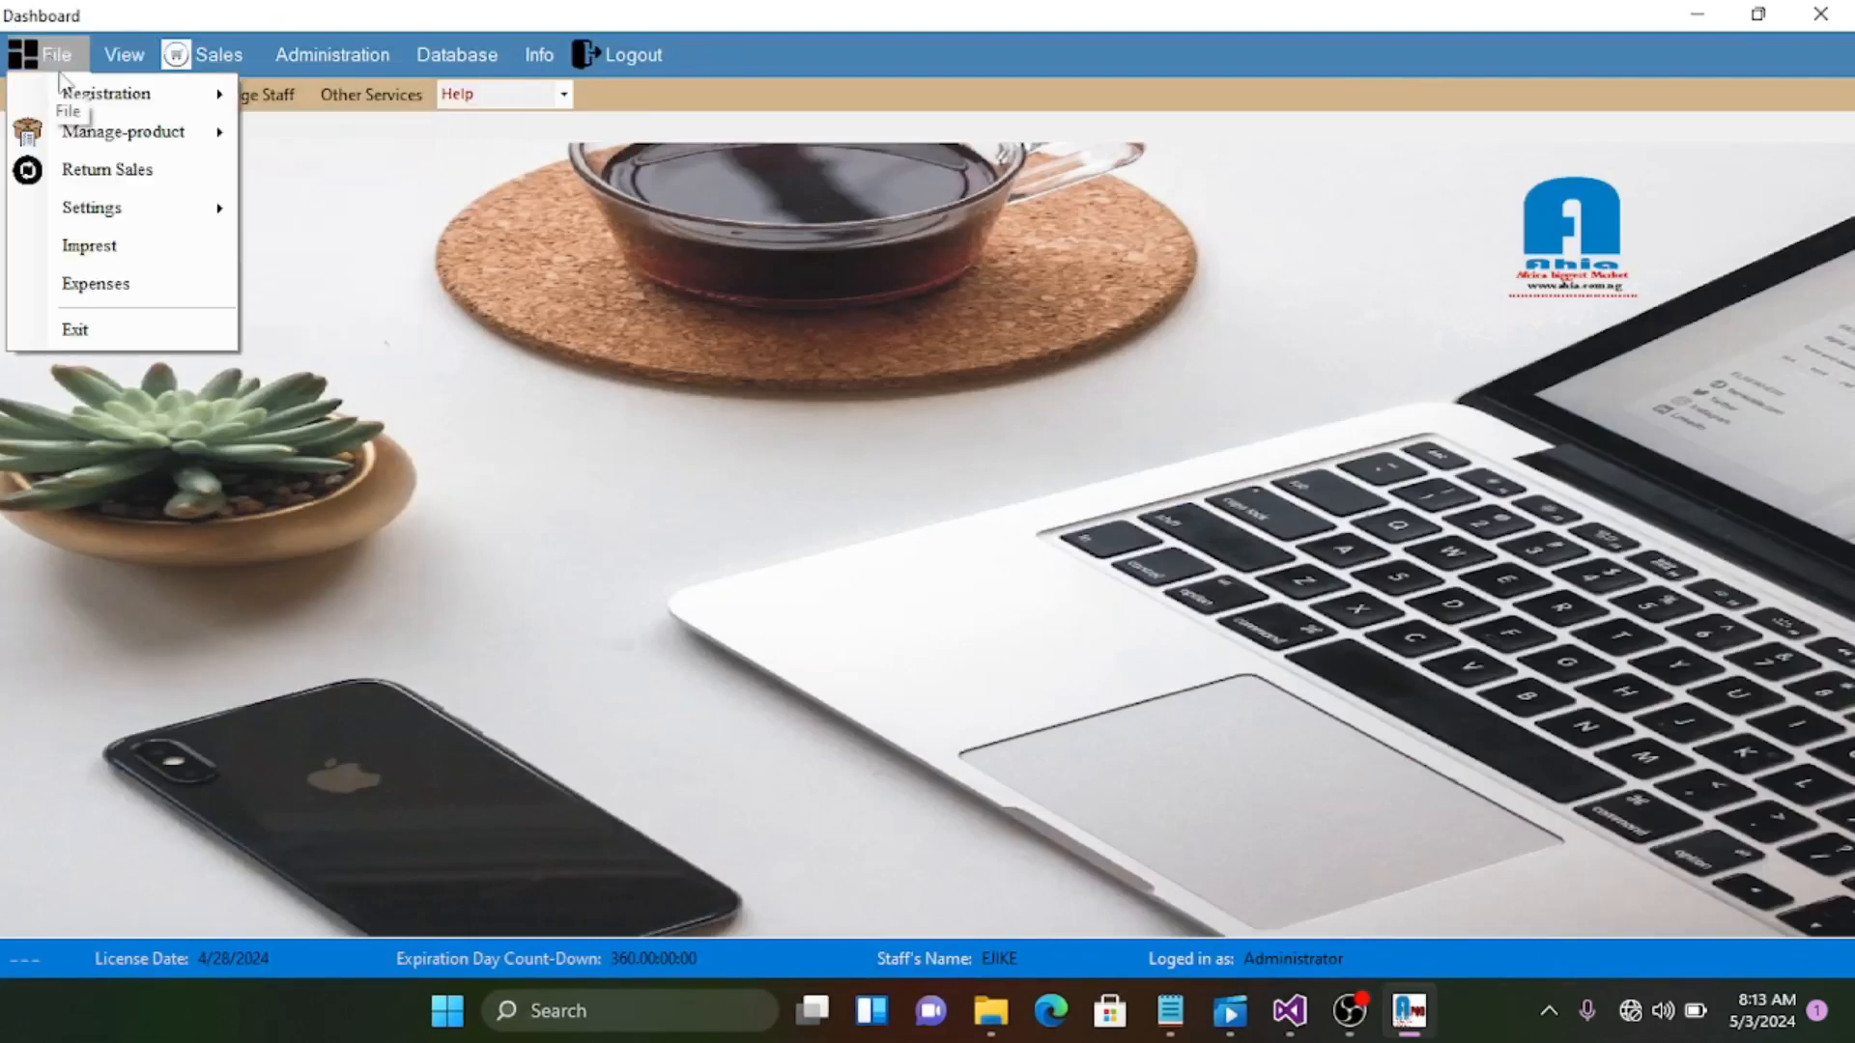
mouse_move(78, 96)
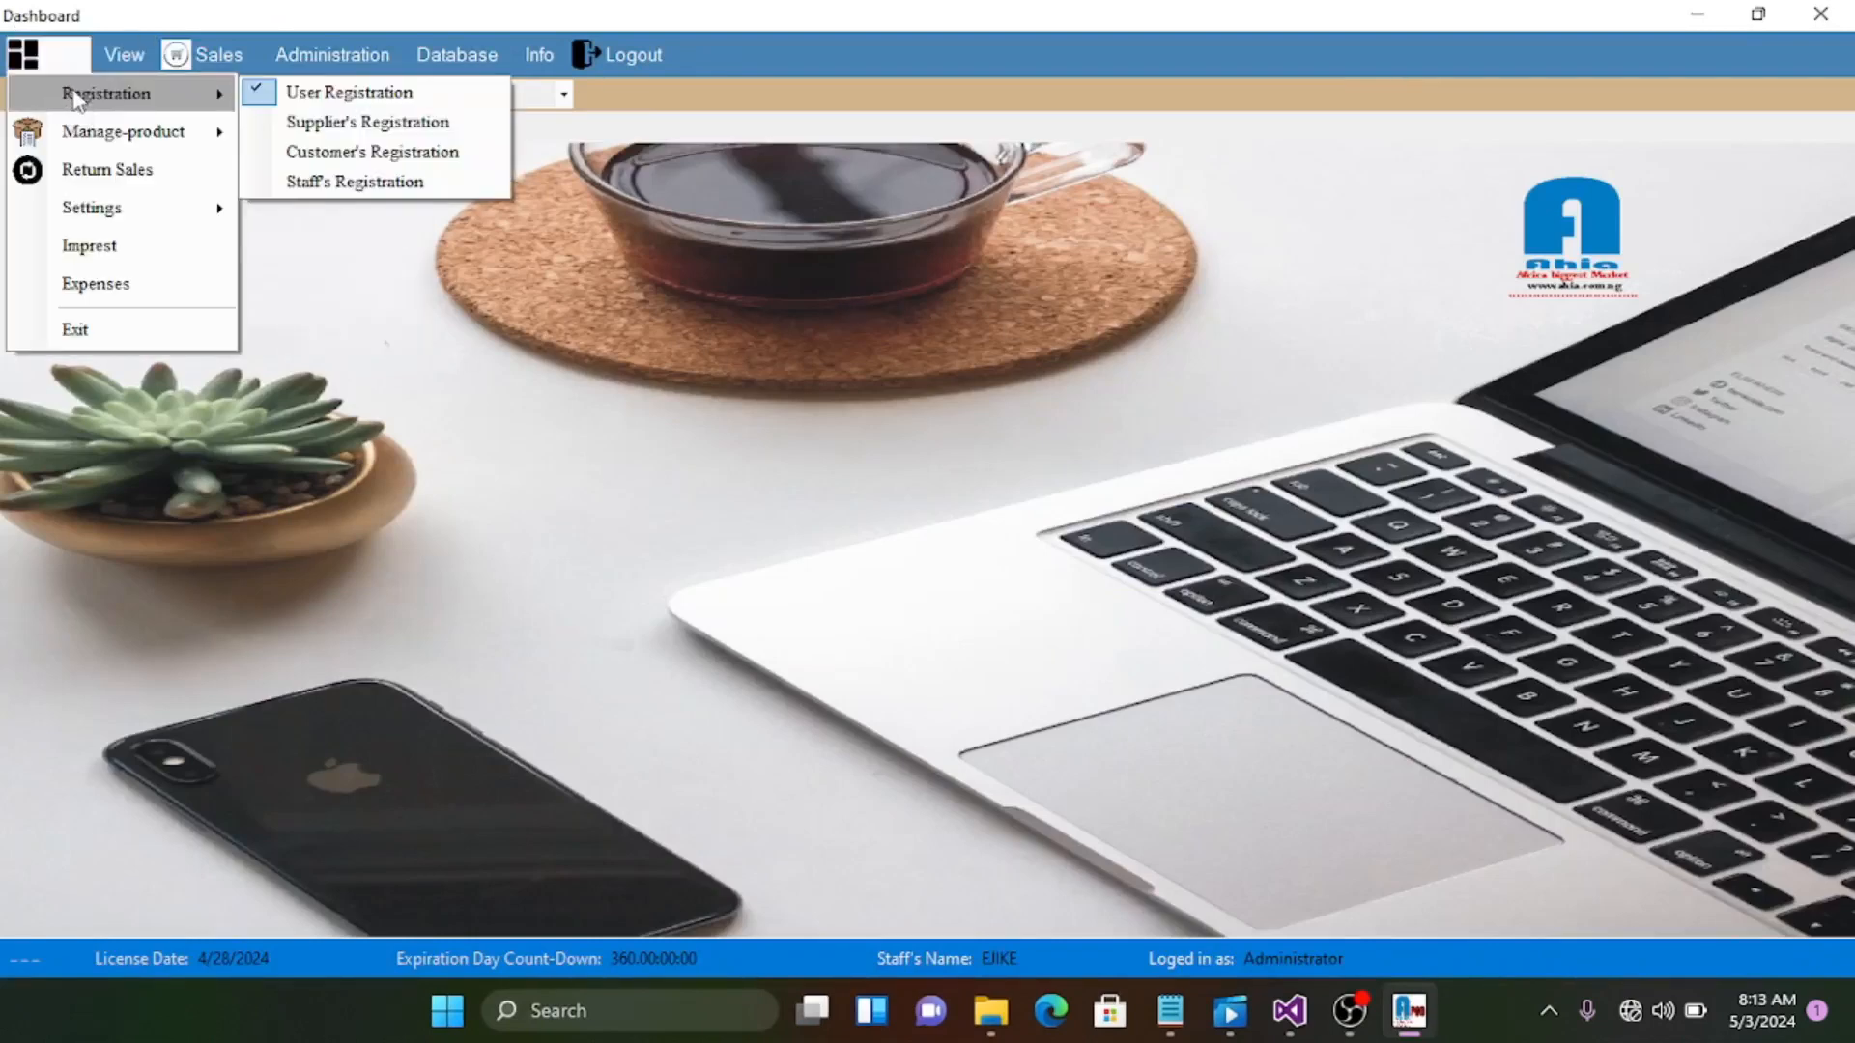
left_click(362, 93)
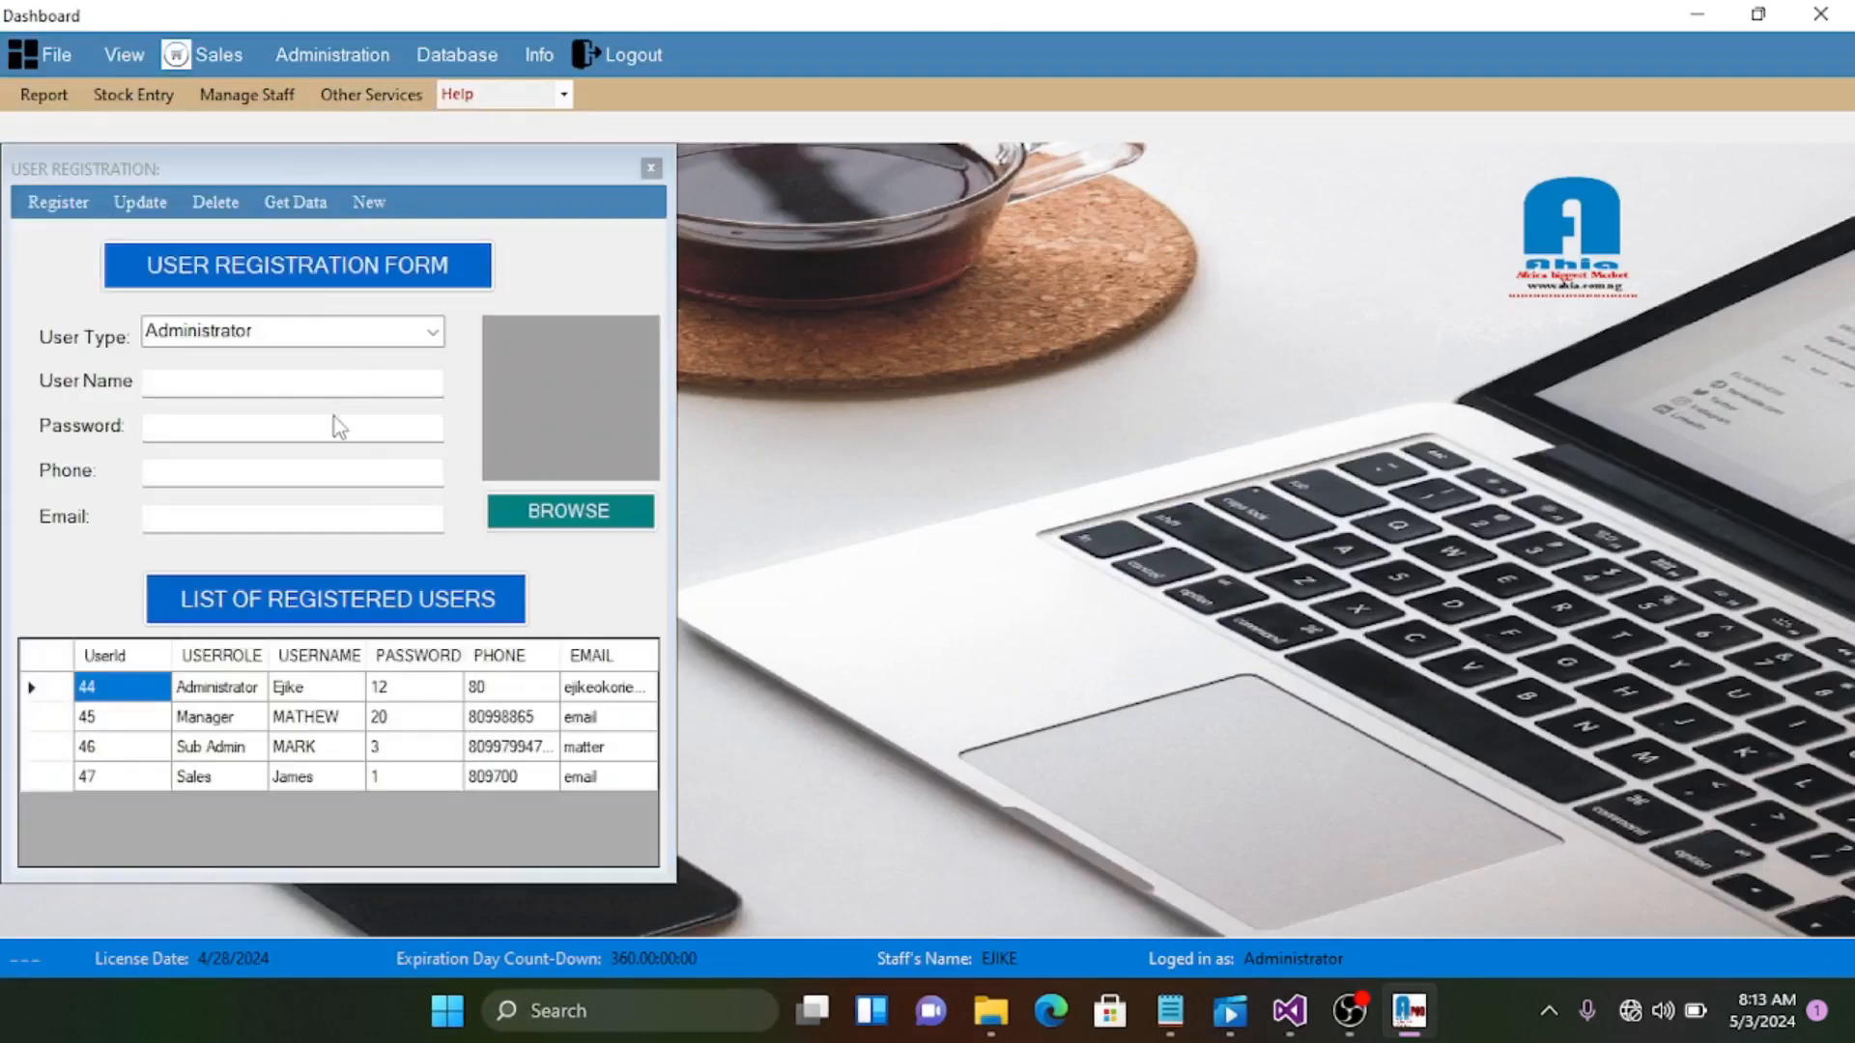
left_click(433, 333)
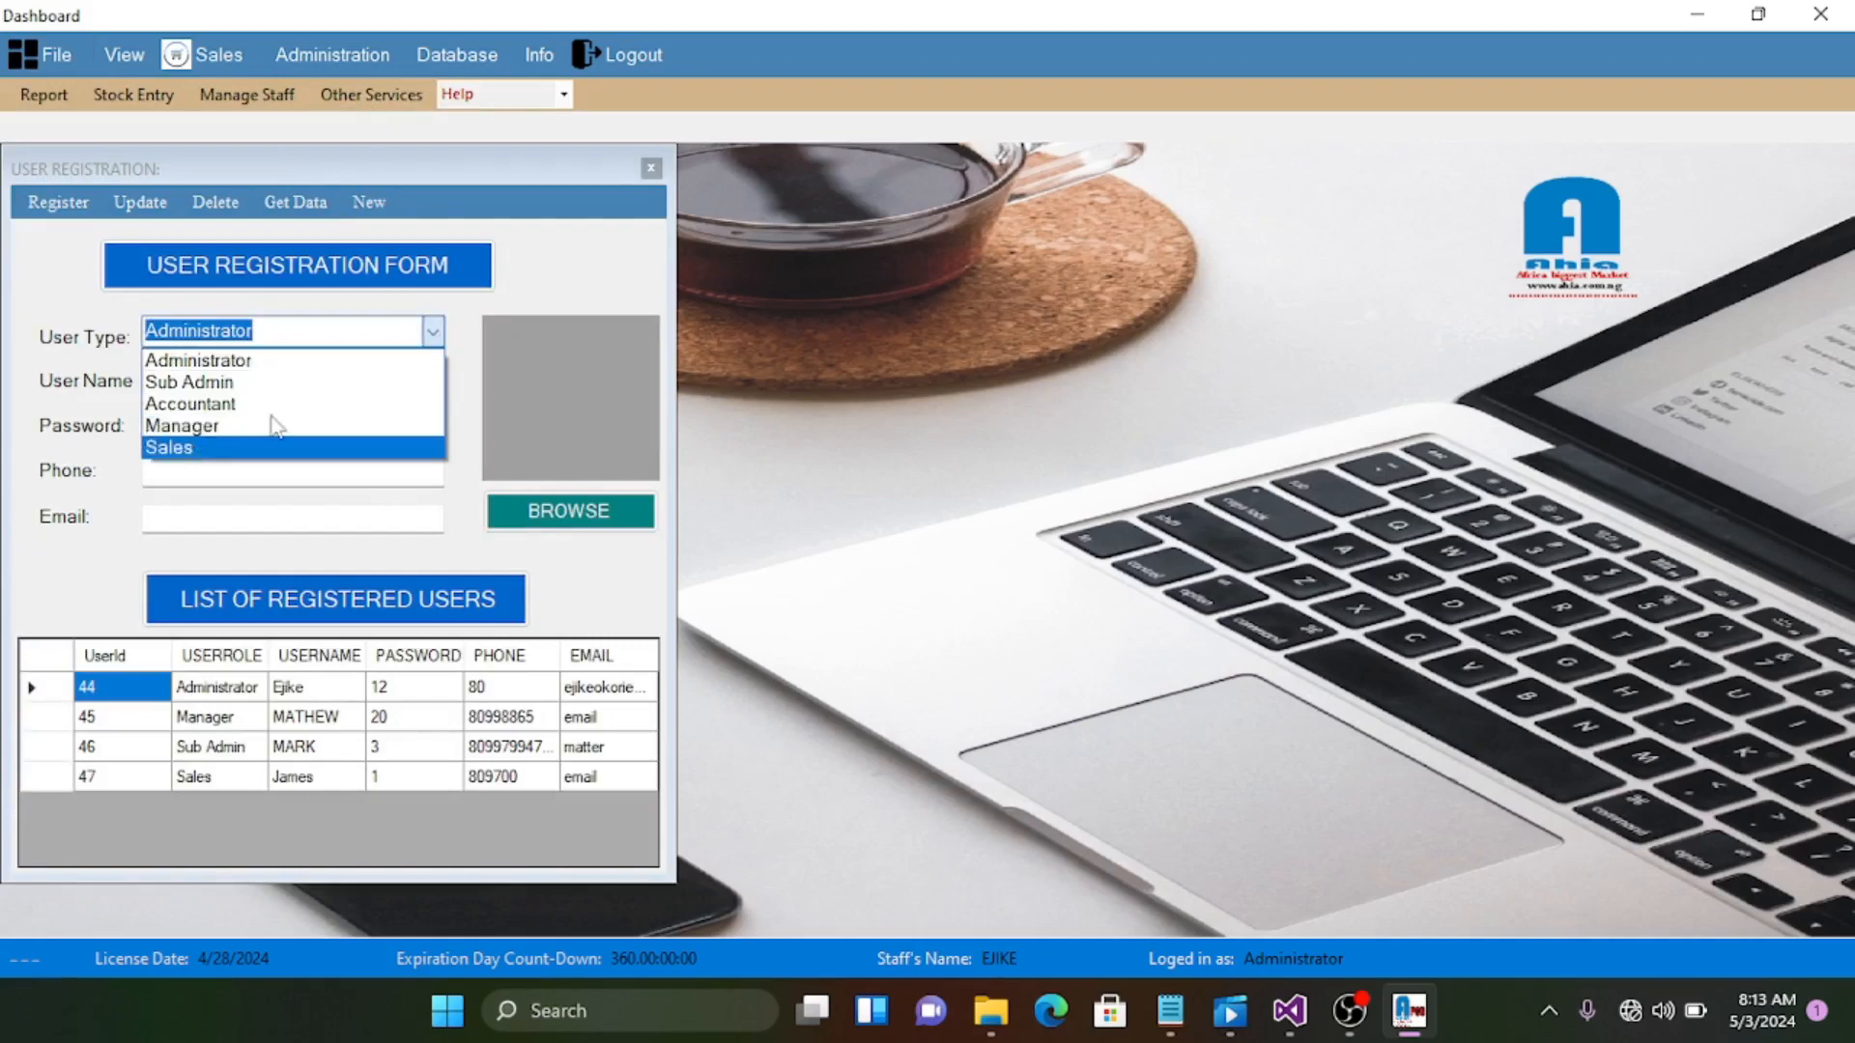
left_click(647, 161)
left_click(647, 161)
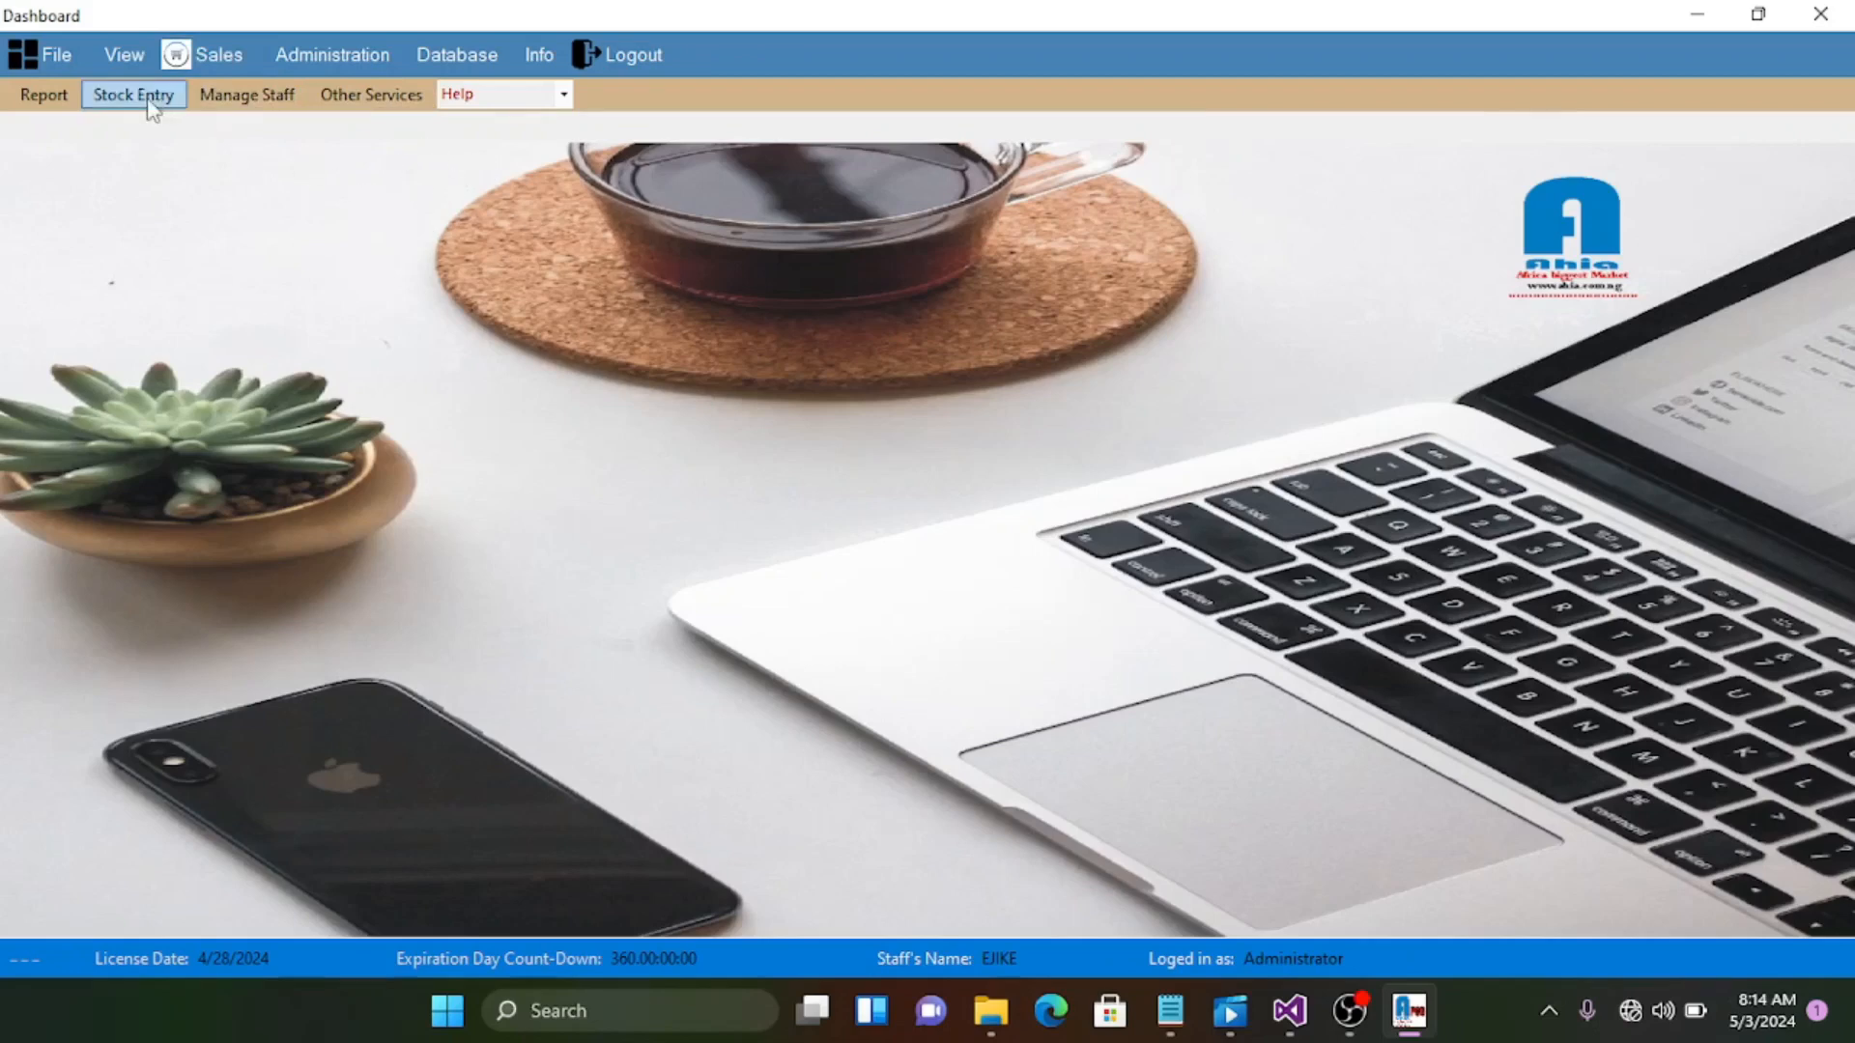
Look through the registration and product management options, and open the warehouse manager, shifting its window slightly
left_click(65, 56)
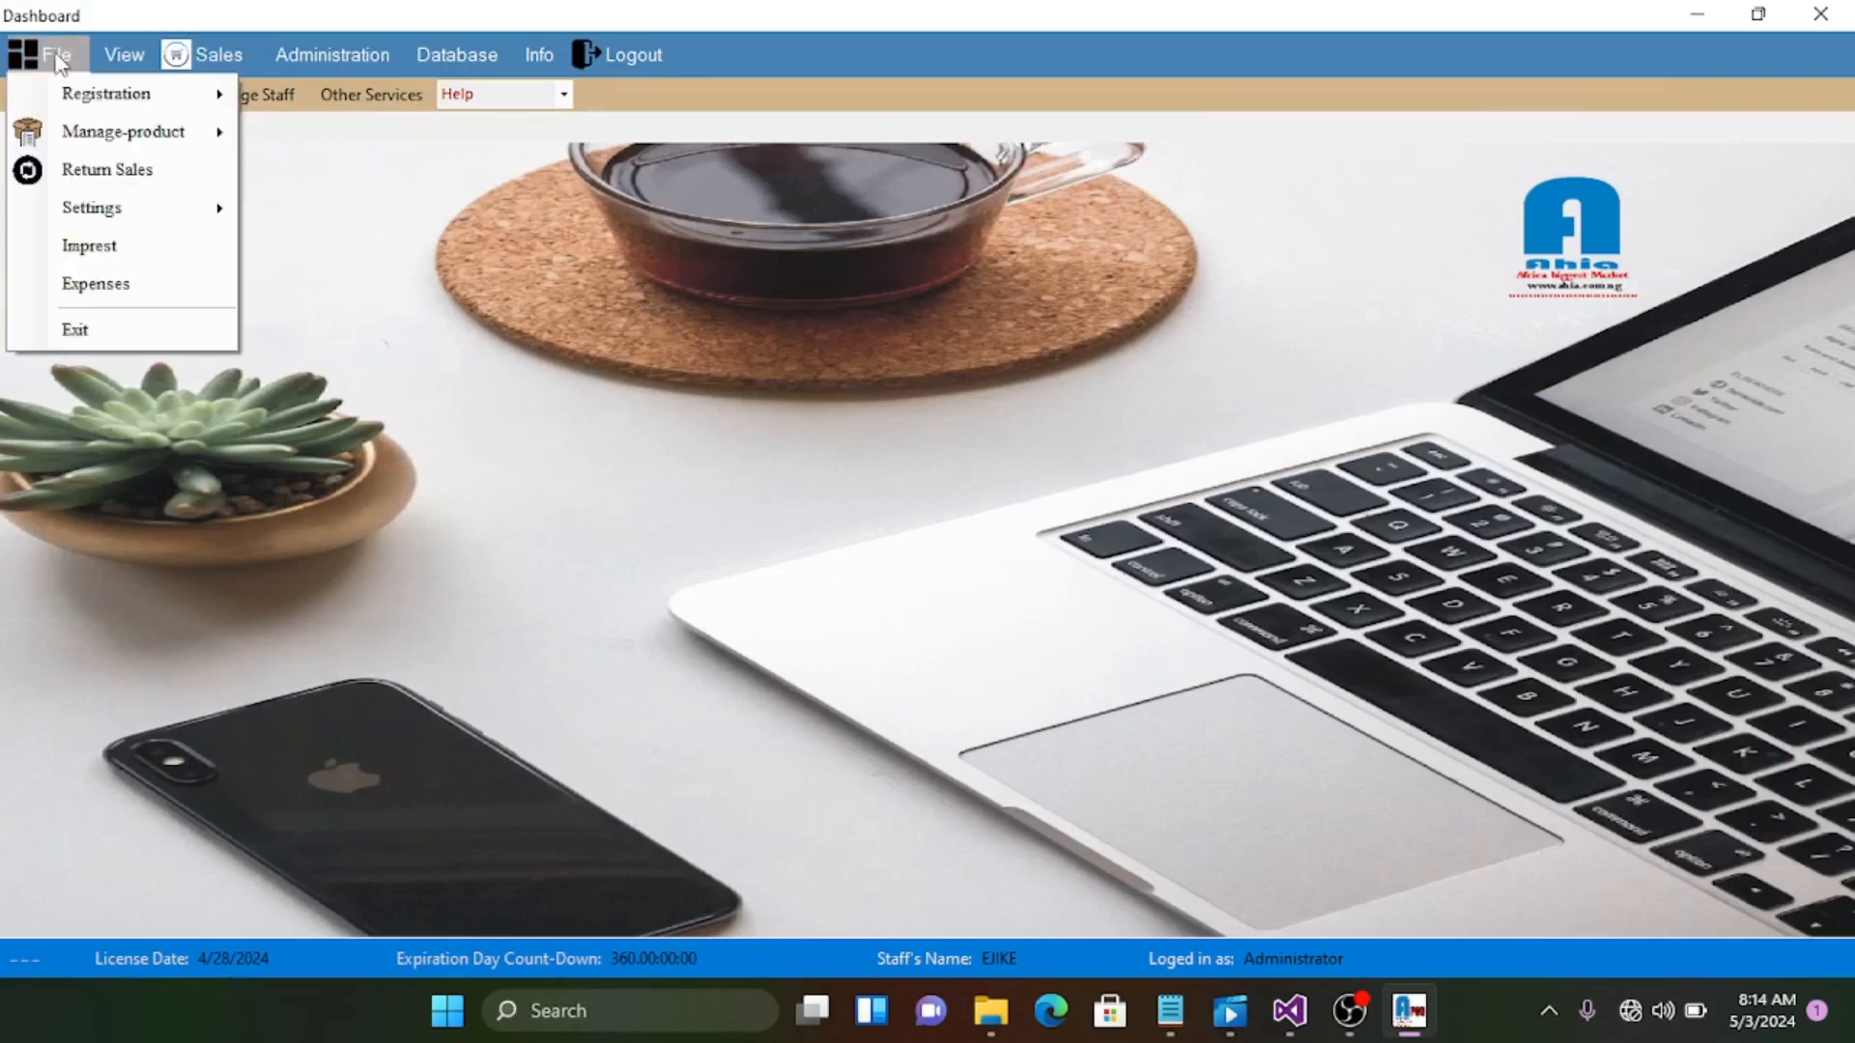
mouse_move(72, 102)
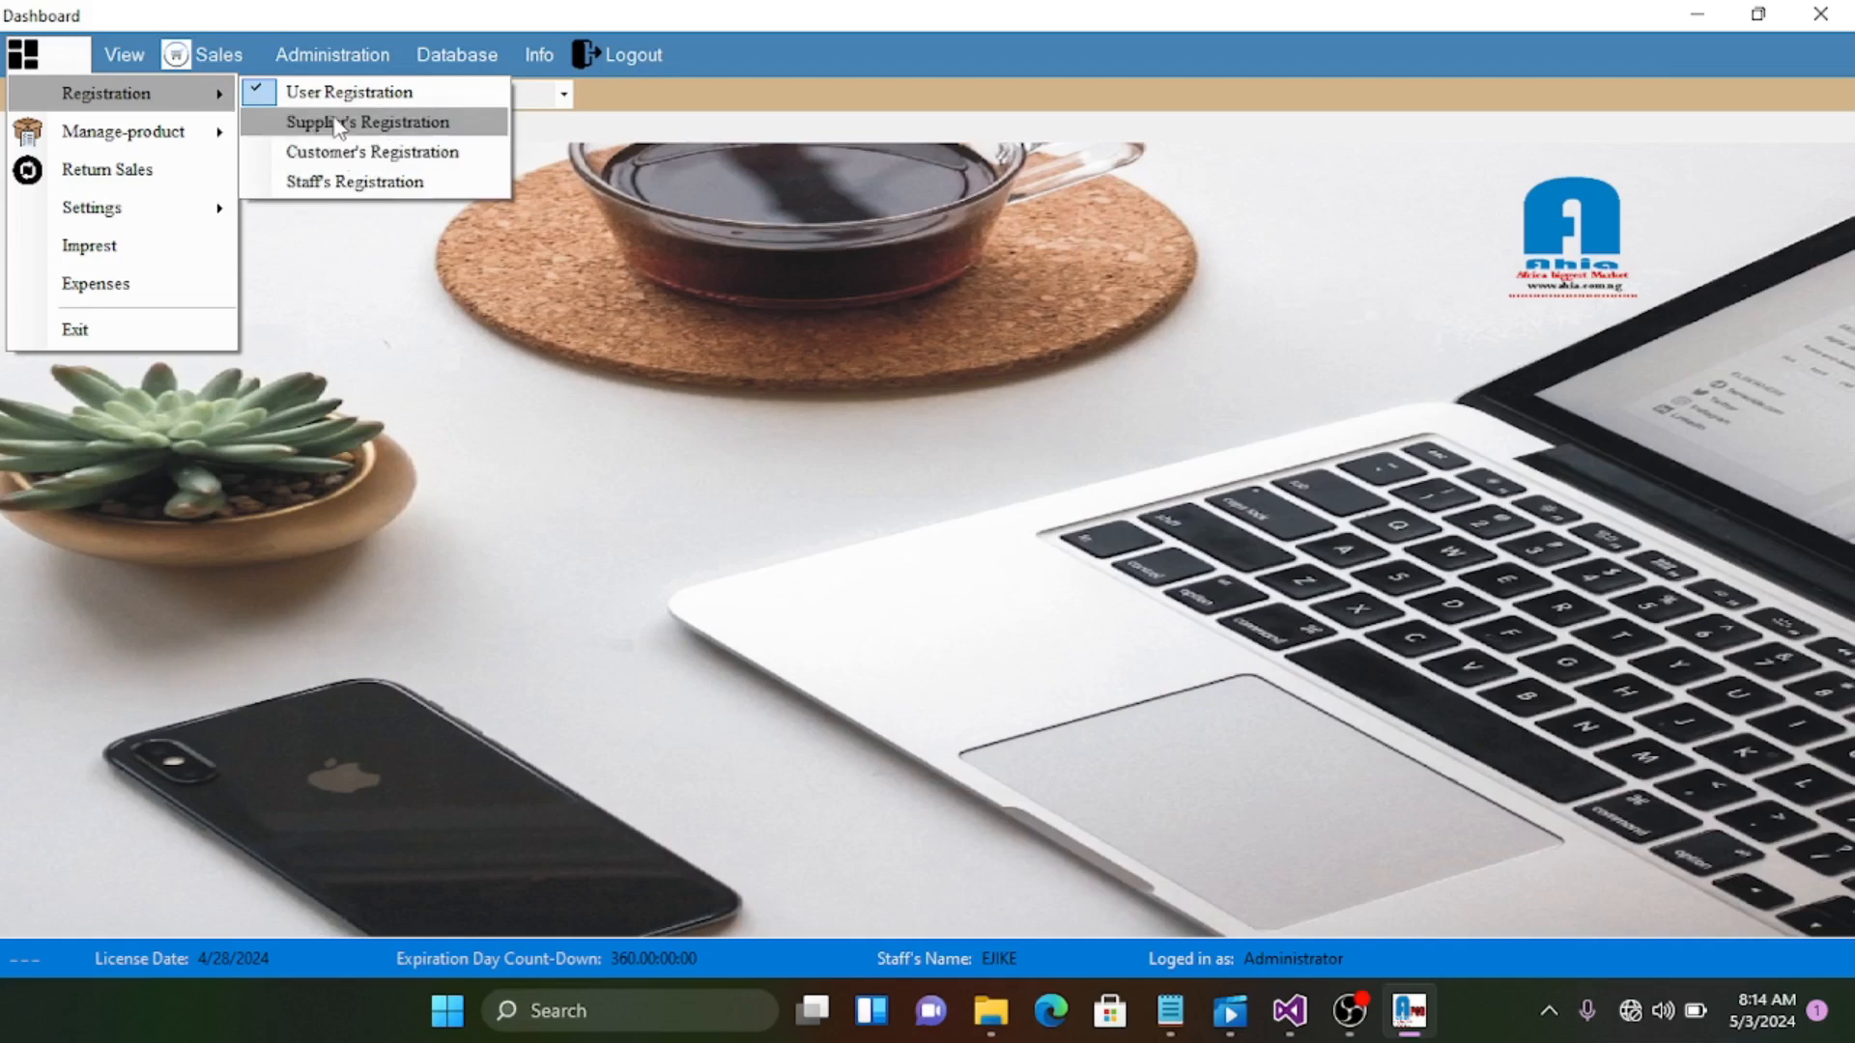
mouse_move(178, 140)
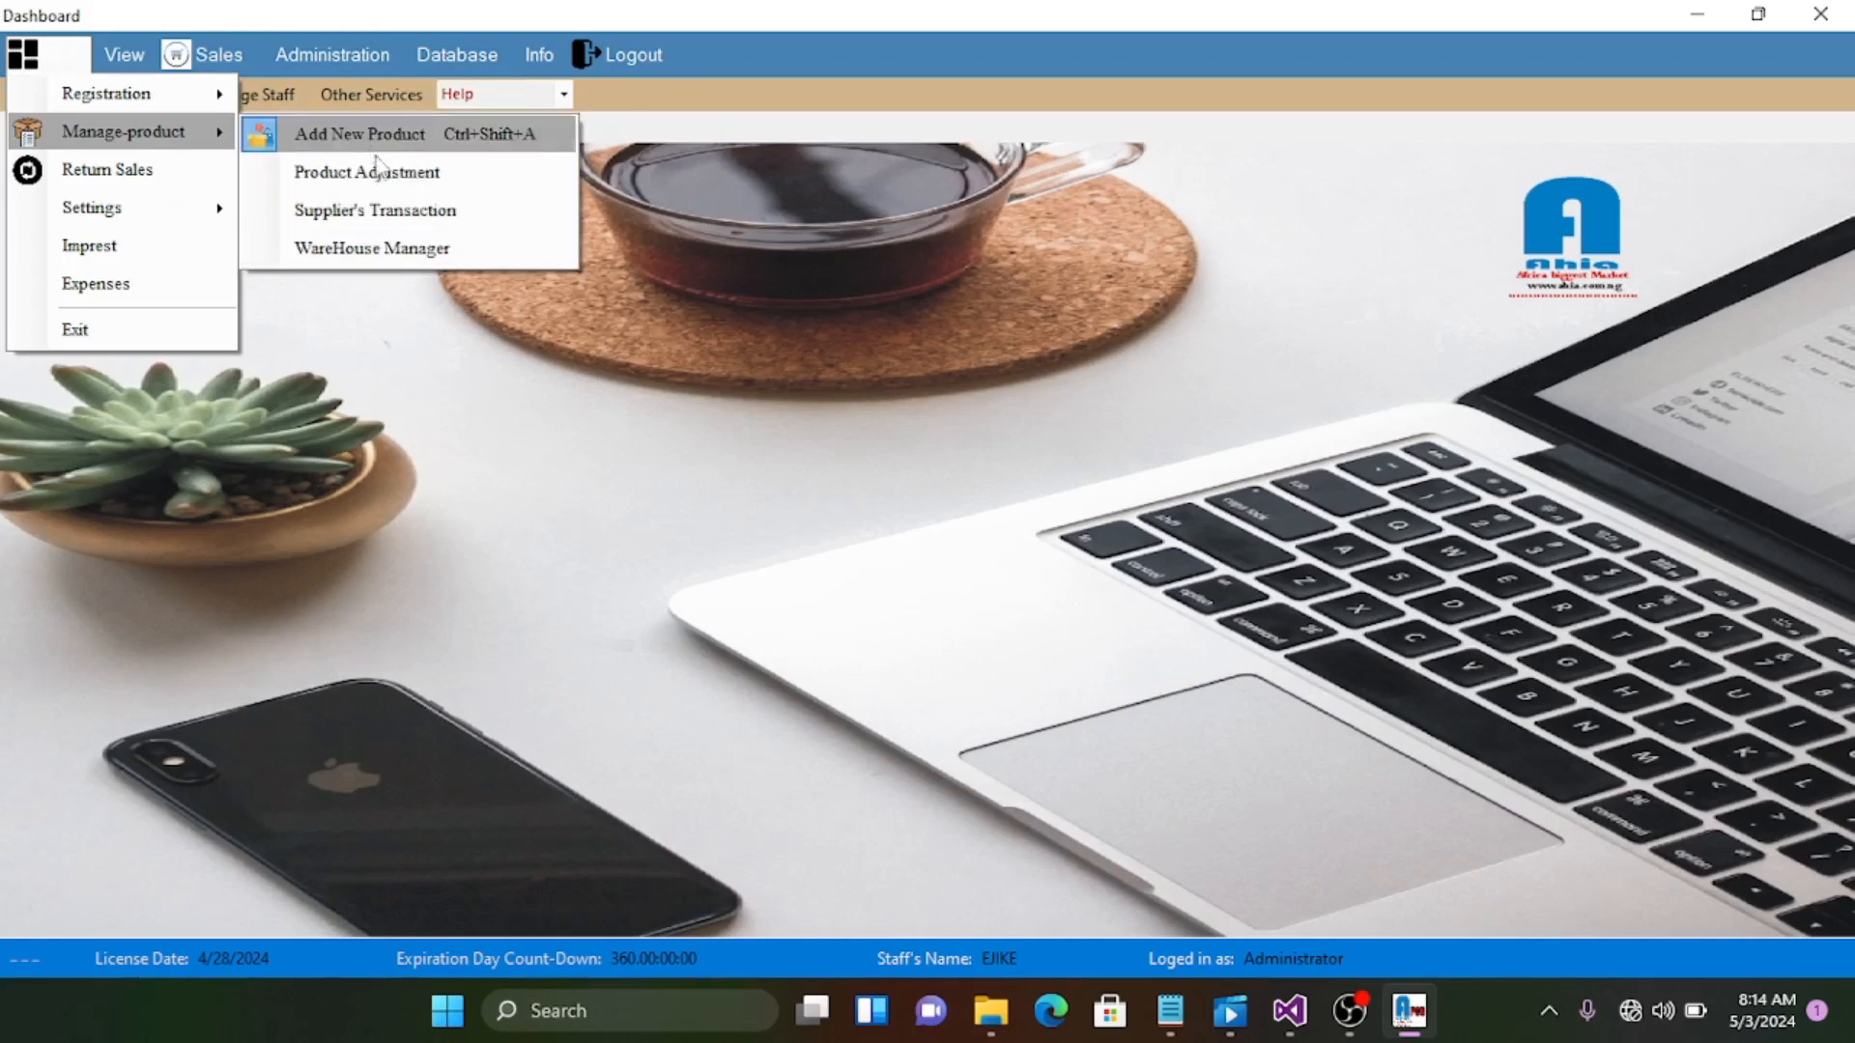
left_click(372, 248)
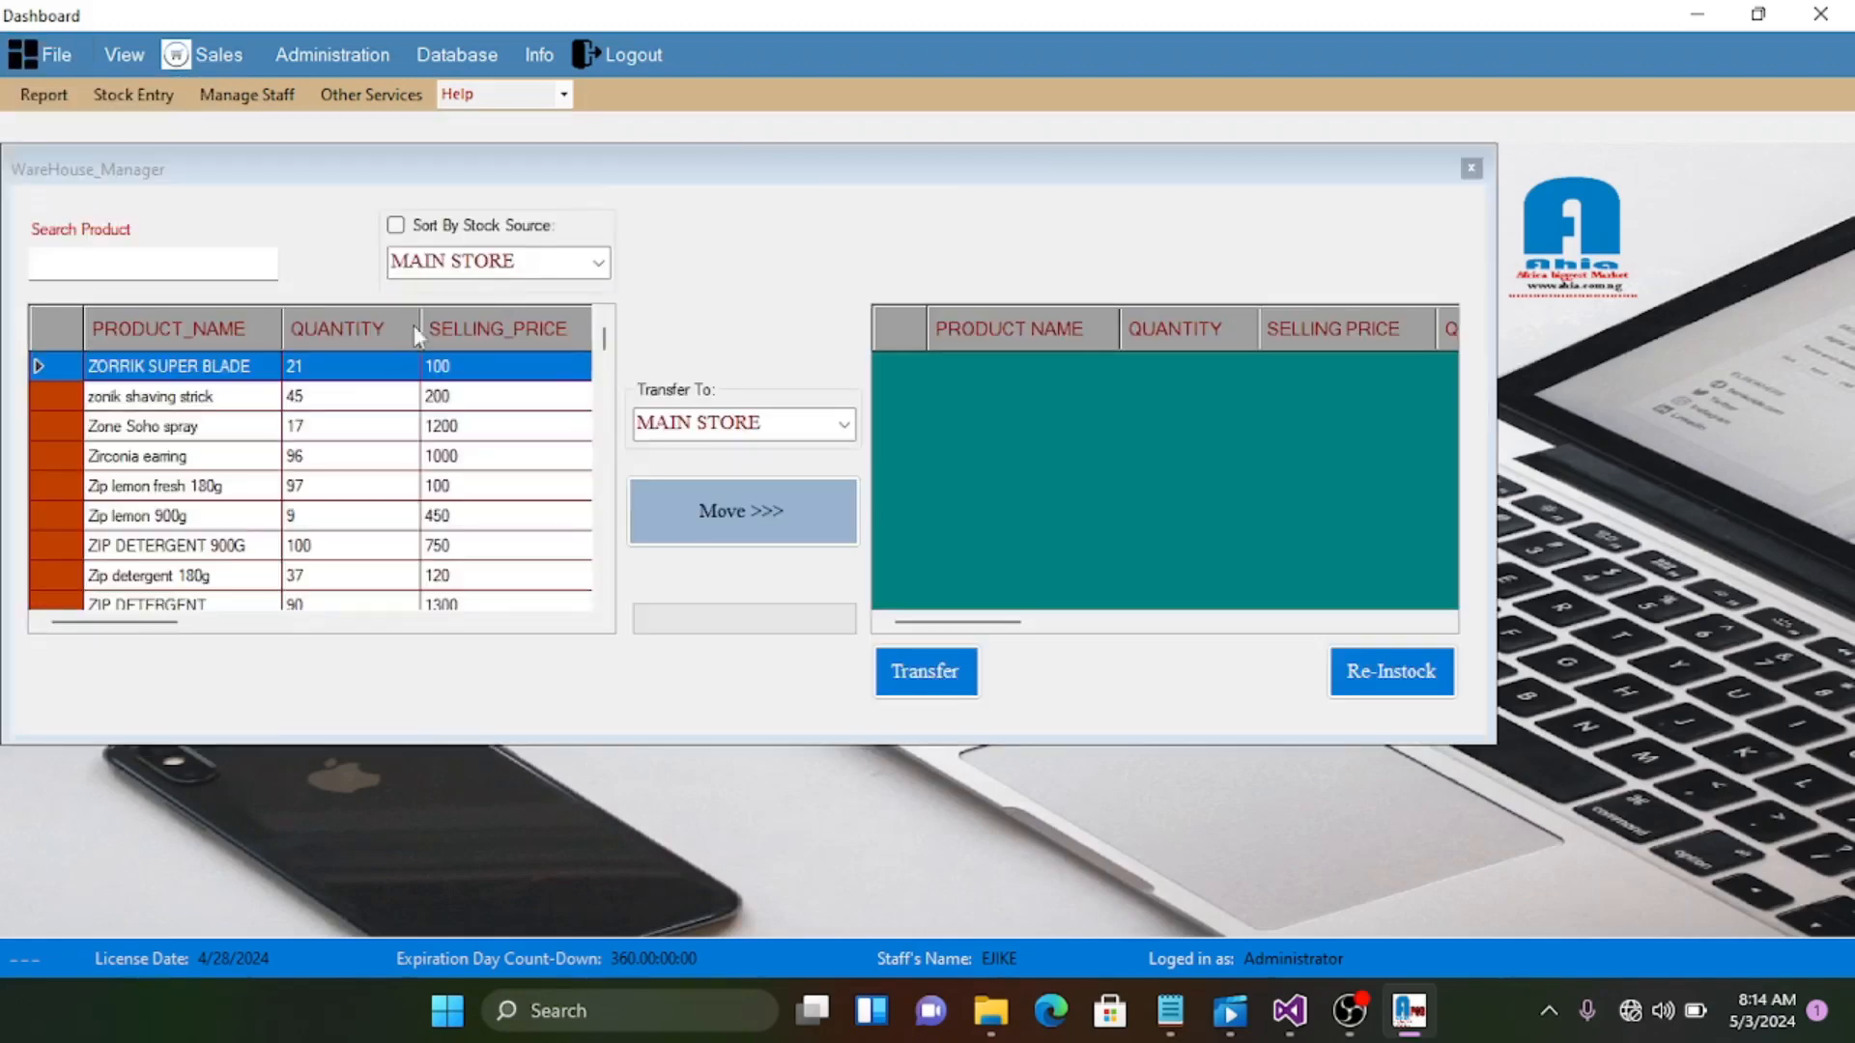
left_click_drag(440, 163, 519, 166)
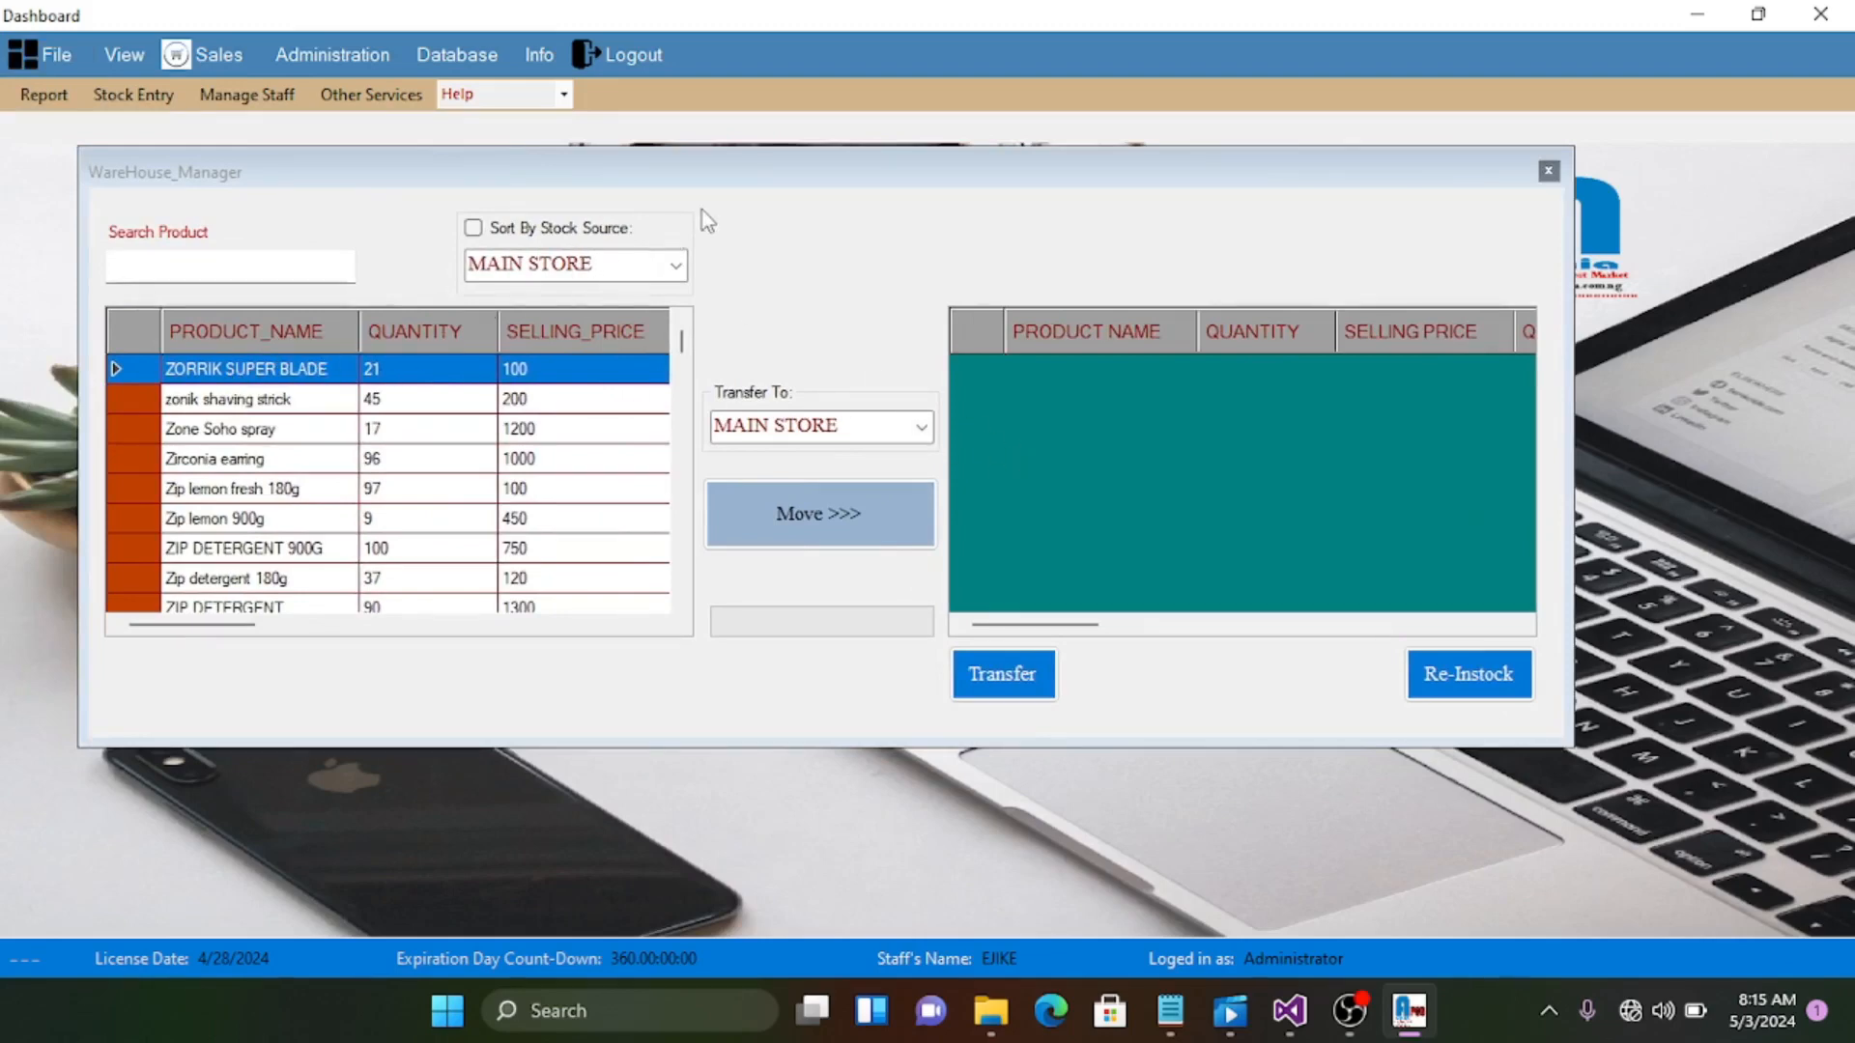
Try to move ZORRIK SUPER BLADE with MAIN STORE as both the stock source and the destination
left_click(675, 267)
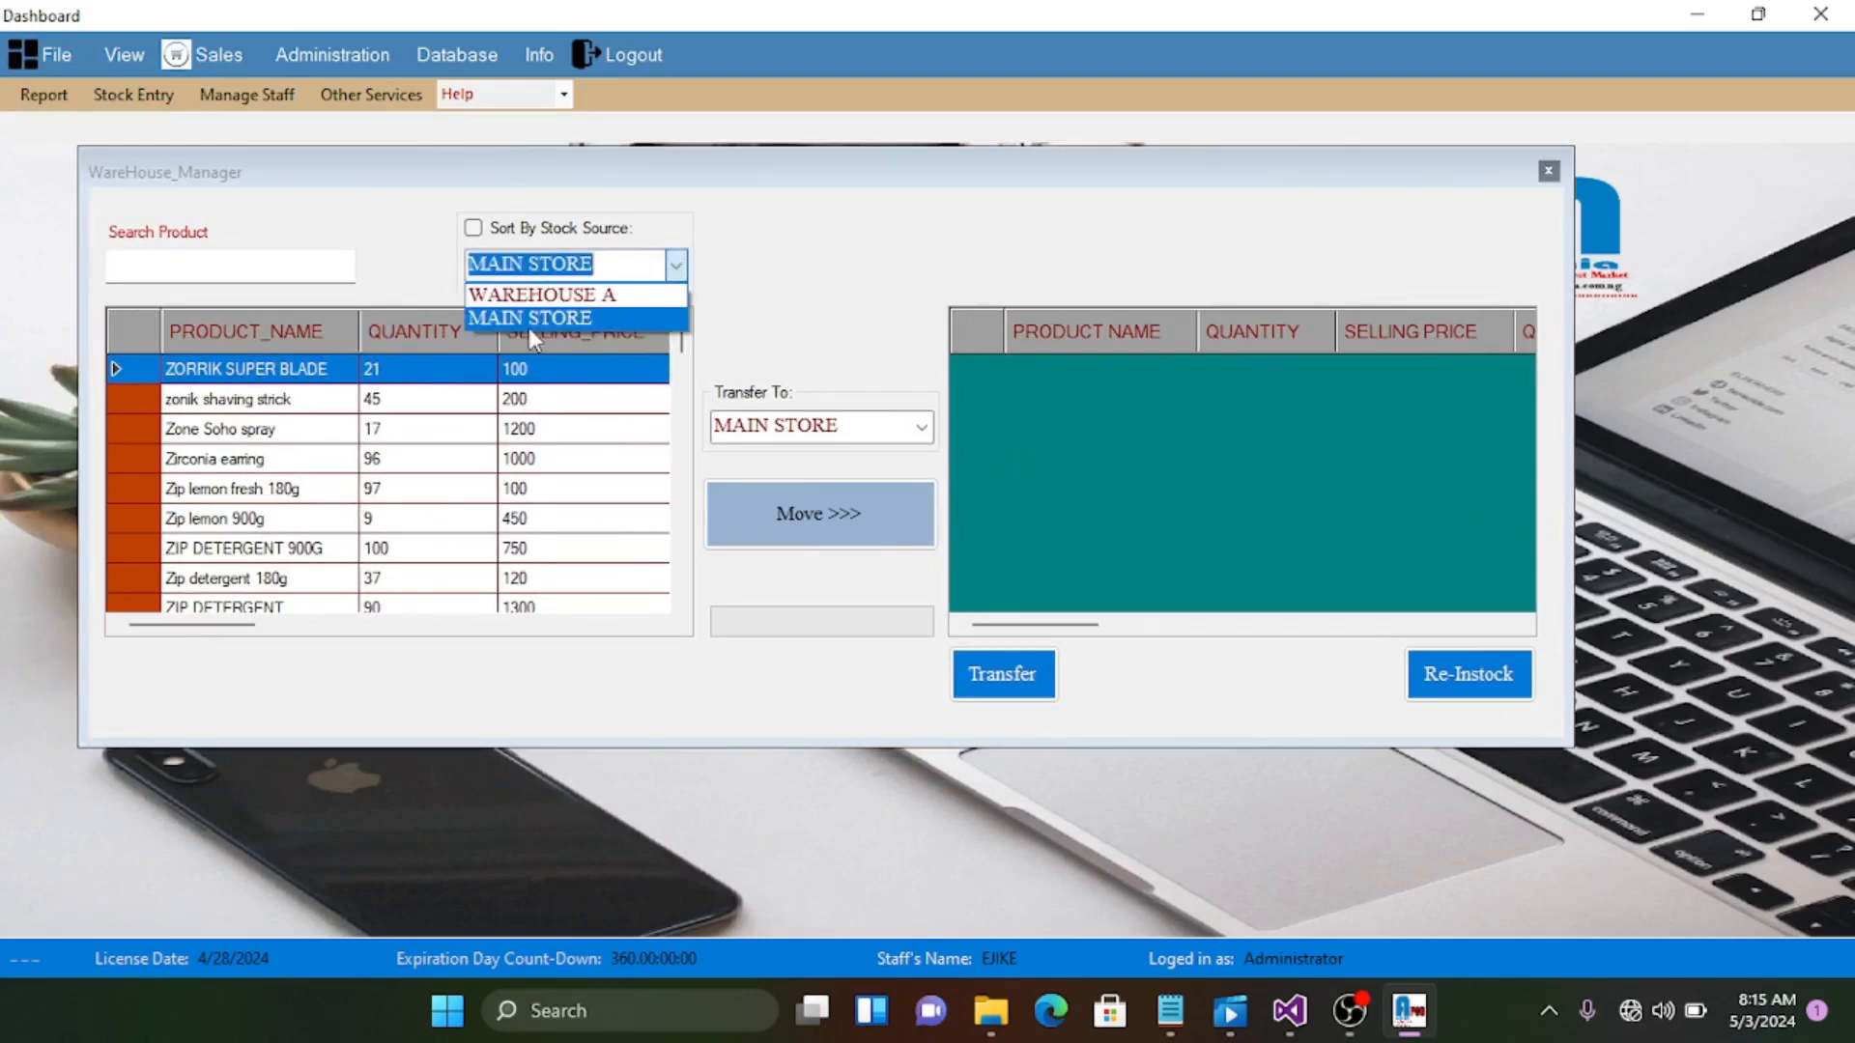
left_click(525, 320)
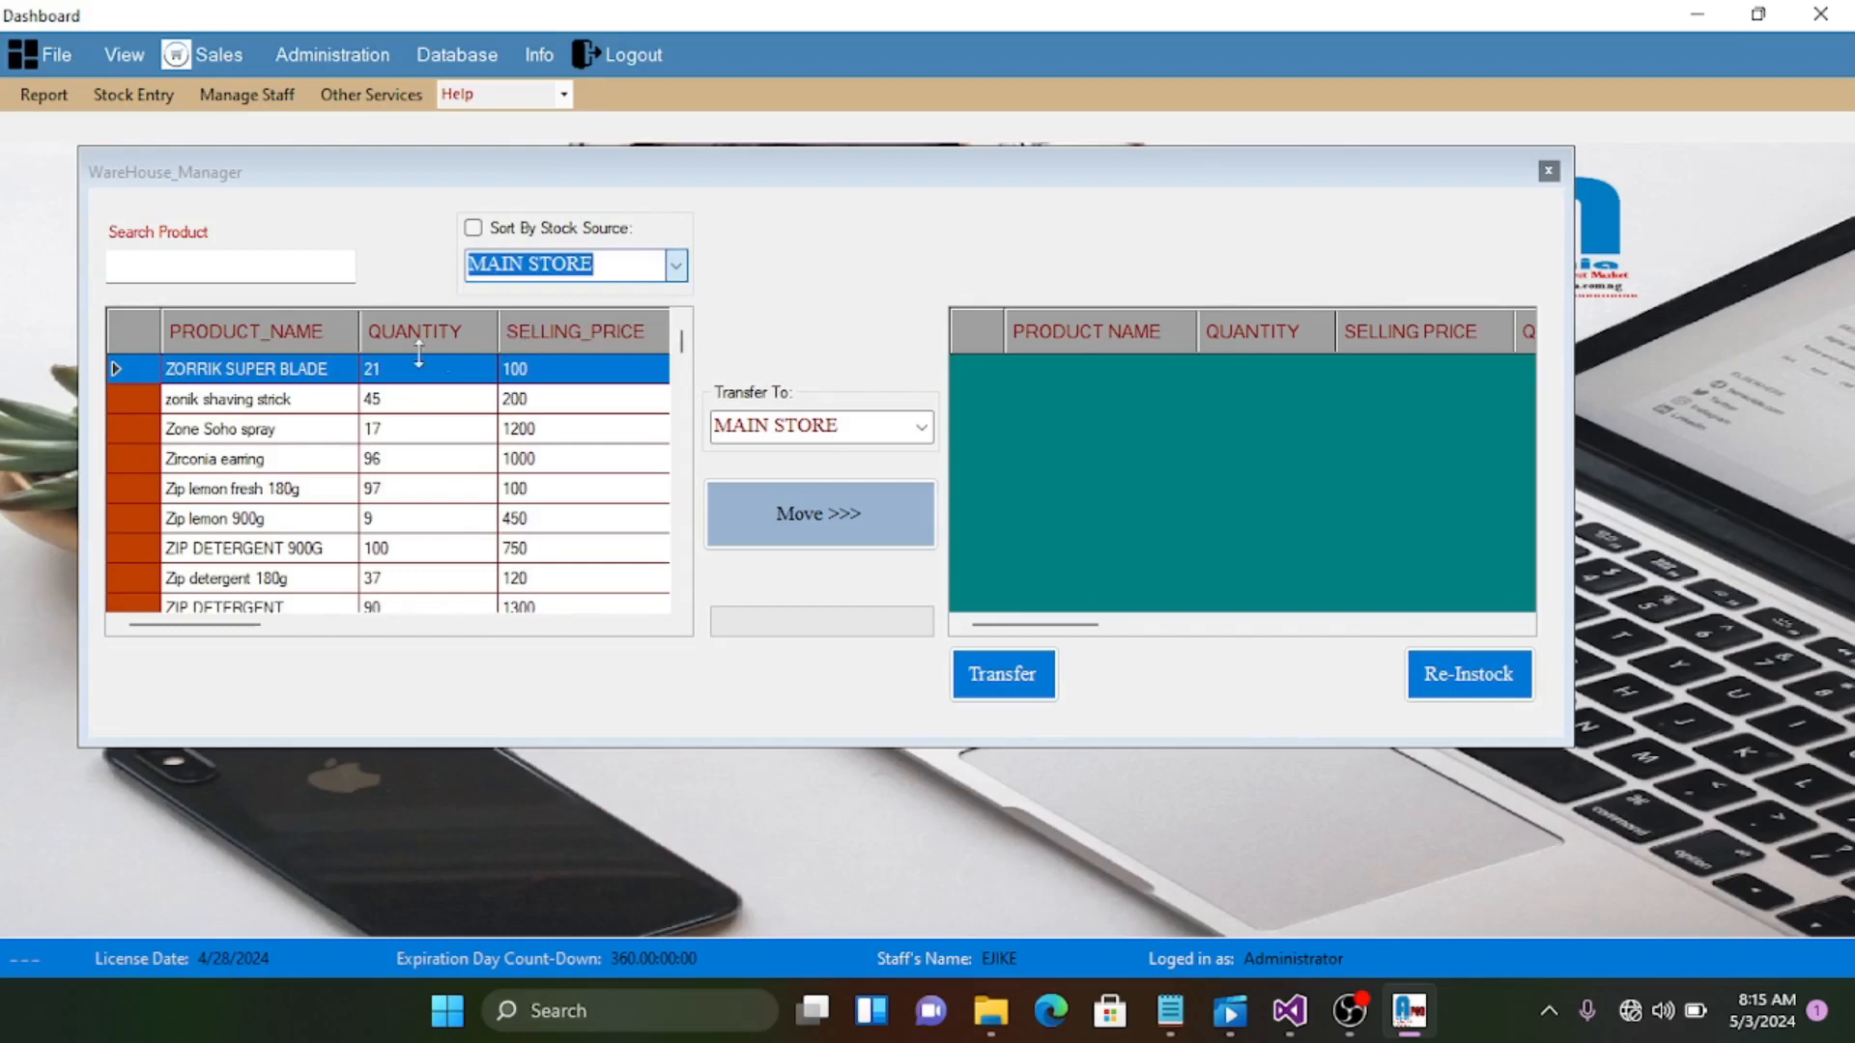
left_click(802, 512)
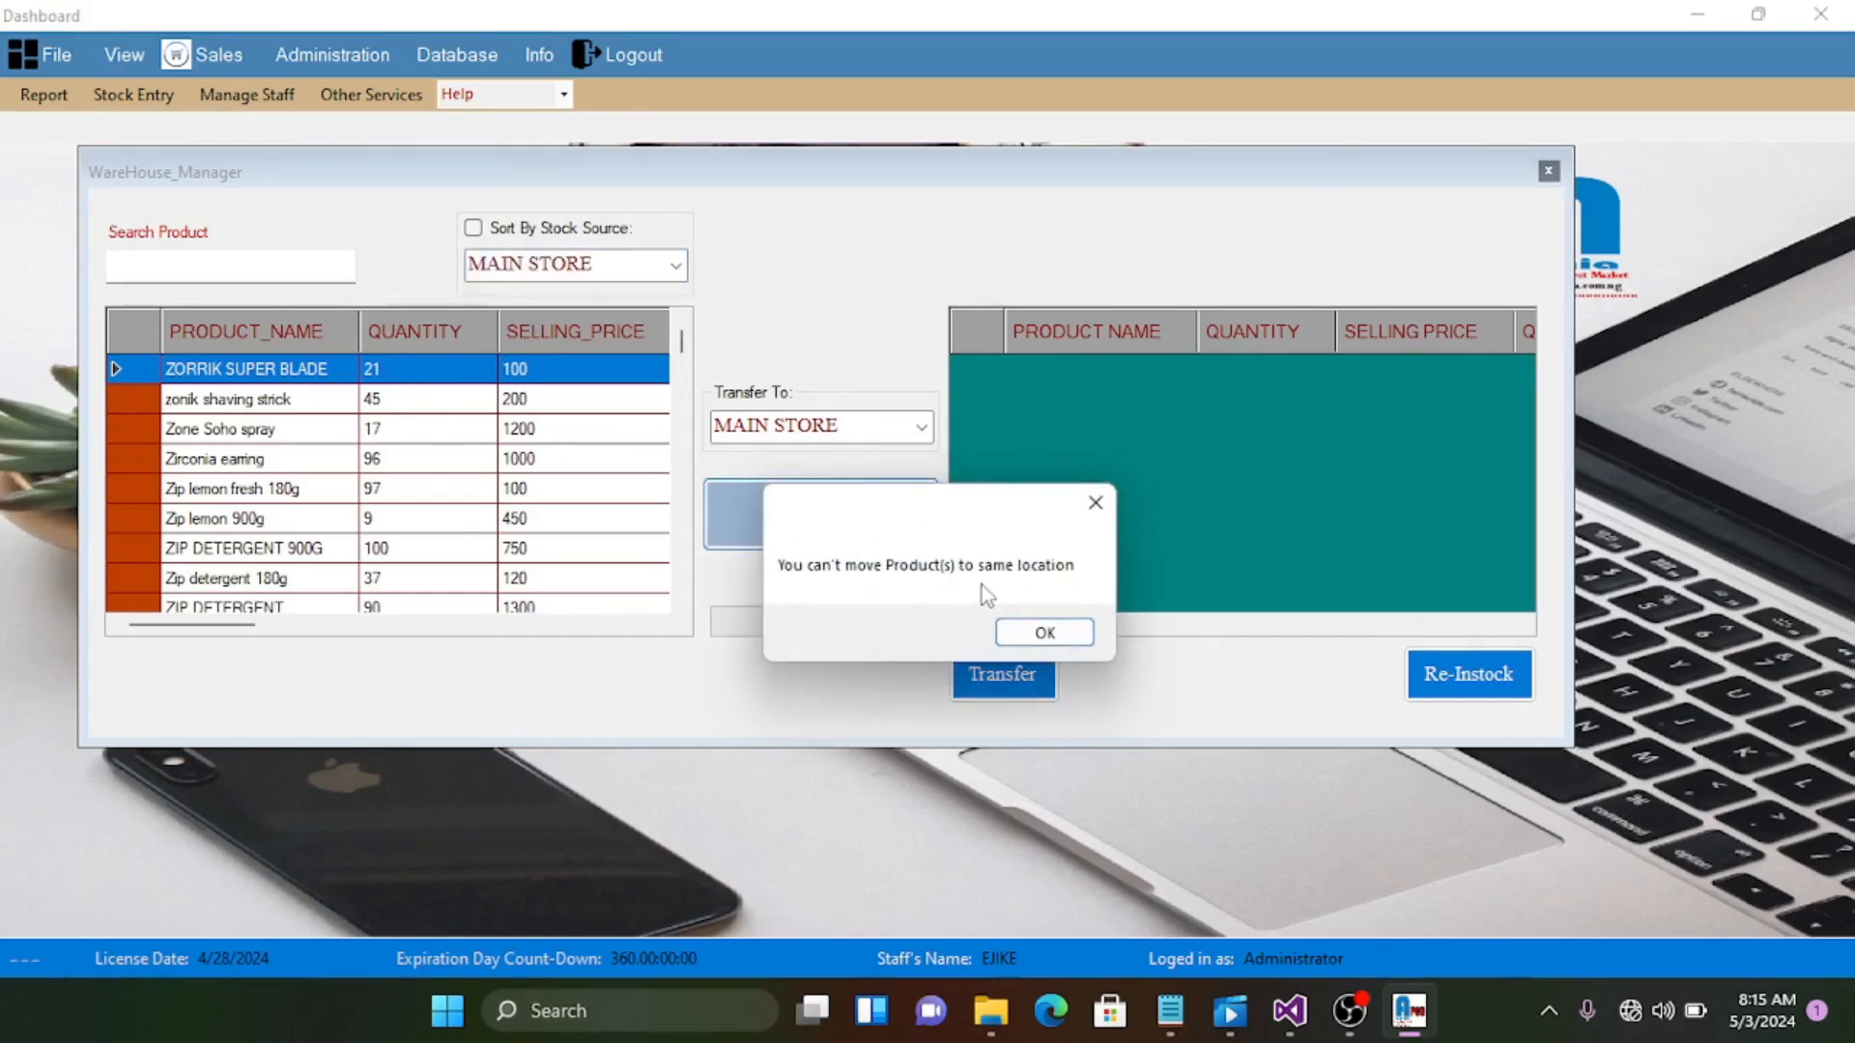
left_click(1045, 632)
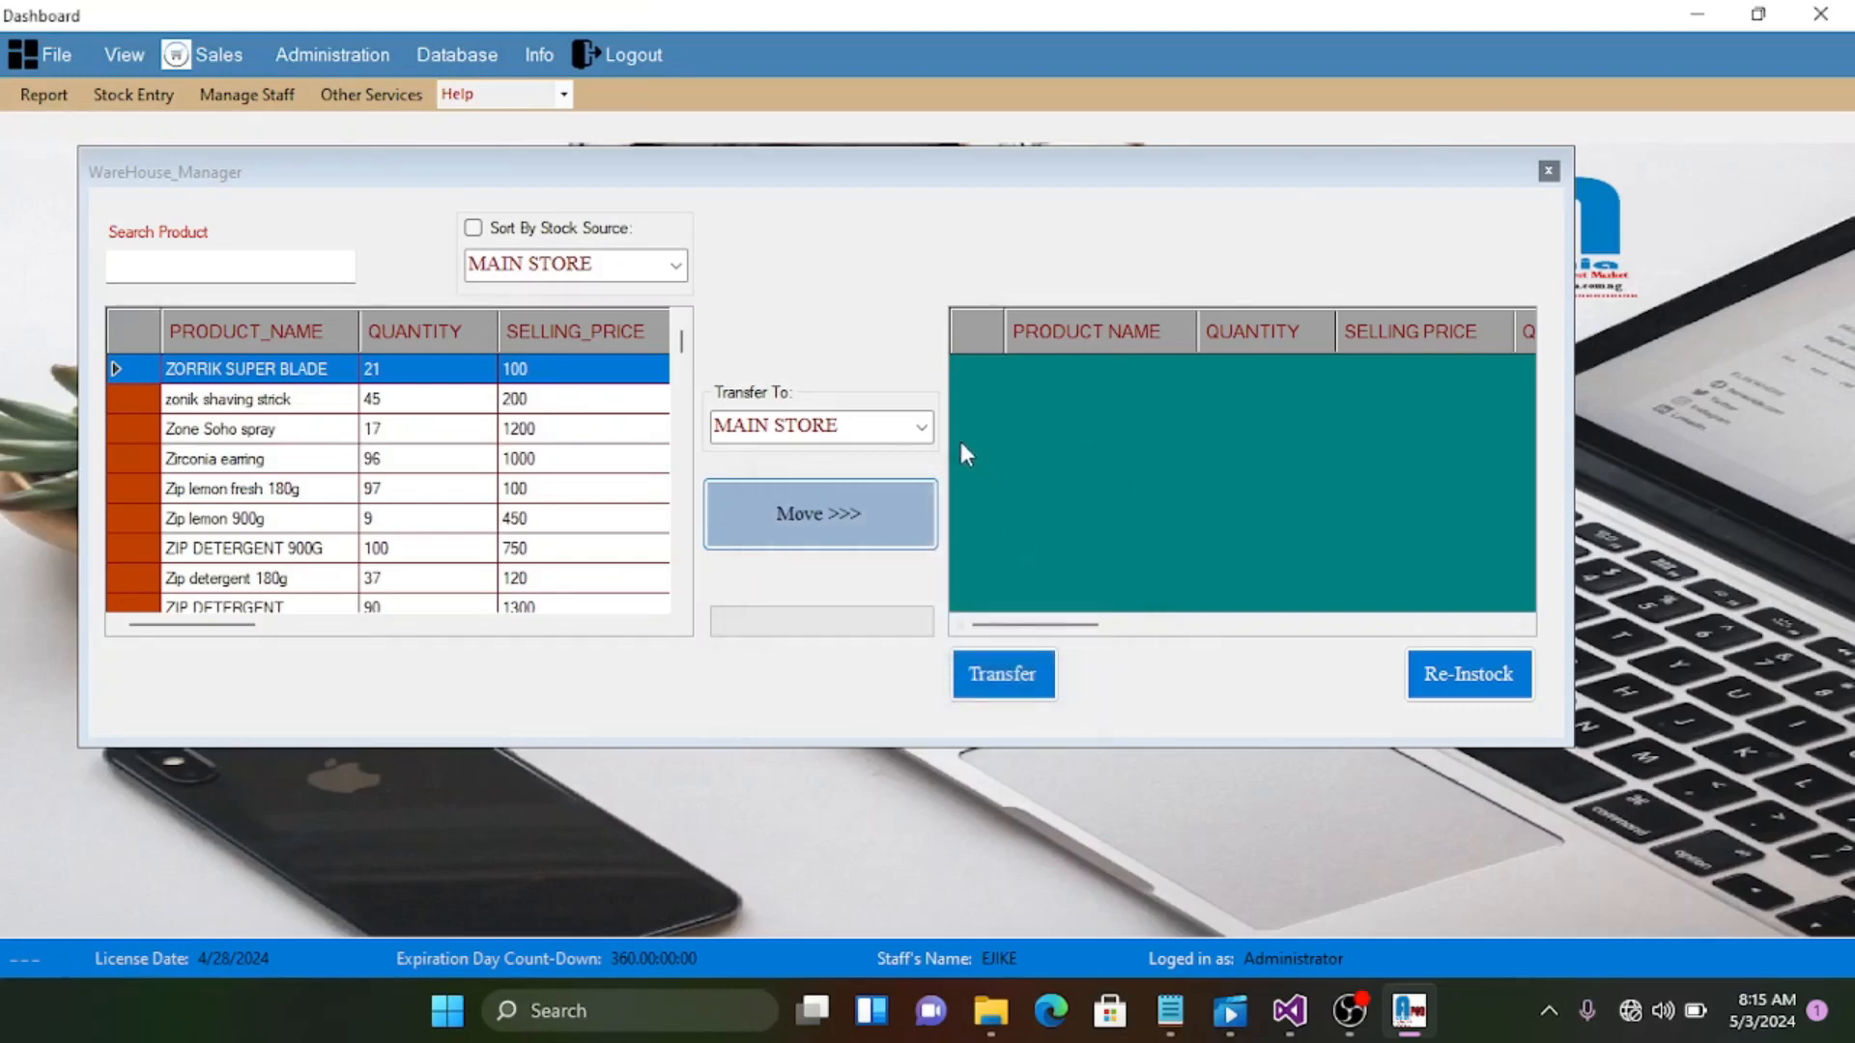
Add ZORRIK SUPER BLADE to the transfer list for WAREHOUSE A, and close the warehouse manager without transferring
left_click(921, 426)
left_click(845, 457)
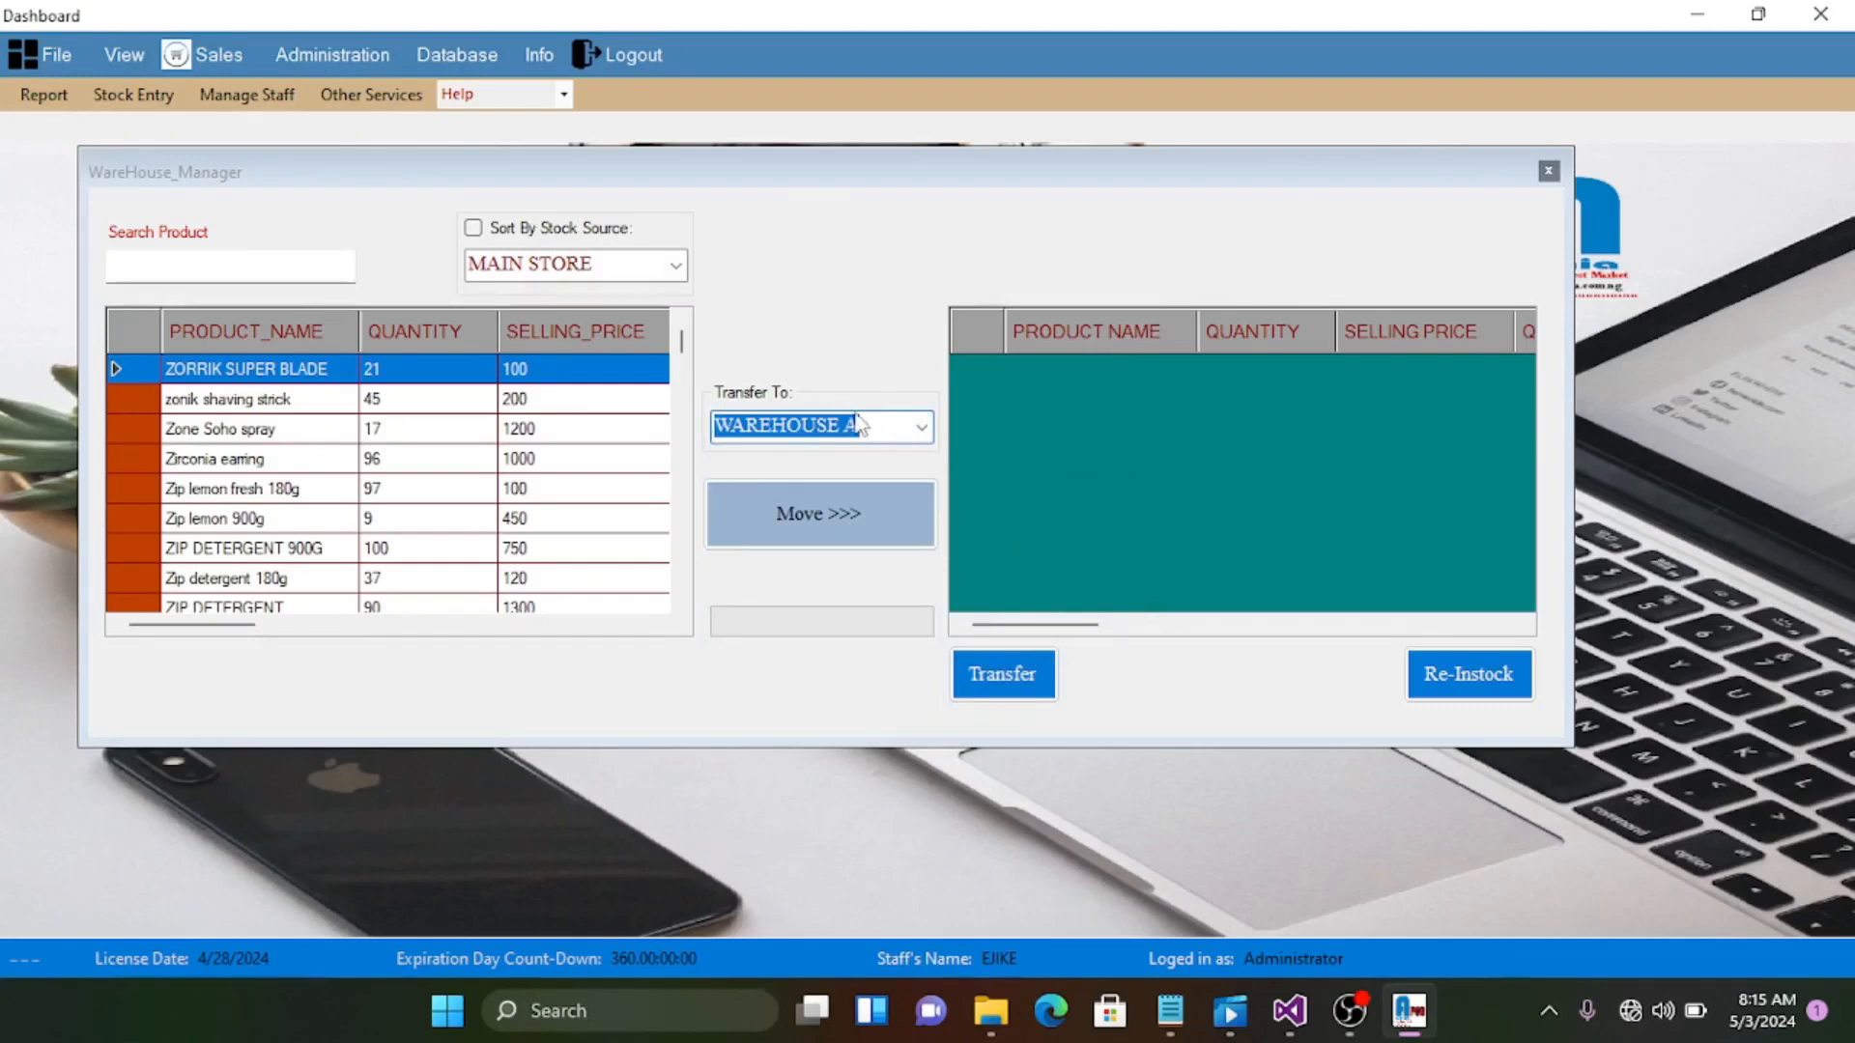
left_click(819, 527)
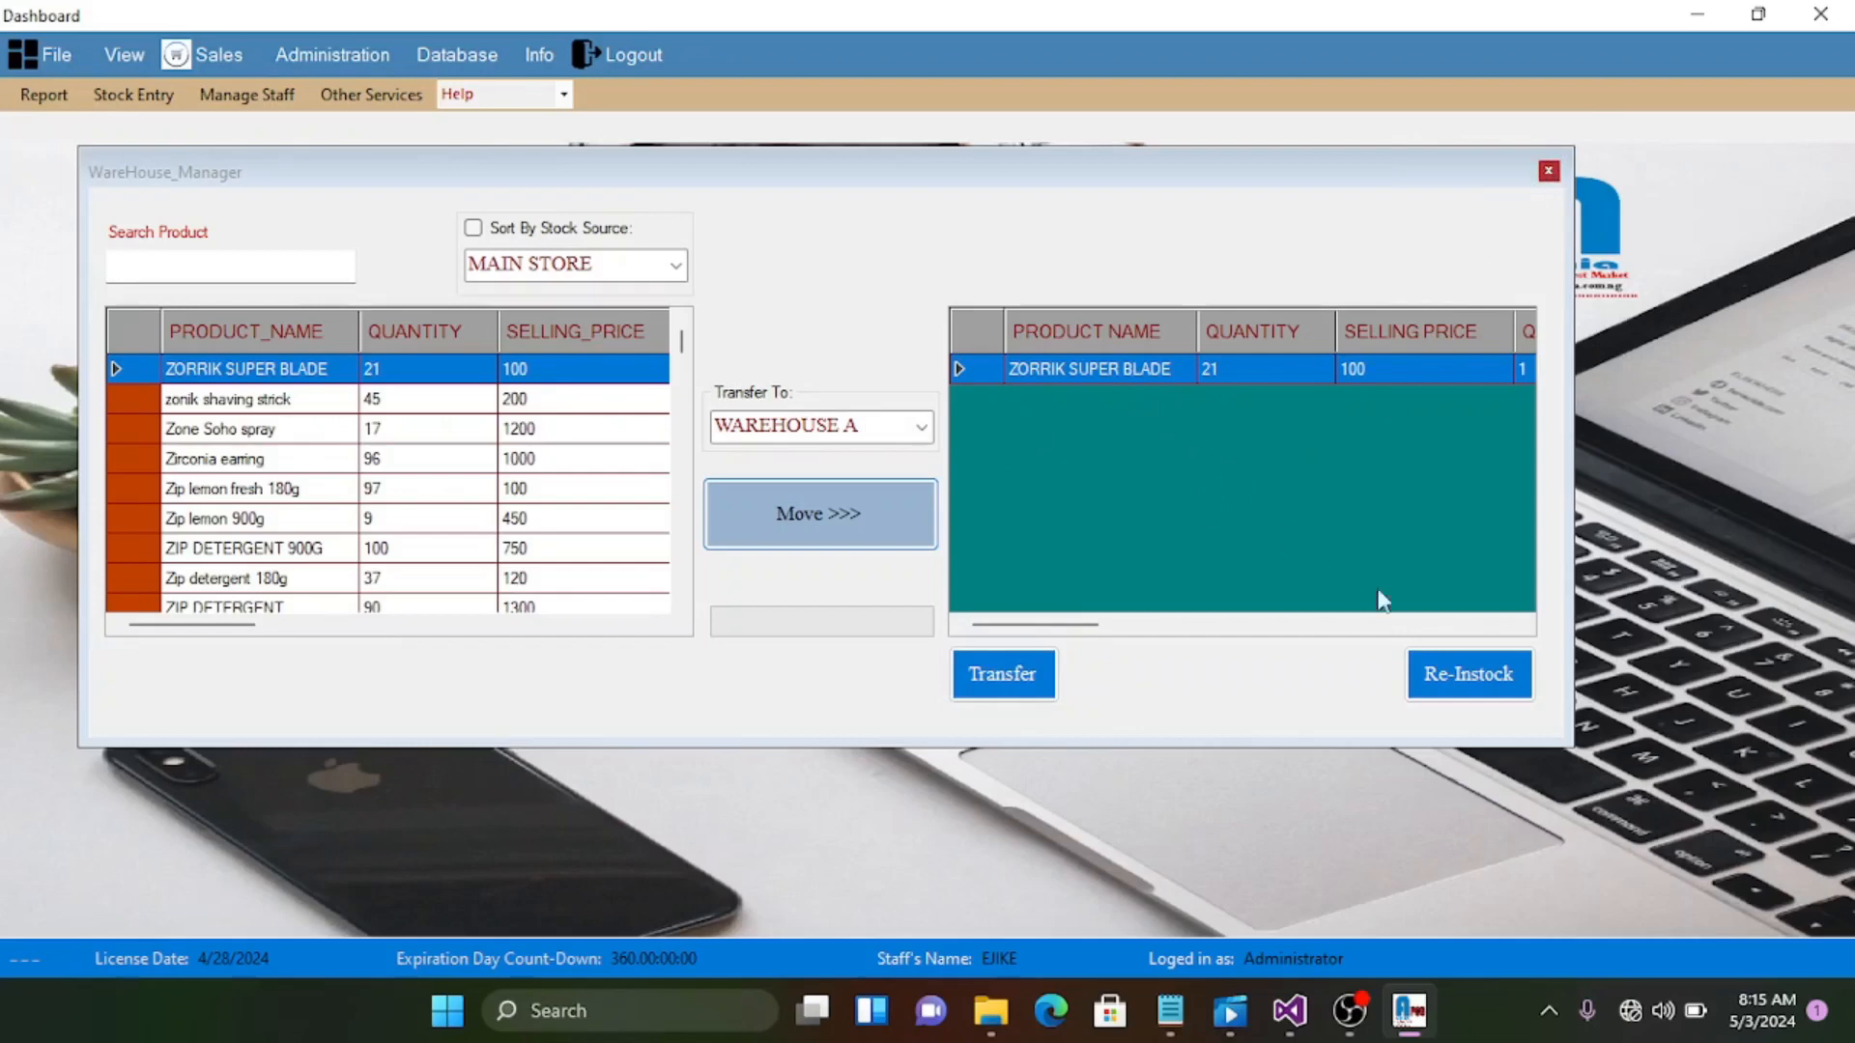
left_click(1547, 172)
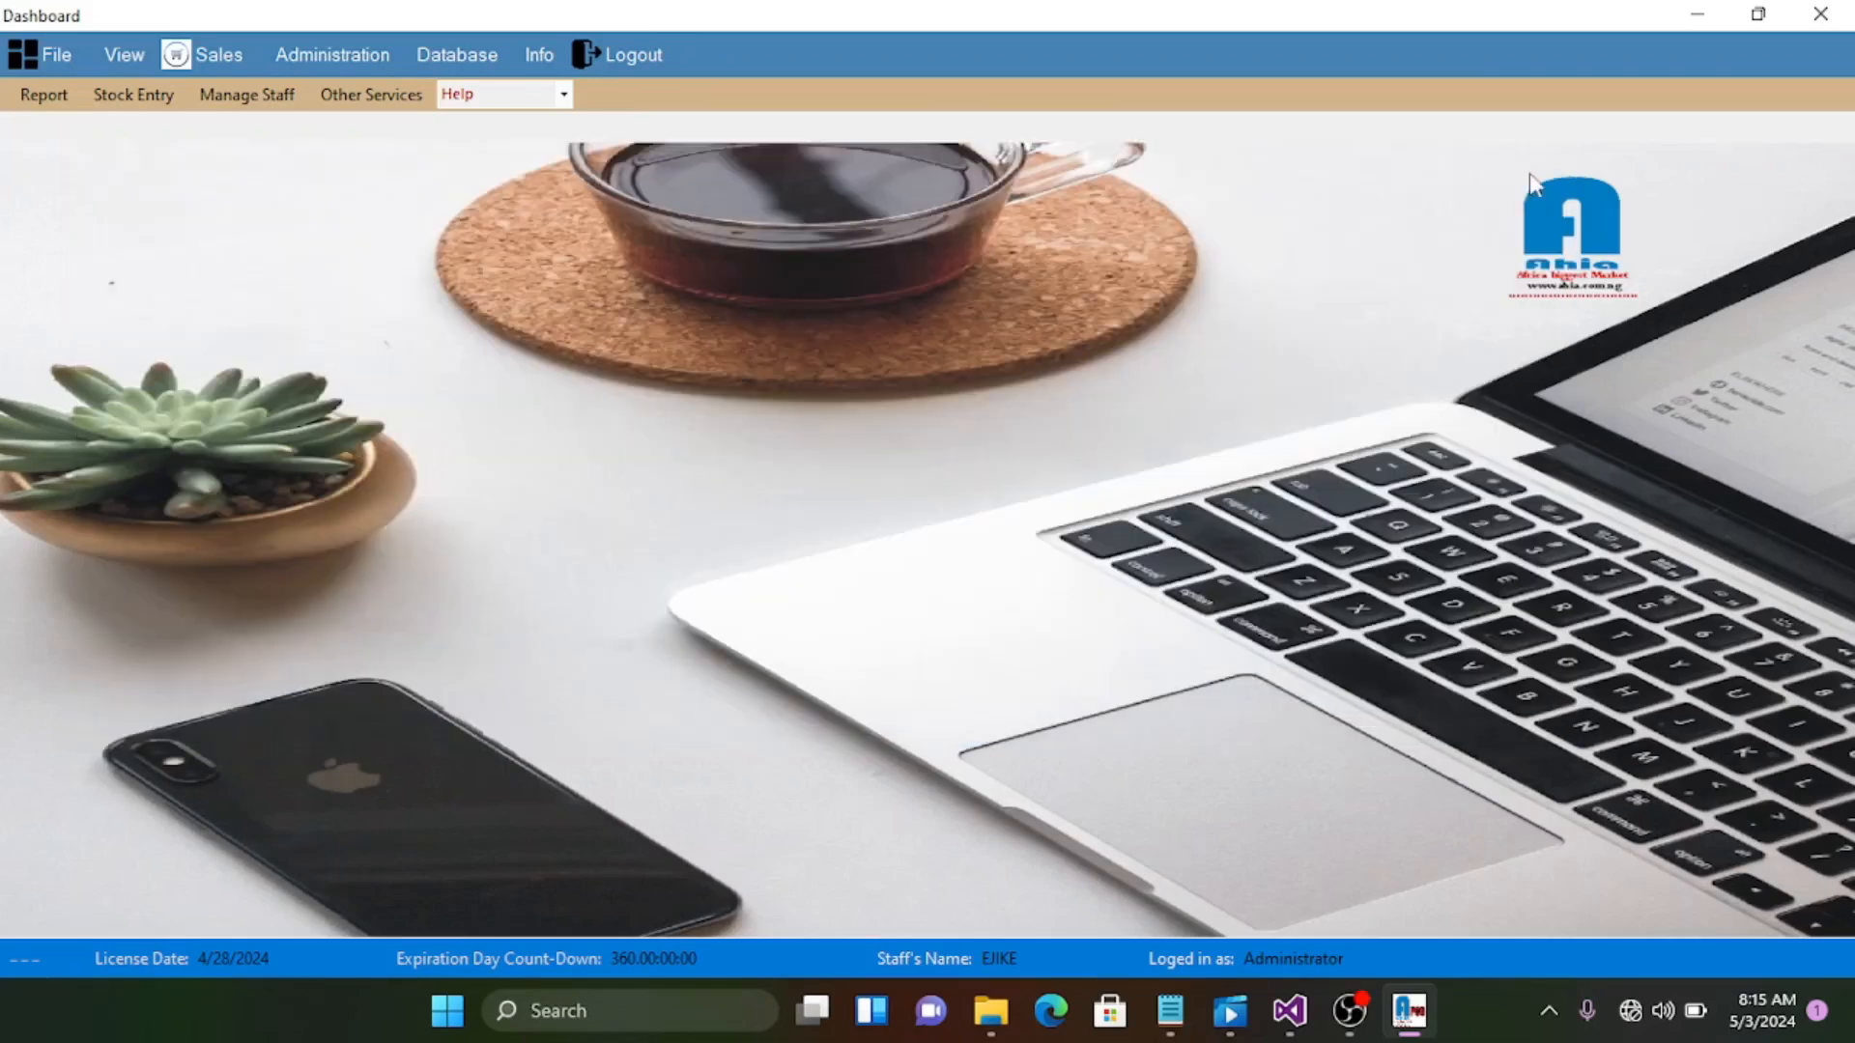
Open the sales return window, look up invoice 3 to view its items, and close the window
left_click(48, 55)
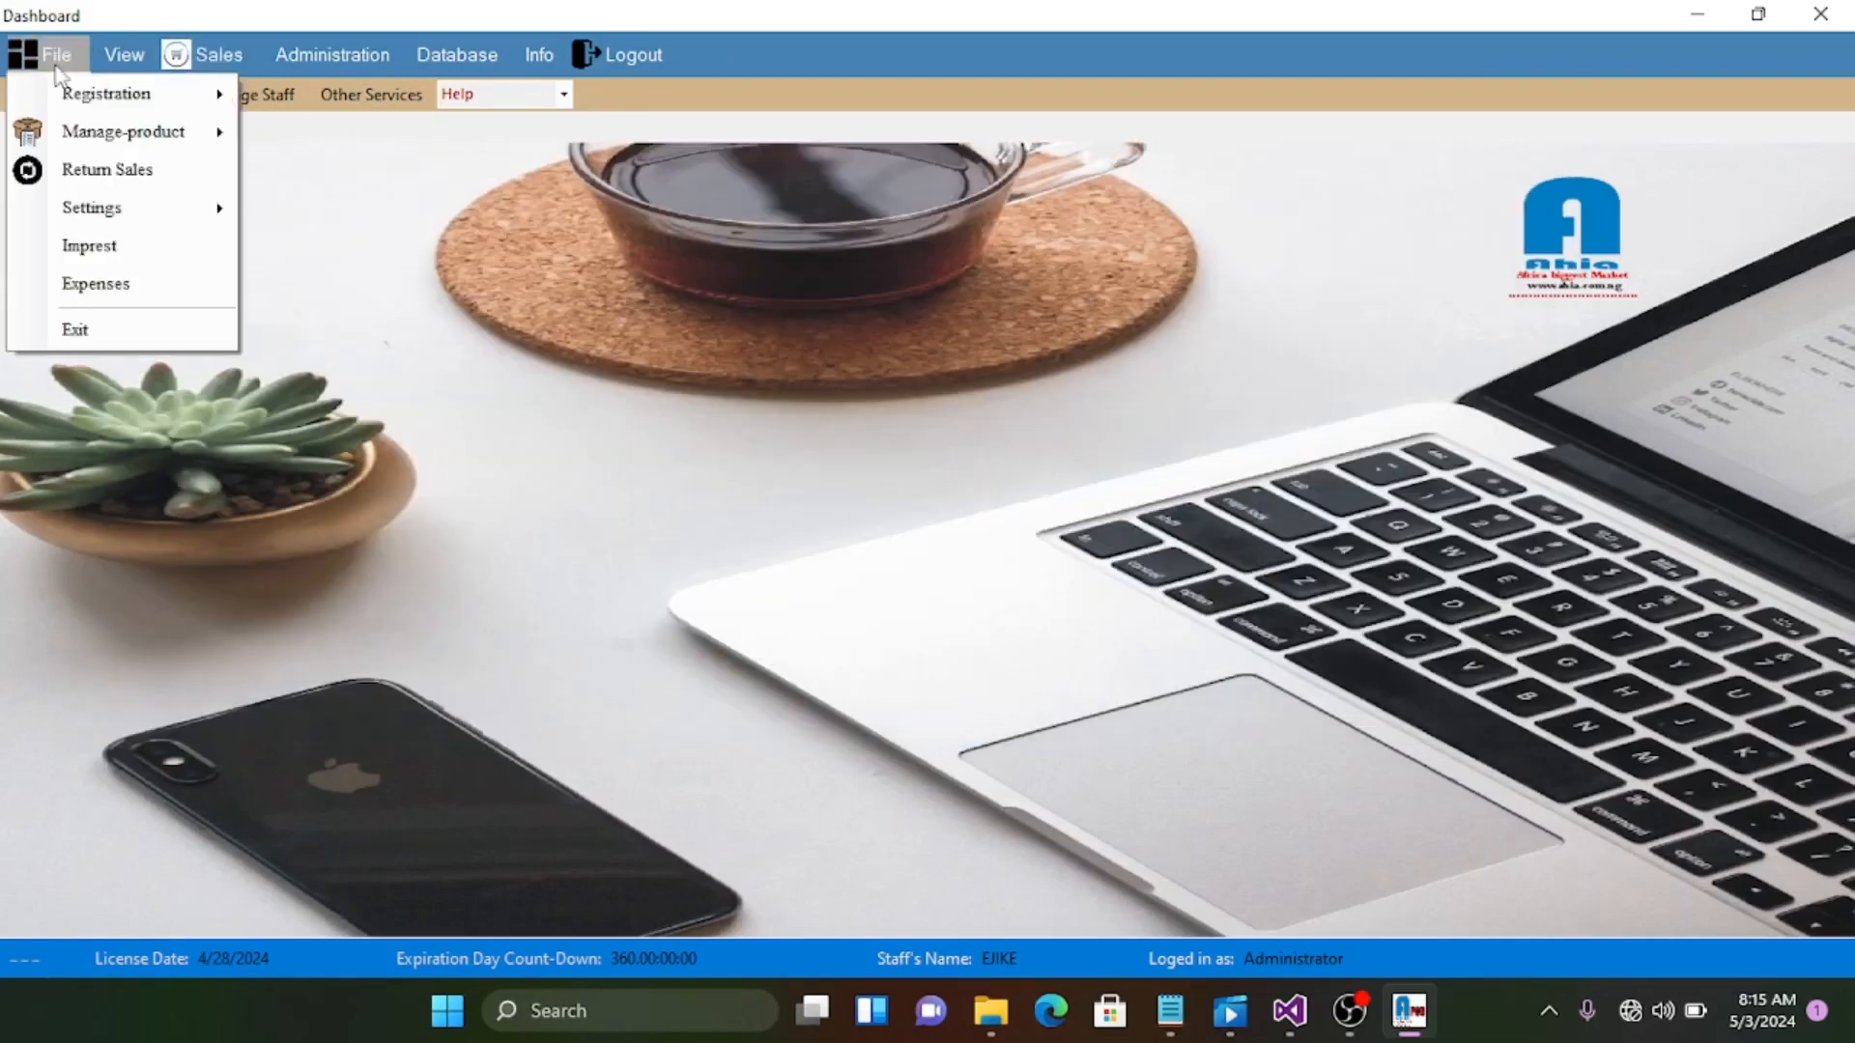
left_click(126, 176)
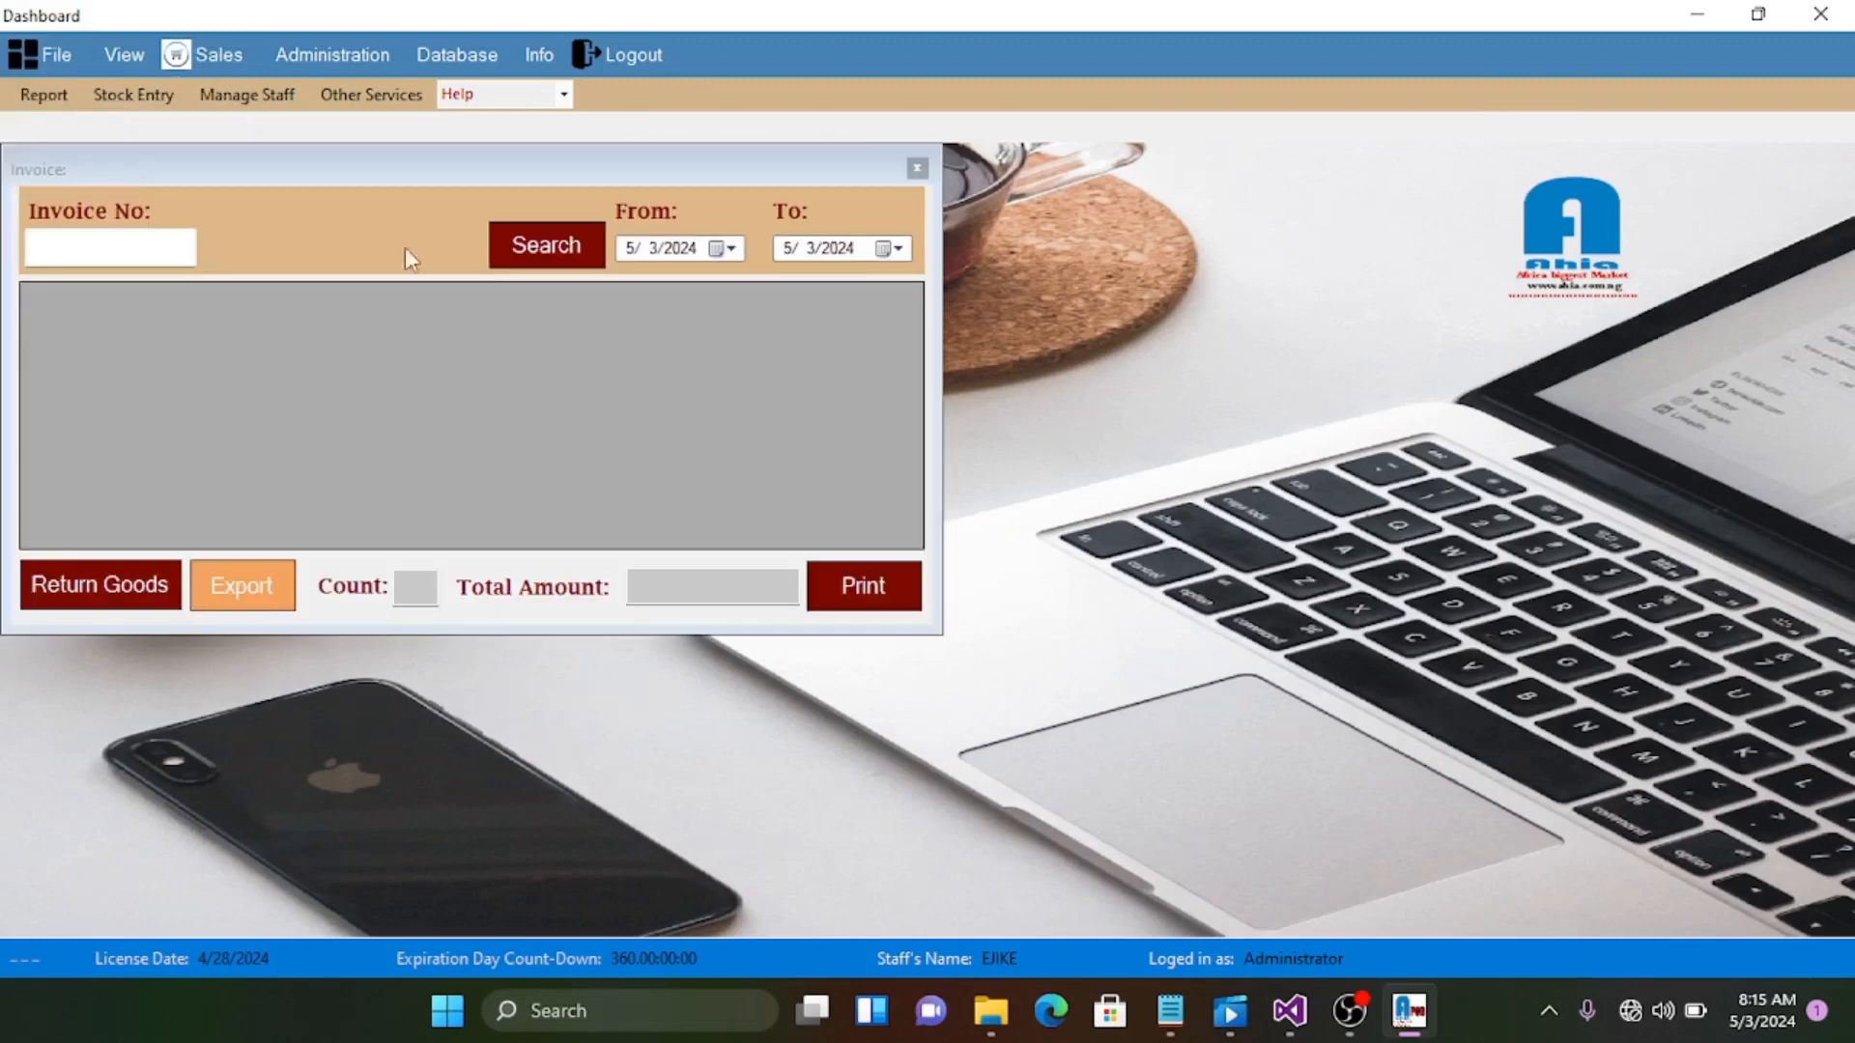
left_click_drag(427, 162, 744, 171)
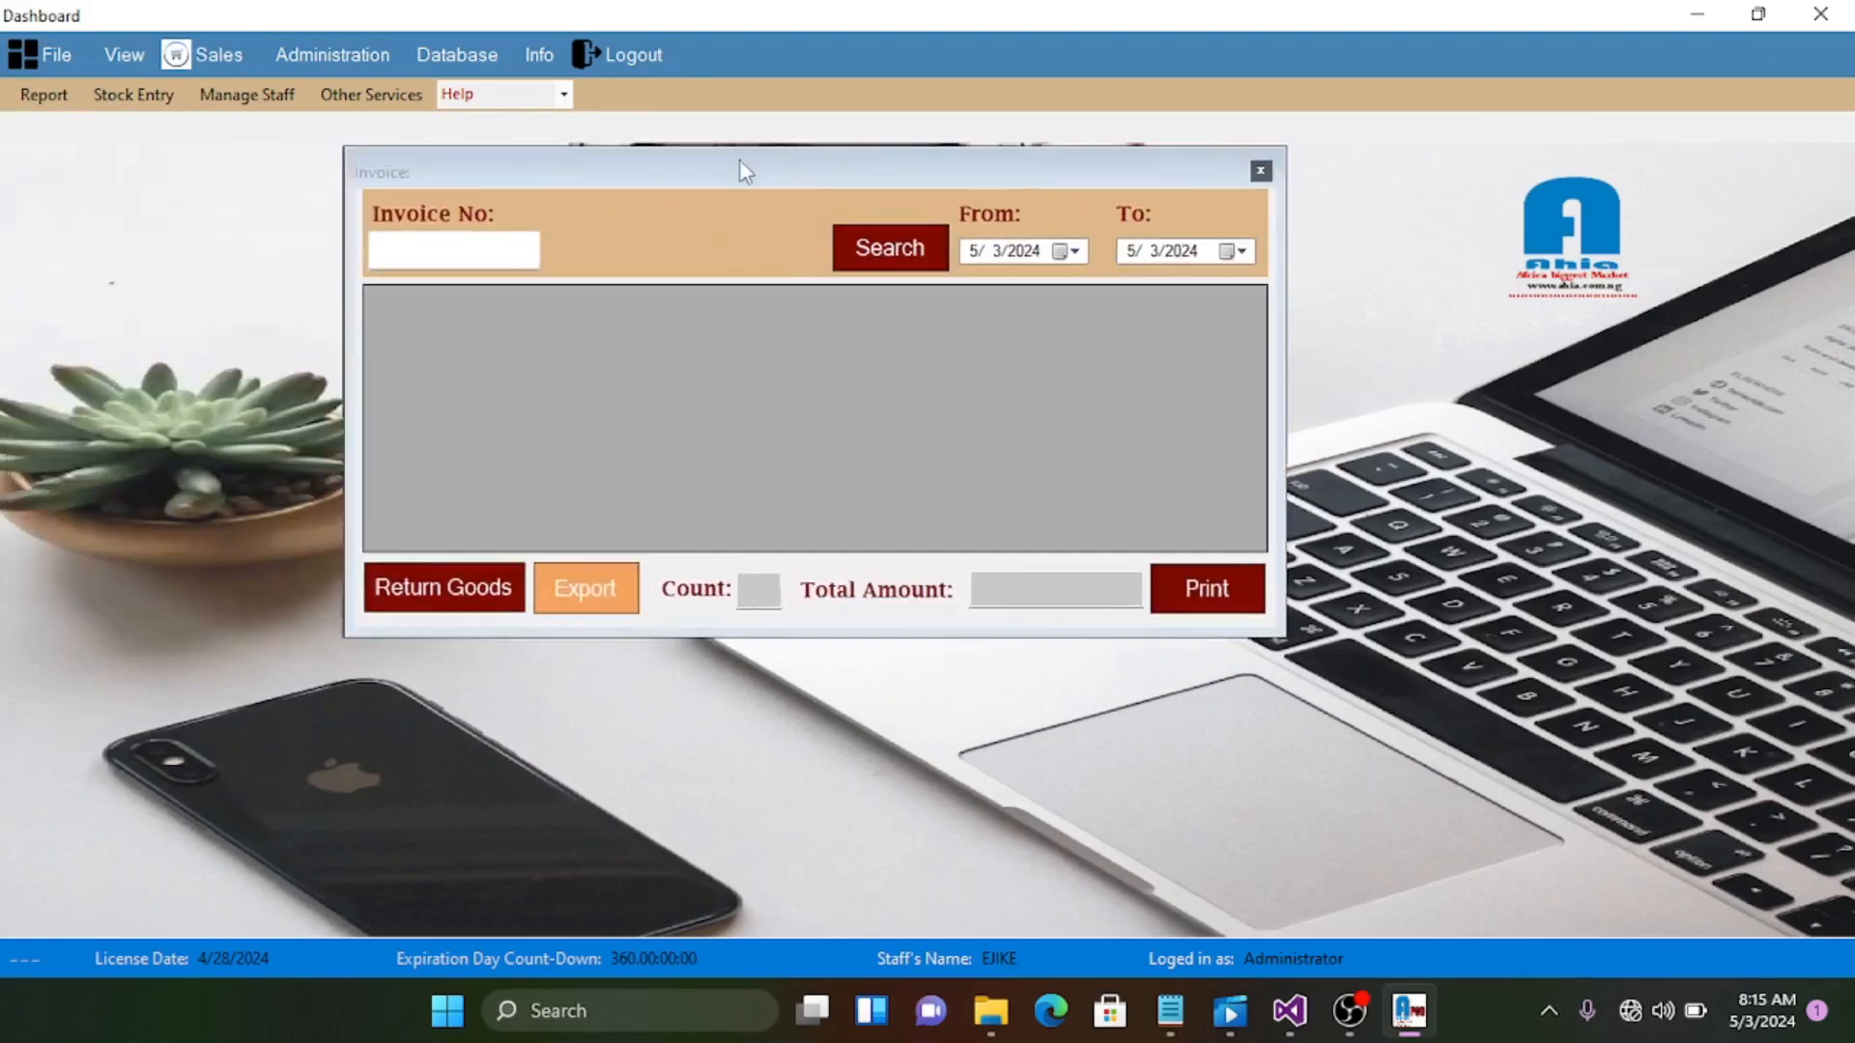
left_click(421, 253)
type("3")
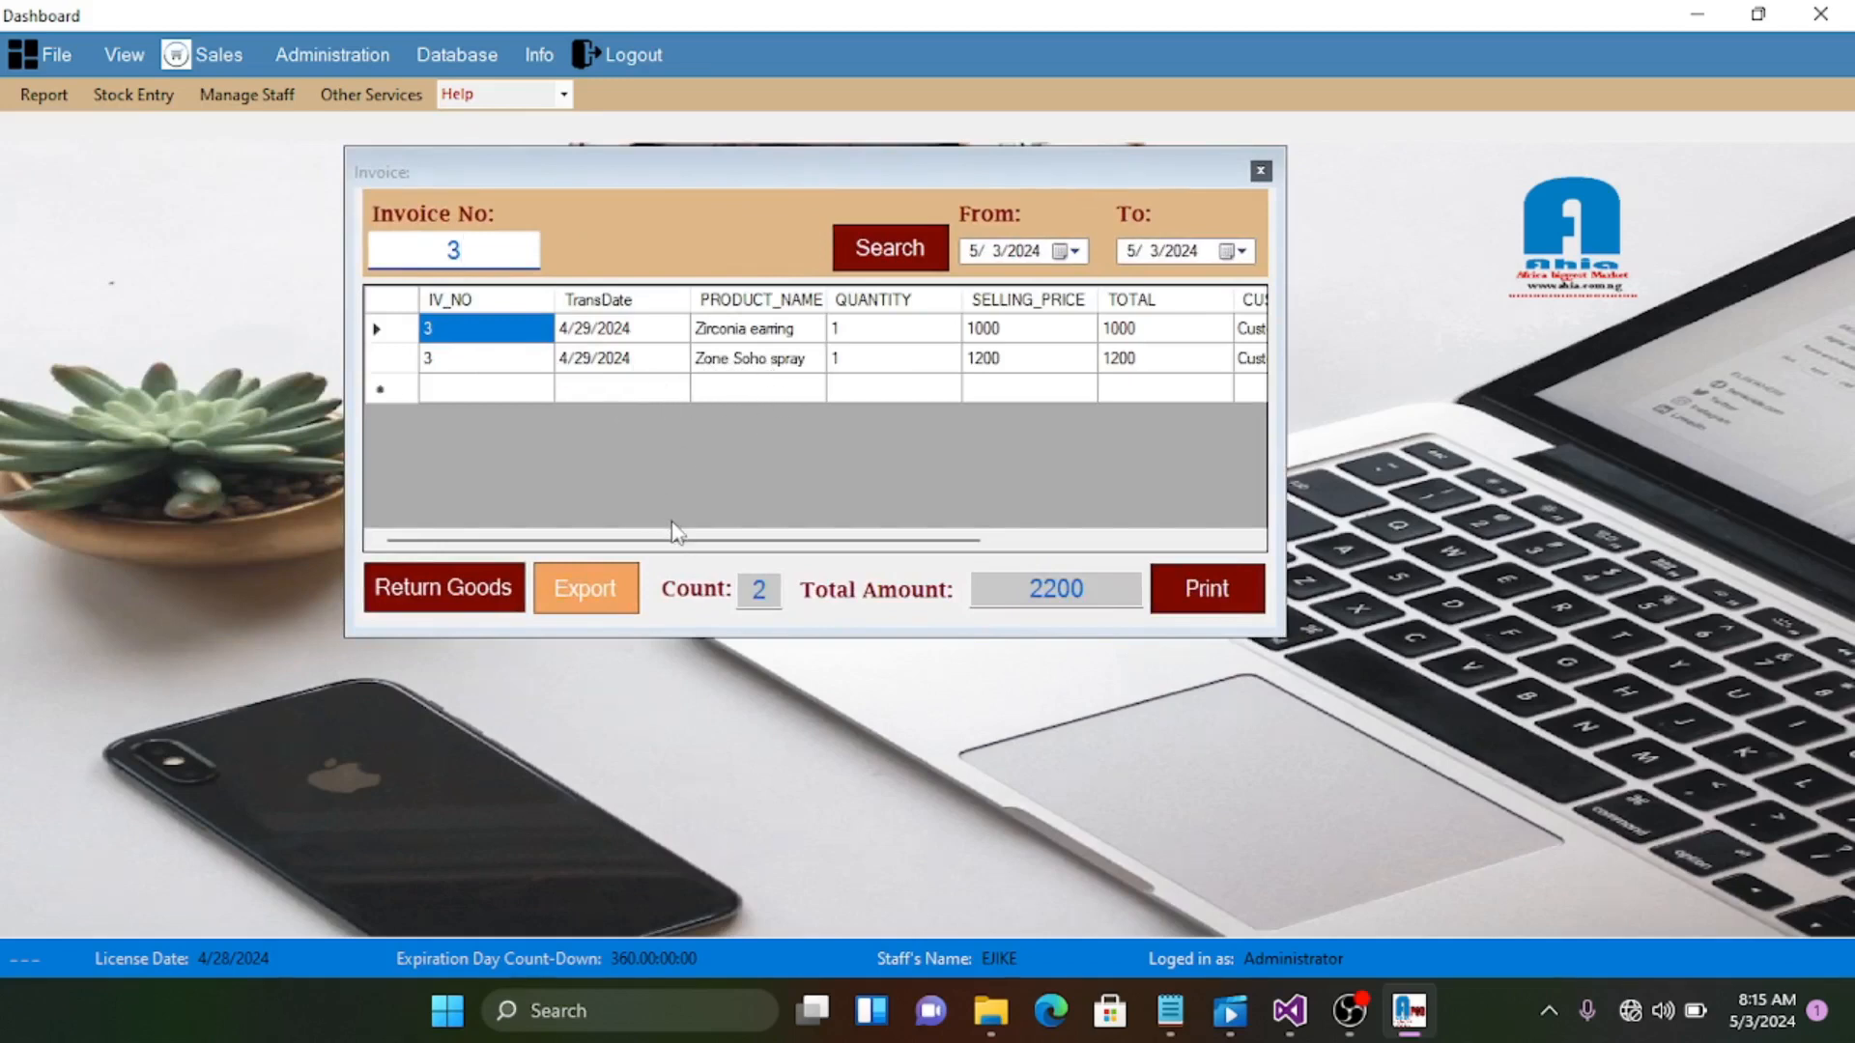
mouse_move(680, 539)
left_mouse_down()
mouse_move(964, 541)
mouse_move(676, 546)
left_mouse_up()
left_click(1259, 171)
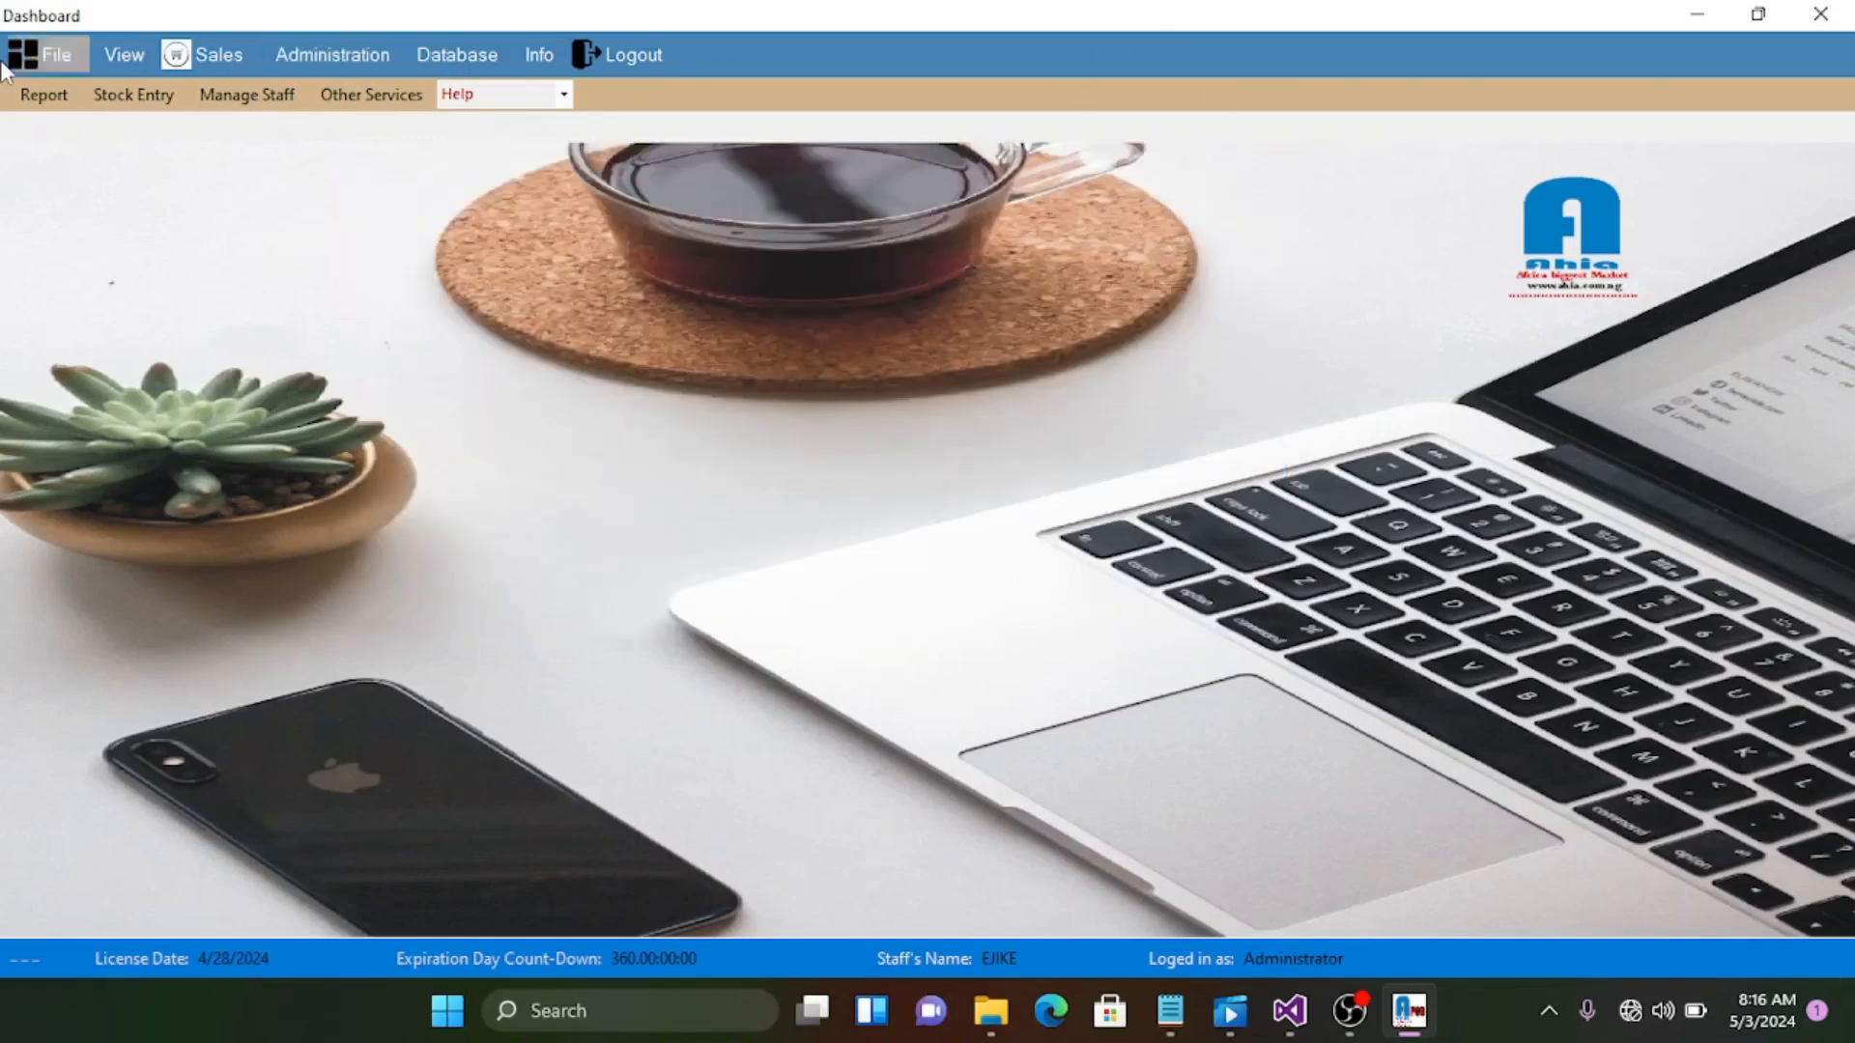
Load the picture named 1 from Pictures as the company logo in the company setup, and close it without saving
left_click(53, 60)
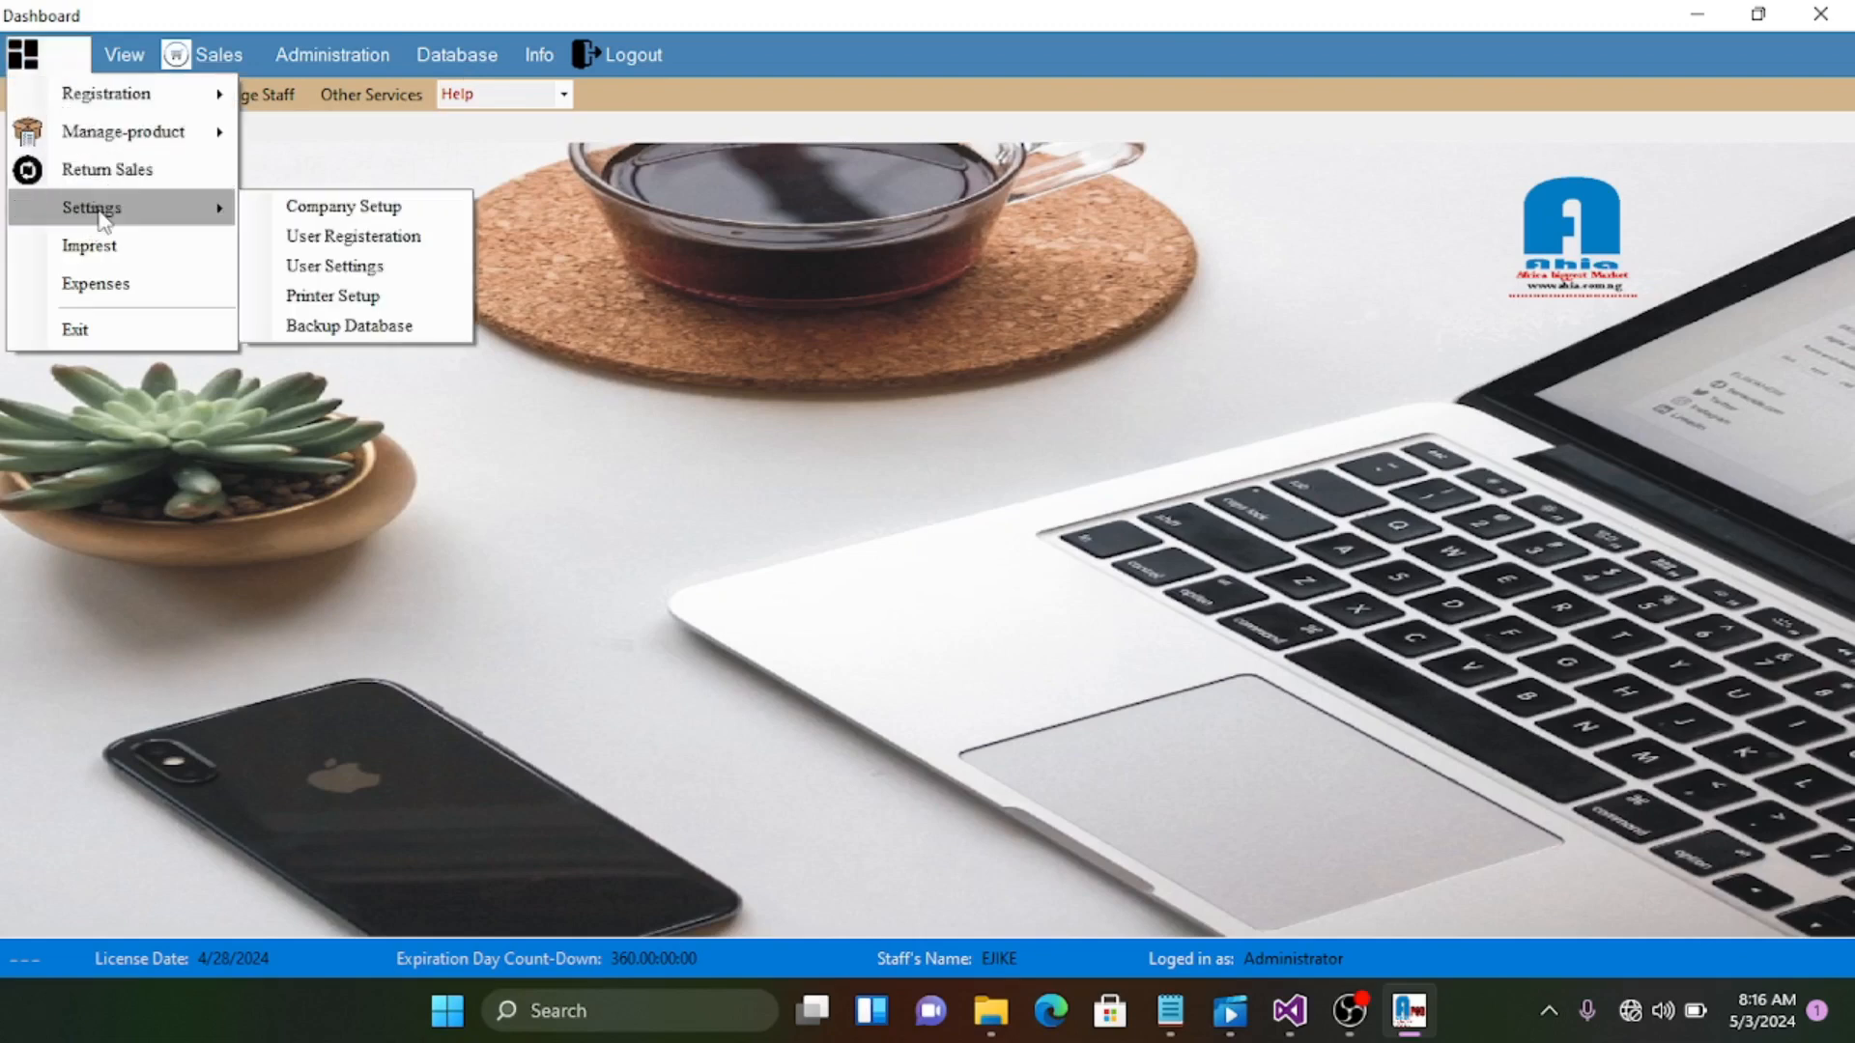
left_click(310, 206)
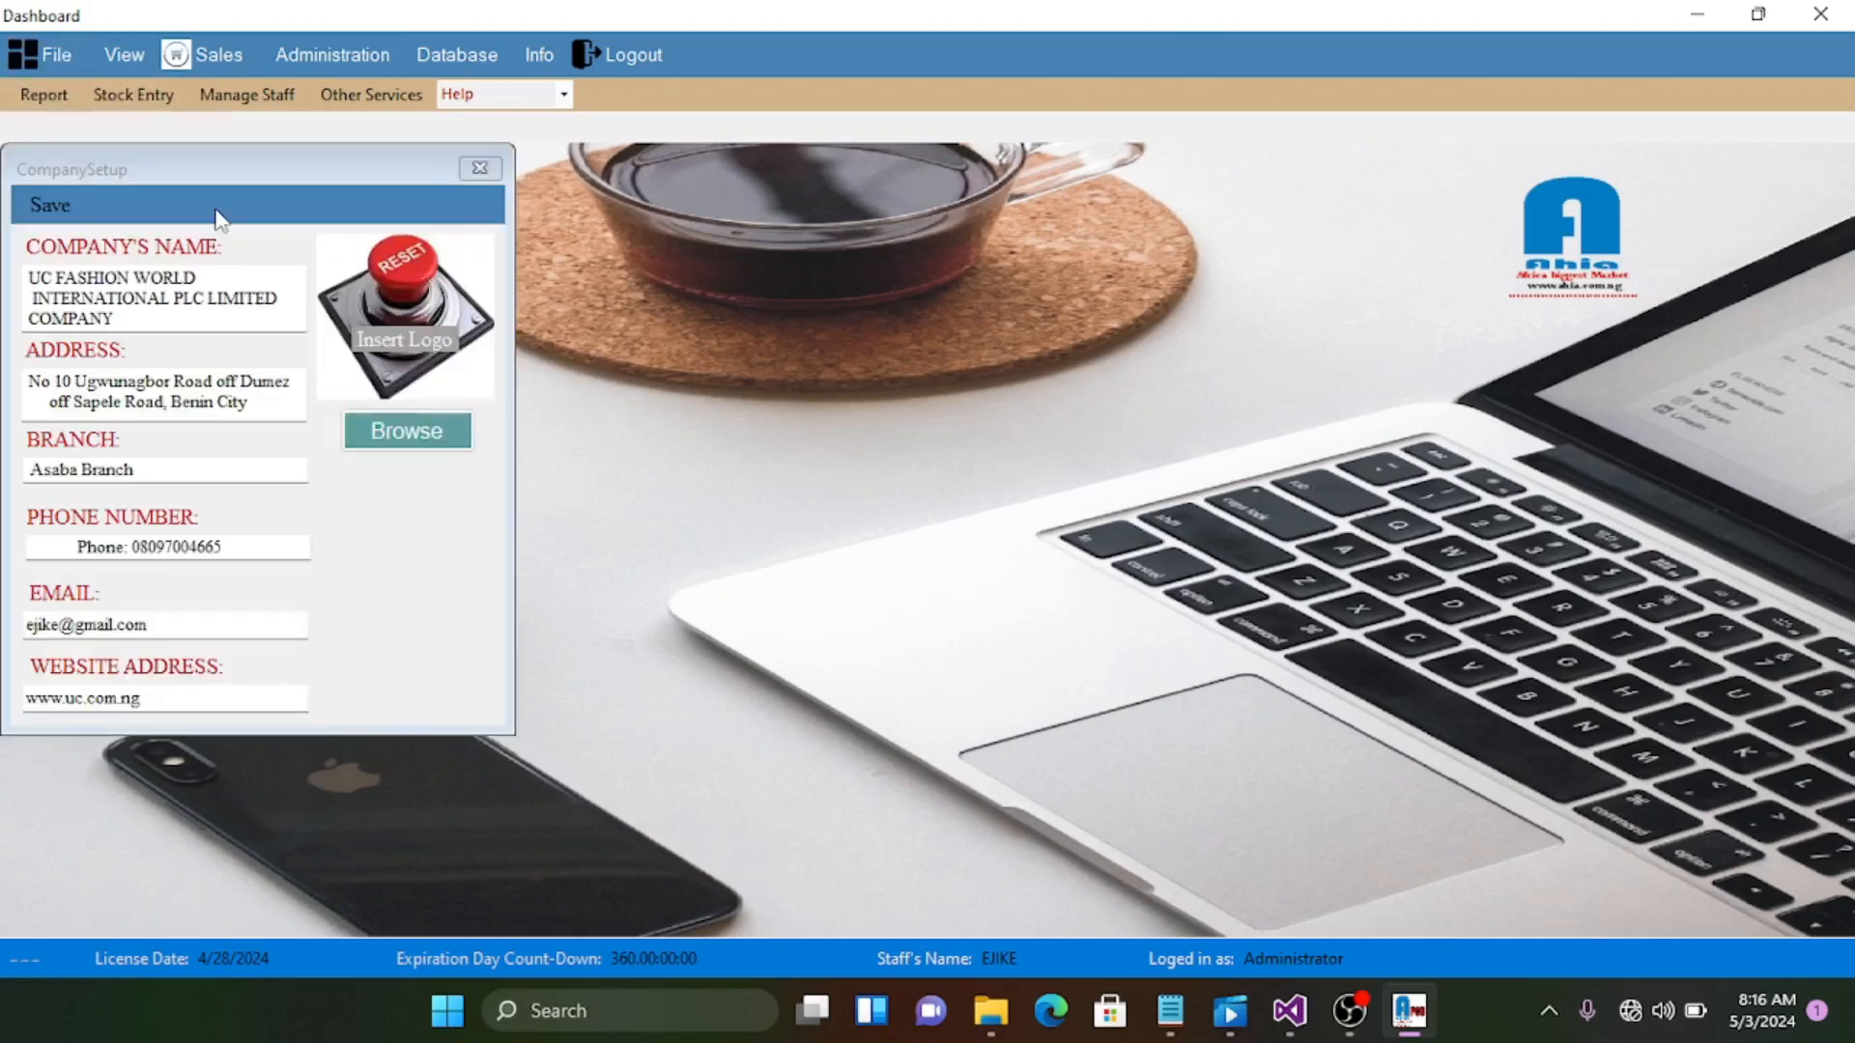
left_click_drag(153, 145, 435, 163)
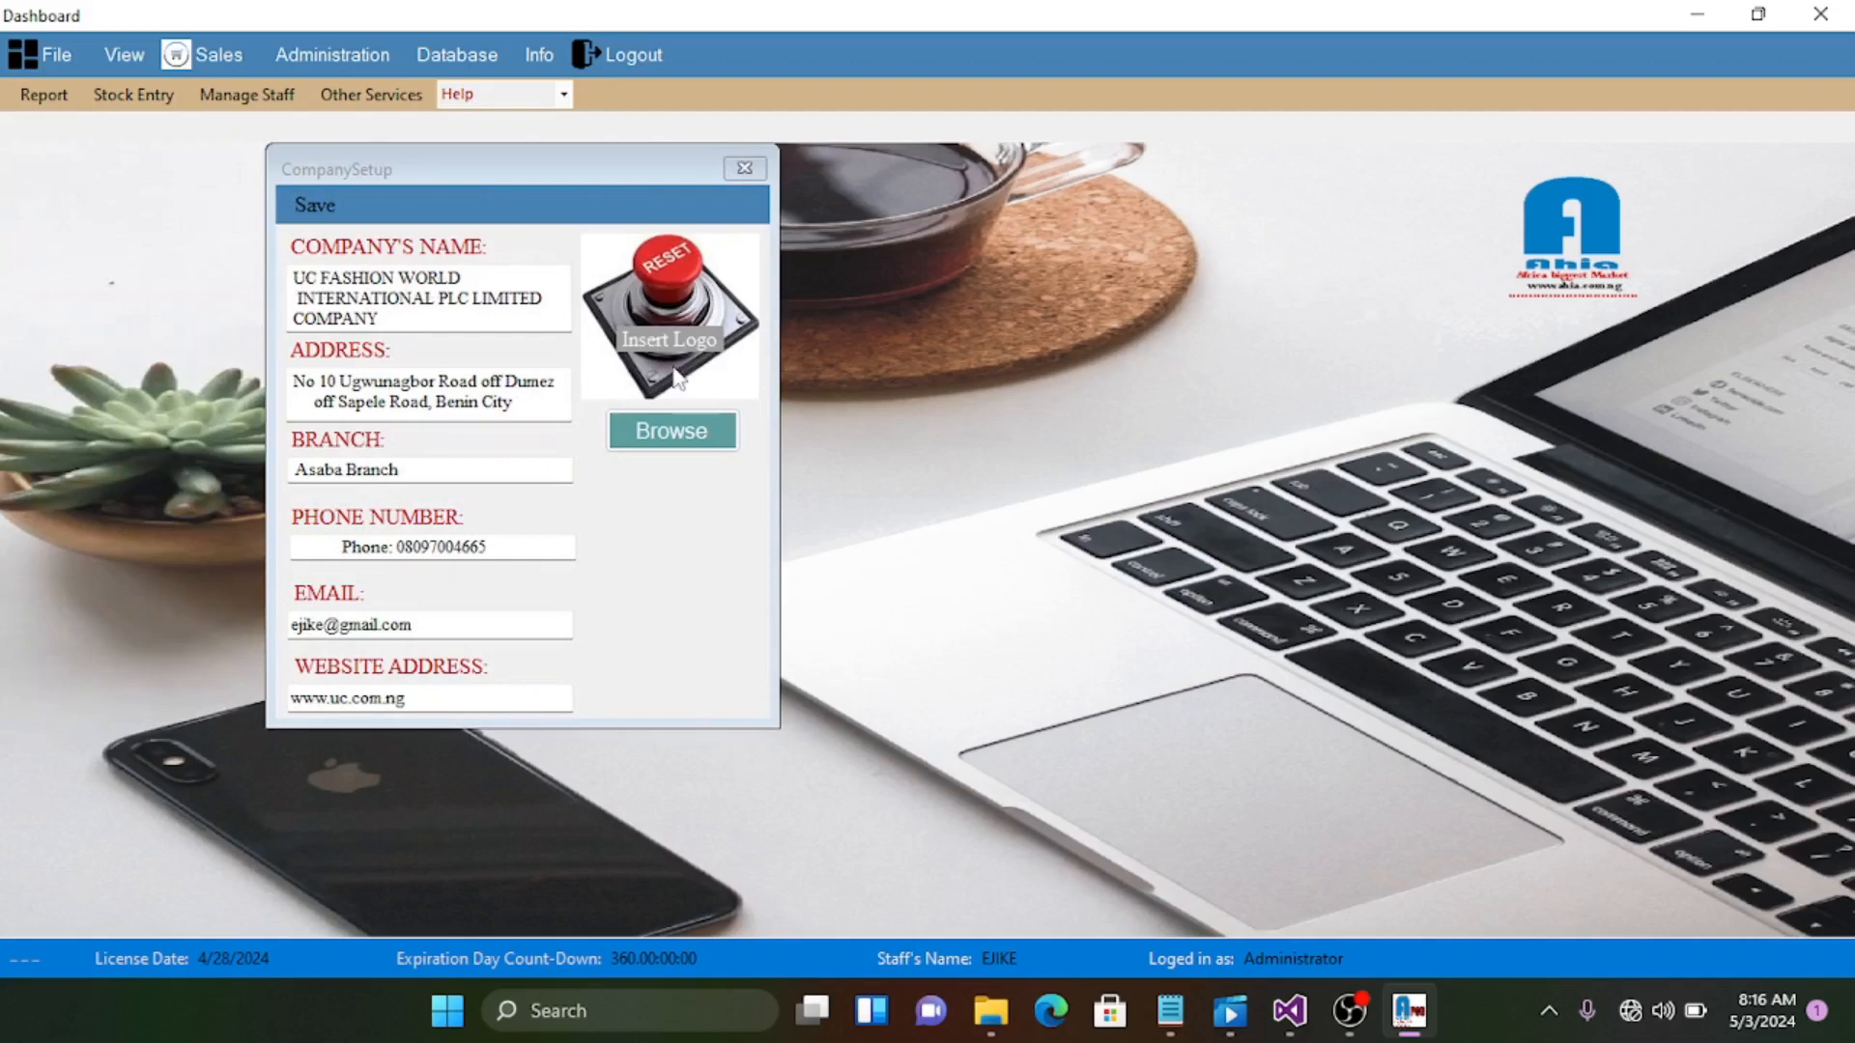
left_click(659, 437)
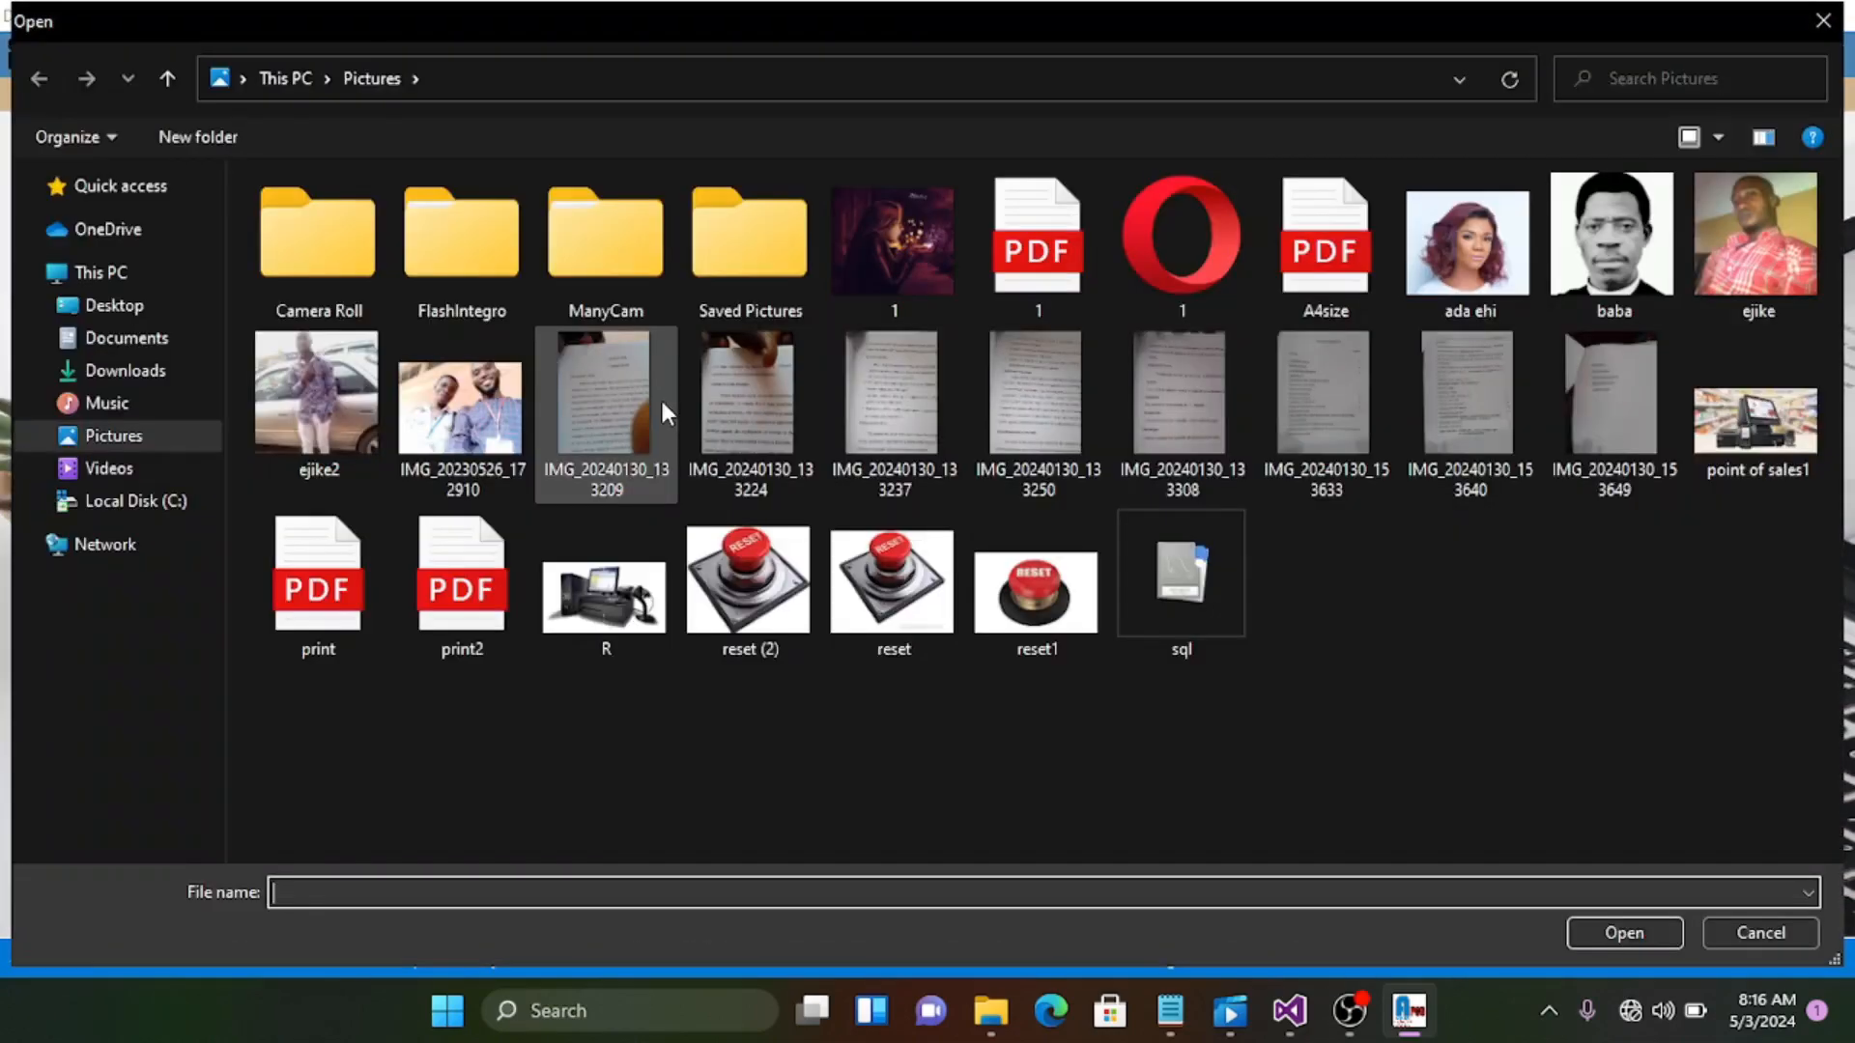
double_click(918, 224)
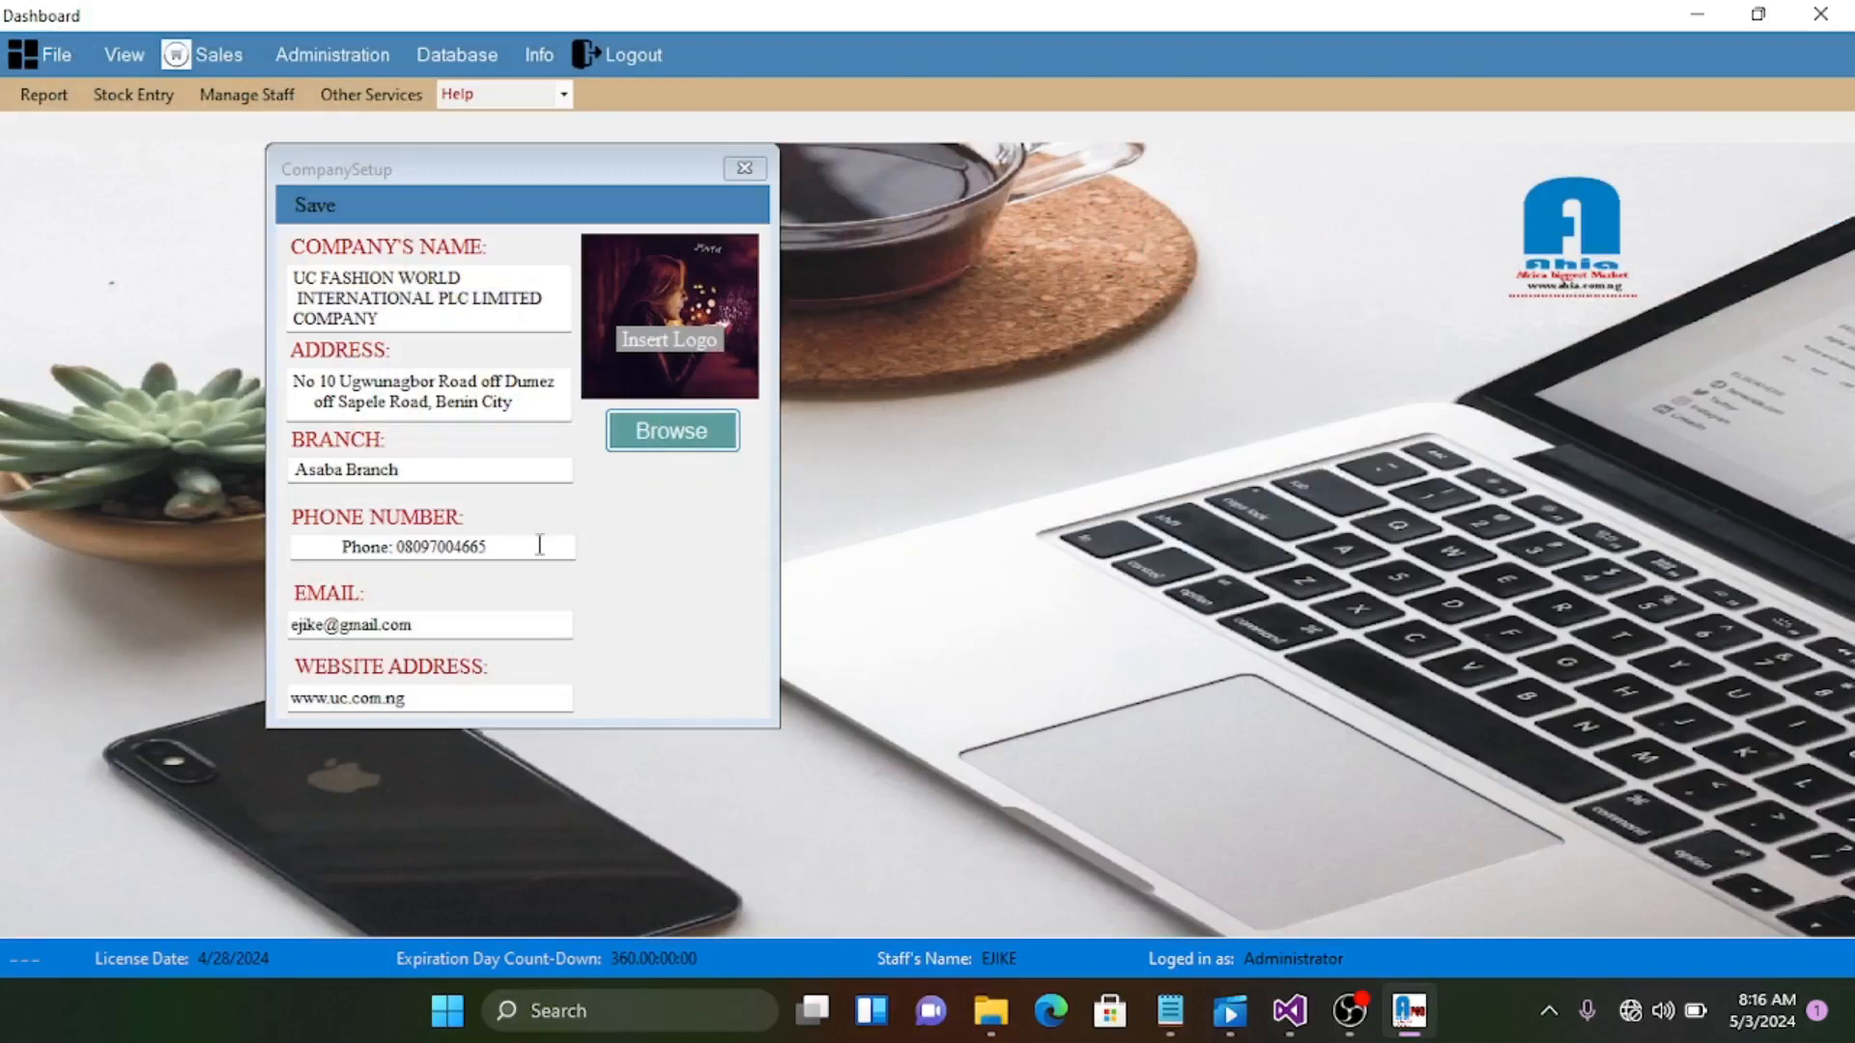
left_click(744, 169)
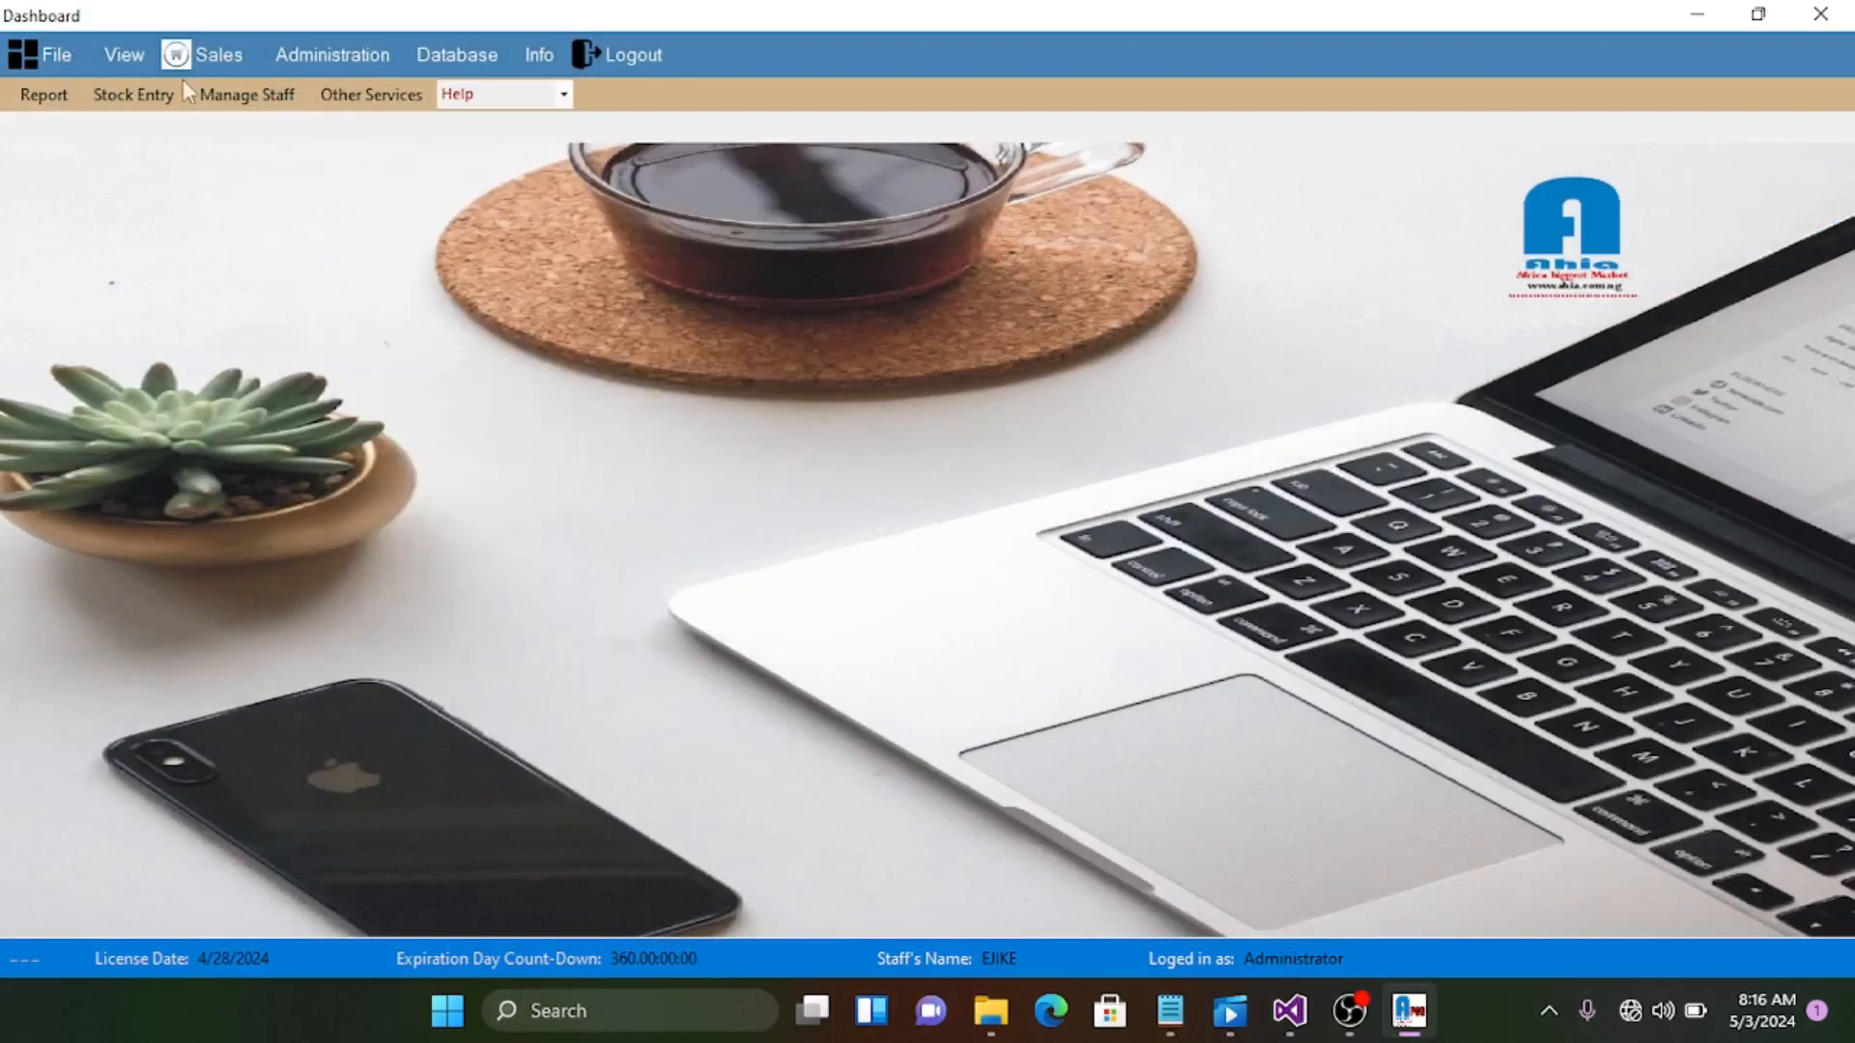
Open the printer setup to view the available paper sizes, and close it without changing the selection
left_click(58, 59)
mouse_move(60, 220)
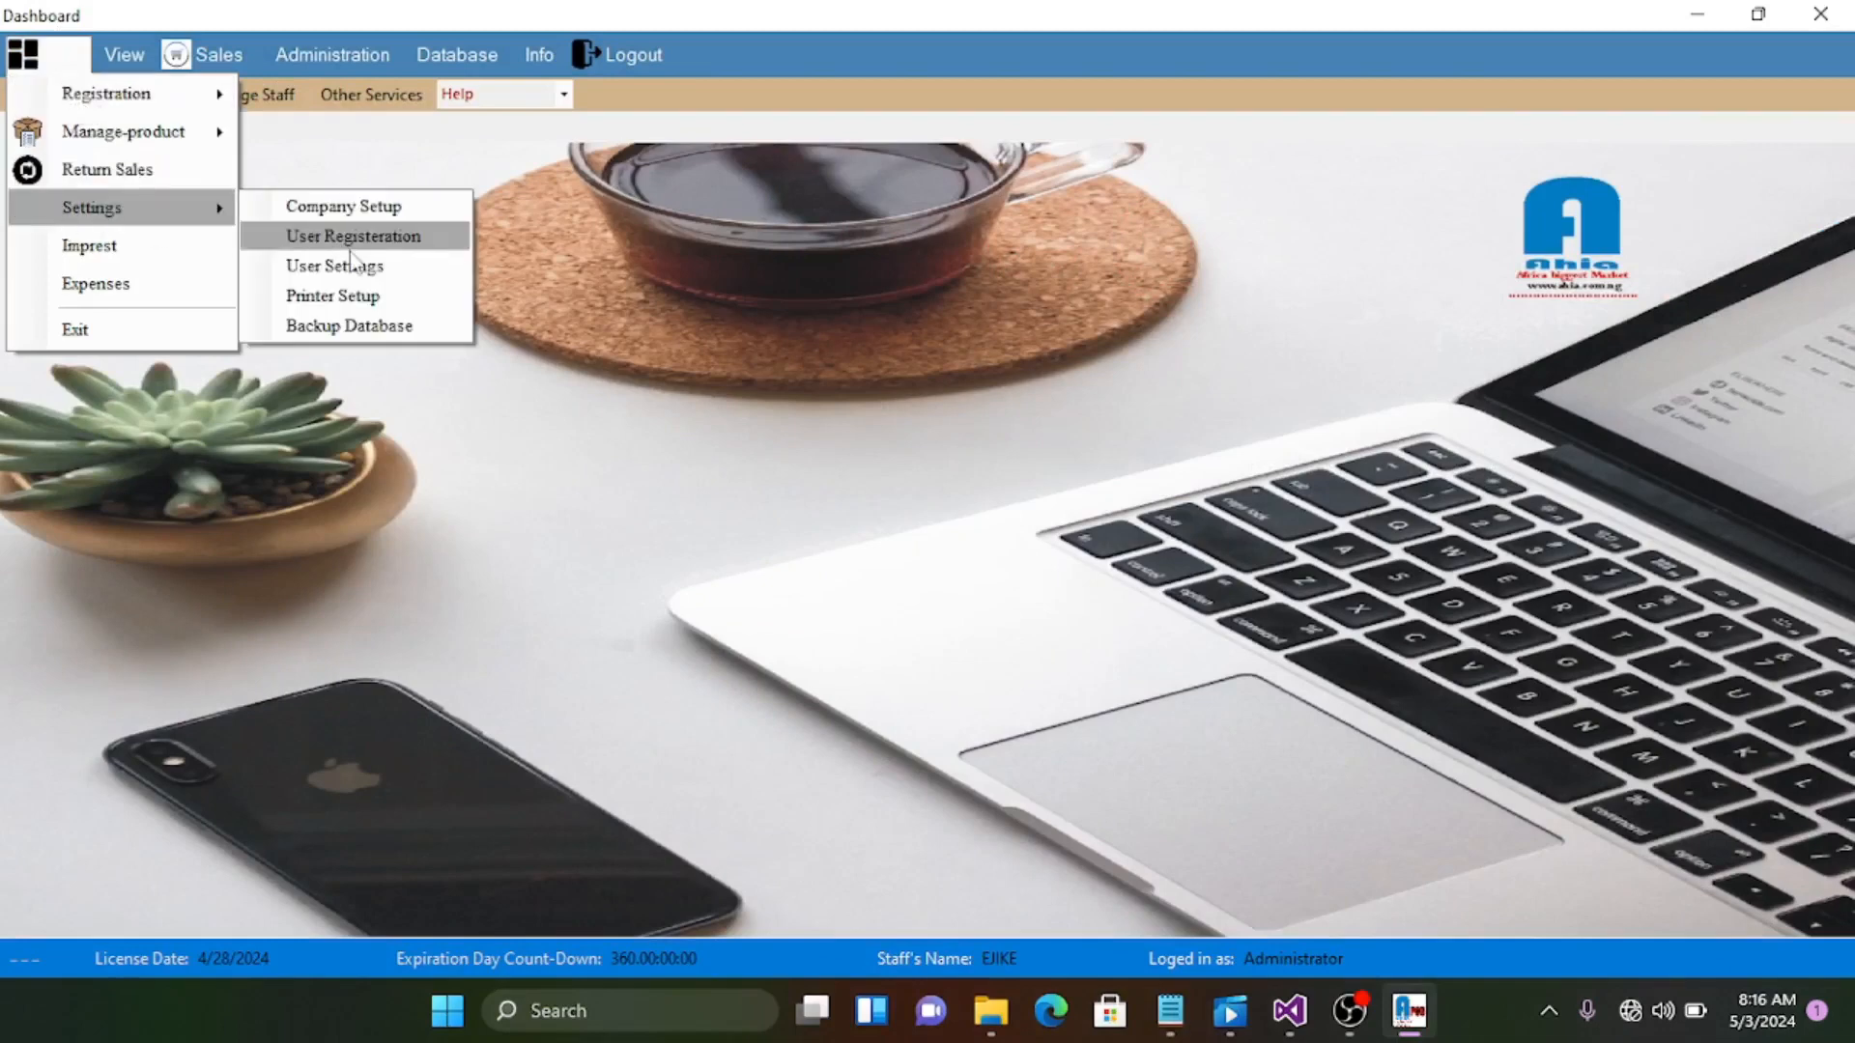
left_click(340, 307)
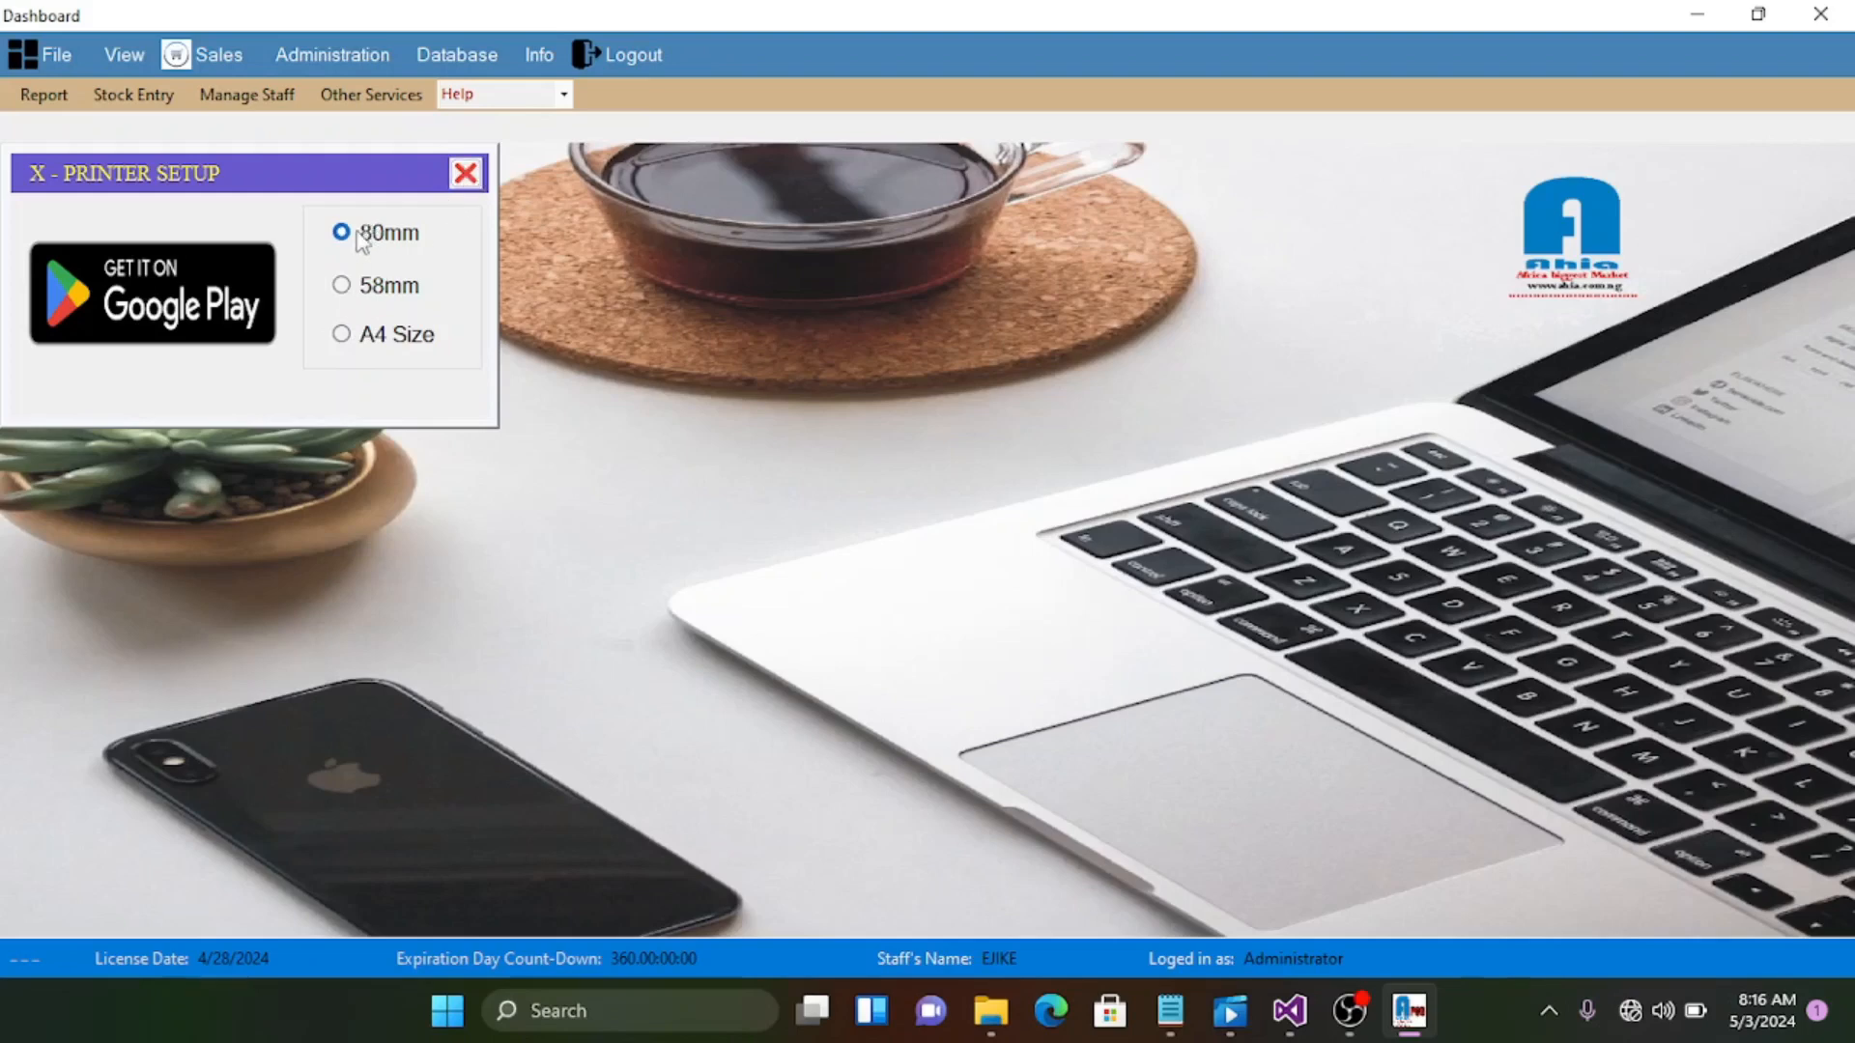
left_click(465, 173)
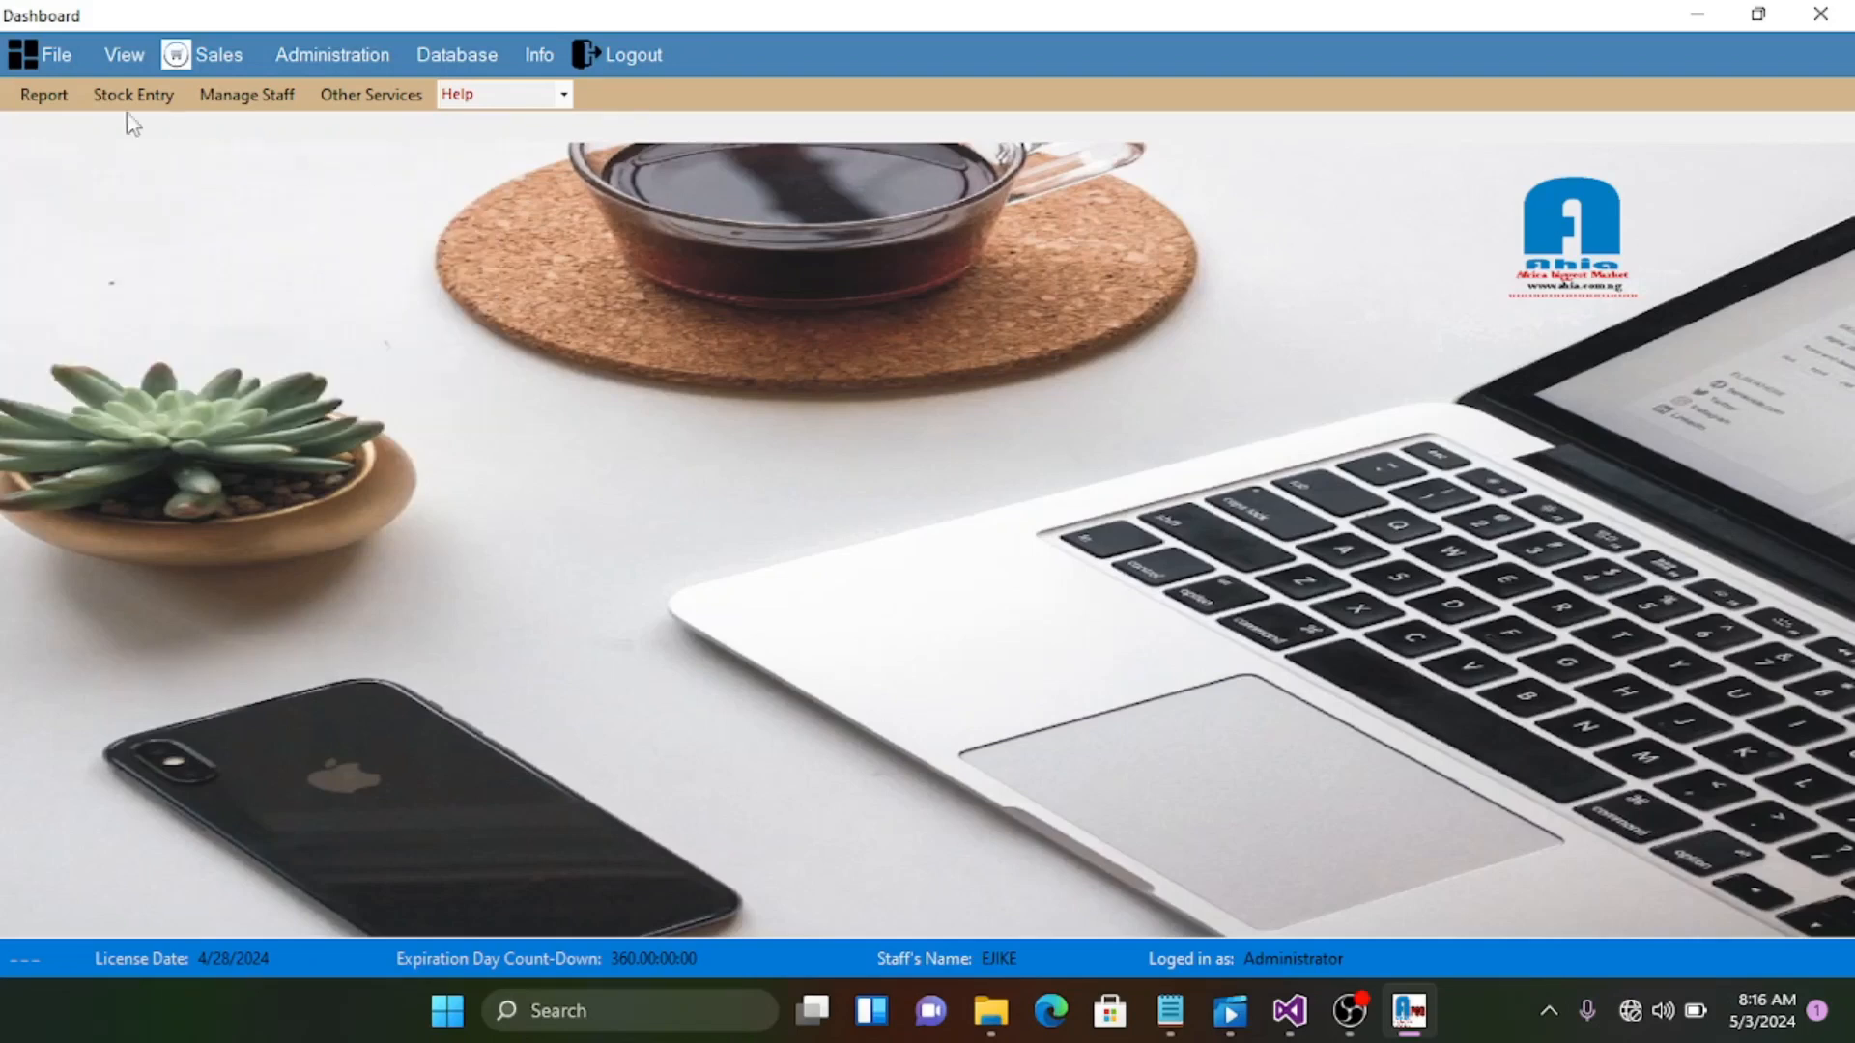
Open the expenses window to review the recorded expenses, and close it
left_click(43, 54)
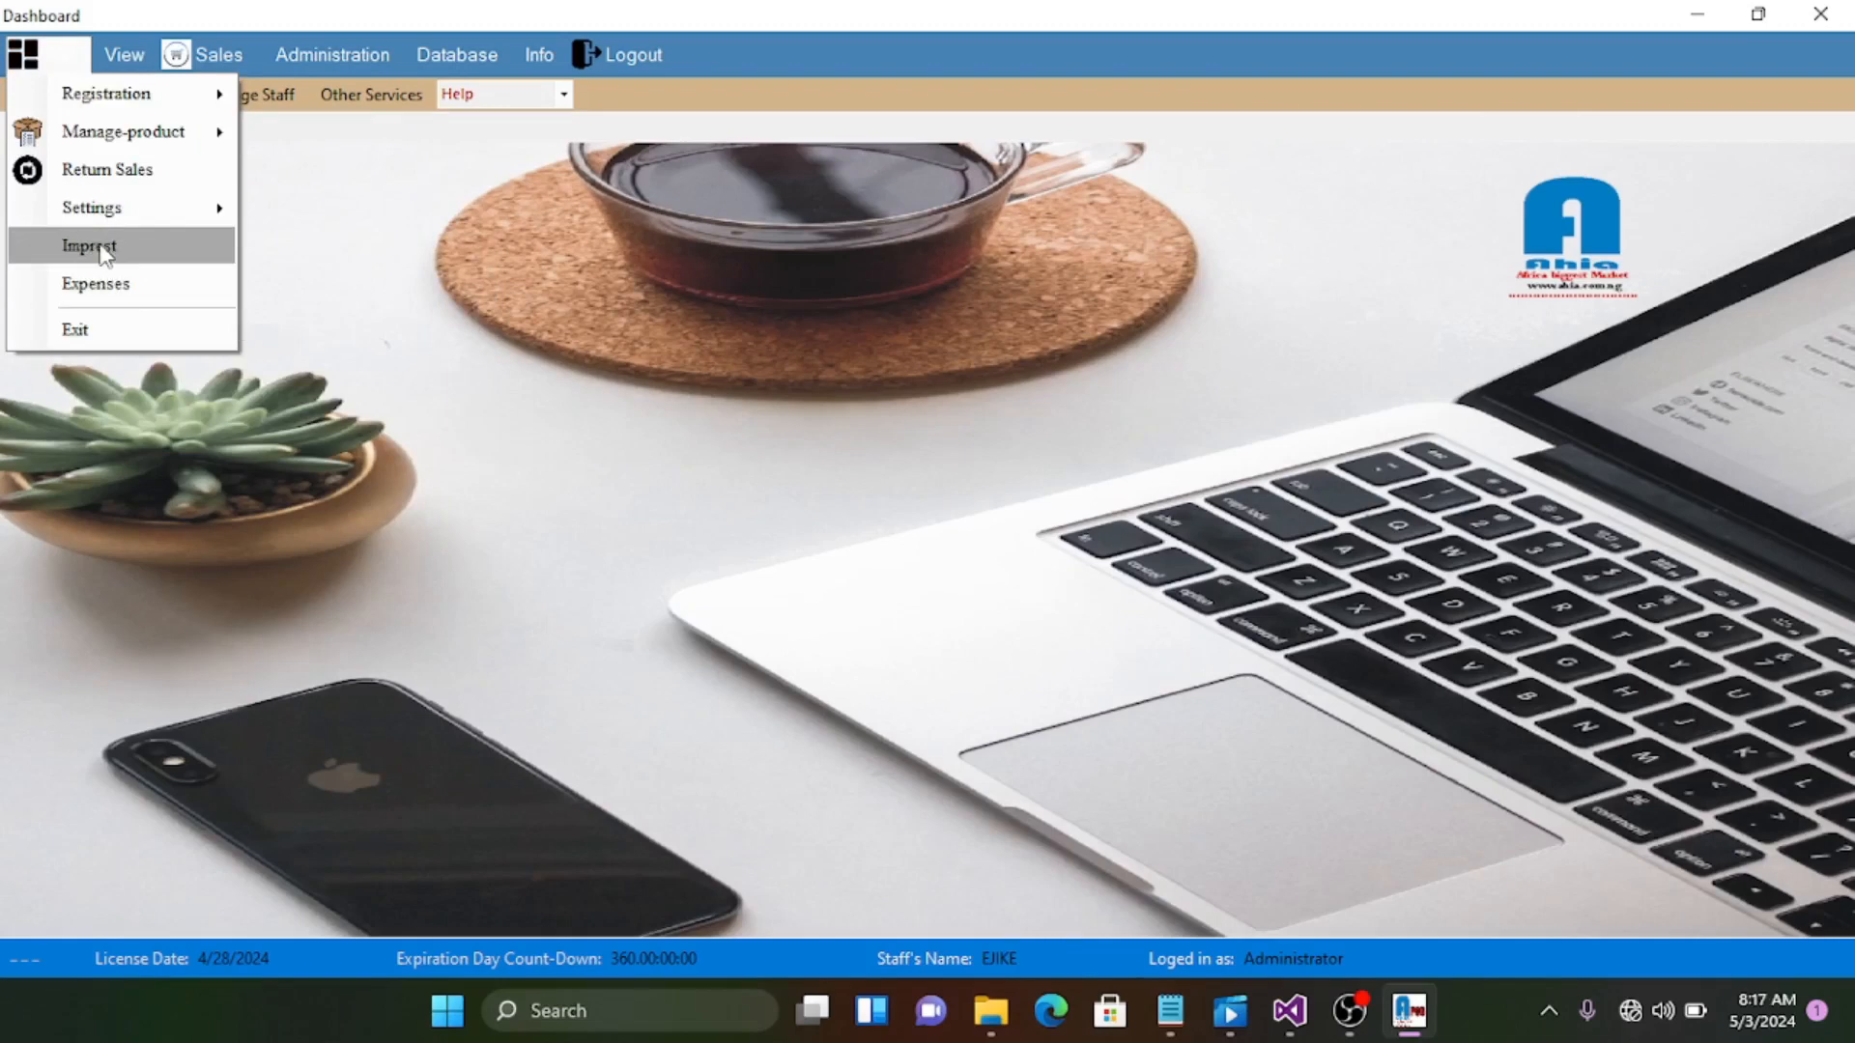
left_click(106, 286)
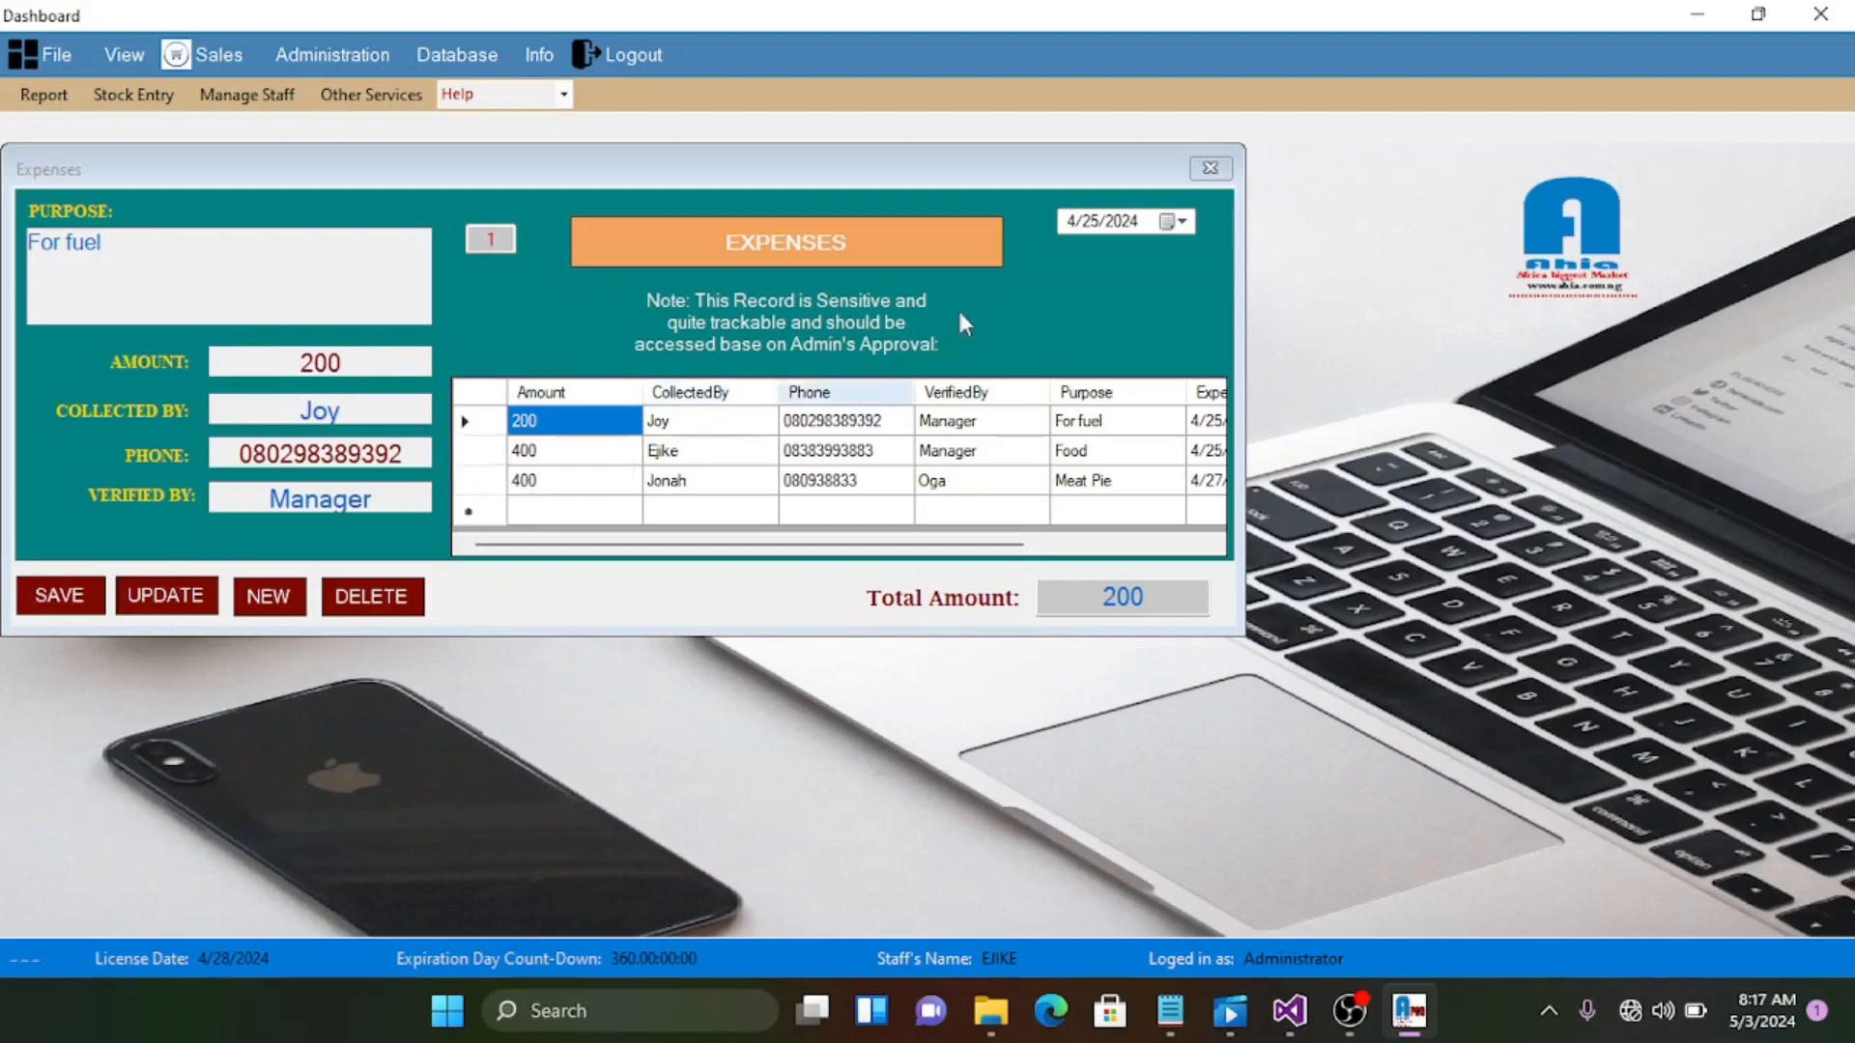
left_click(1209, 168)
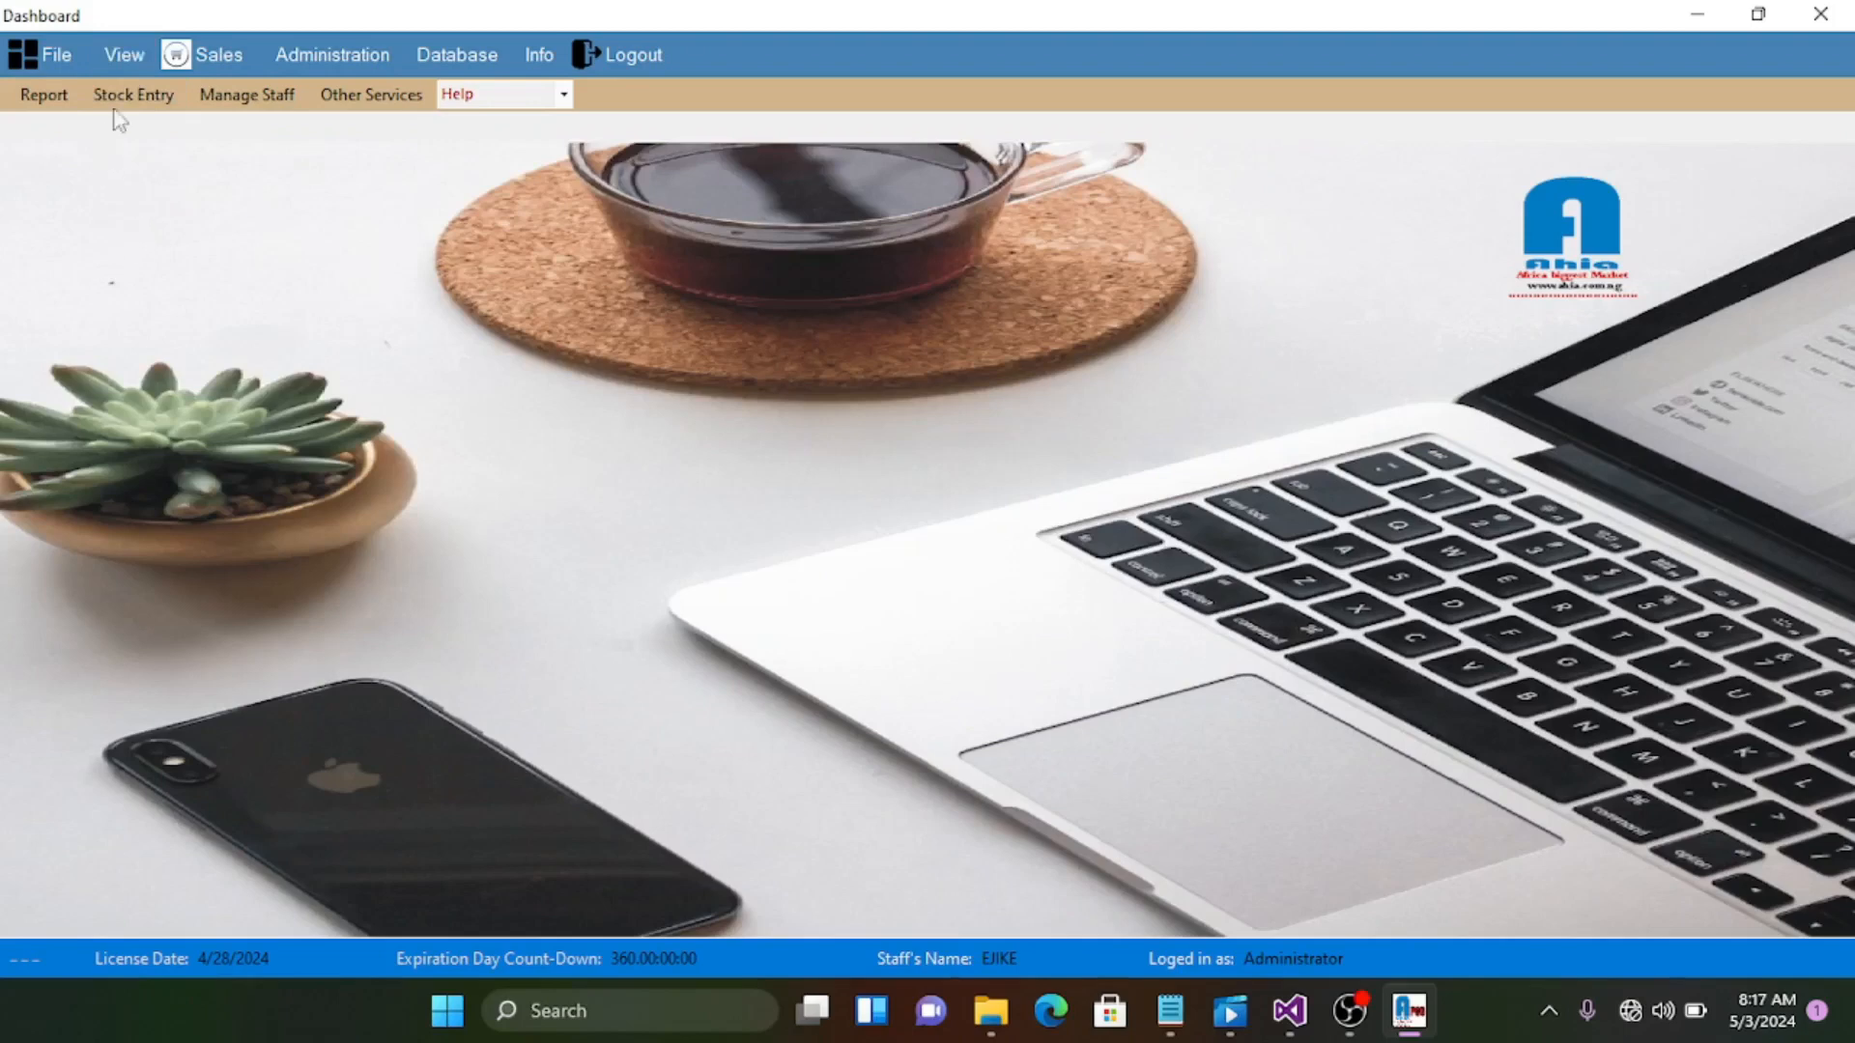
Search the returned sales of all staff for 5/3/2024, check the staff filter choices, and close the window
left_click(114, 55)
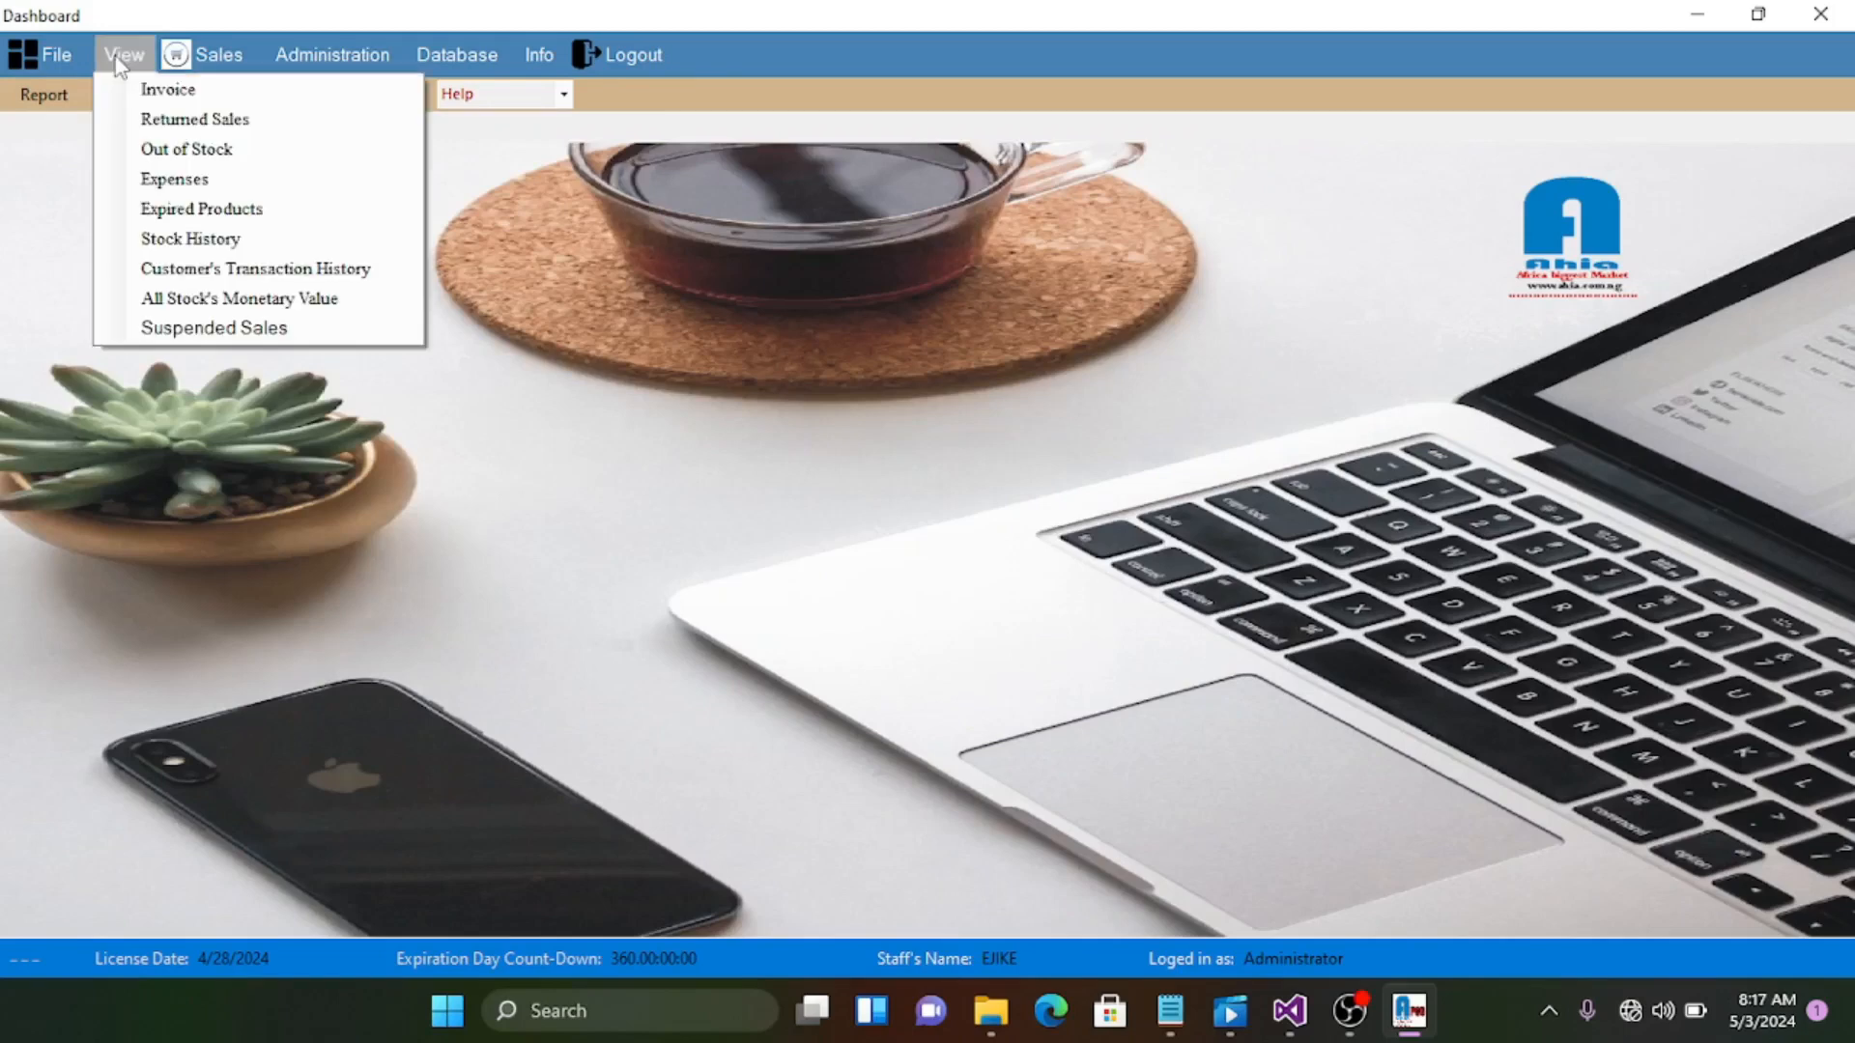
left_click(172, 119)
left_click(610, 433)
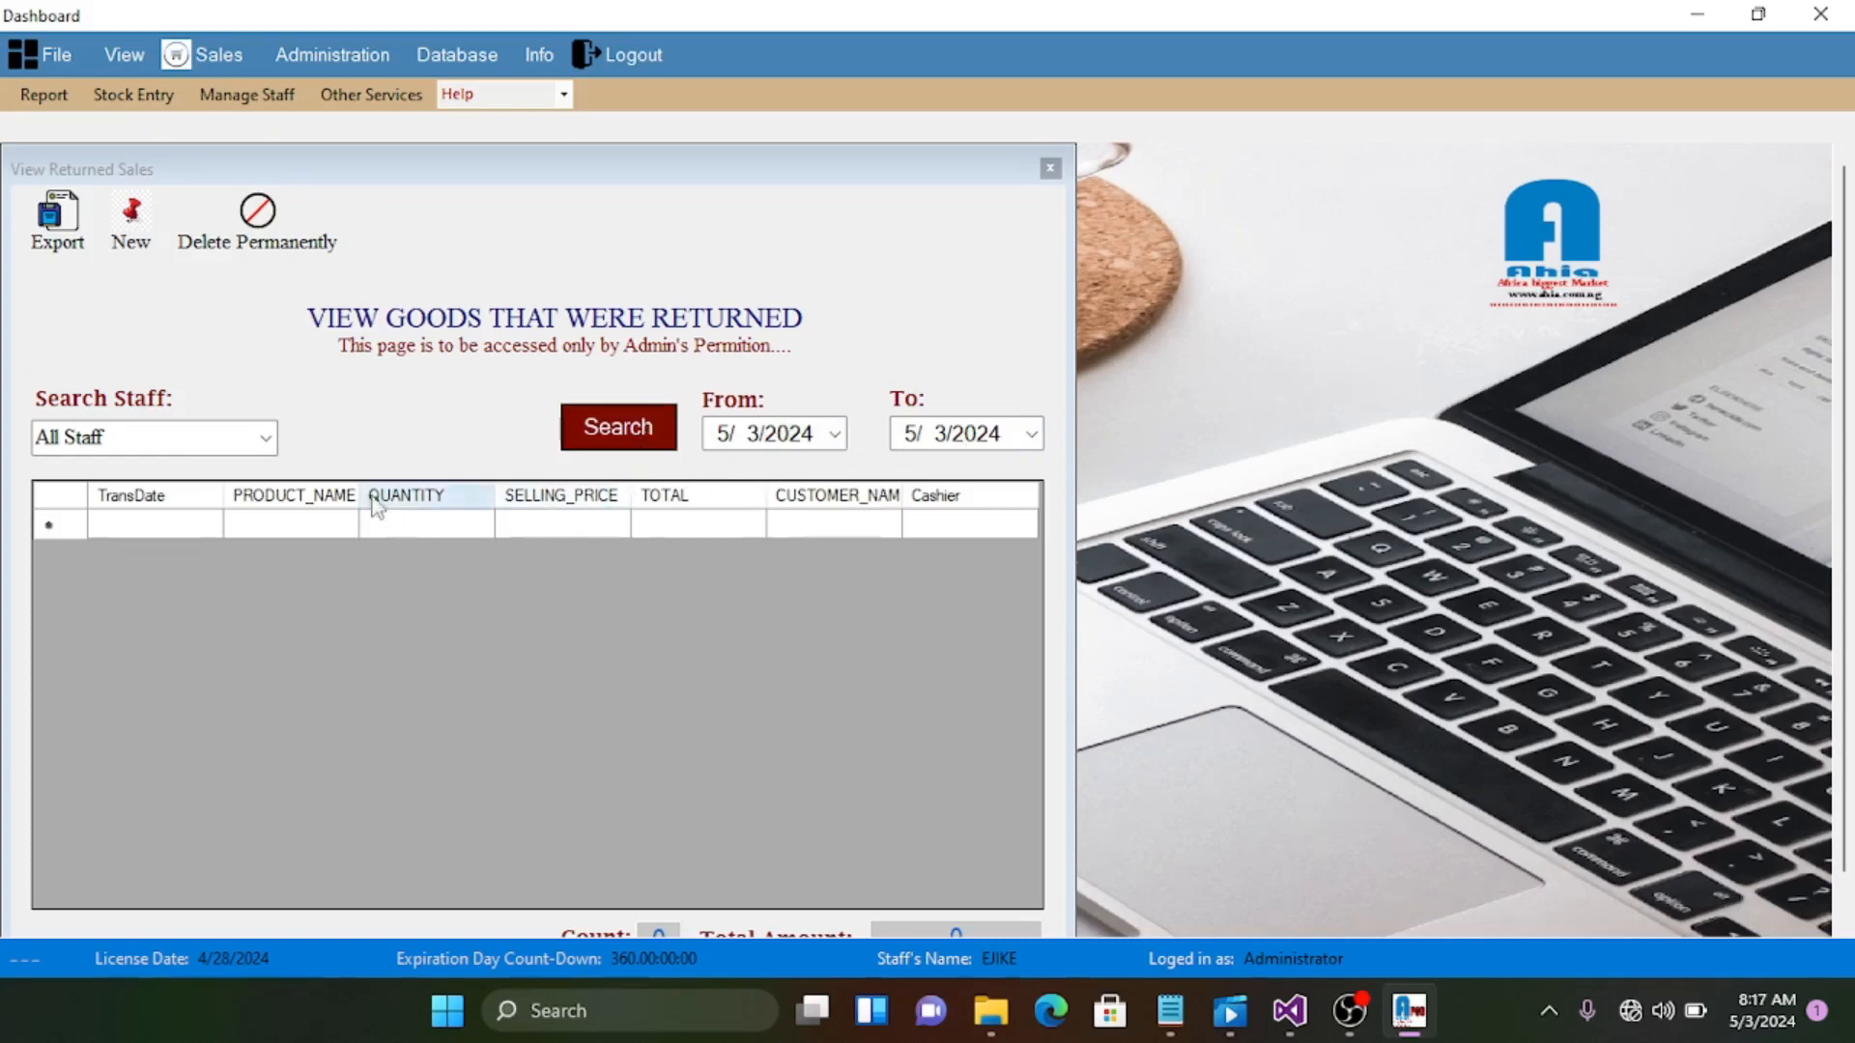
left_click(265, 438)
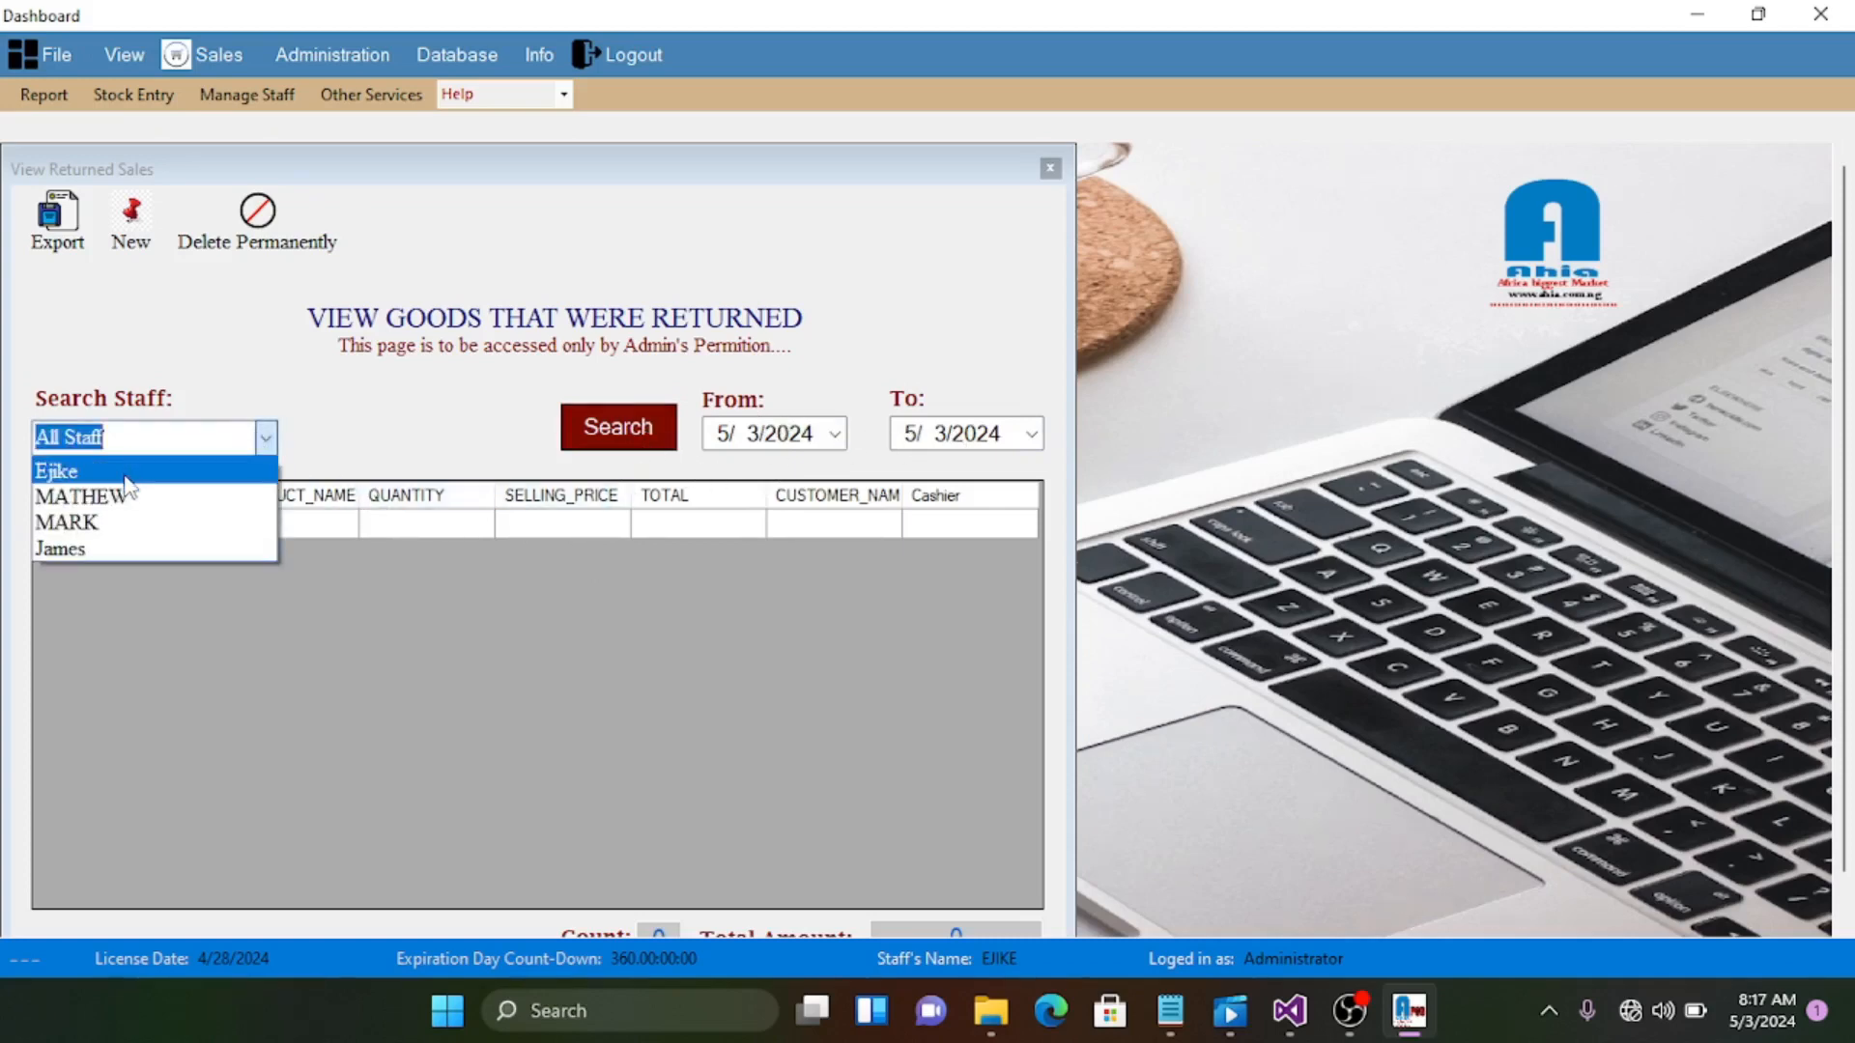
left_click(292, 384)
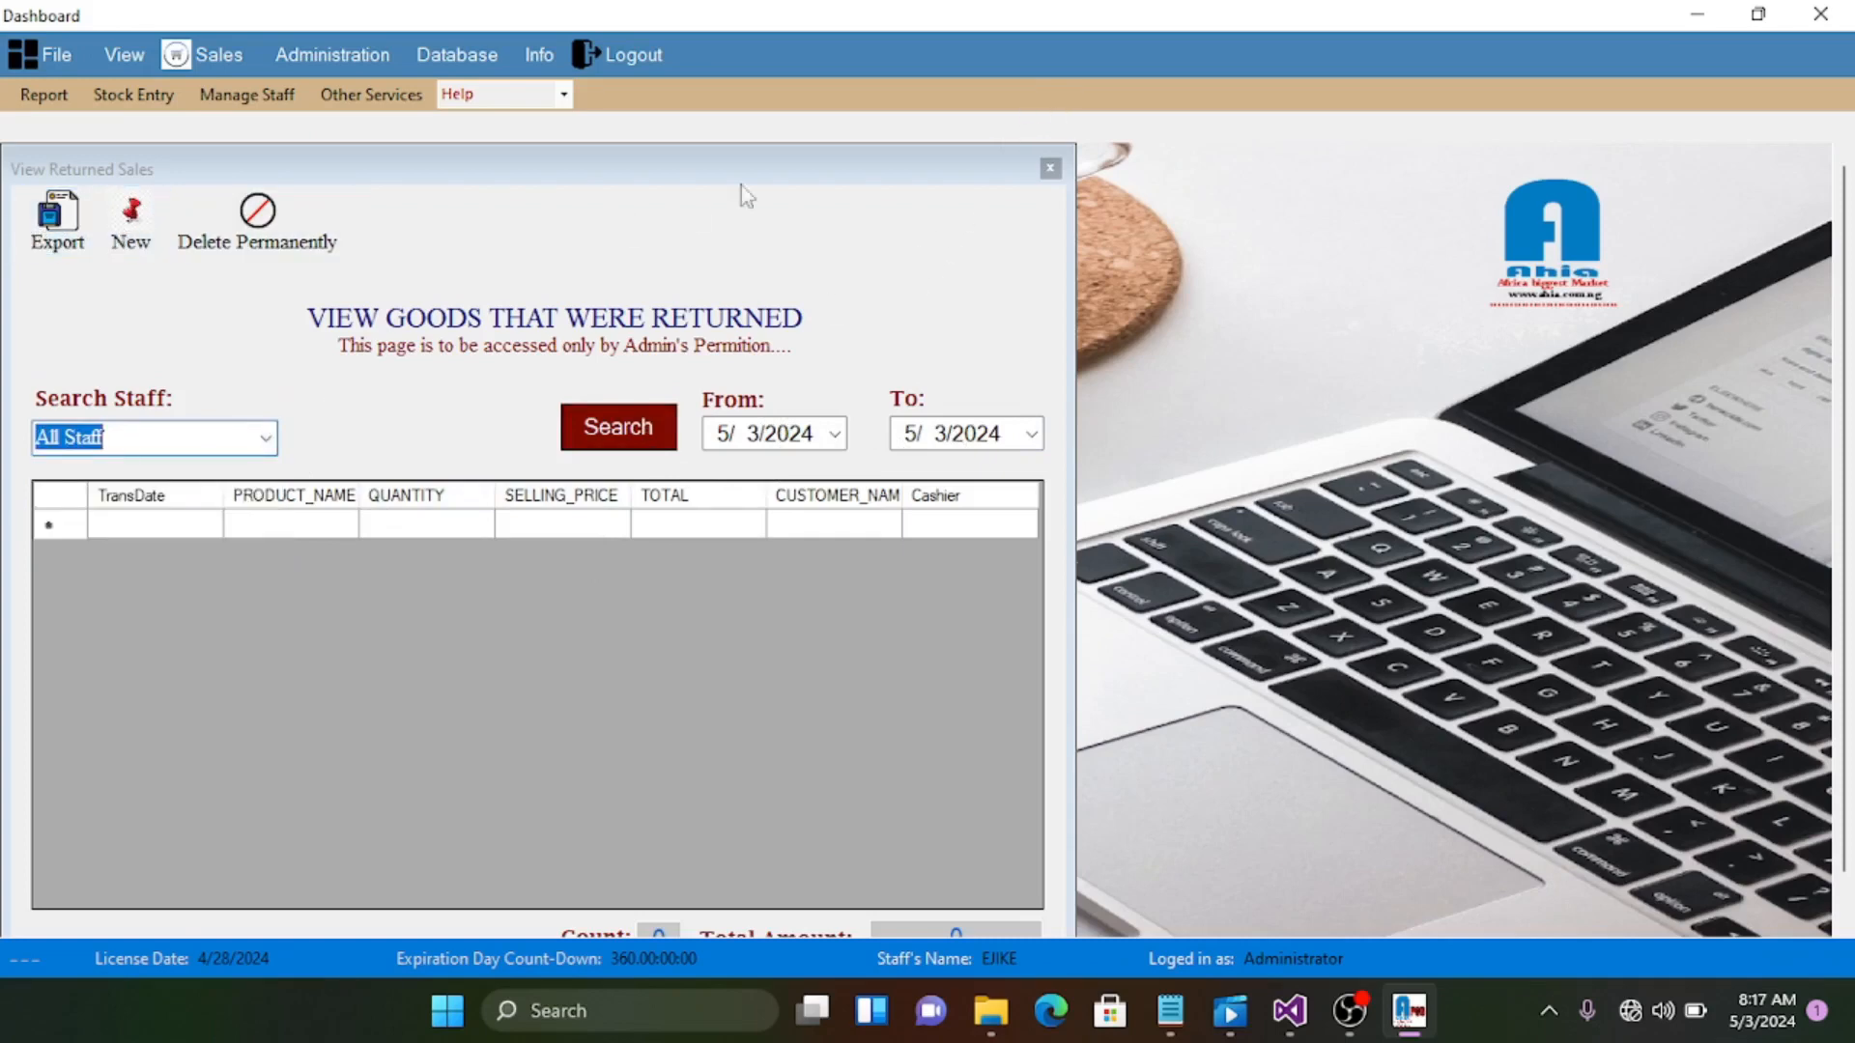
left_click(1050, 168)
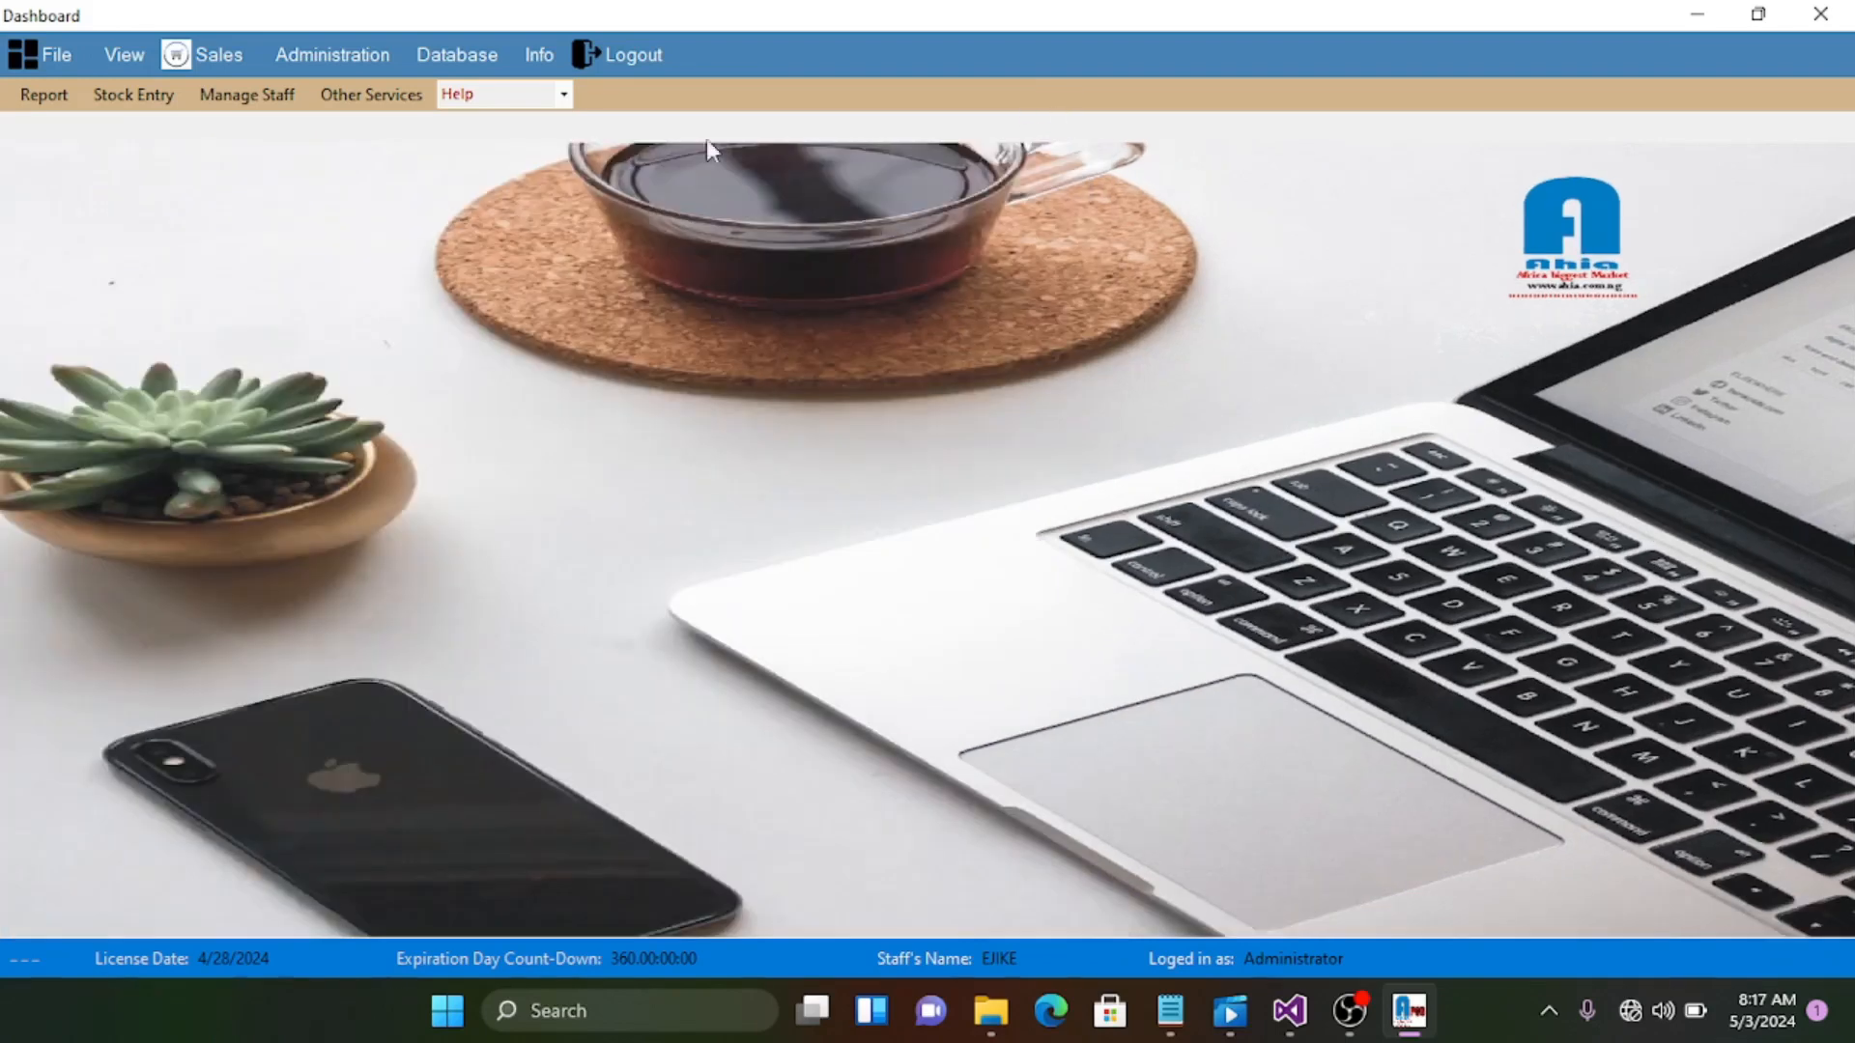
Open the out-of-stock table to review its products, and close it
left_click(130, 62)
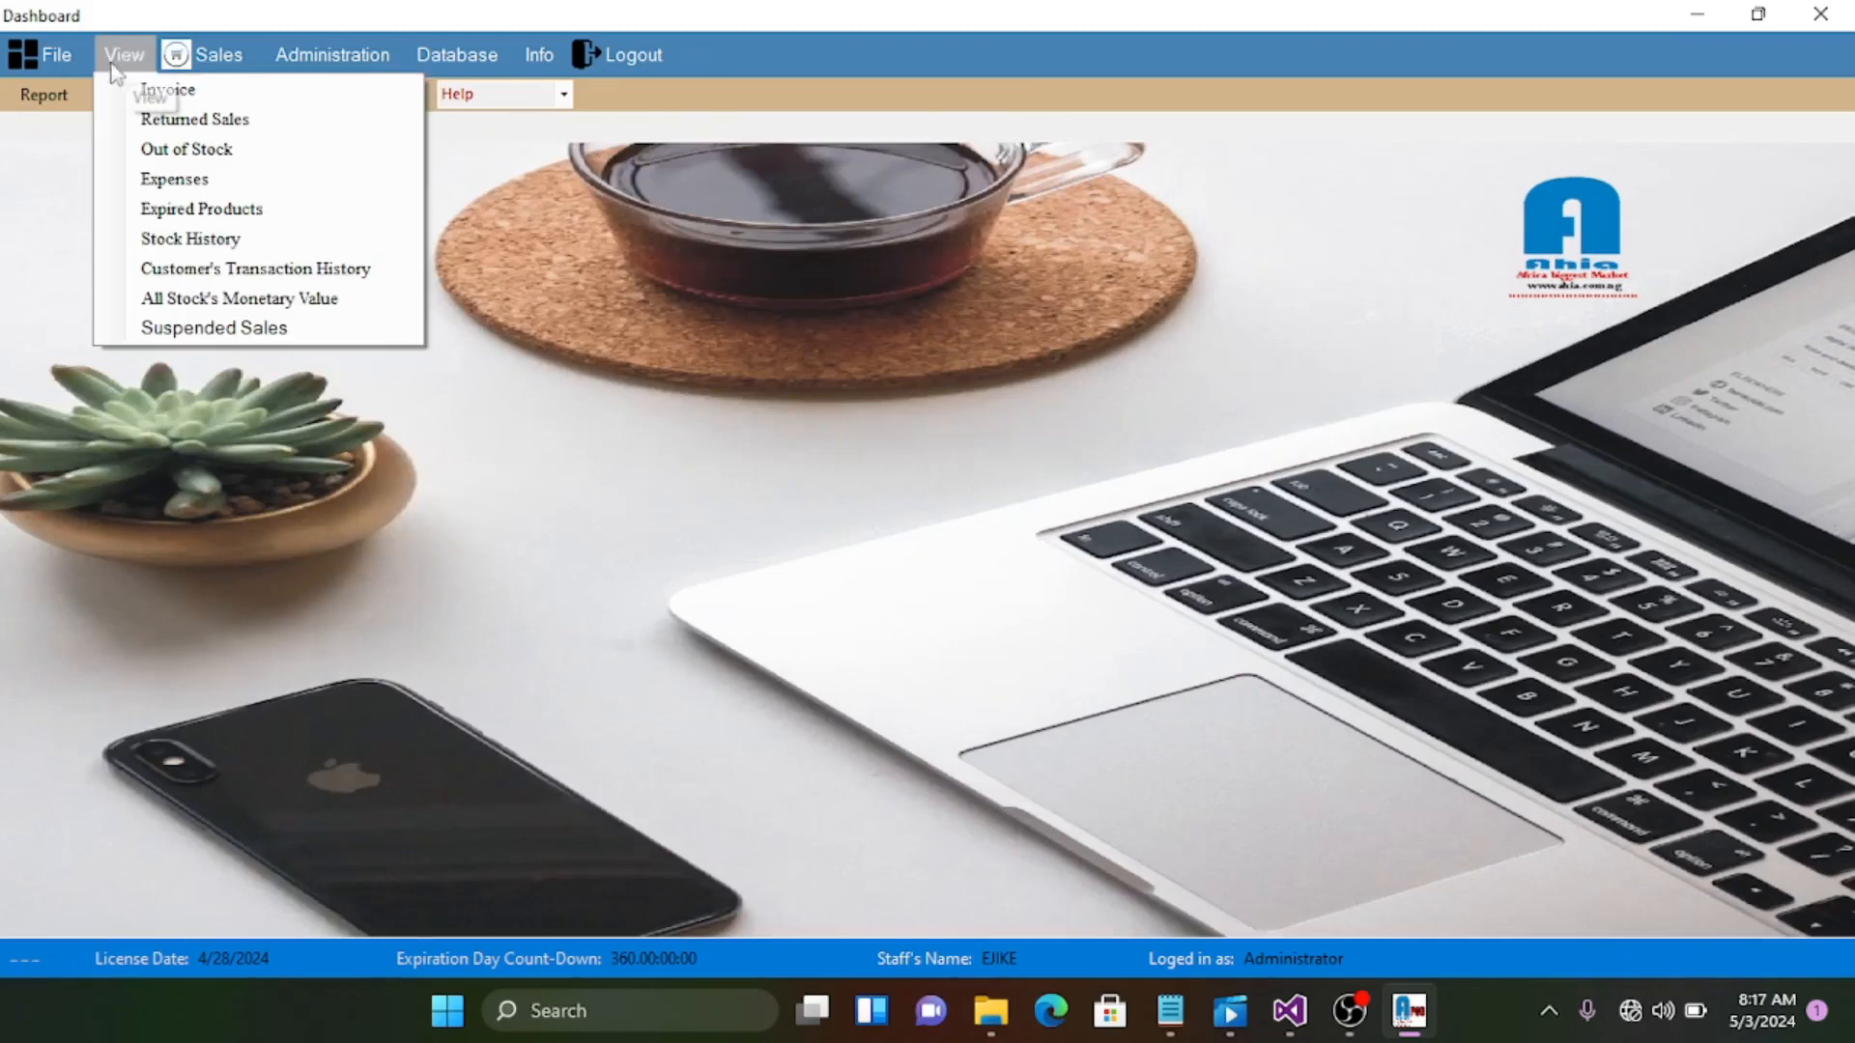
left_click(188, 153)
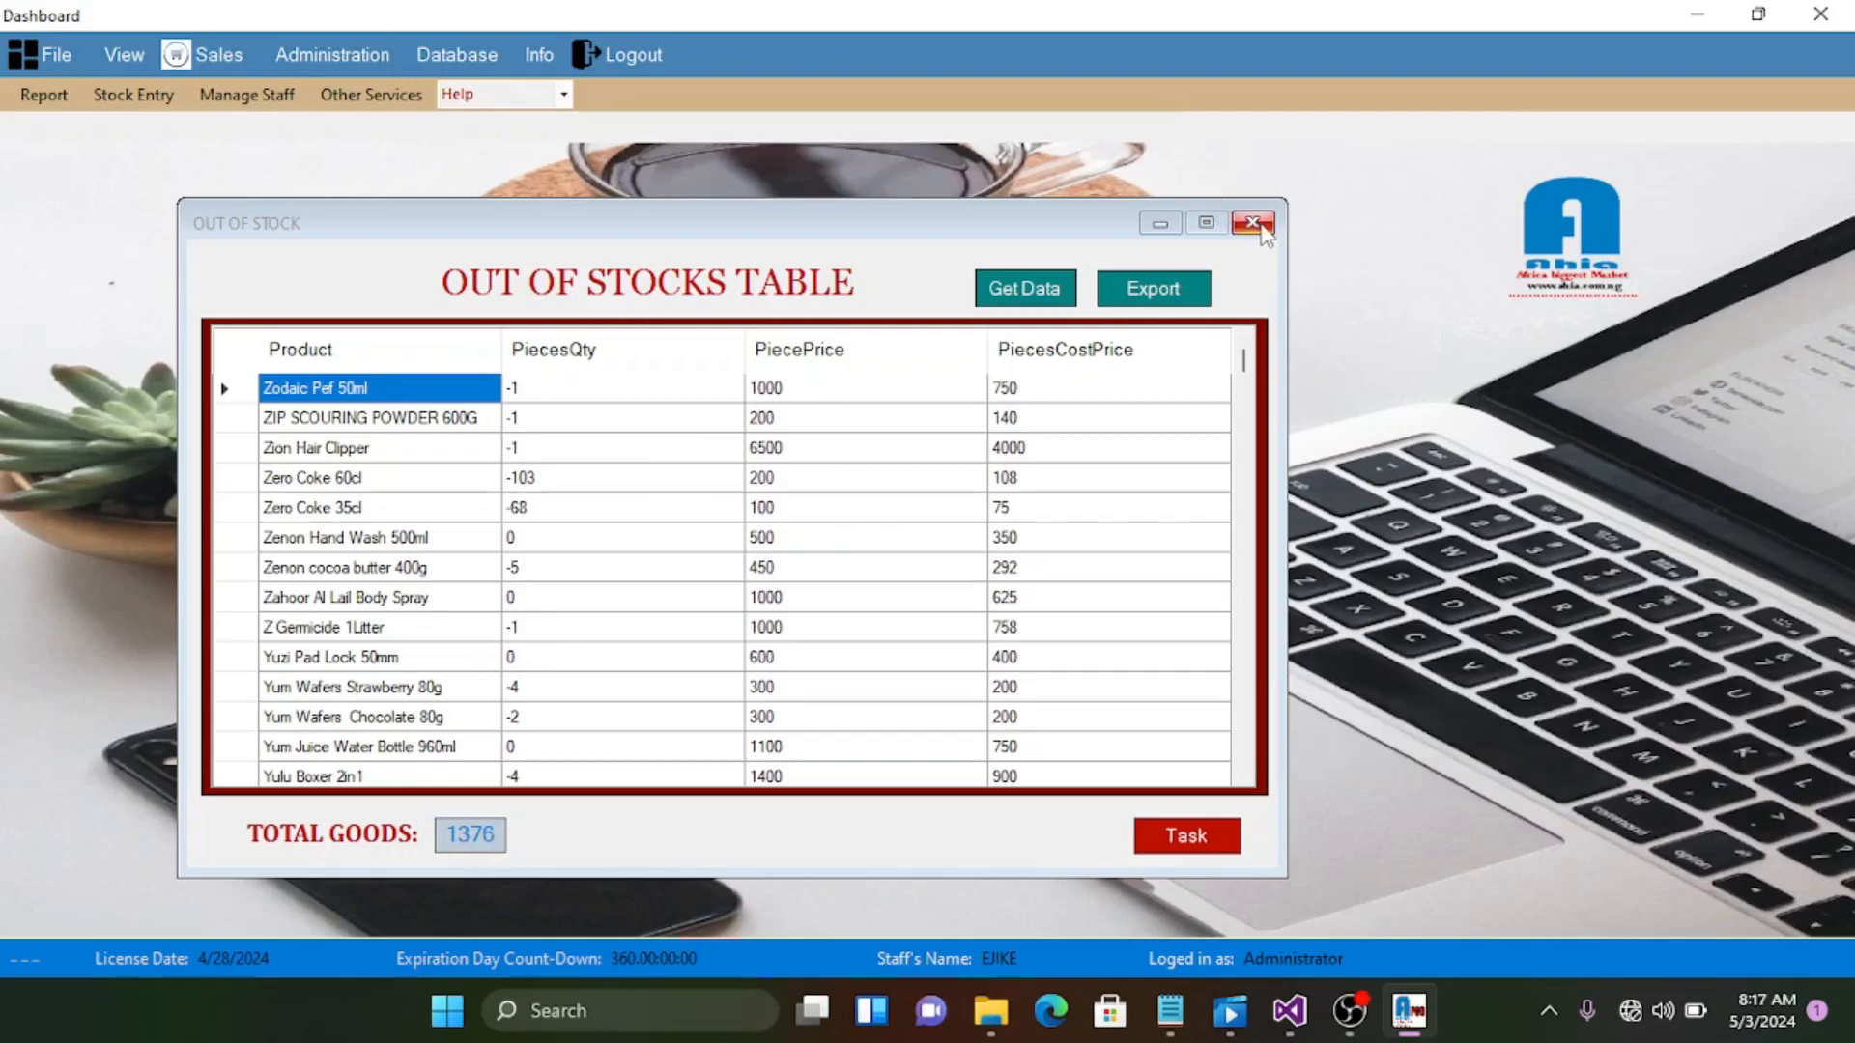
left_click(1259, 226)
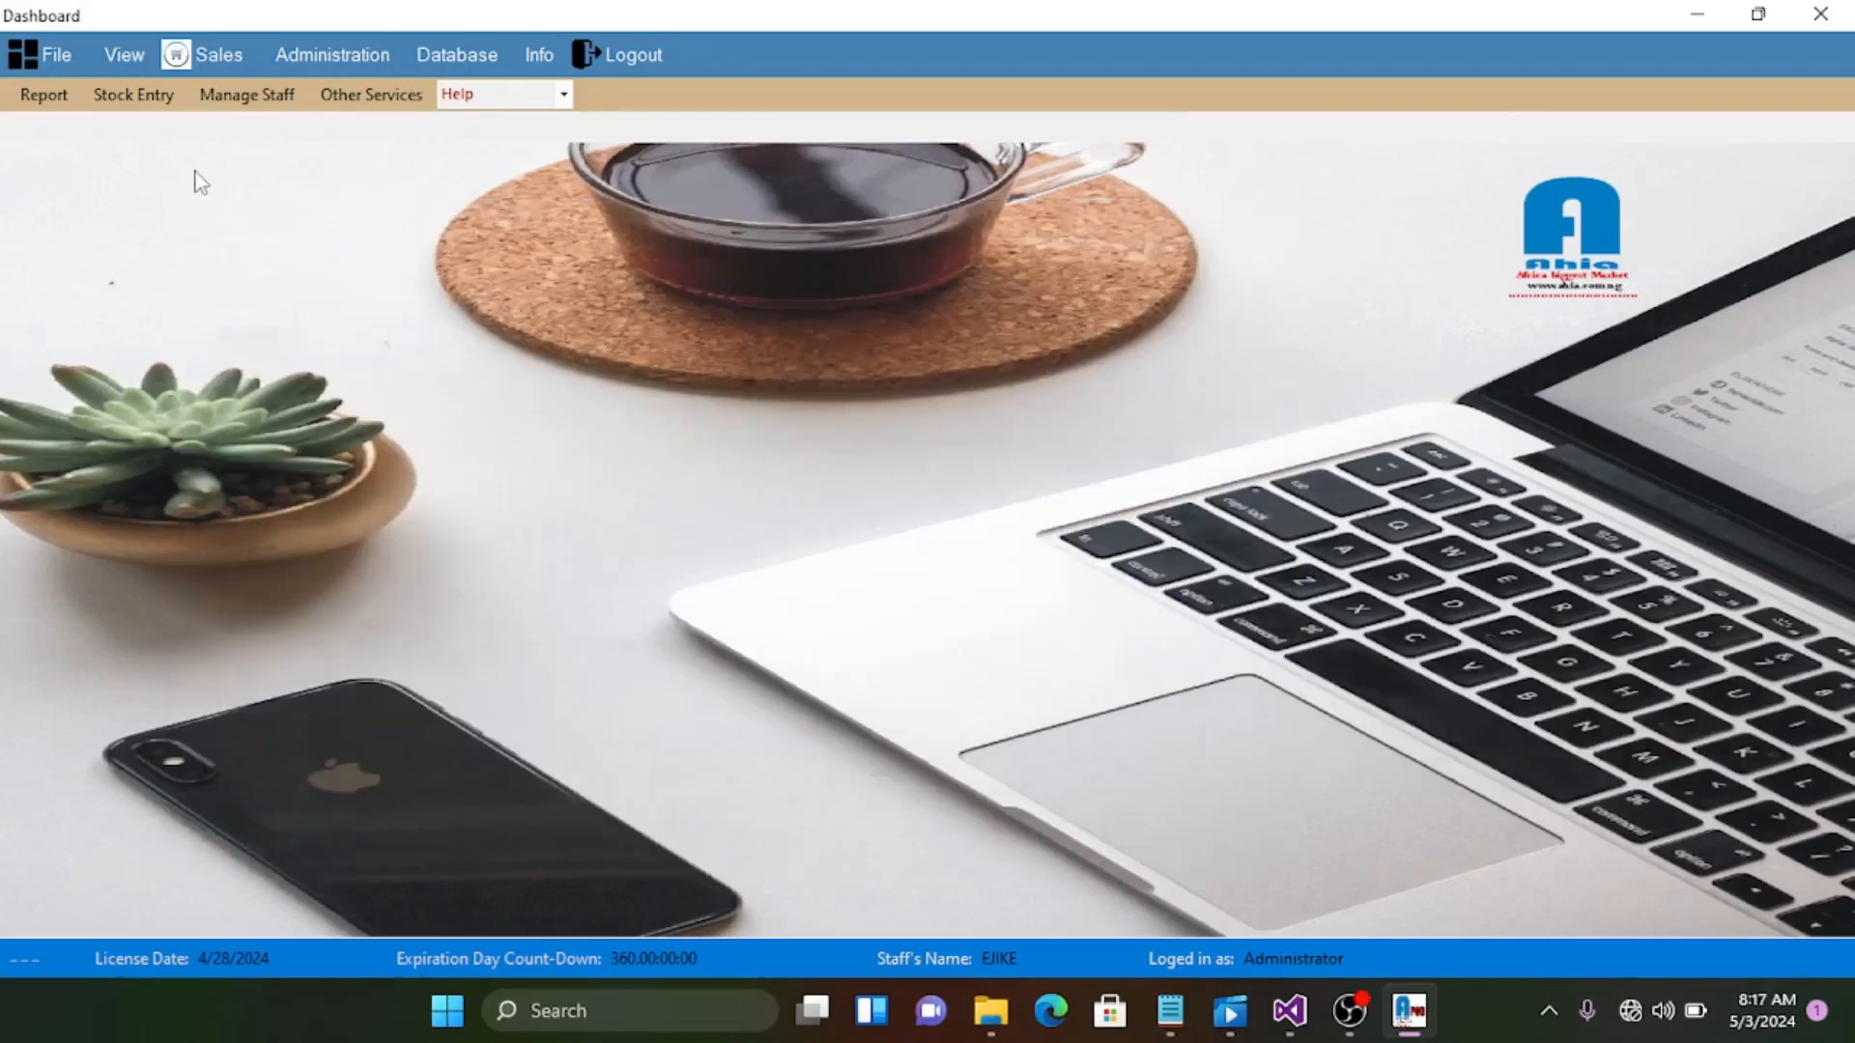
Search the customer transaction history for 5/3/2024, first without picking a customer and again for the second customer in the list
left_click(126, 55)
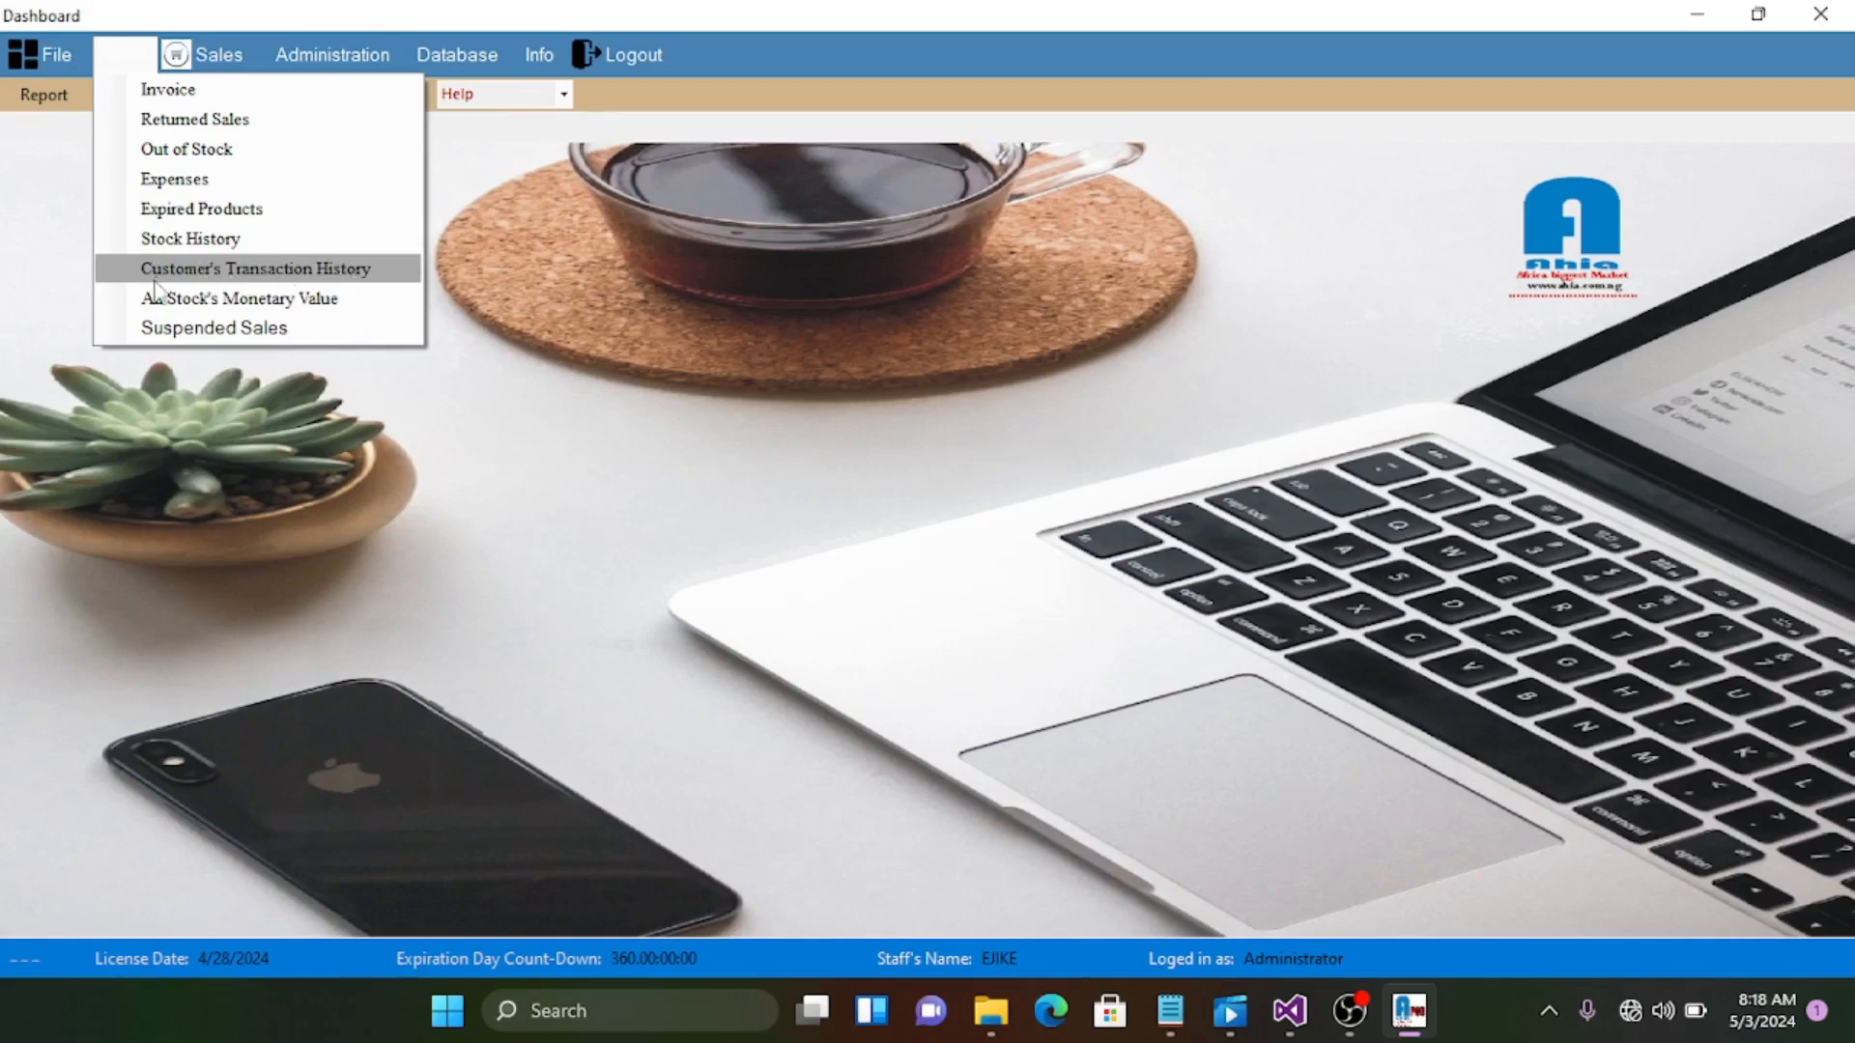
left_click(213, 268)
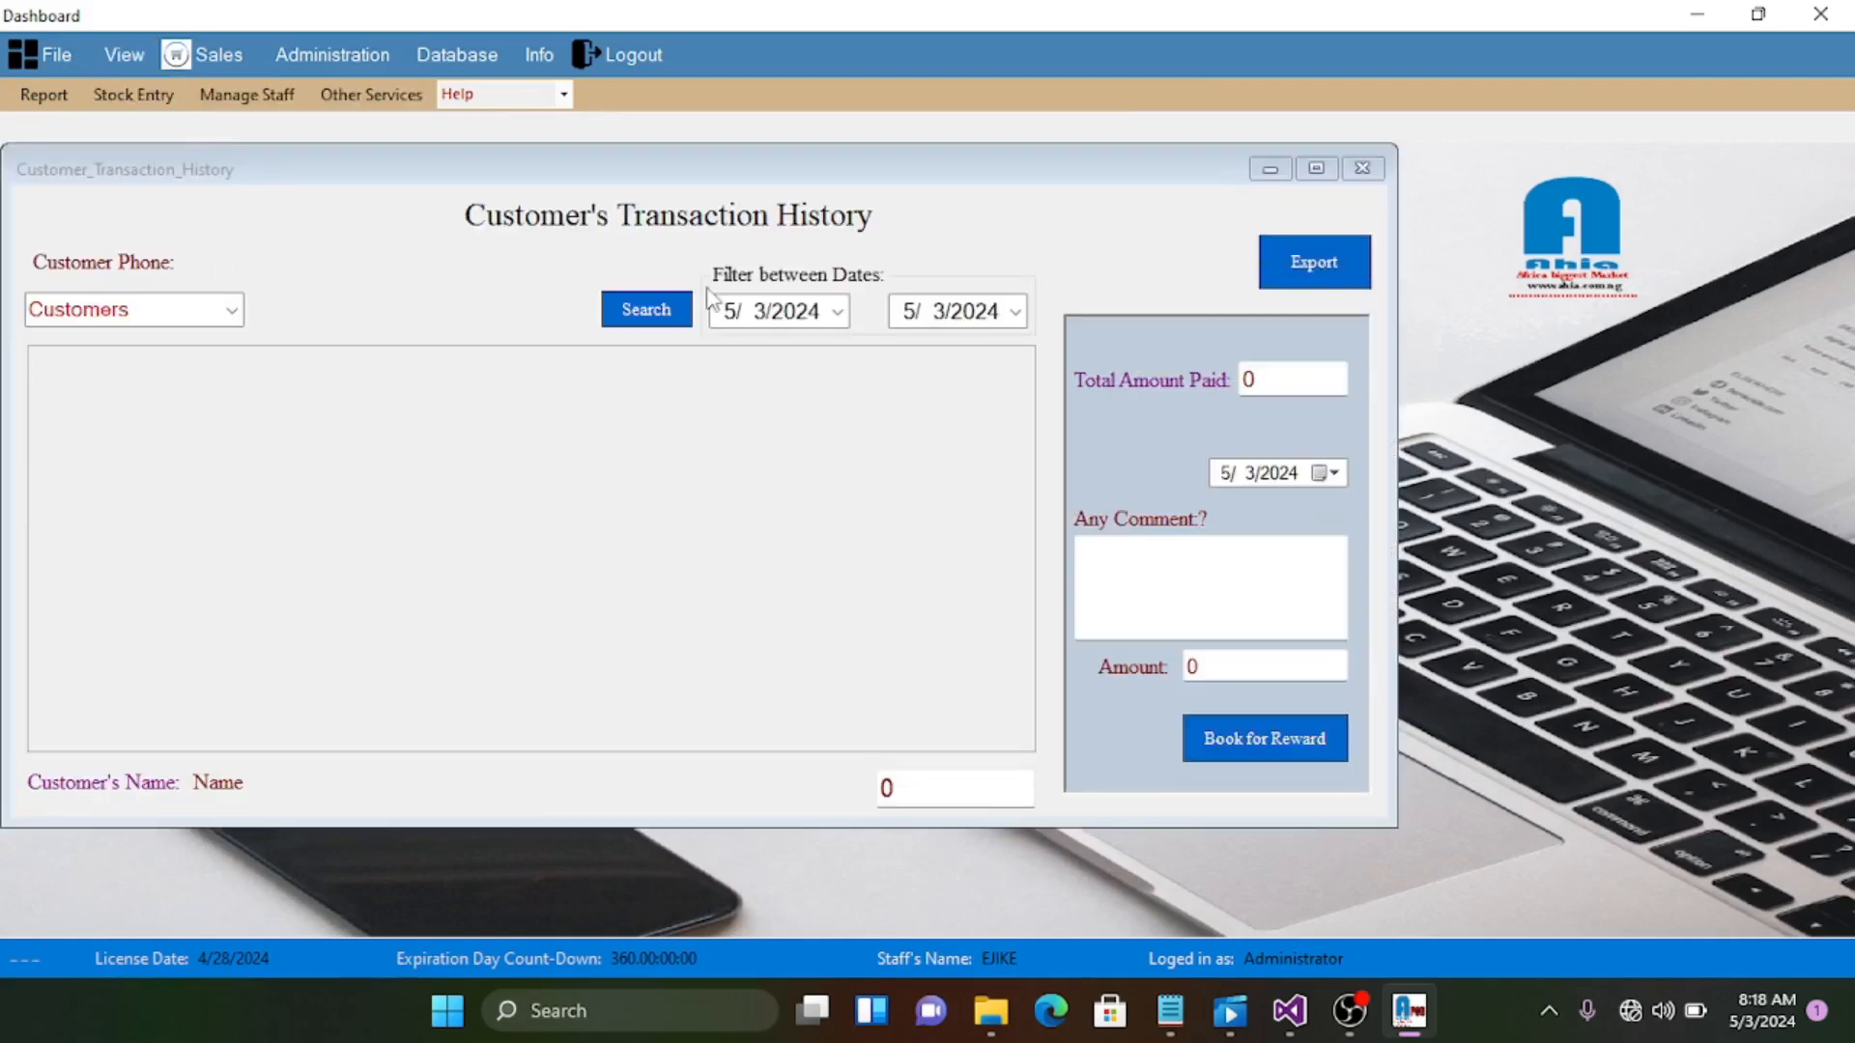
left_click_drag(716, 183, 881, 217)
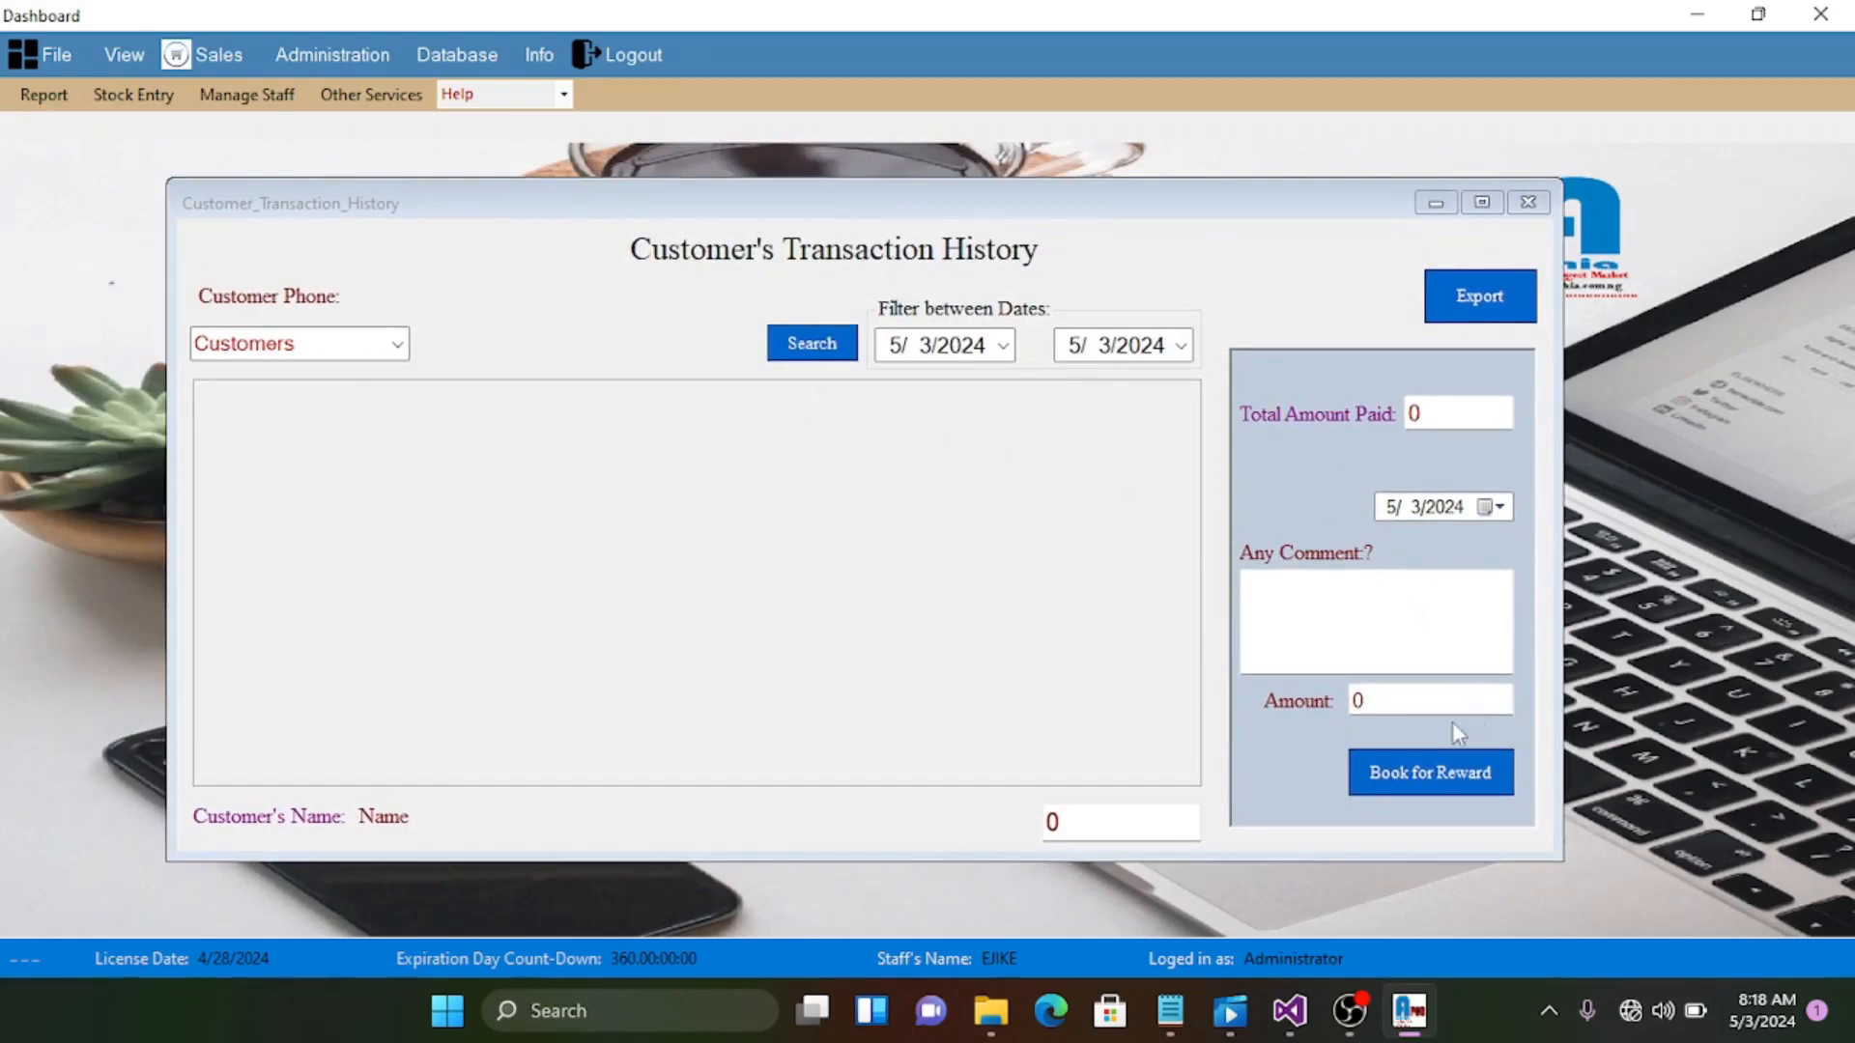
left_click(826, 348)
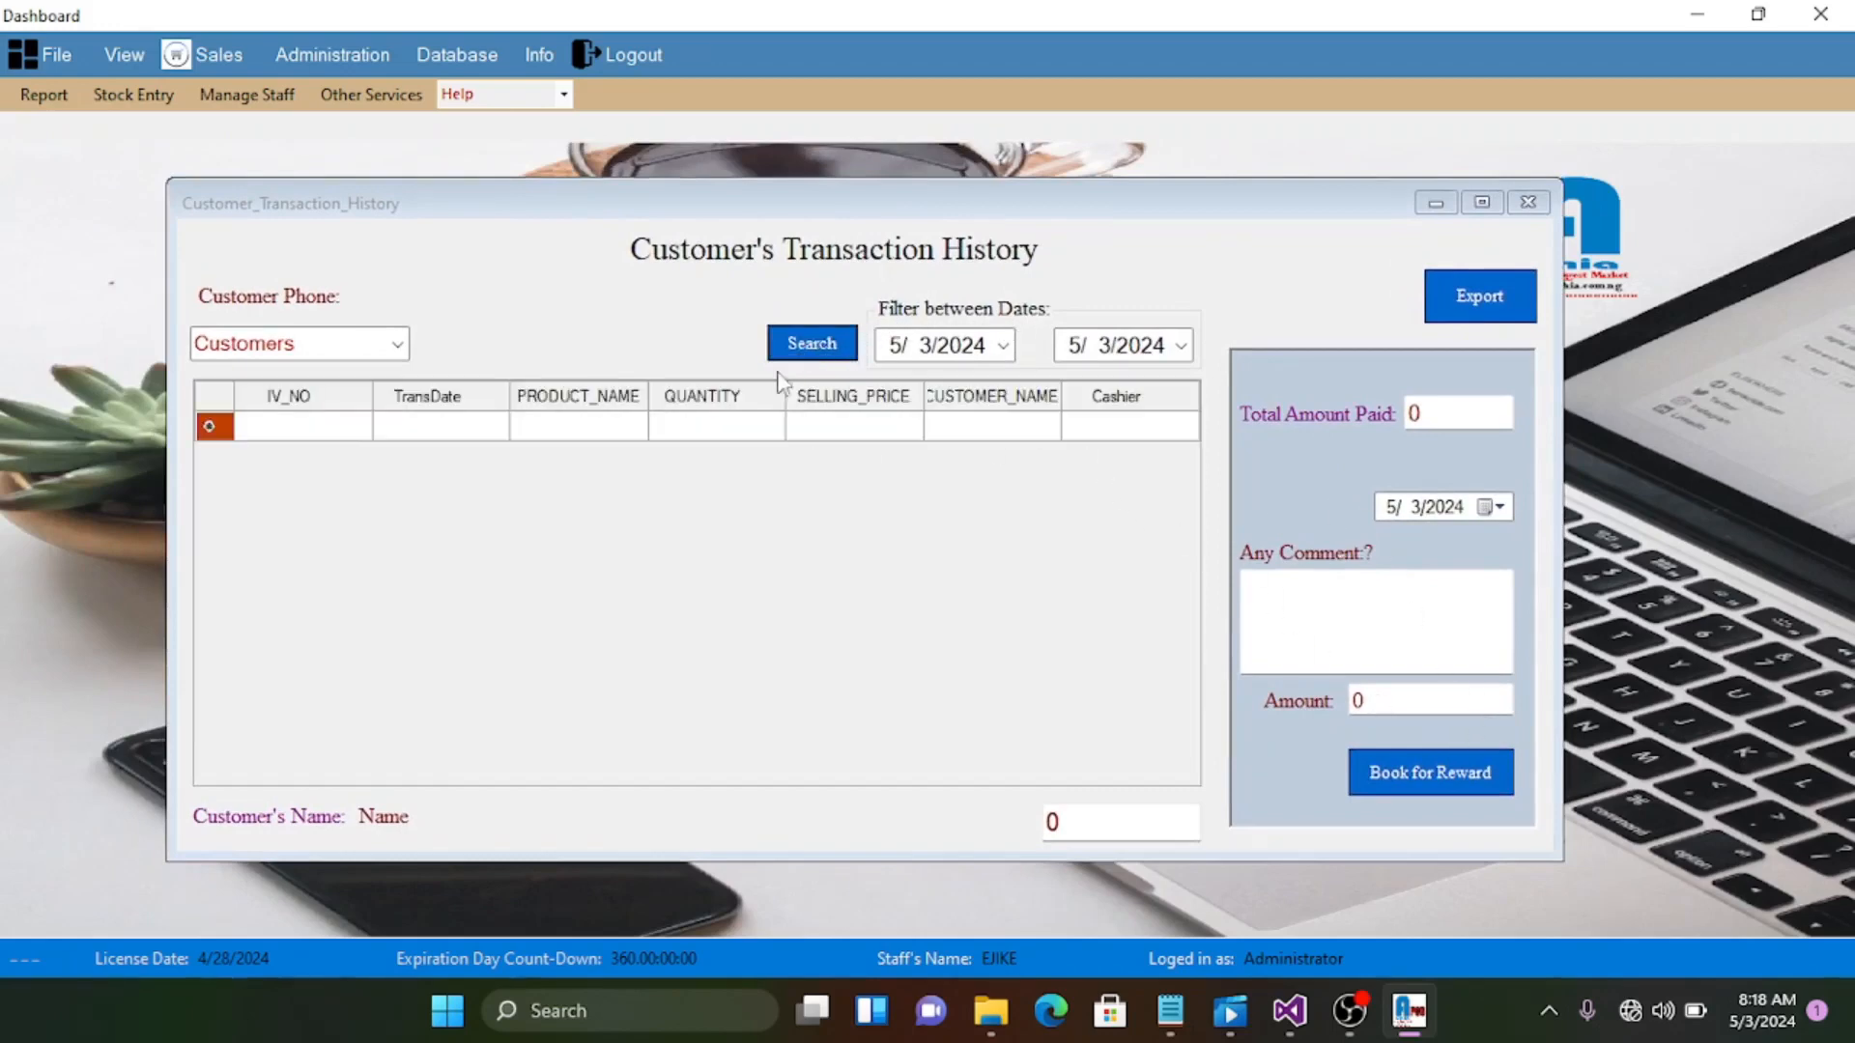
left_click(397, 344)
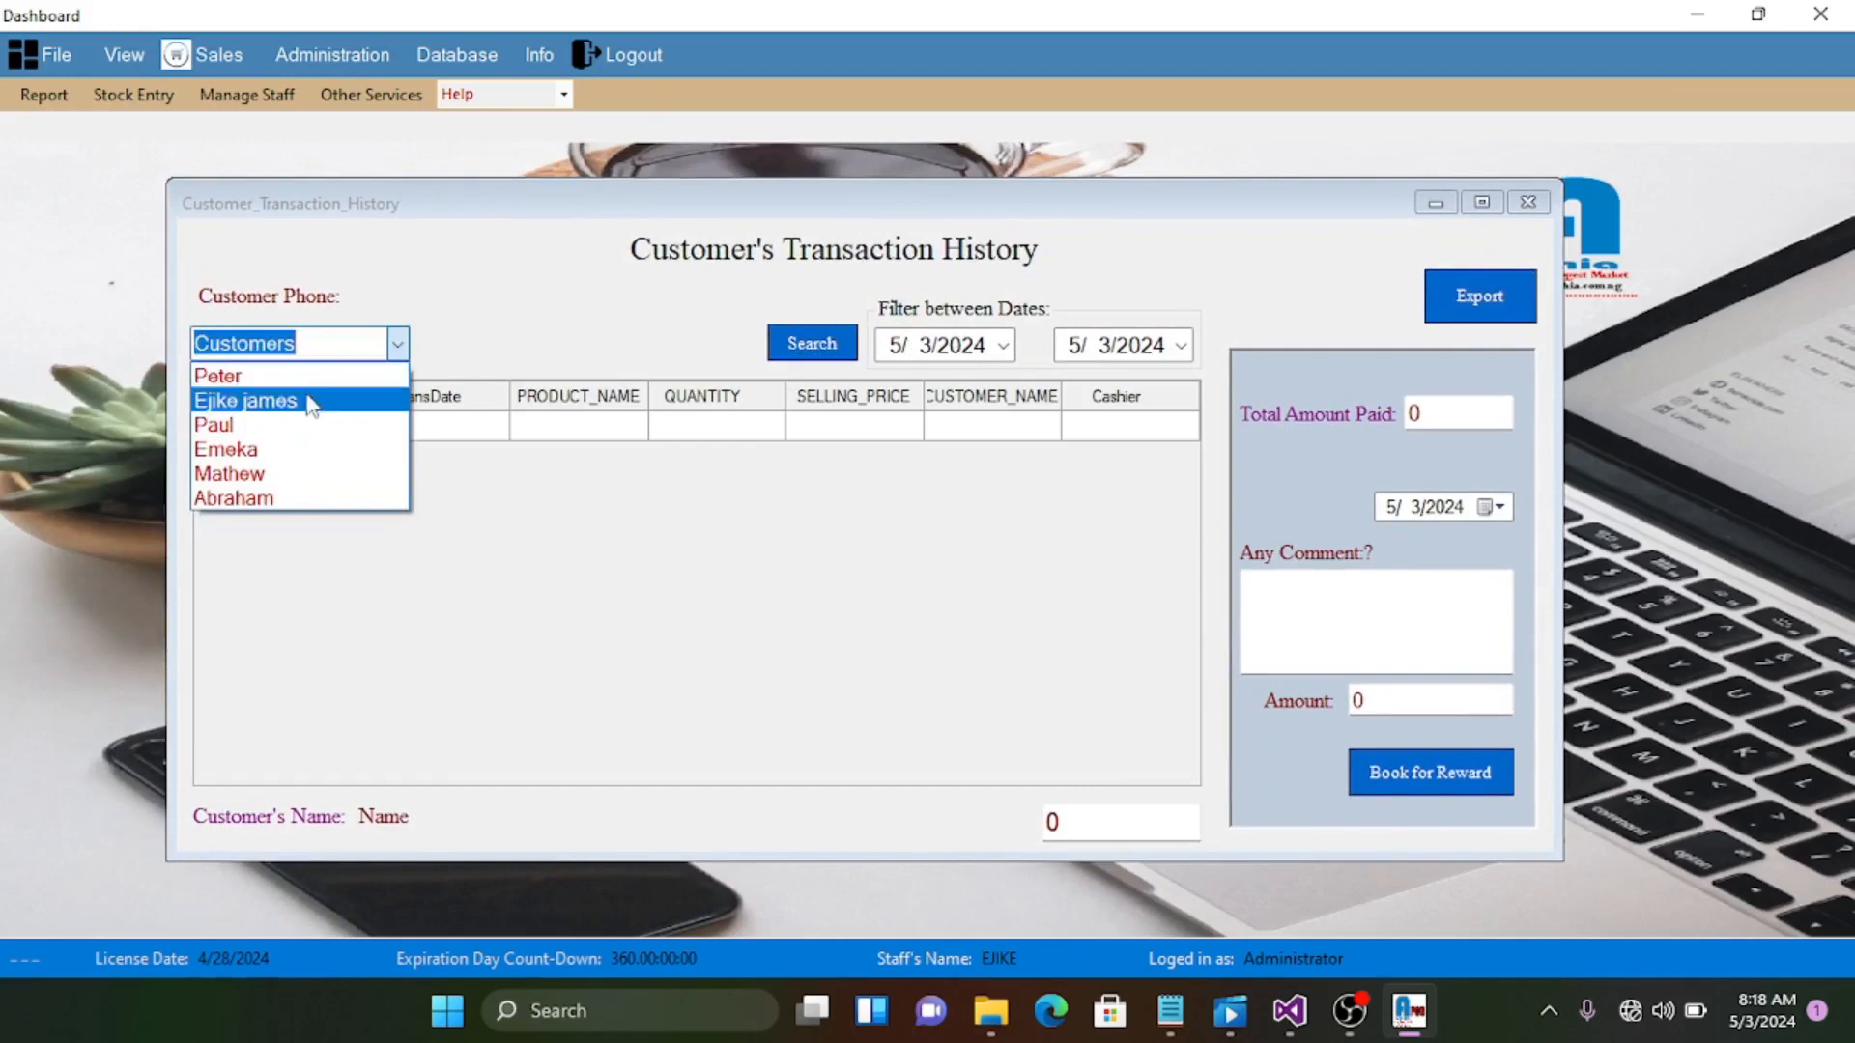
left_click(309, 400)
left_click(829, 346)
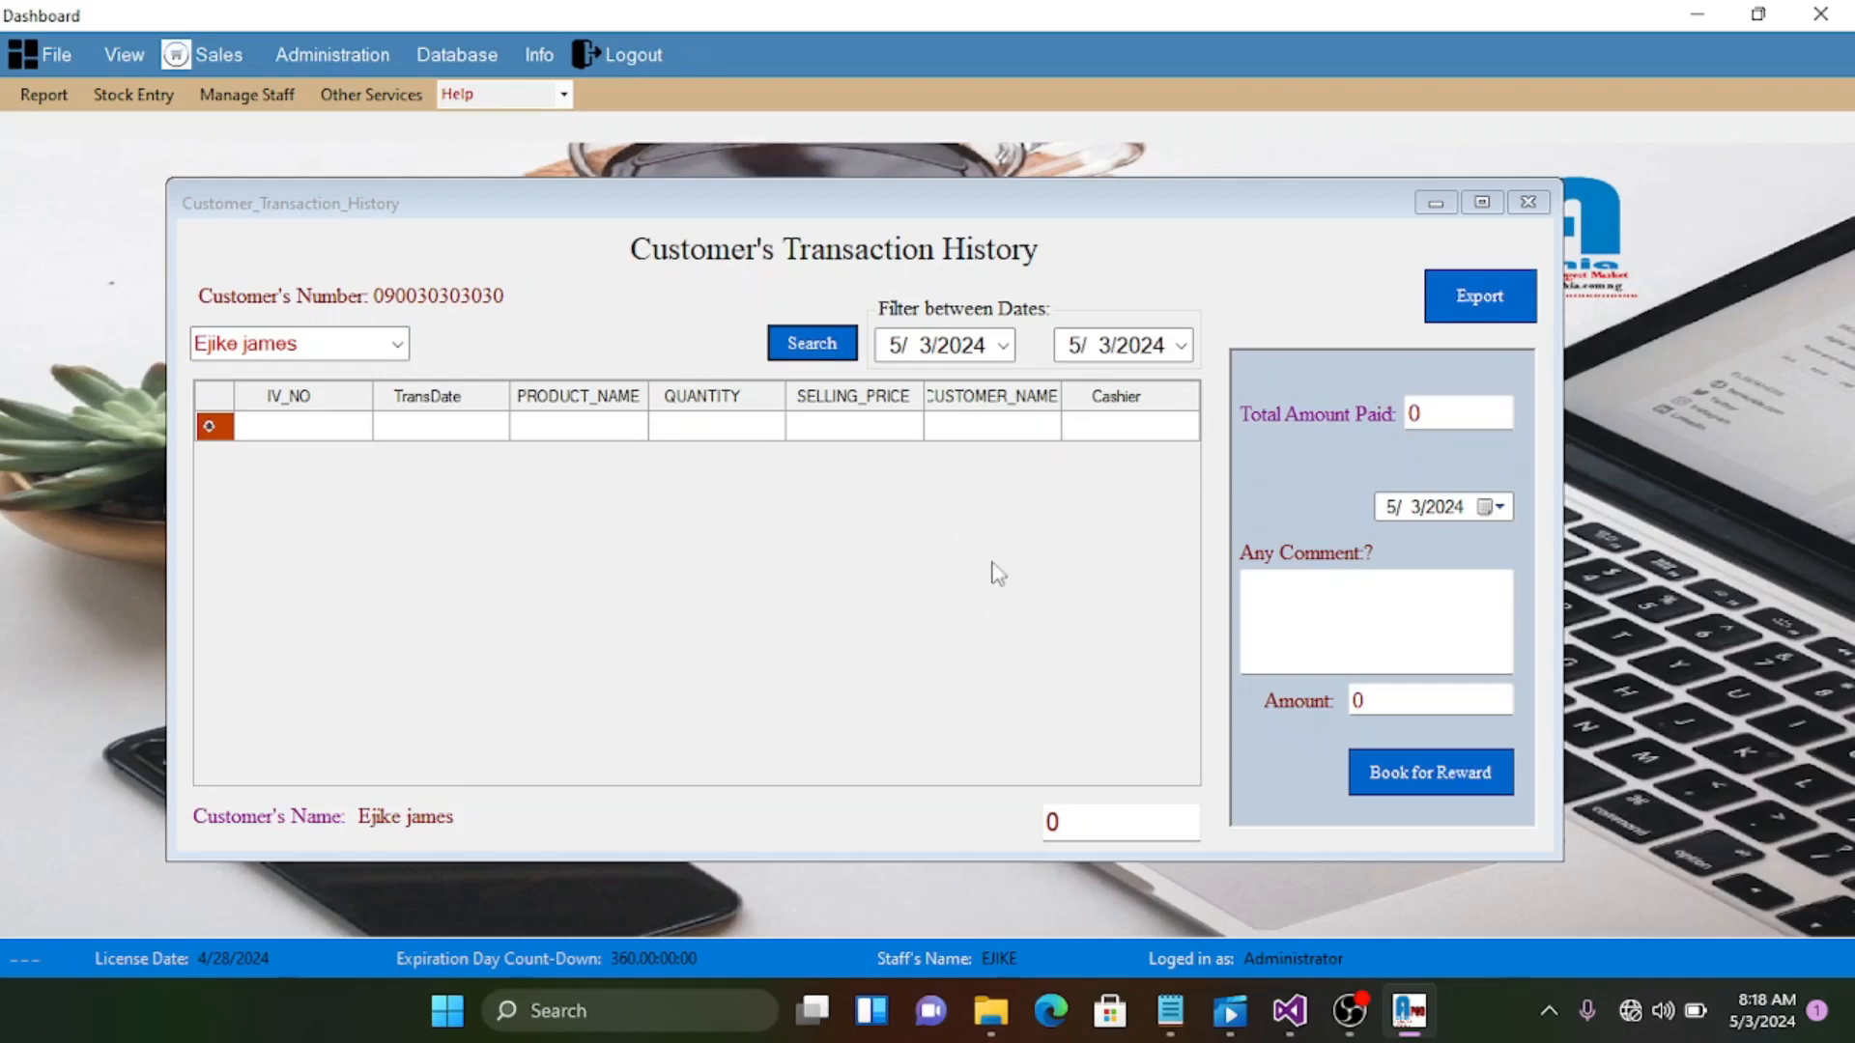
Search the customer's transactions from 8/1/2023 to 5/3/2024, and close the transaction history
left_click(1002, 345)
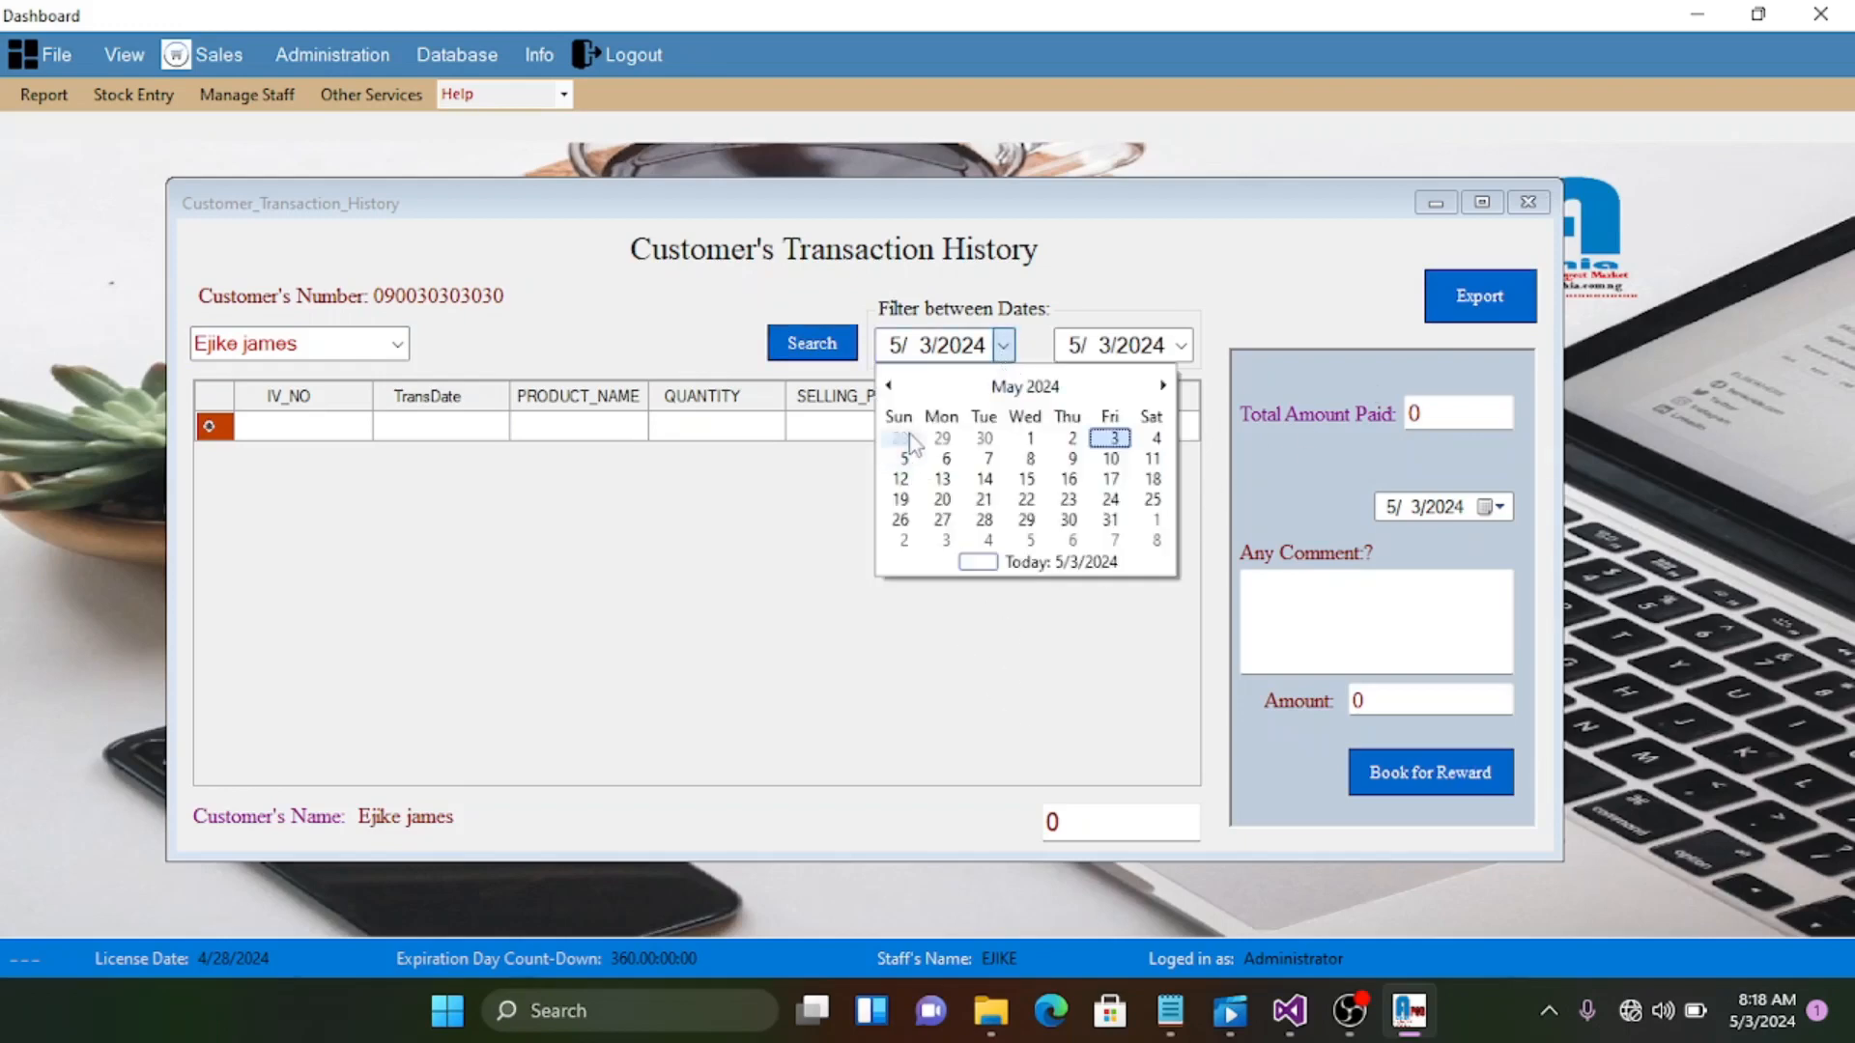
double_click(888, 386)
triple_click(889, 387)
triple_click(889, 386)
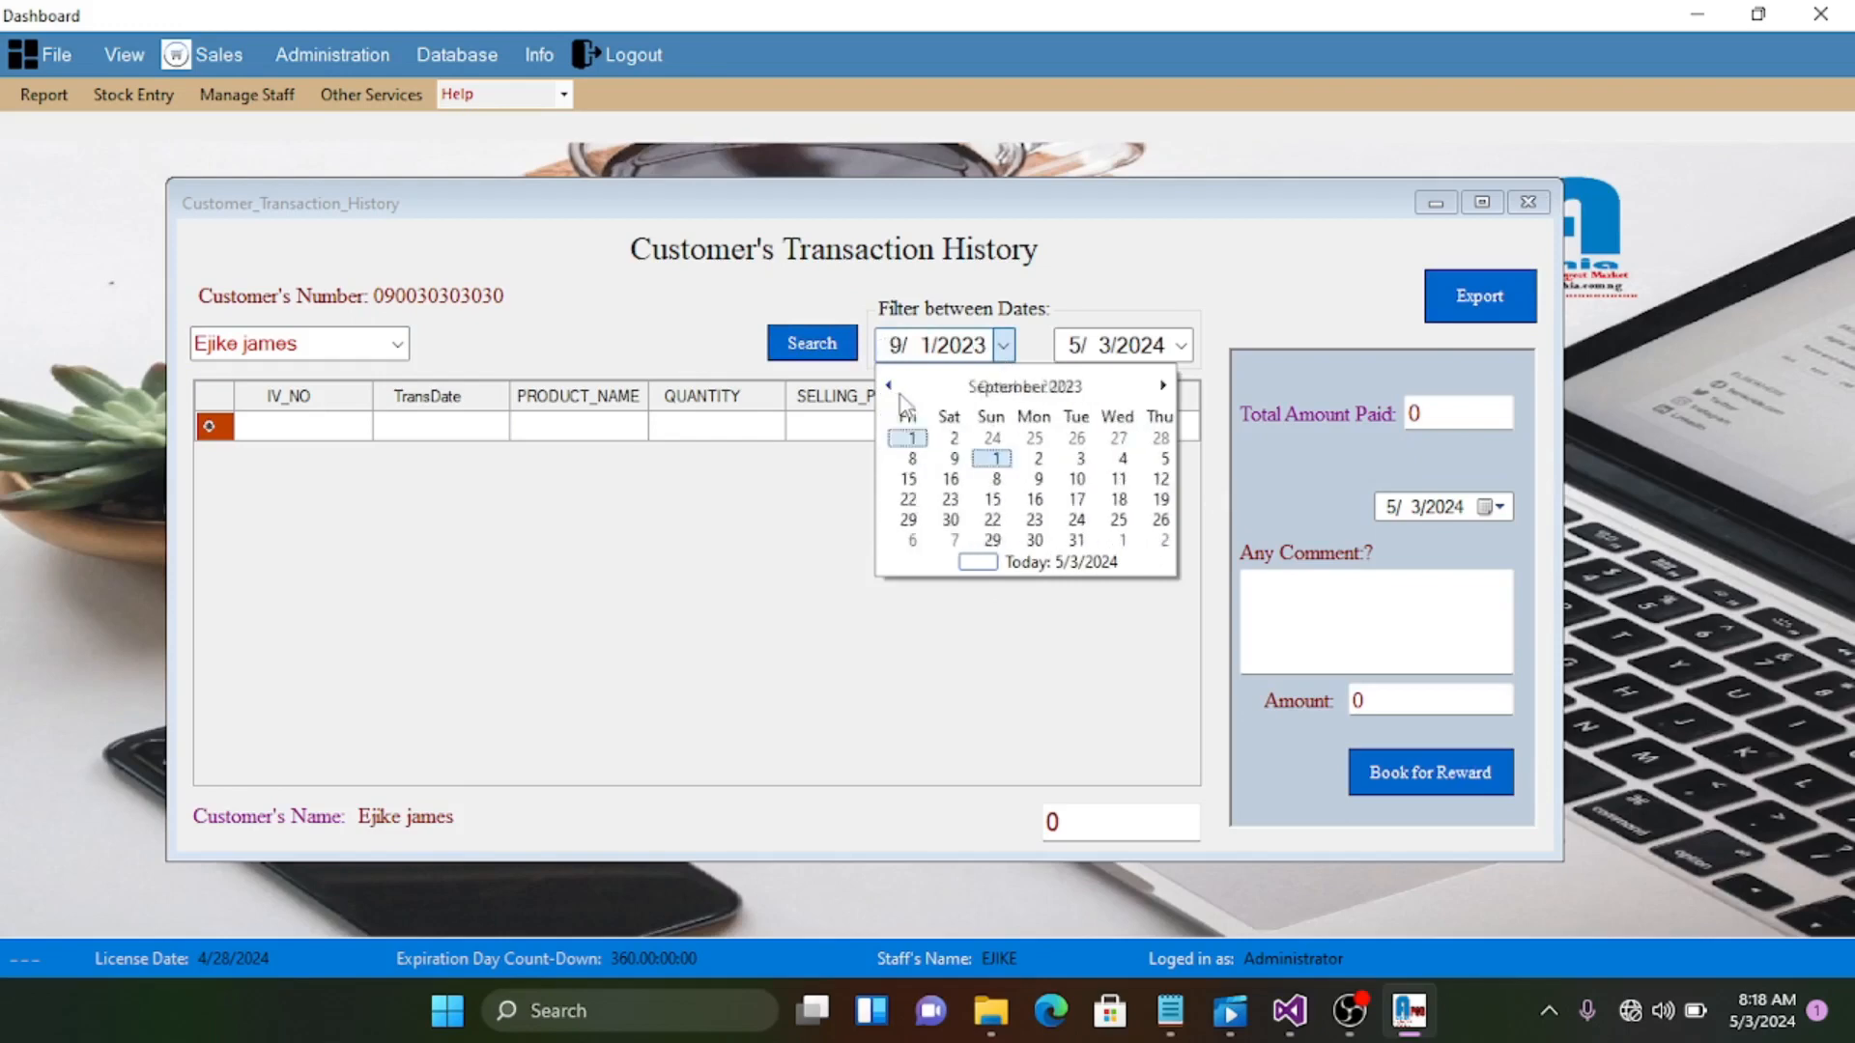
left_click(888, 387)
left_click(791, 301)
left_click(819, 344)
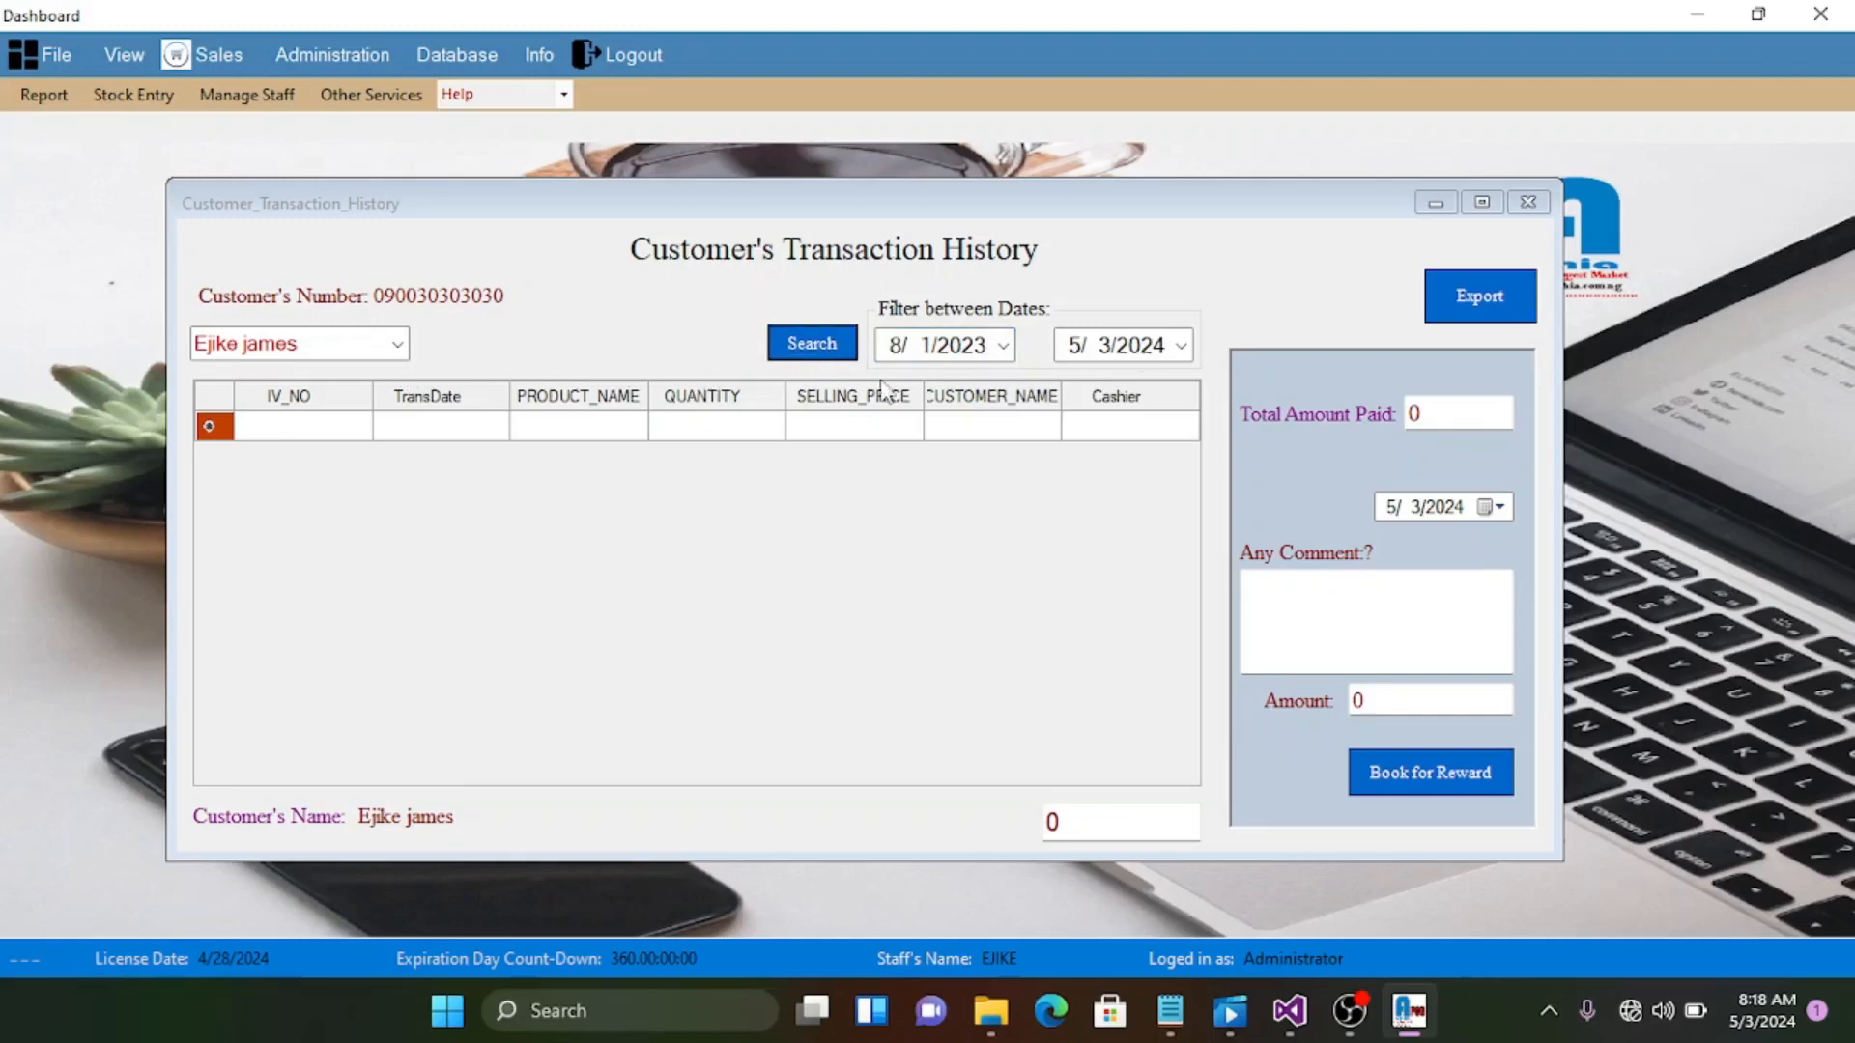
left_click(1528, 202)
Open the monetary value table of all stocks to review its totals, and close it
left_click(124, 54)
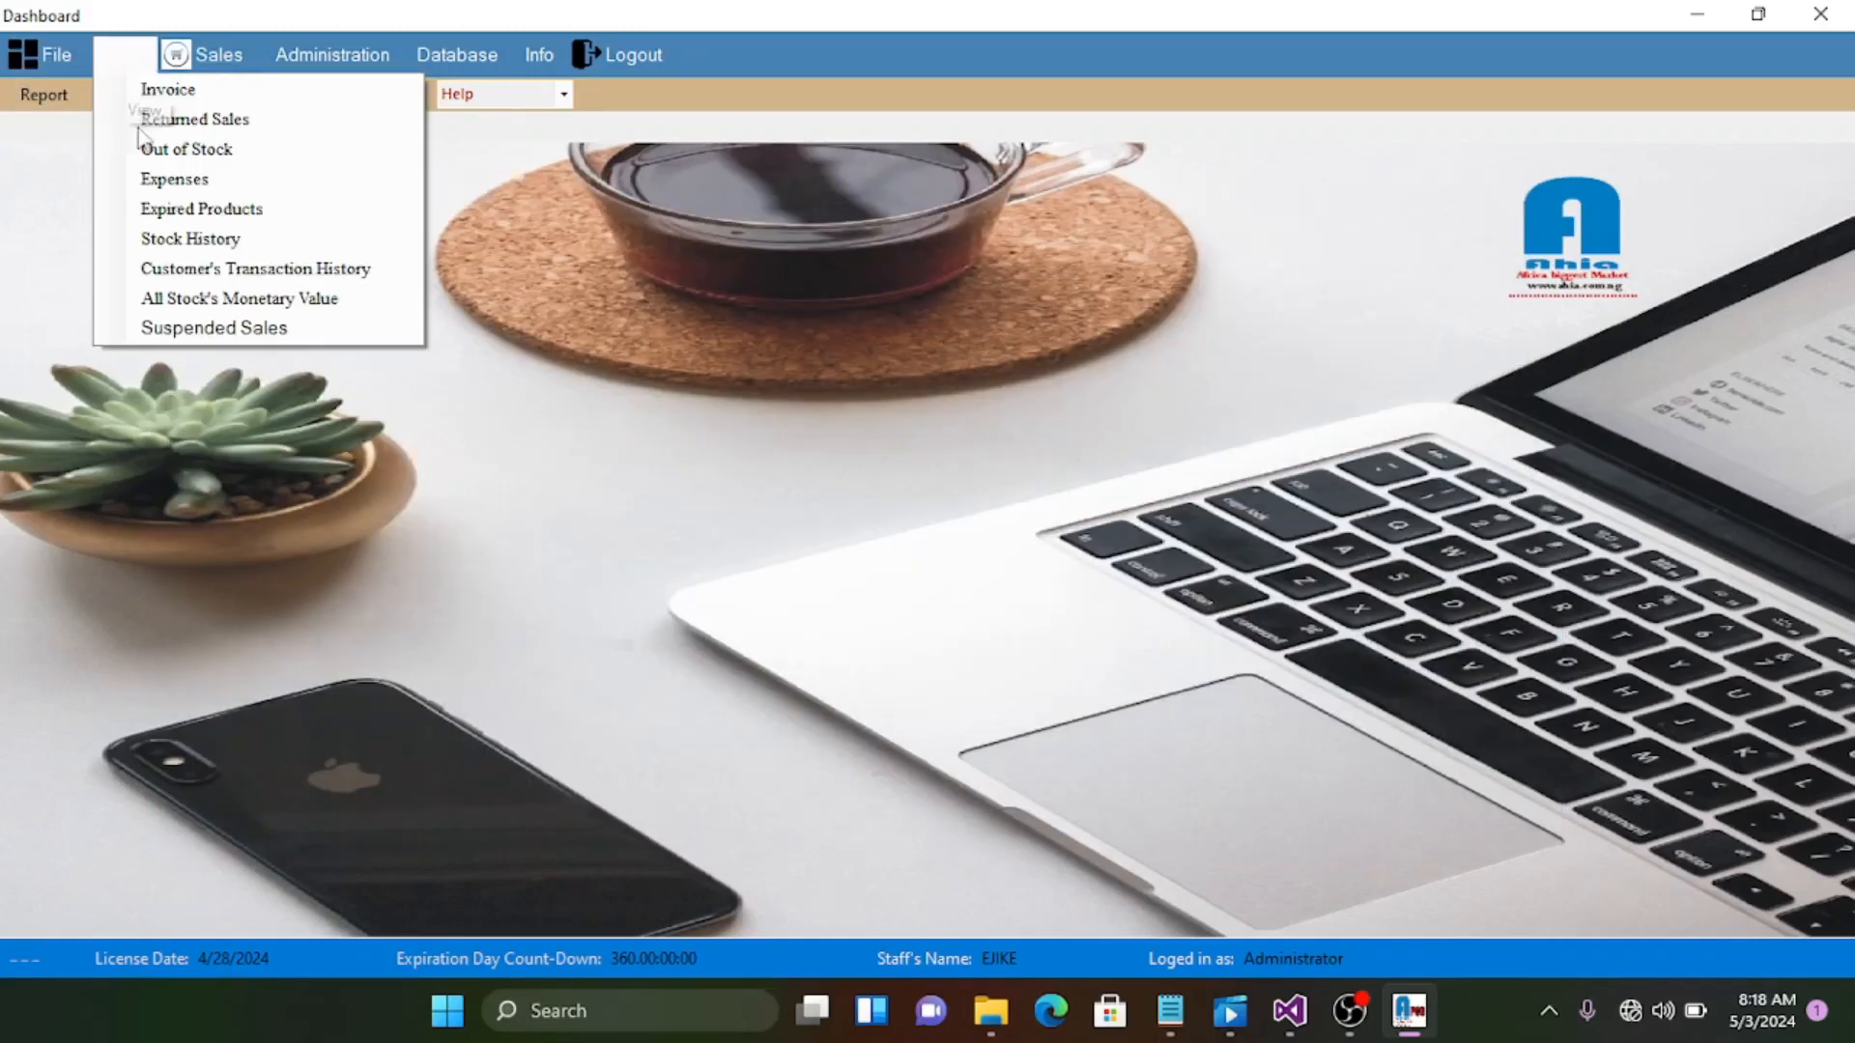
left_click(214, 301)
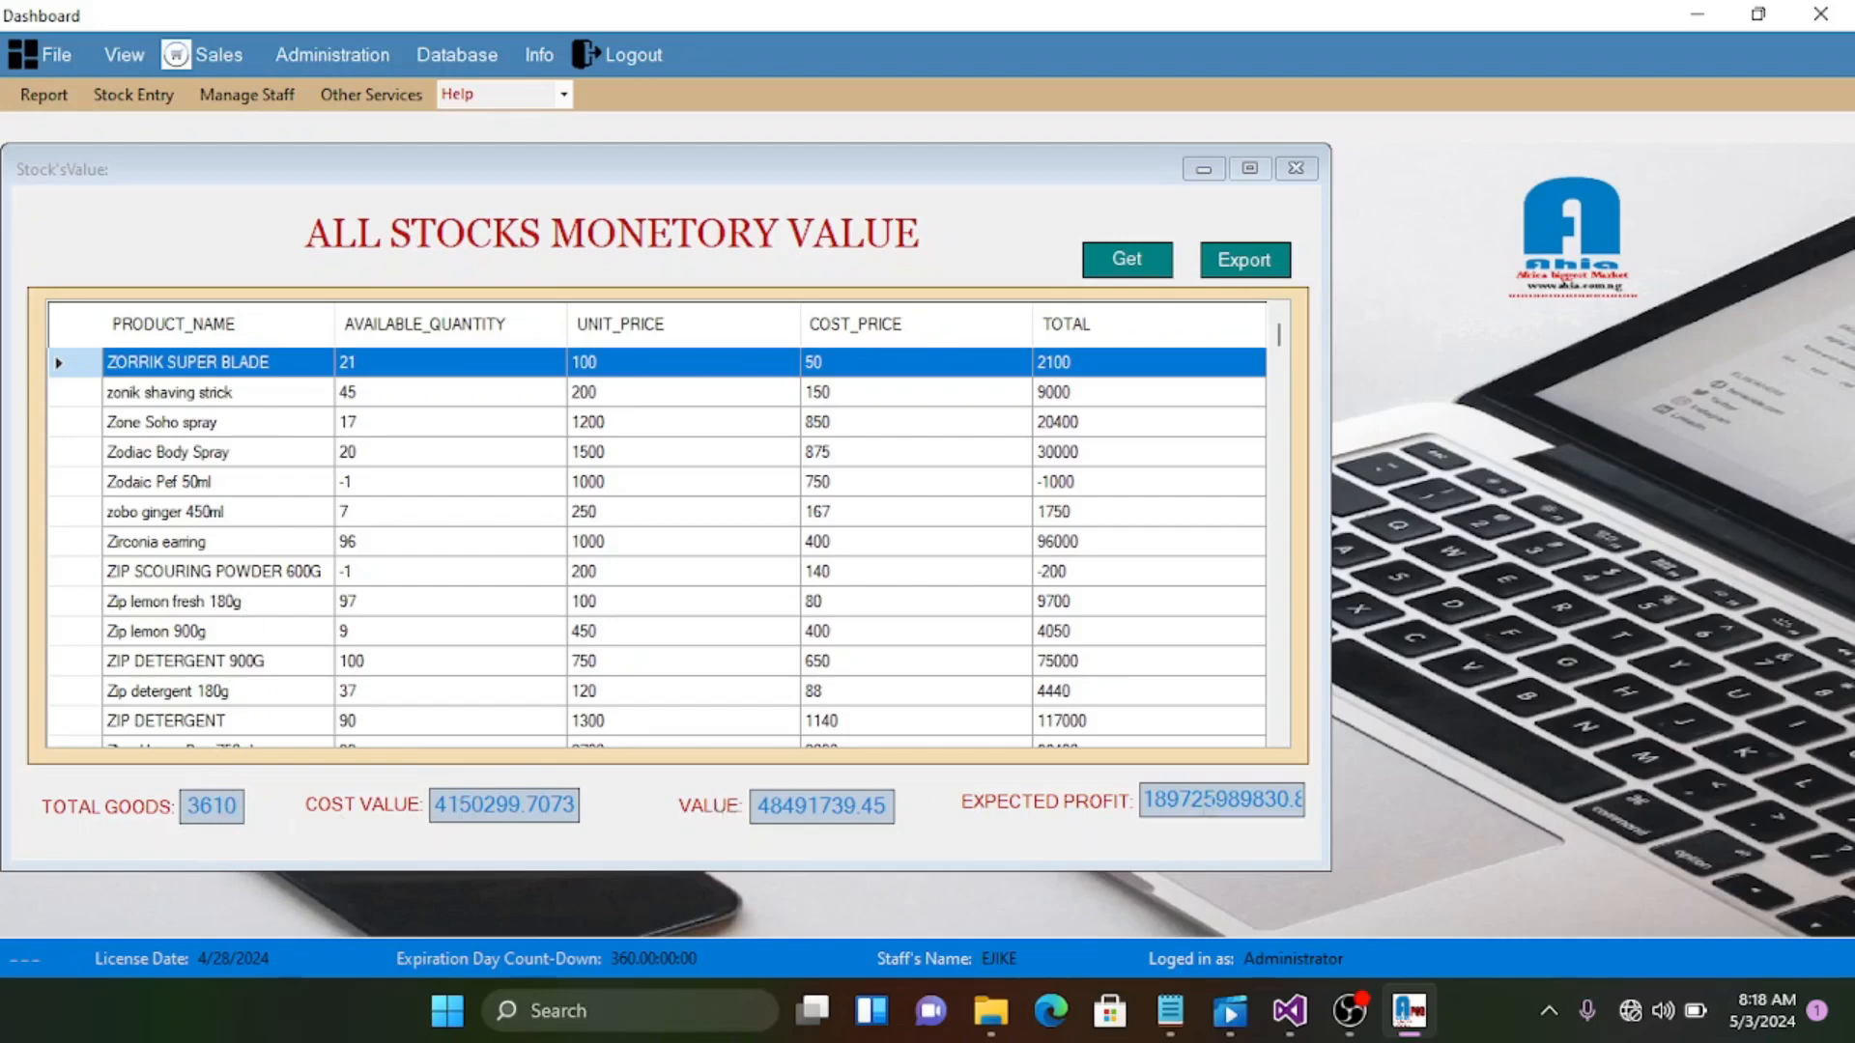
left_click(1296, 171)
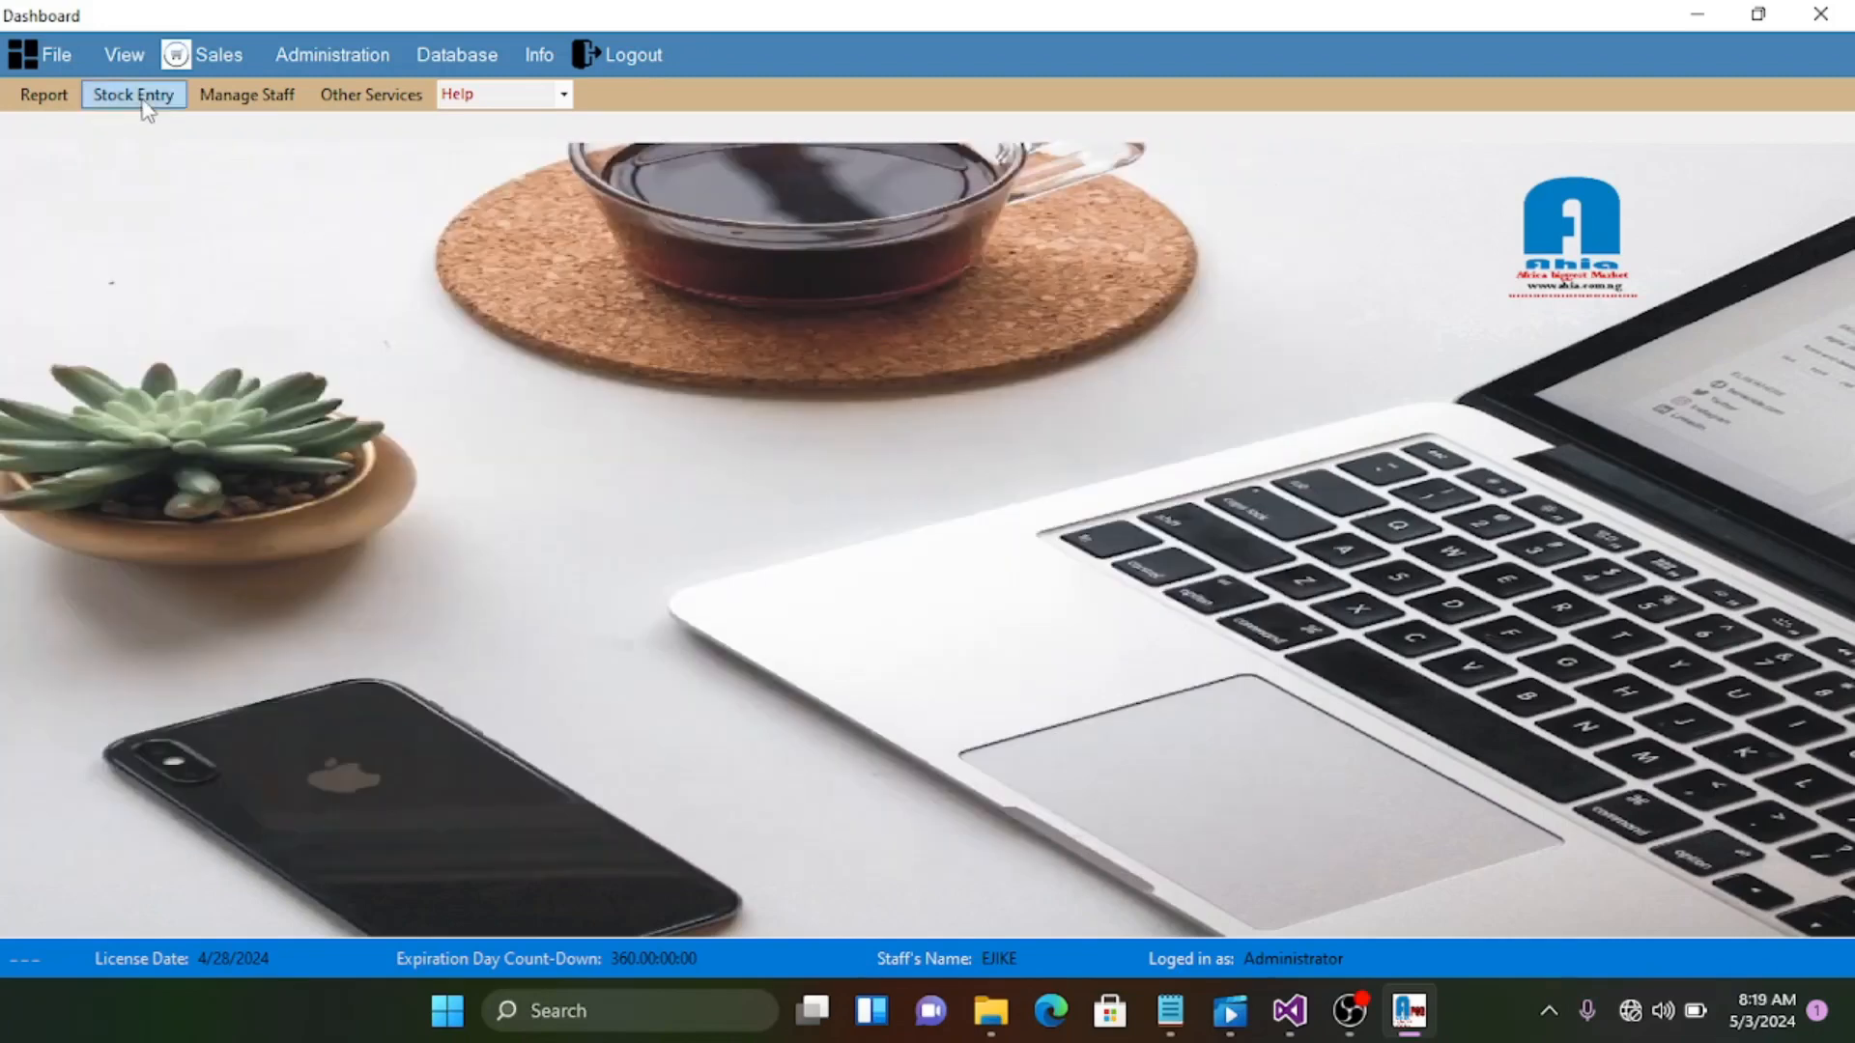
Open the sales window, look over its product list, payment and discount fields, and close it
left_click(122, 50)
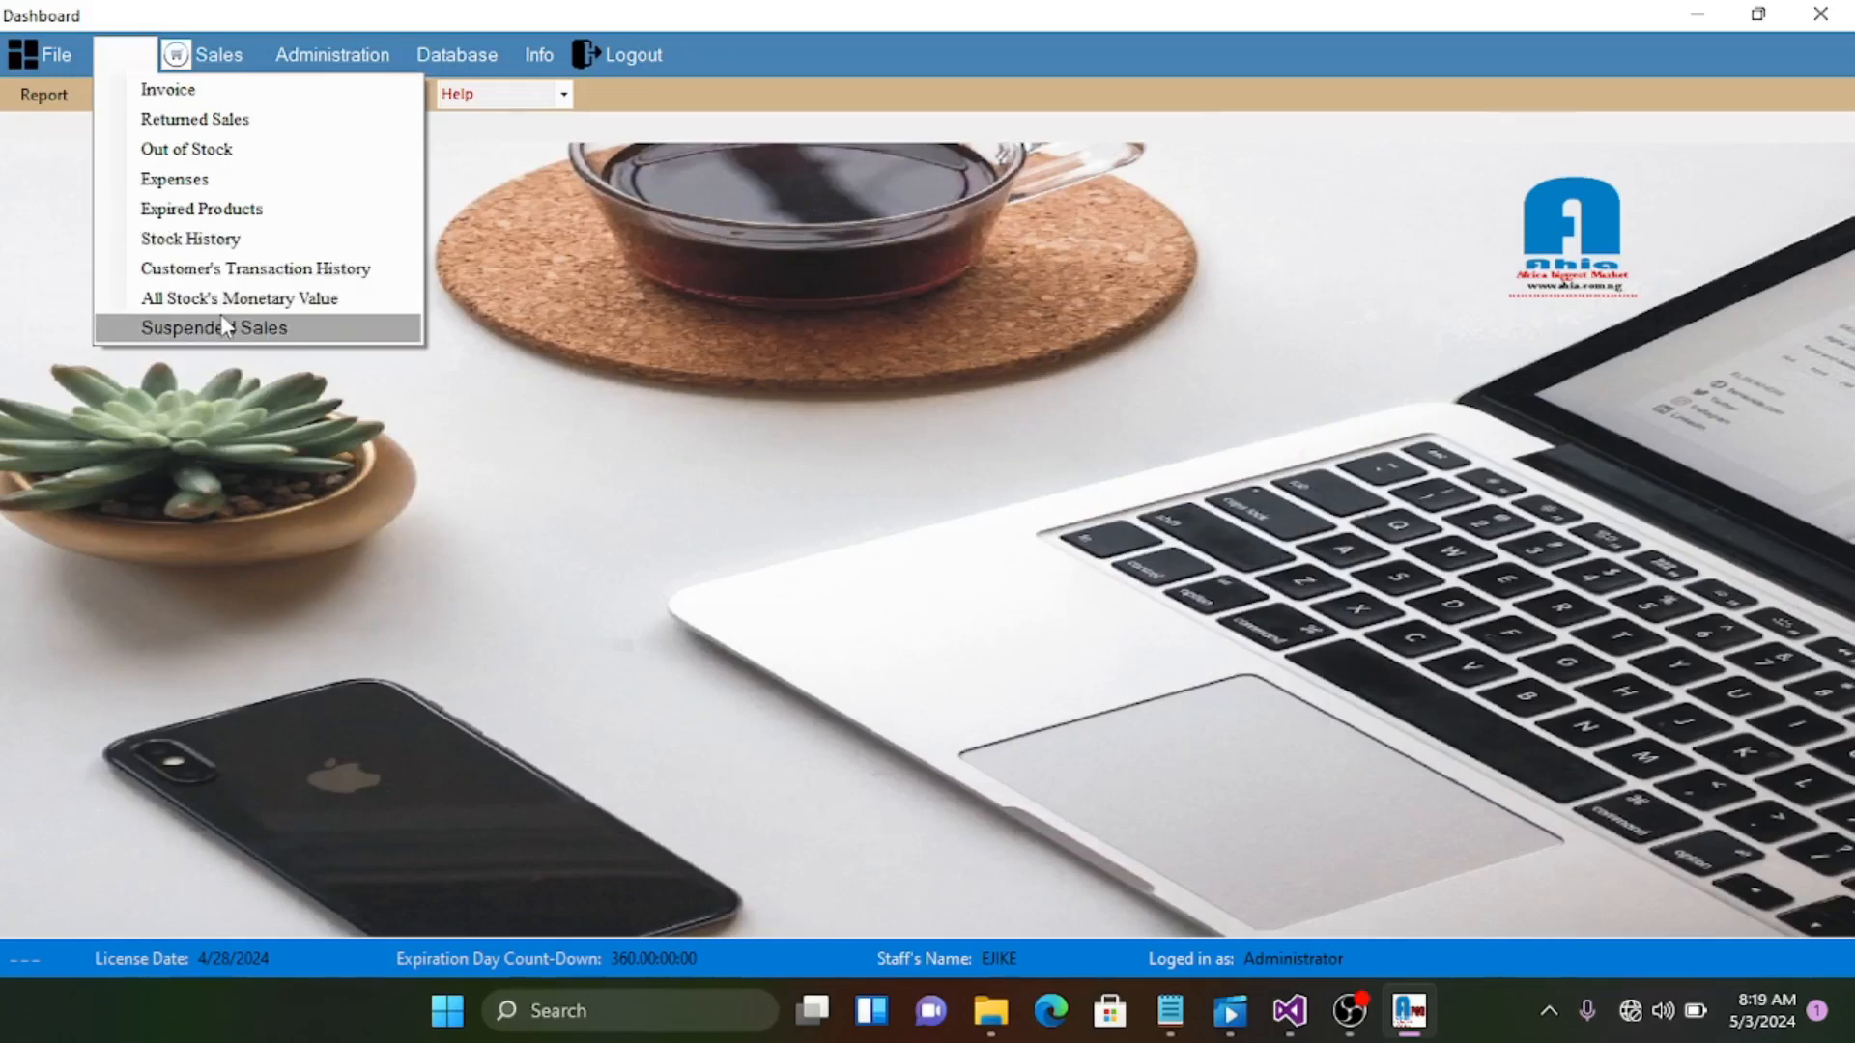
left_click(234, 452)
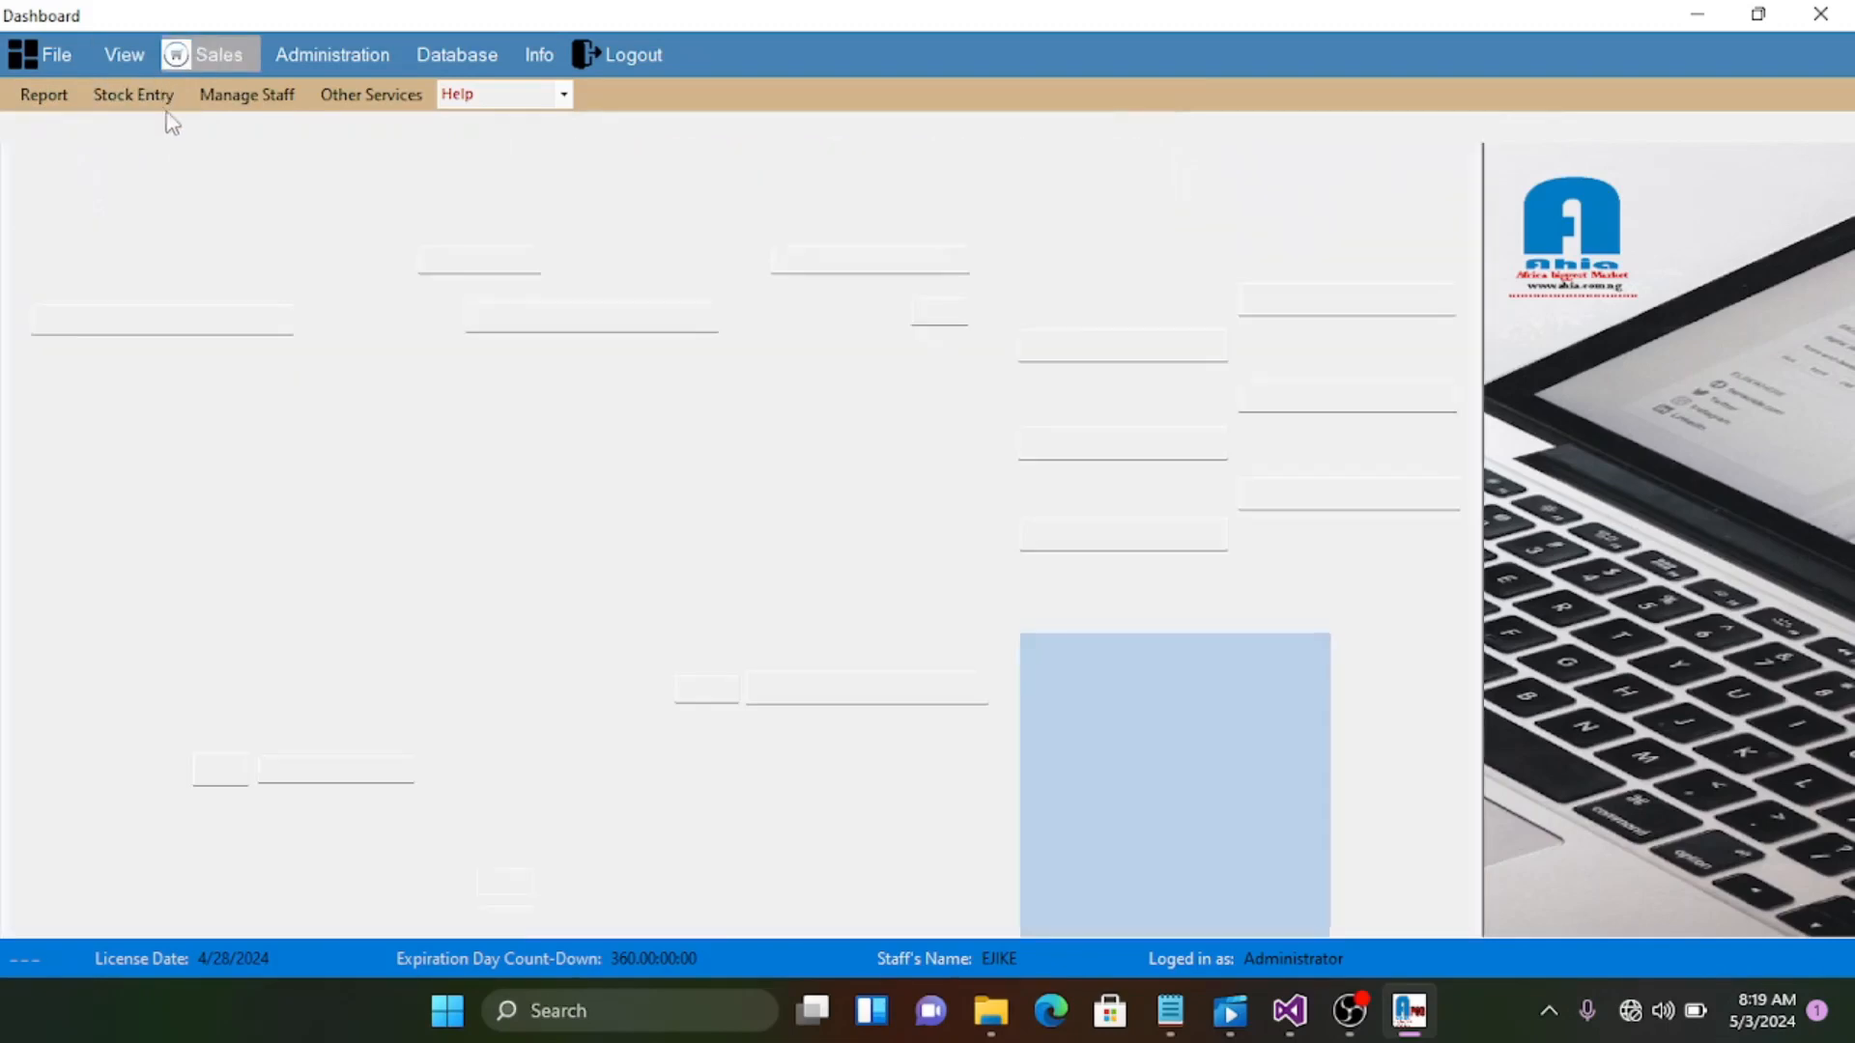
left_click(236, 316)
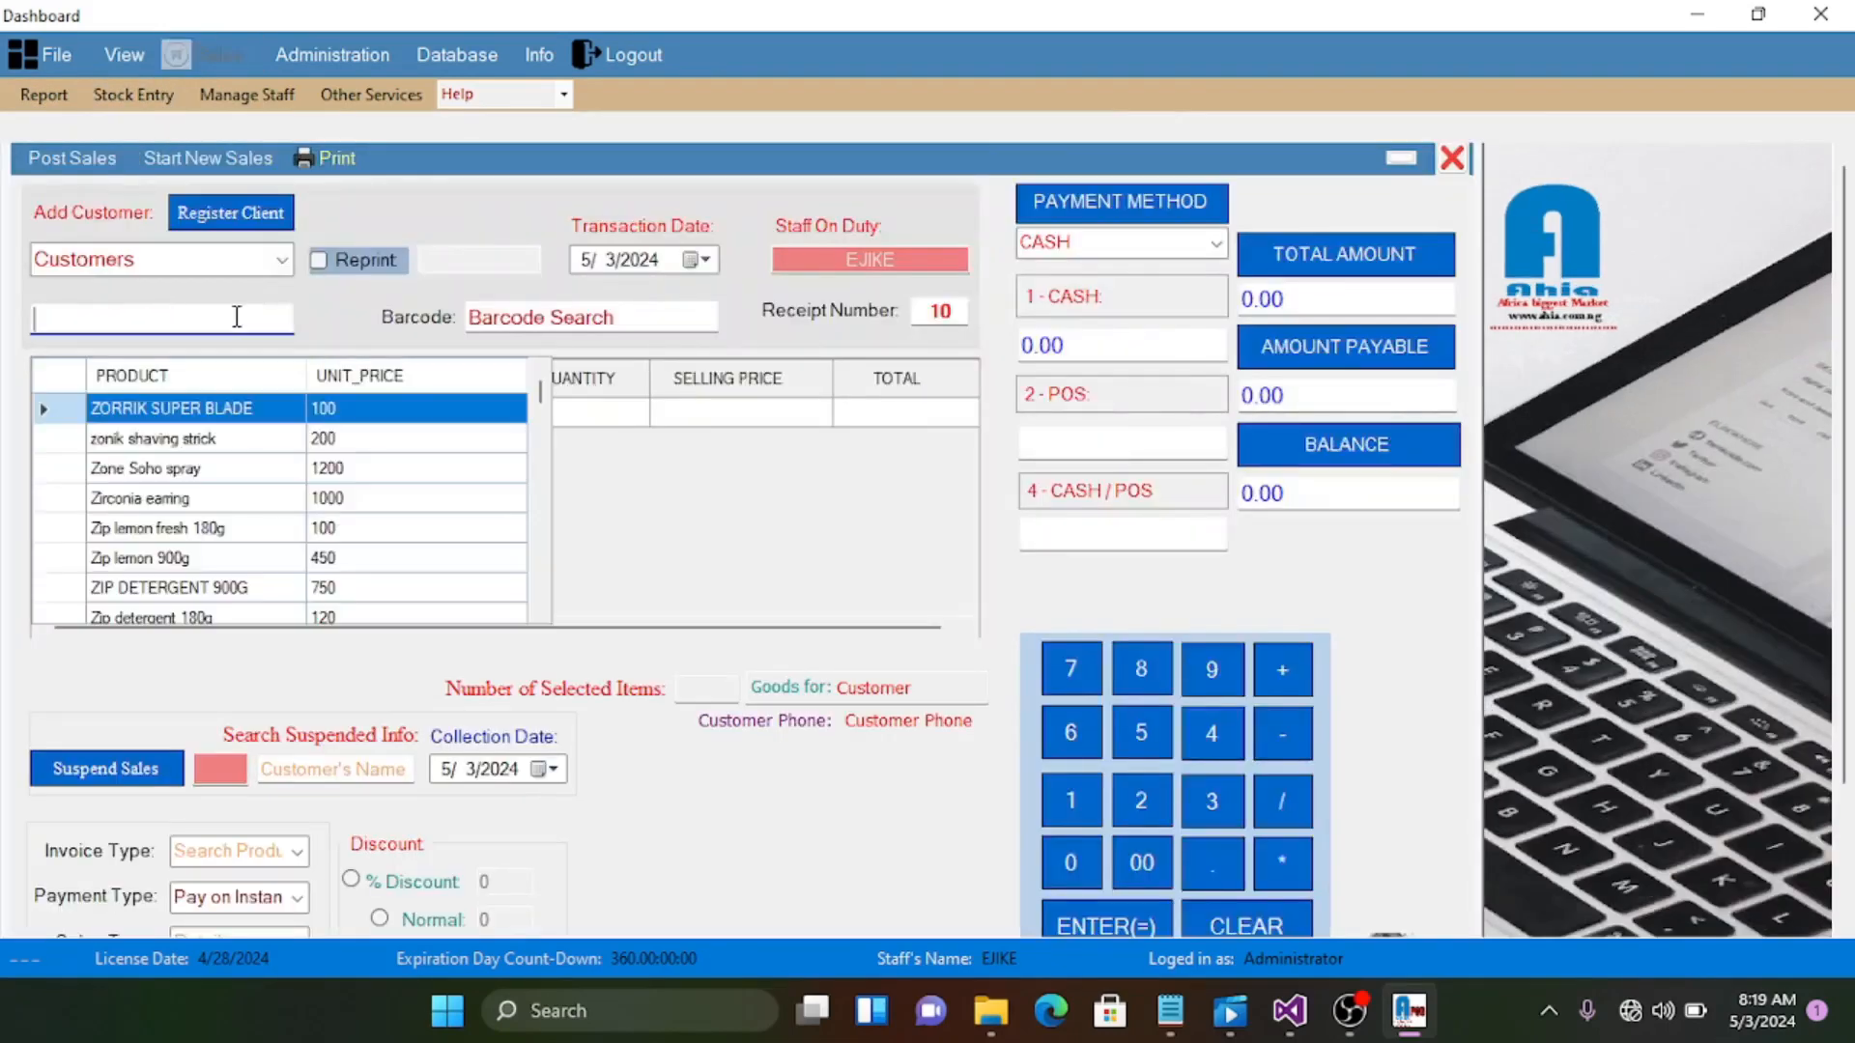
scroll(237, 496, "down", 6)
scroll(222, 536, "up", 6)
left_click(1451, 158)
Start a new product record named OFFICE FILE in the Easy Stock Manager
left_click(126, 99)
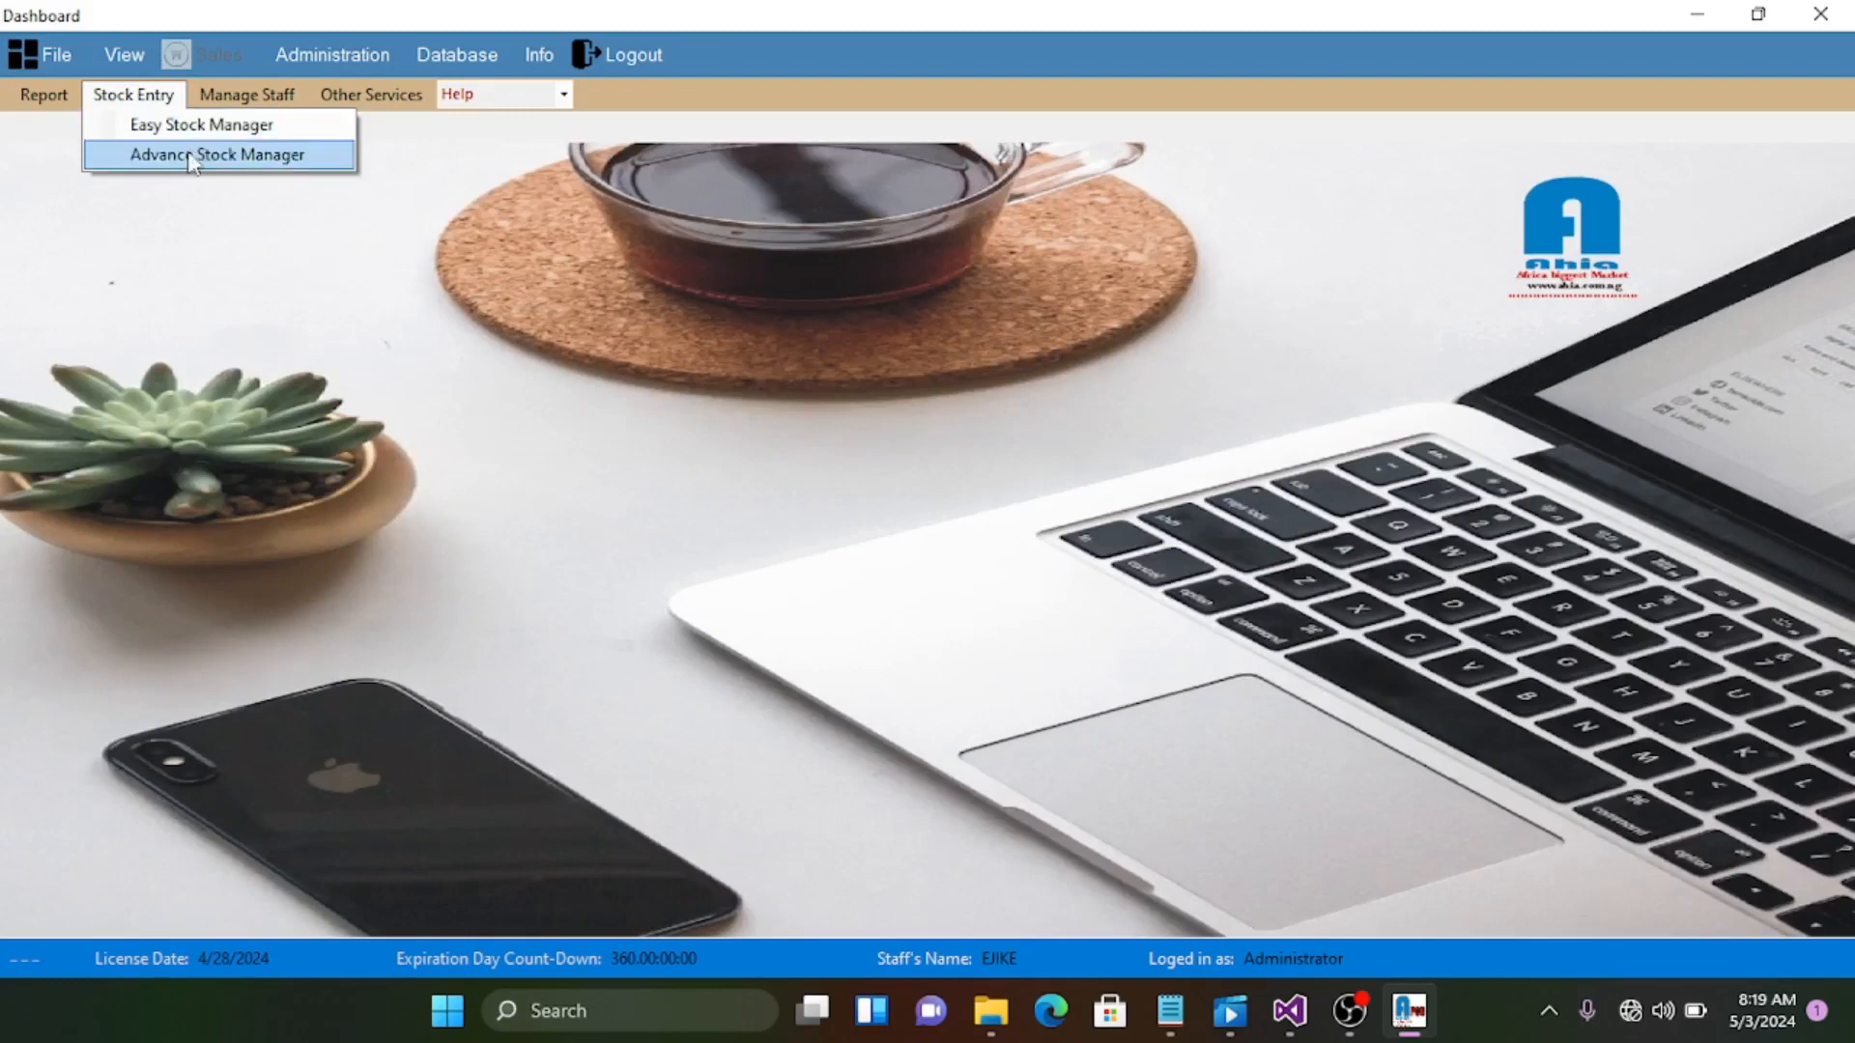
left_click(201, 122)
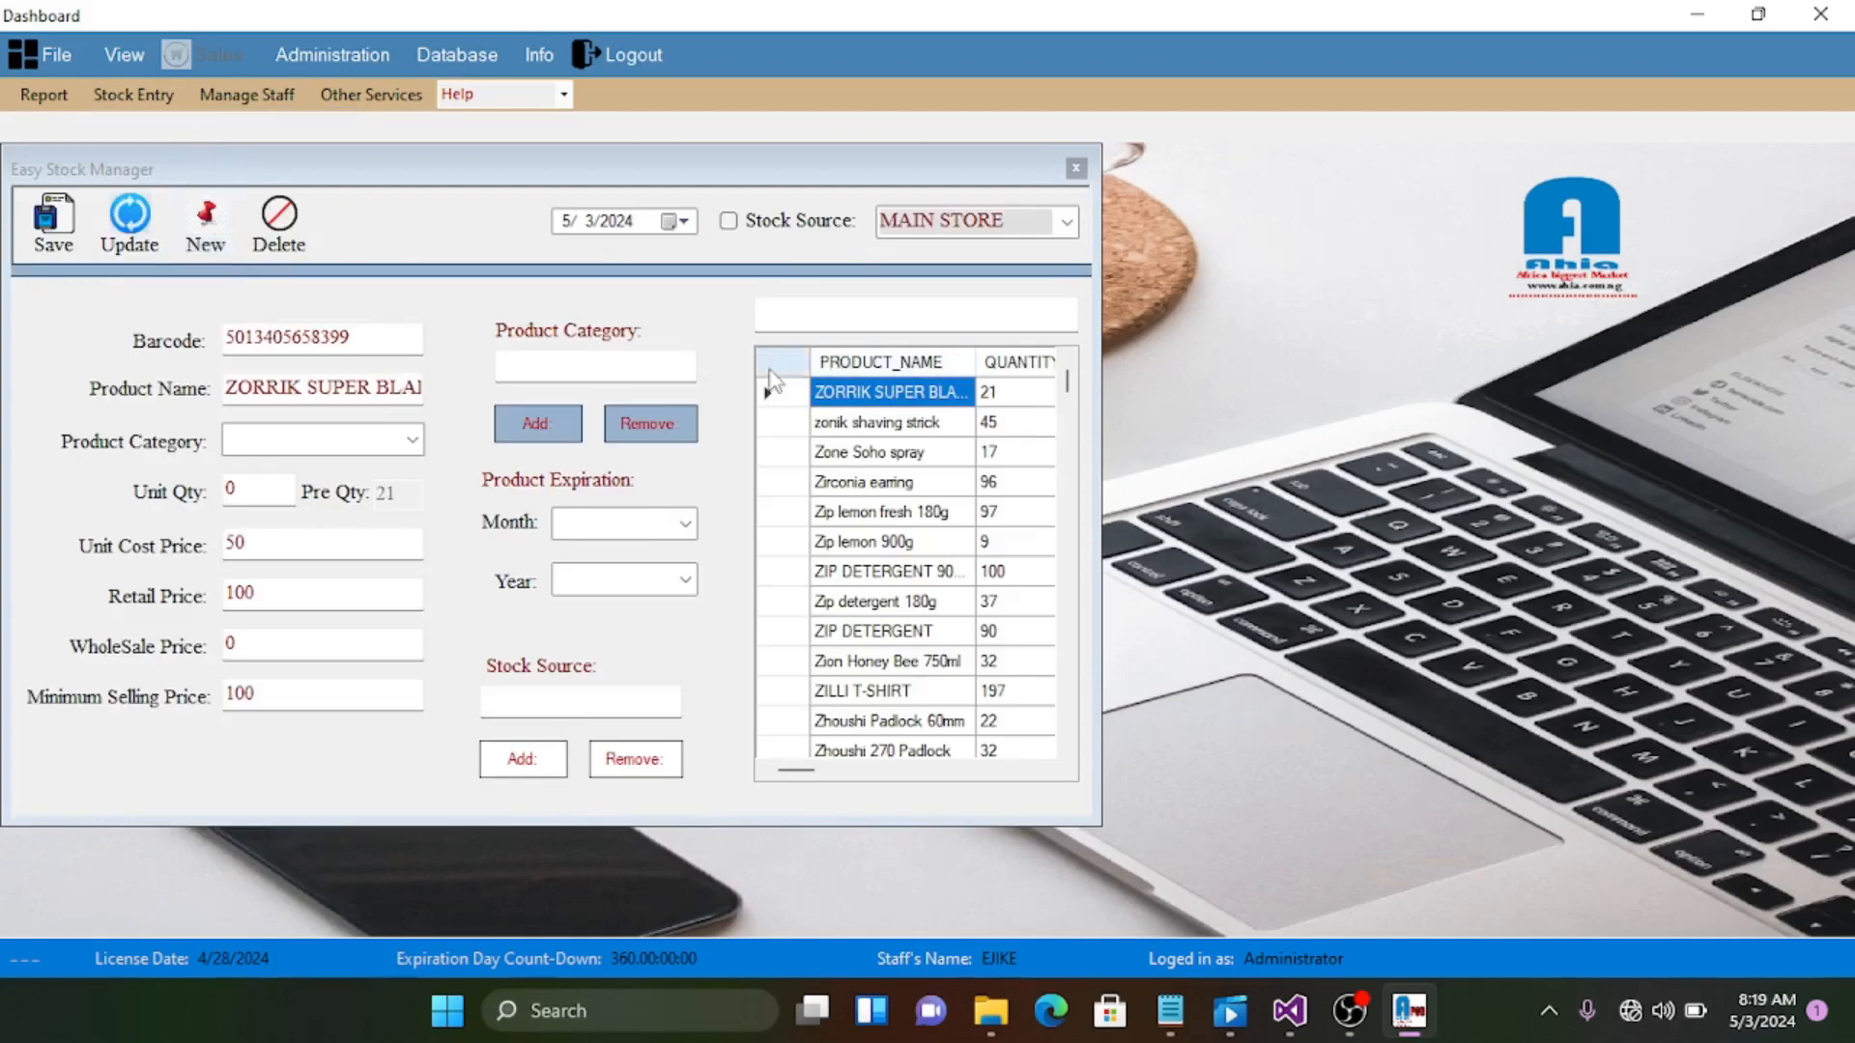
left_click(208, 246)
left_click(287, 379)
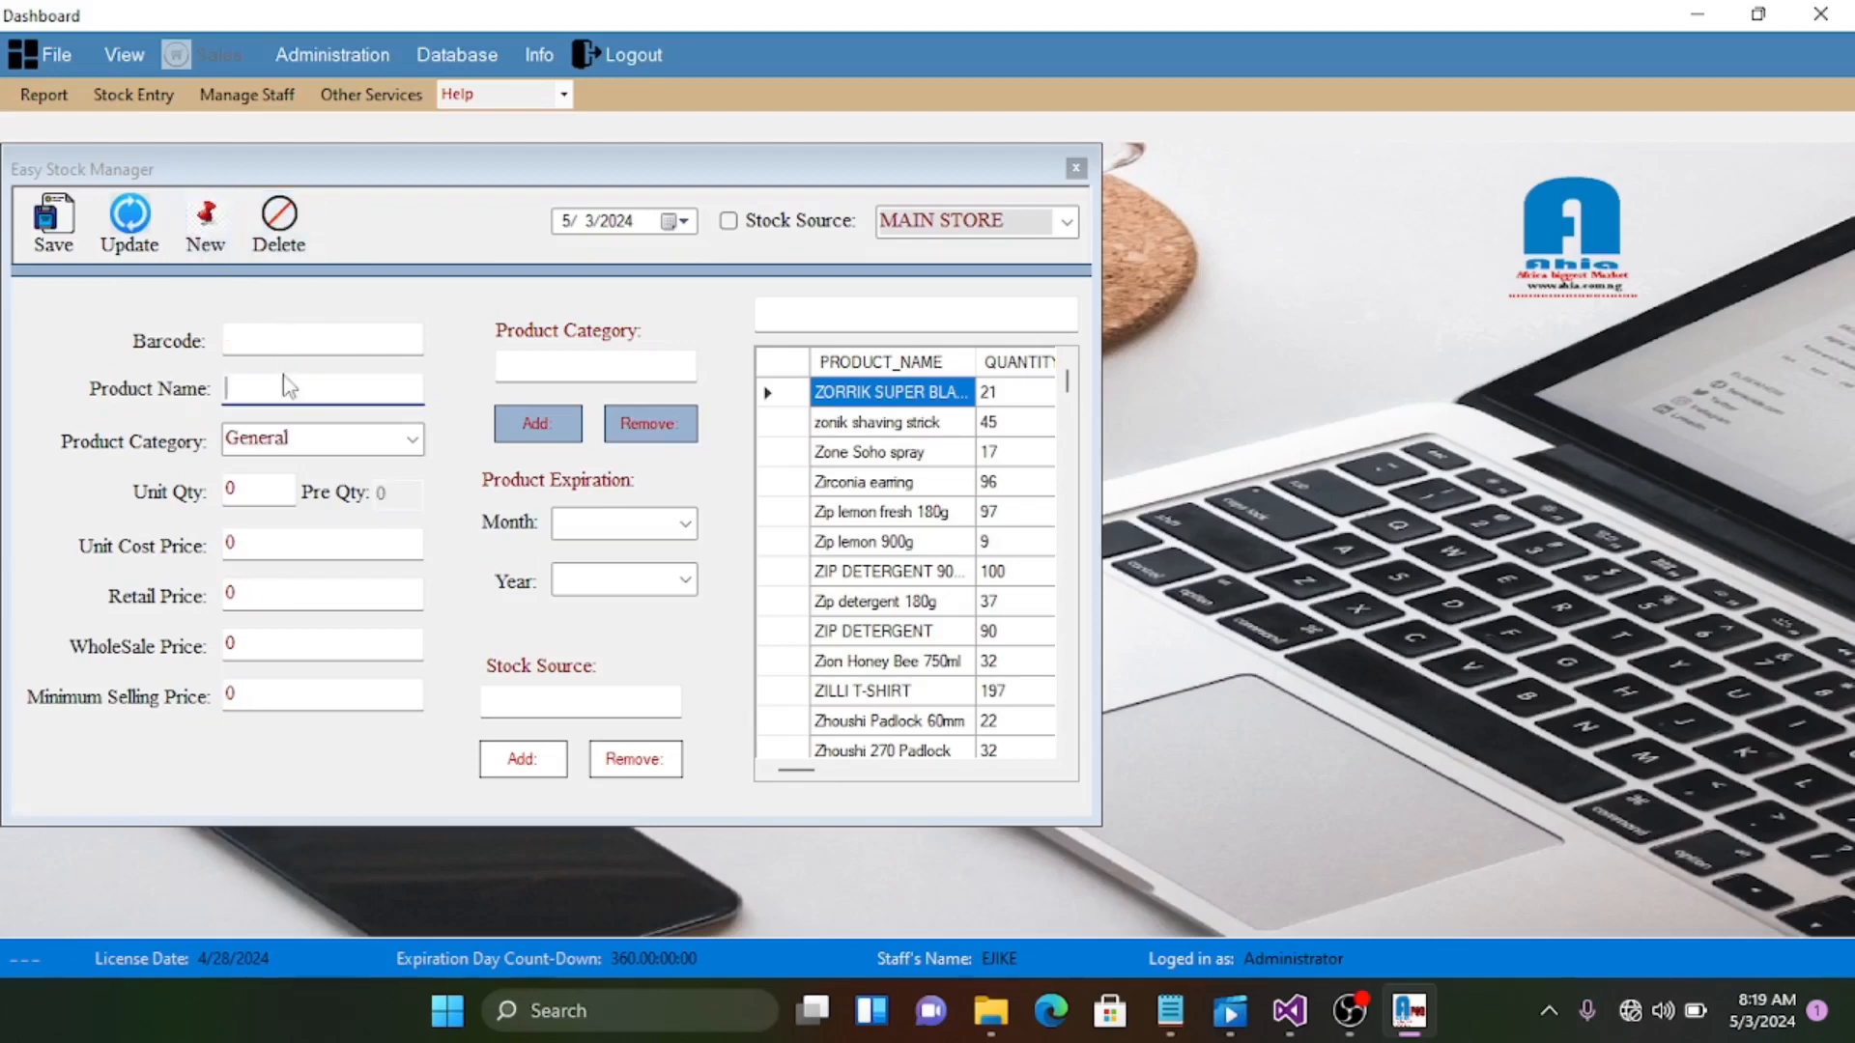
type("F")
type("FFICE FILE")
Set OFFICE FILE's unit quantity to 20, unit cost price 200, retail price 300 and wholesale price 250, and save the product
left_click(314, 340)
left_click(268, 497)
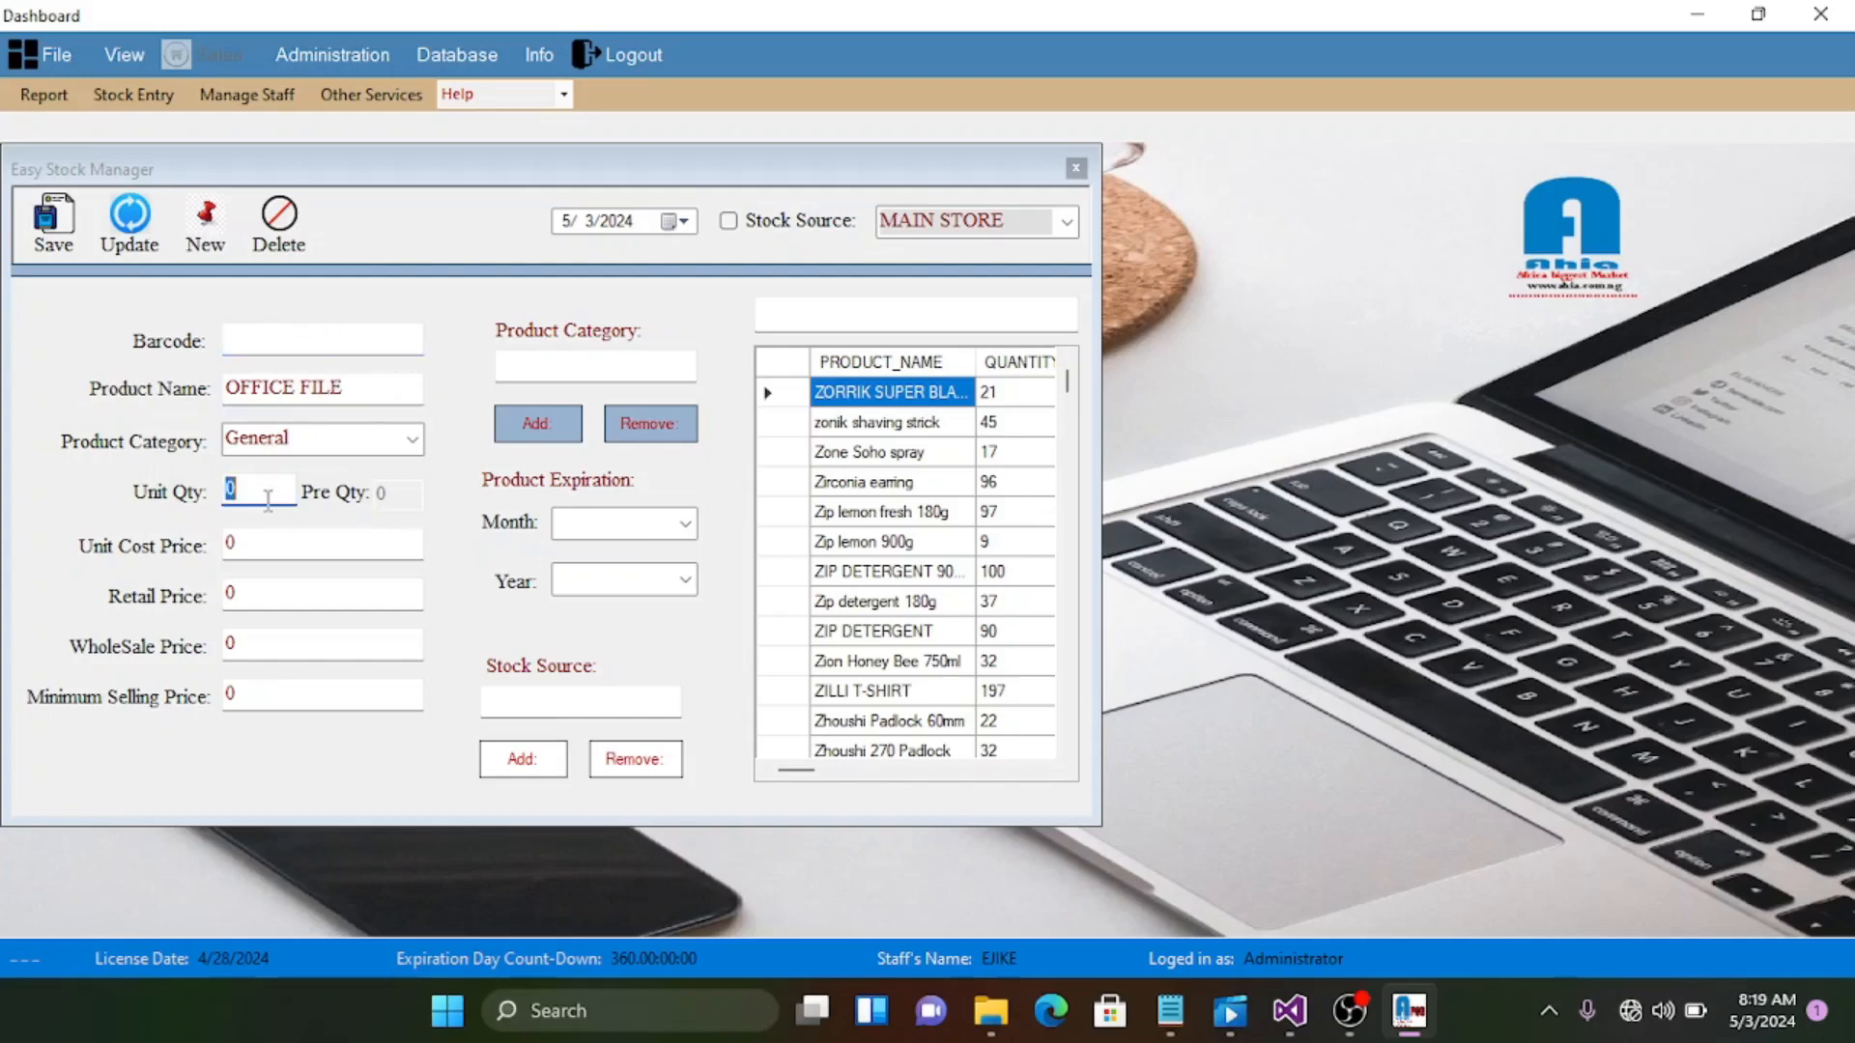
type("20")
left_click(260, 546)
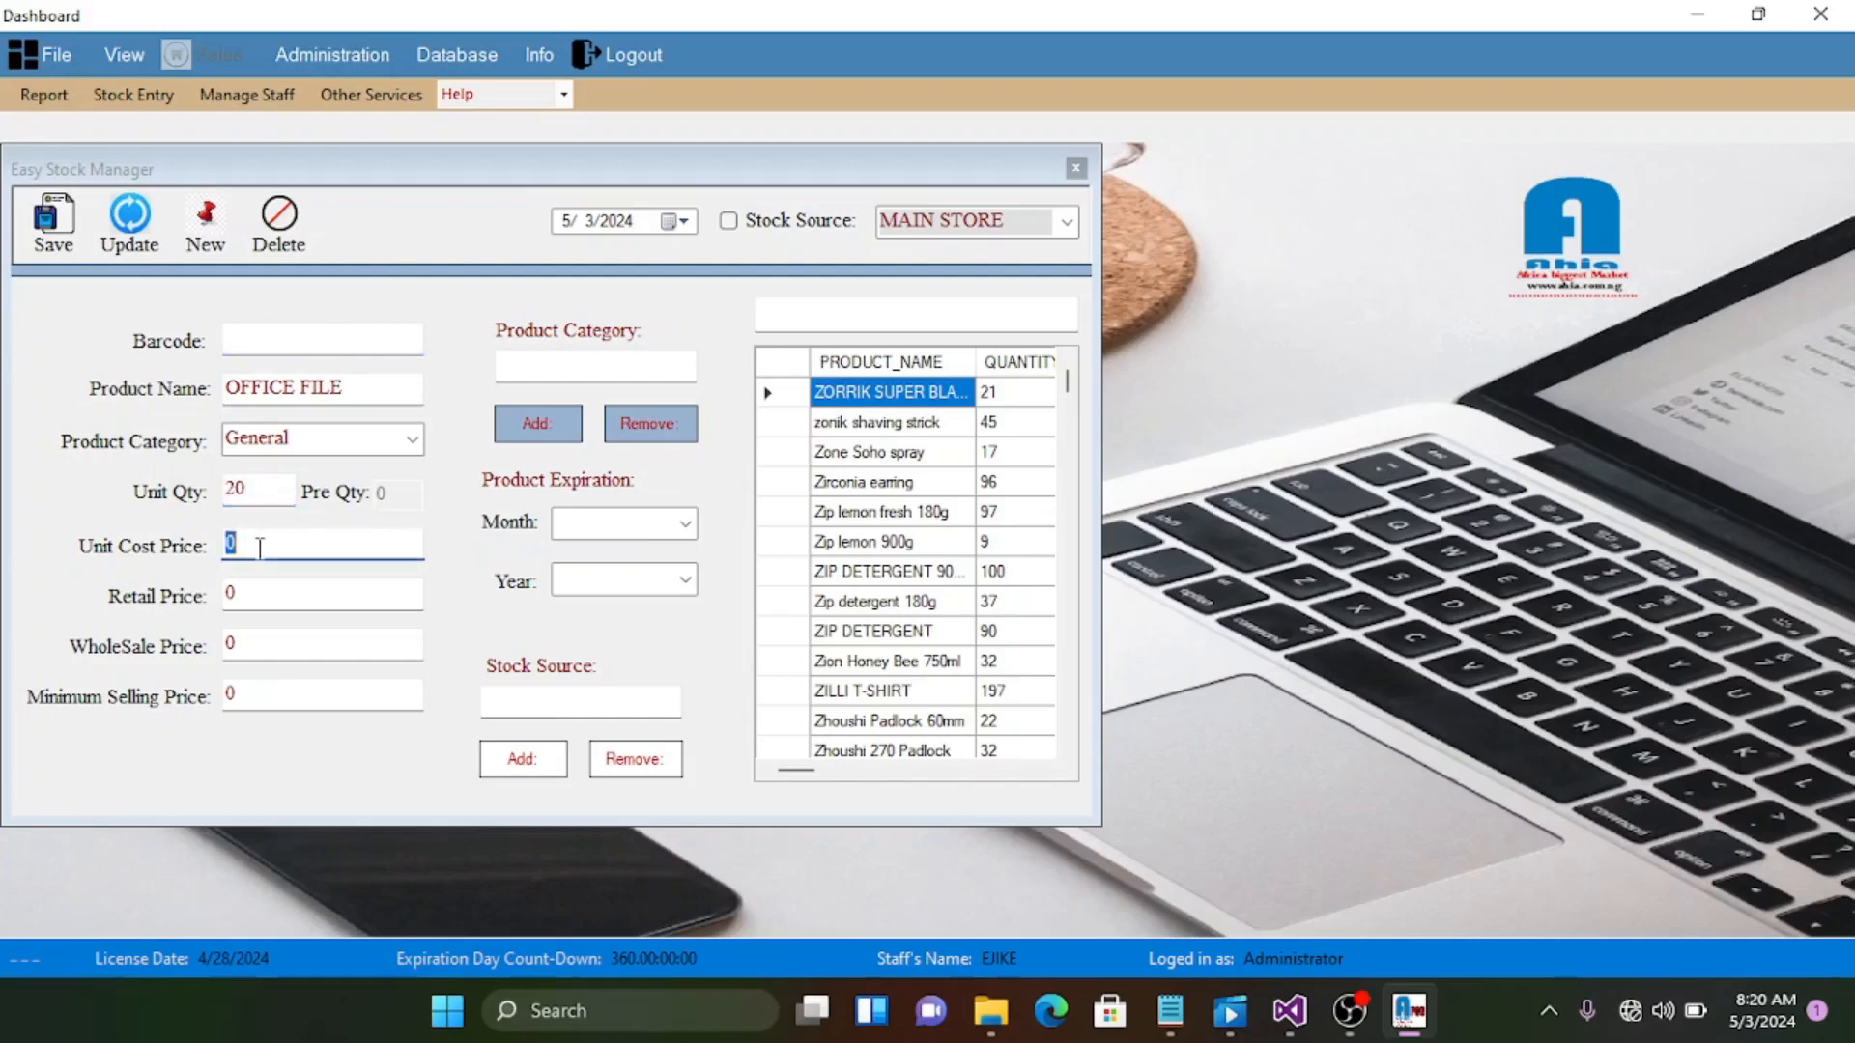
type("200")
left_click(267, 588)
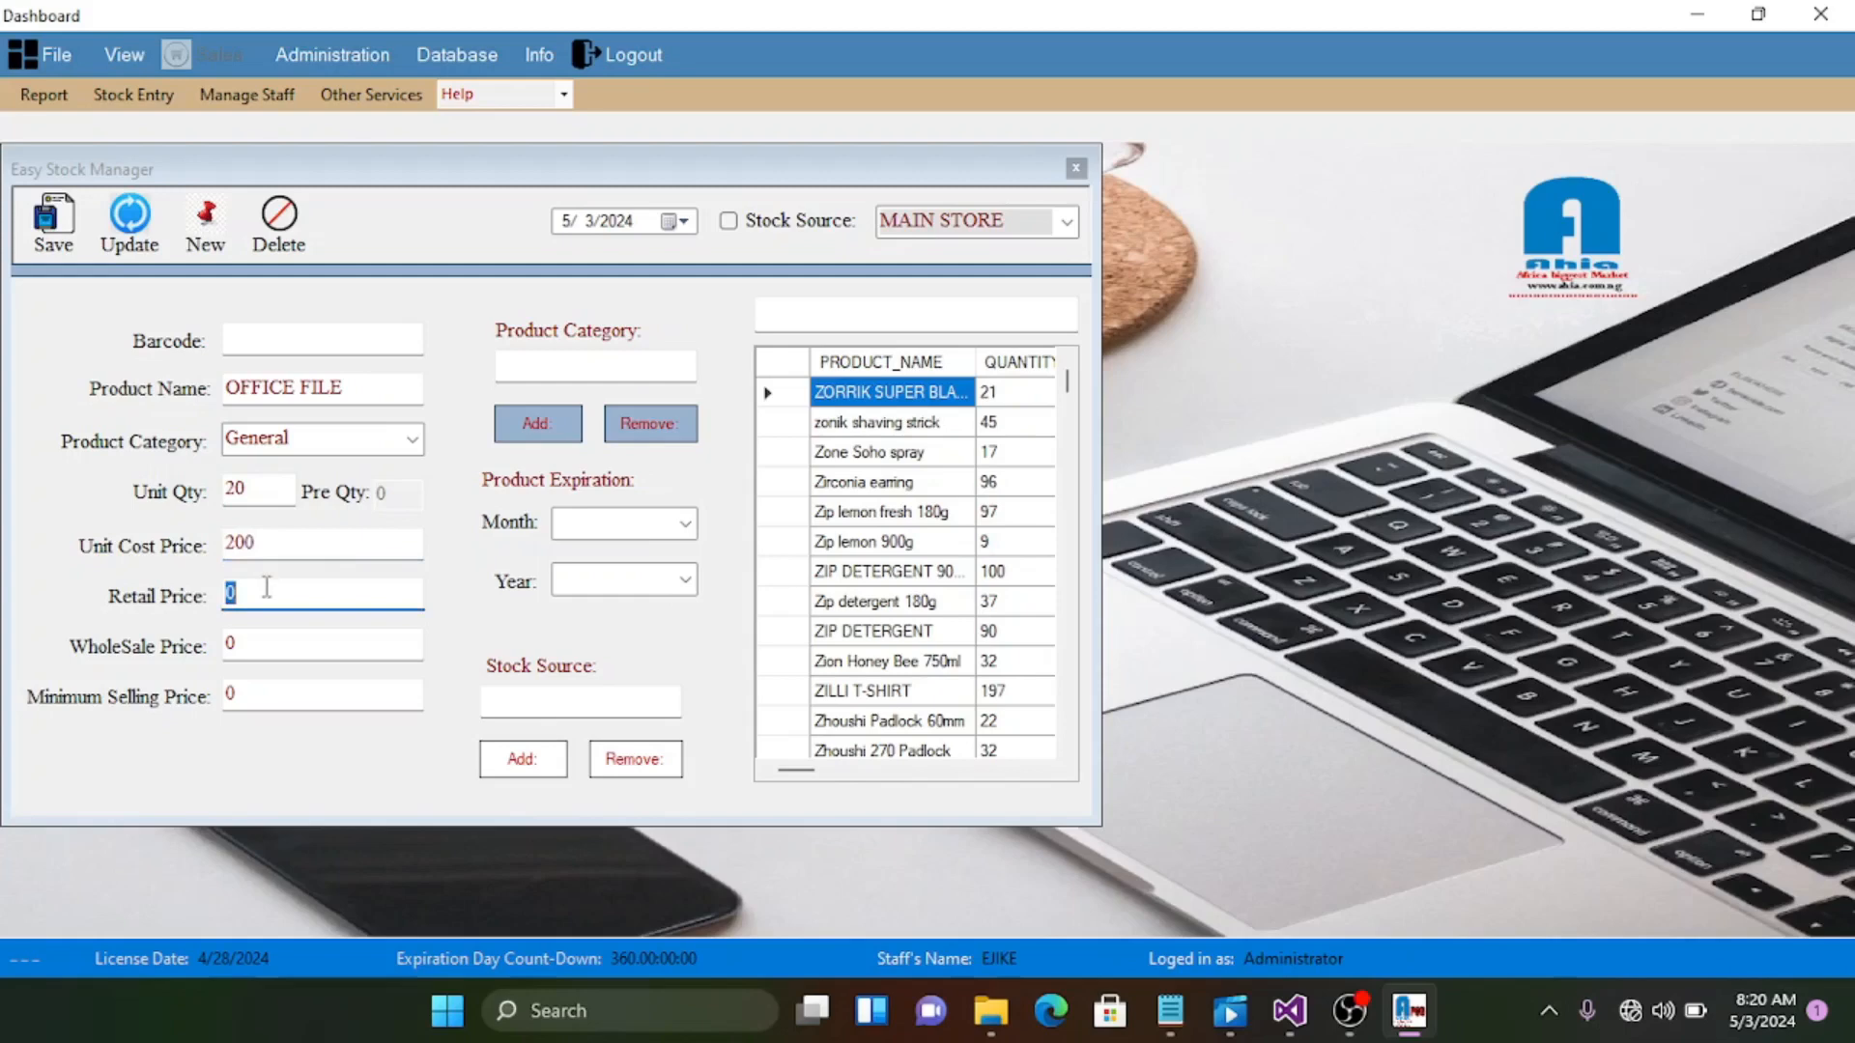
type("300")
left_click(256, 641)
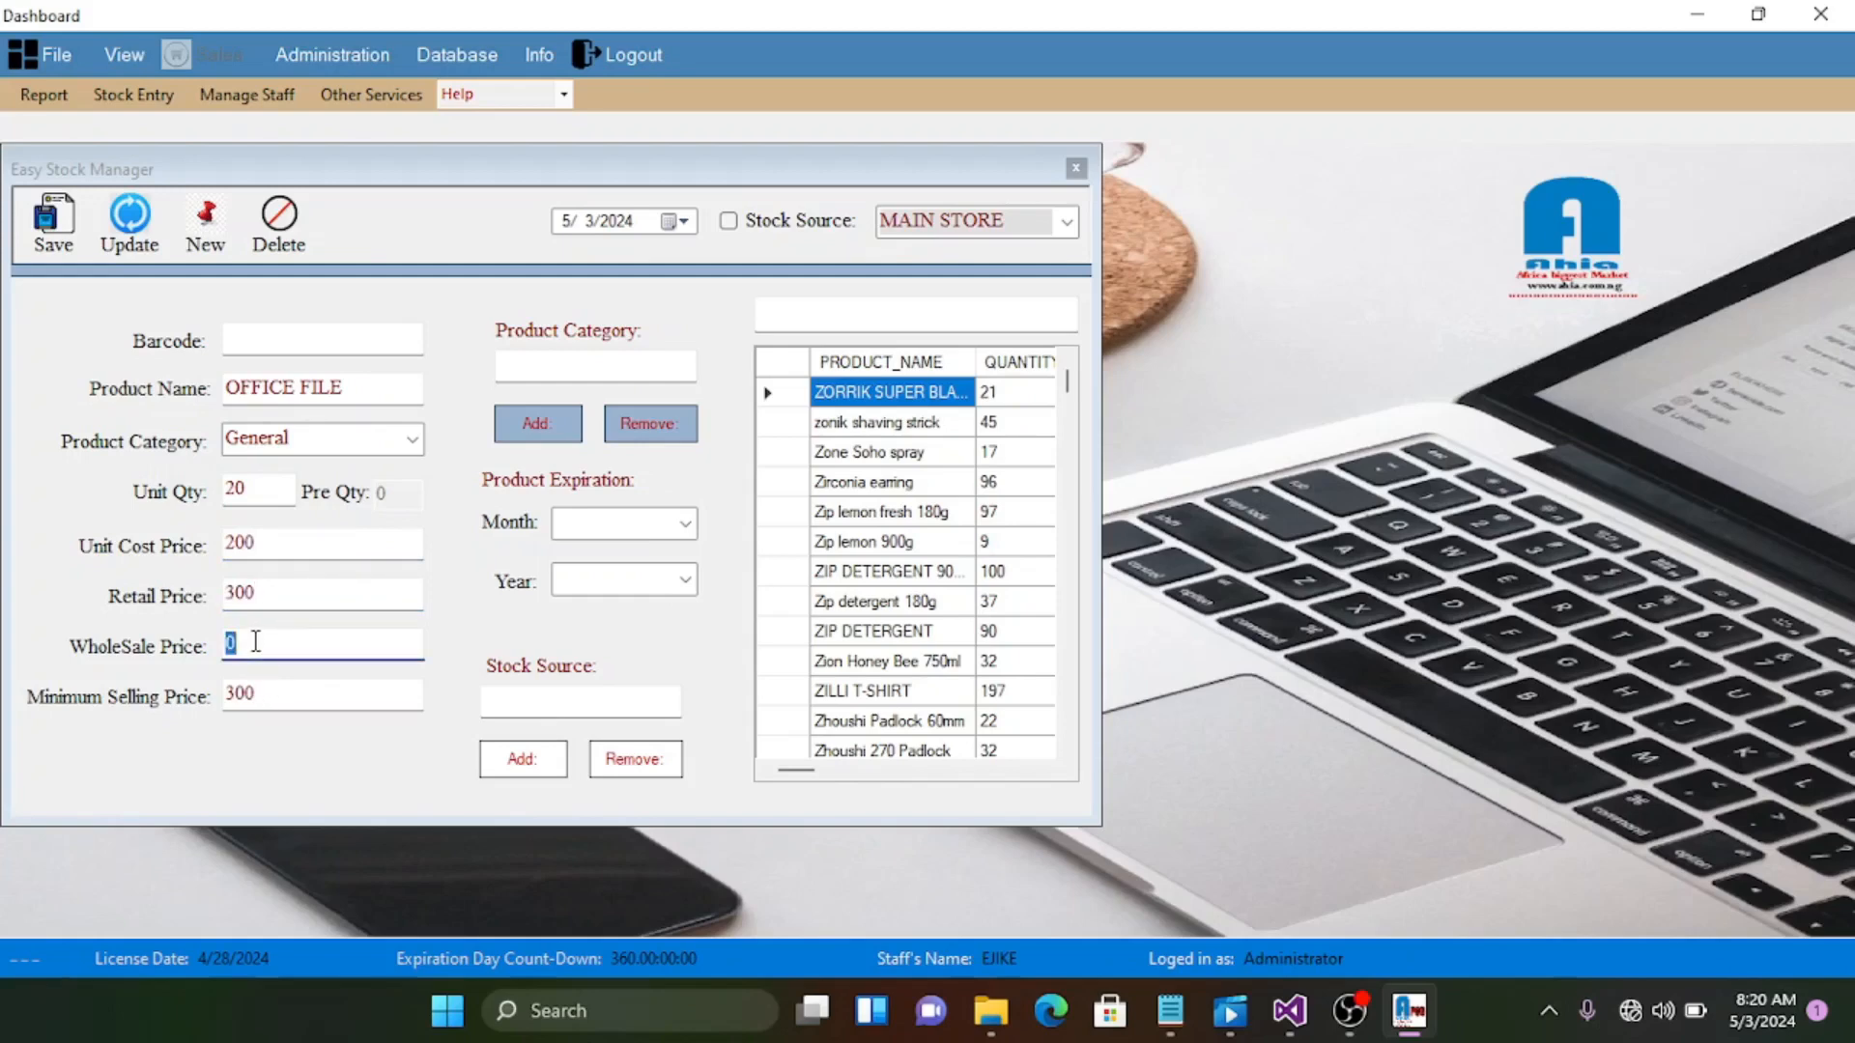
type("25")
left_click(53, 224)
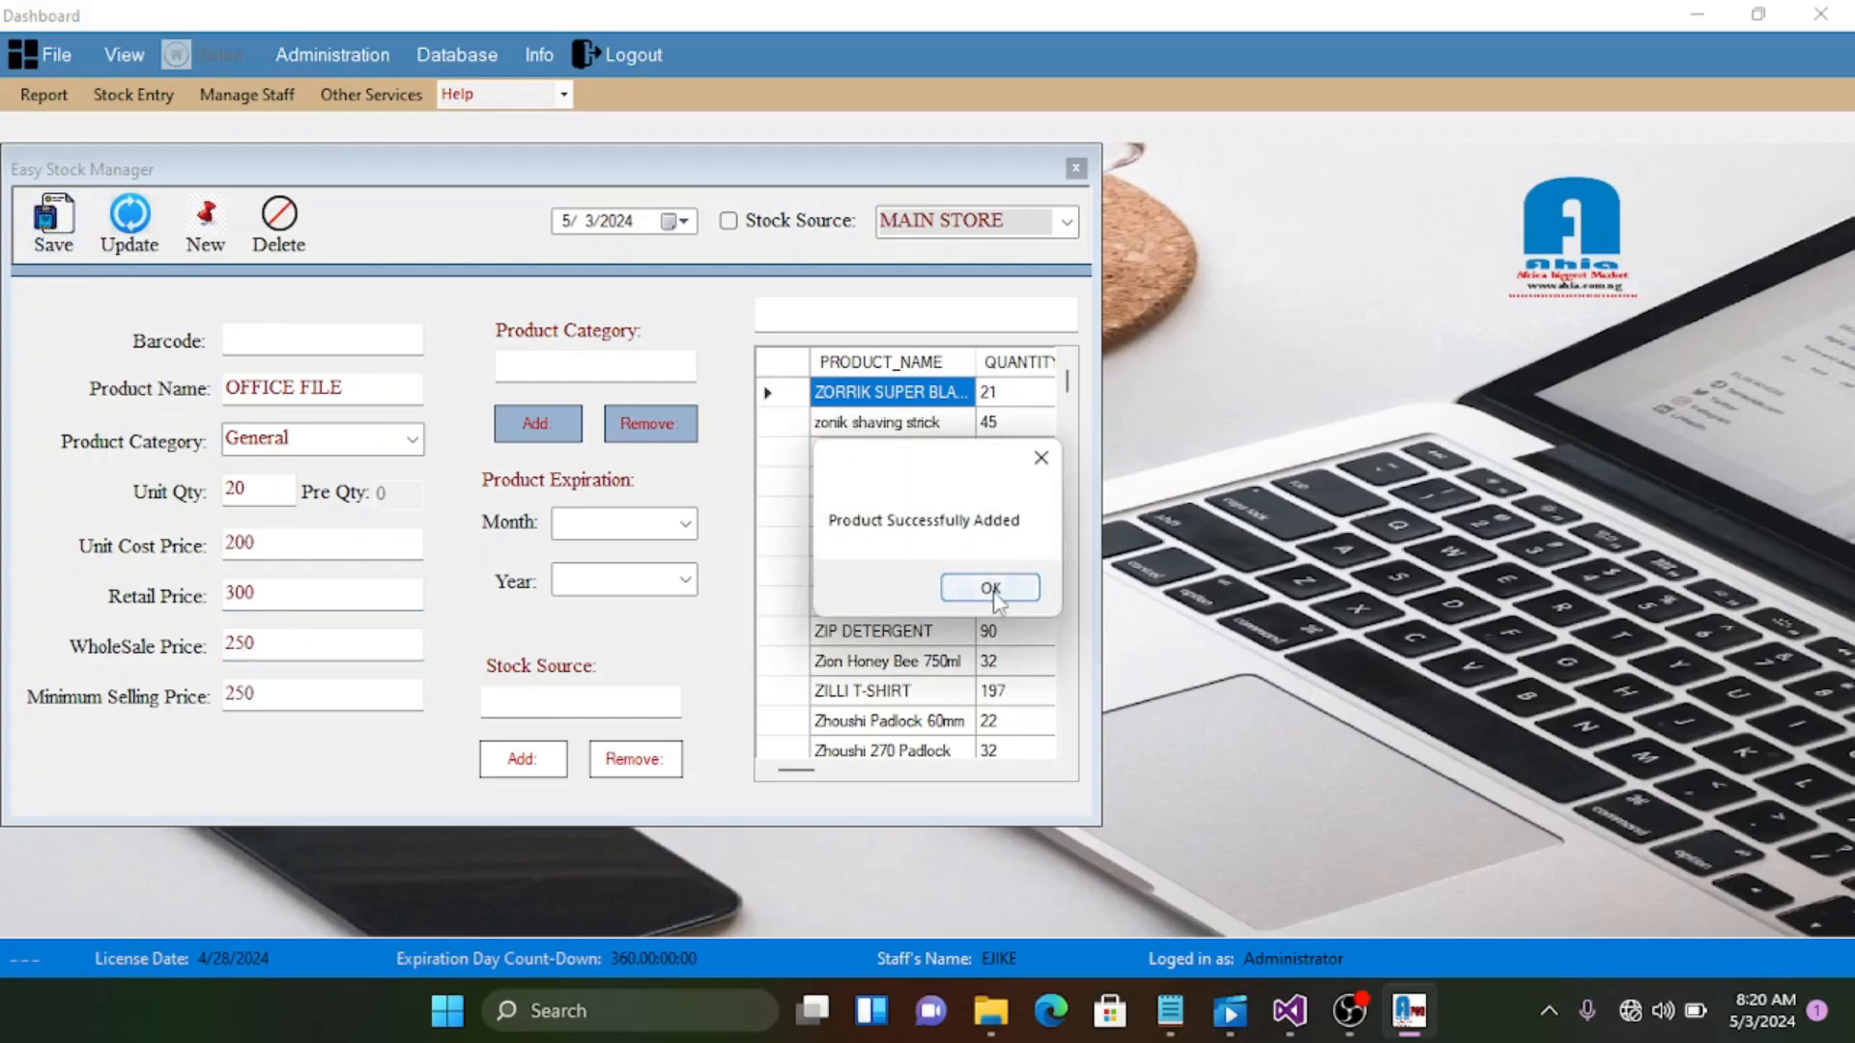
left_click(986, 591)
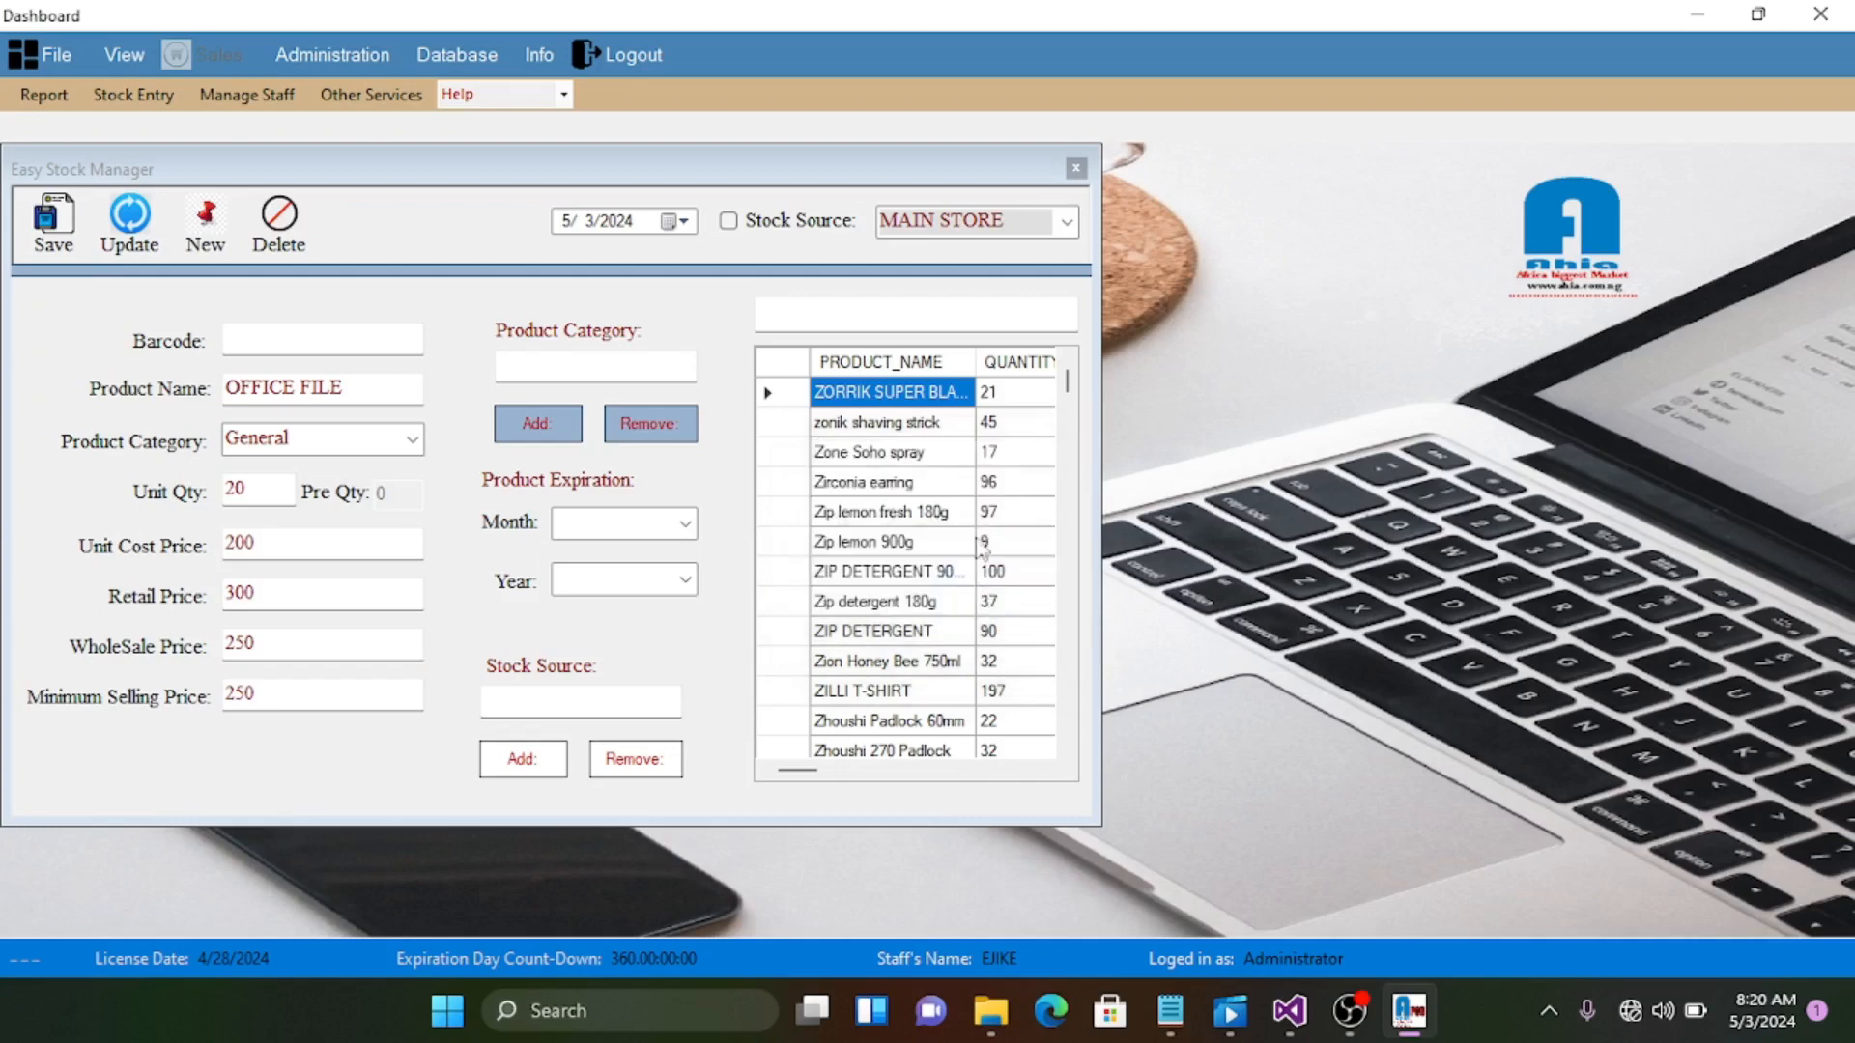
Search the stock list for "office", select OFFICE FILE to check its entry, and close the Easy Stock Manager
left_click(987, 600)
left_click(941, 320)
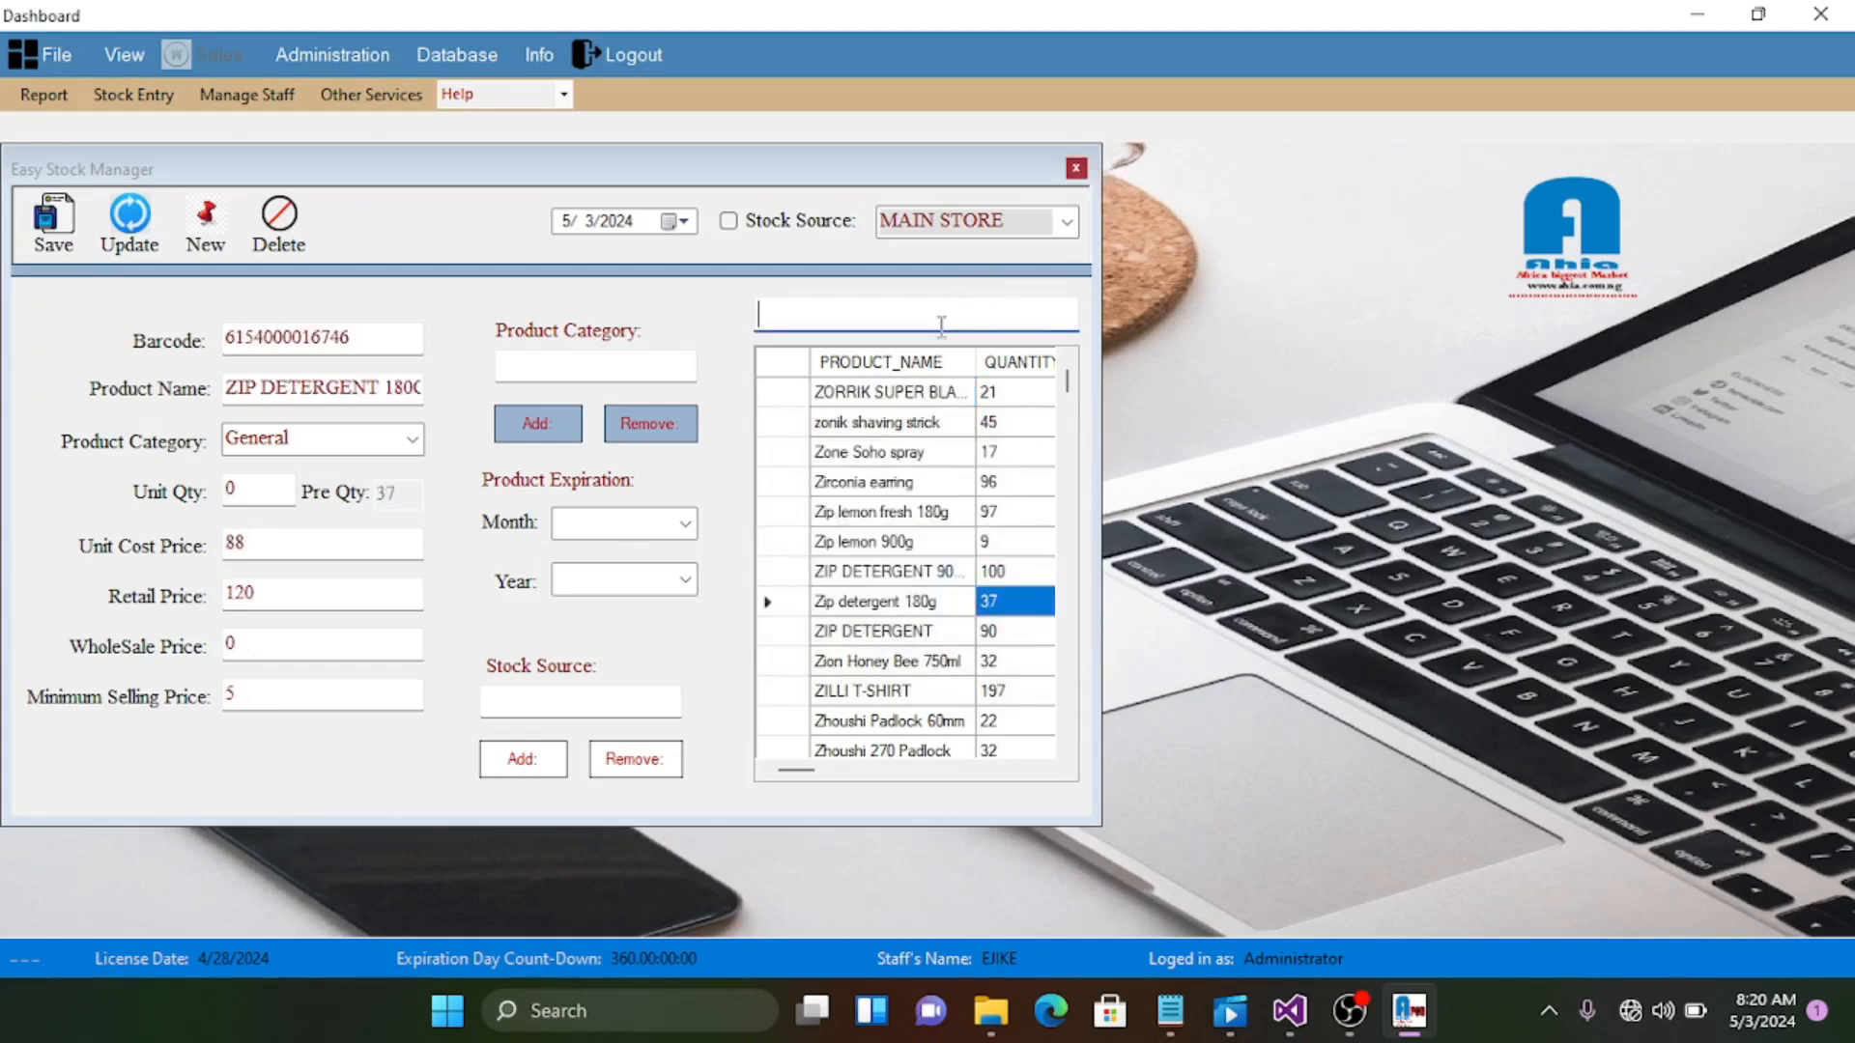
type("office")
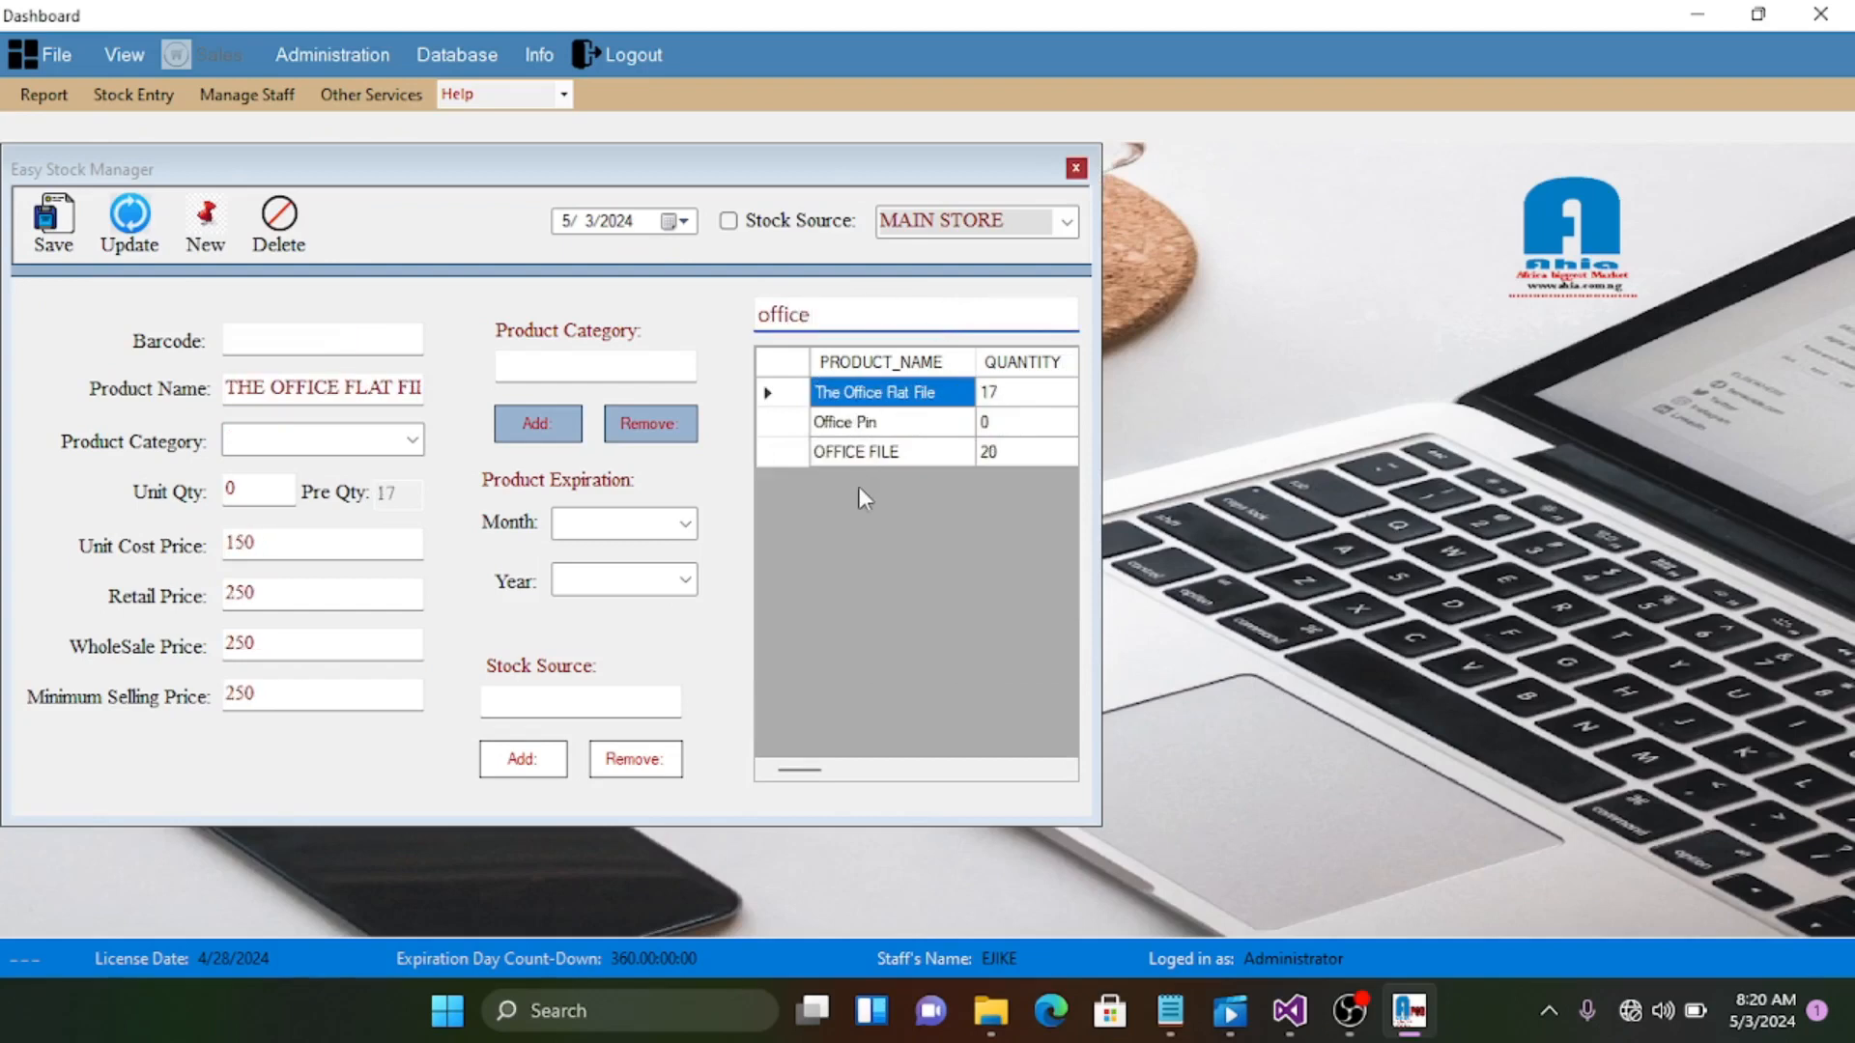
left_click(860, 452)
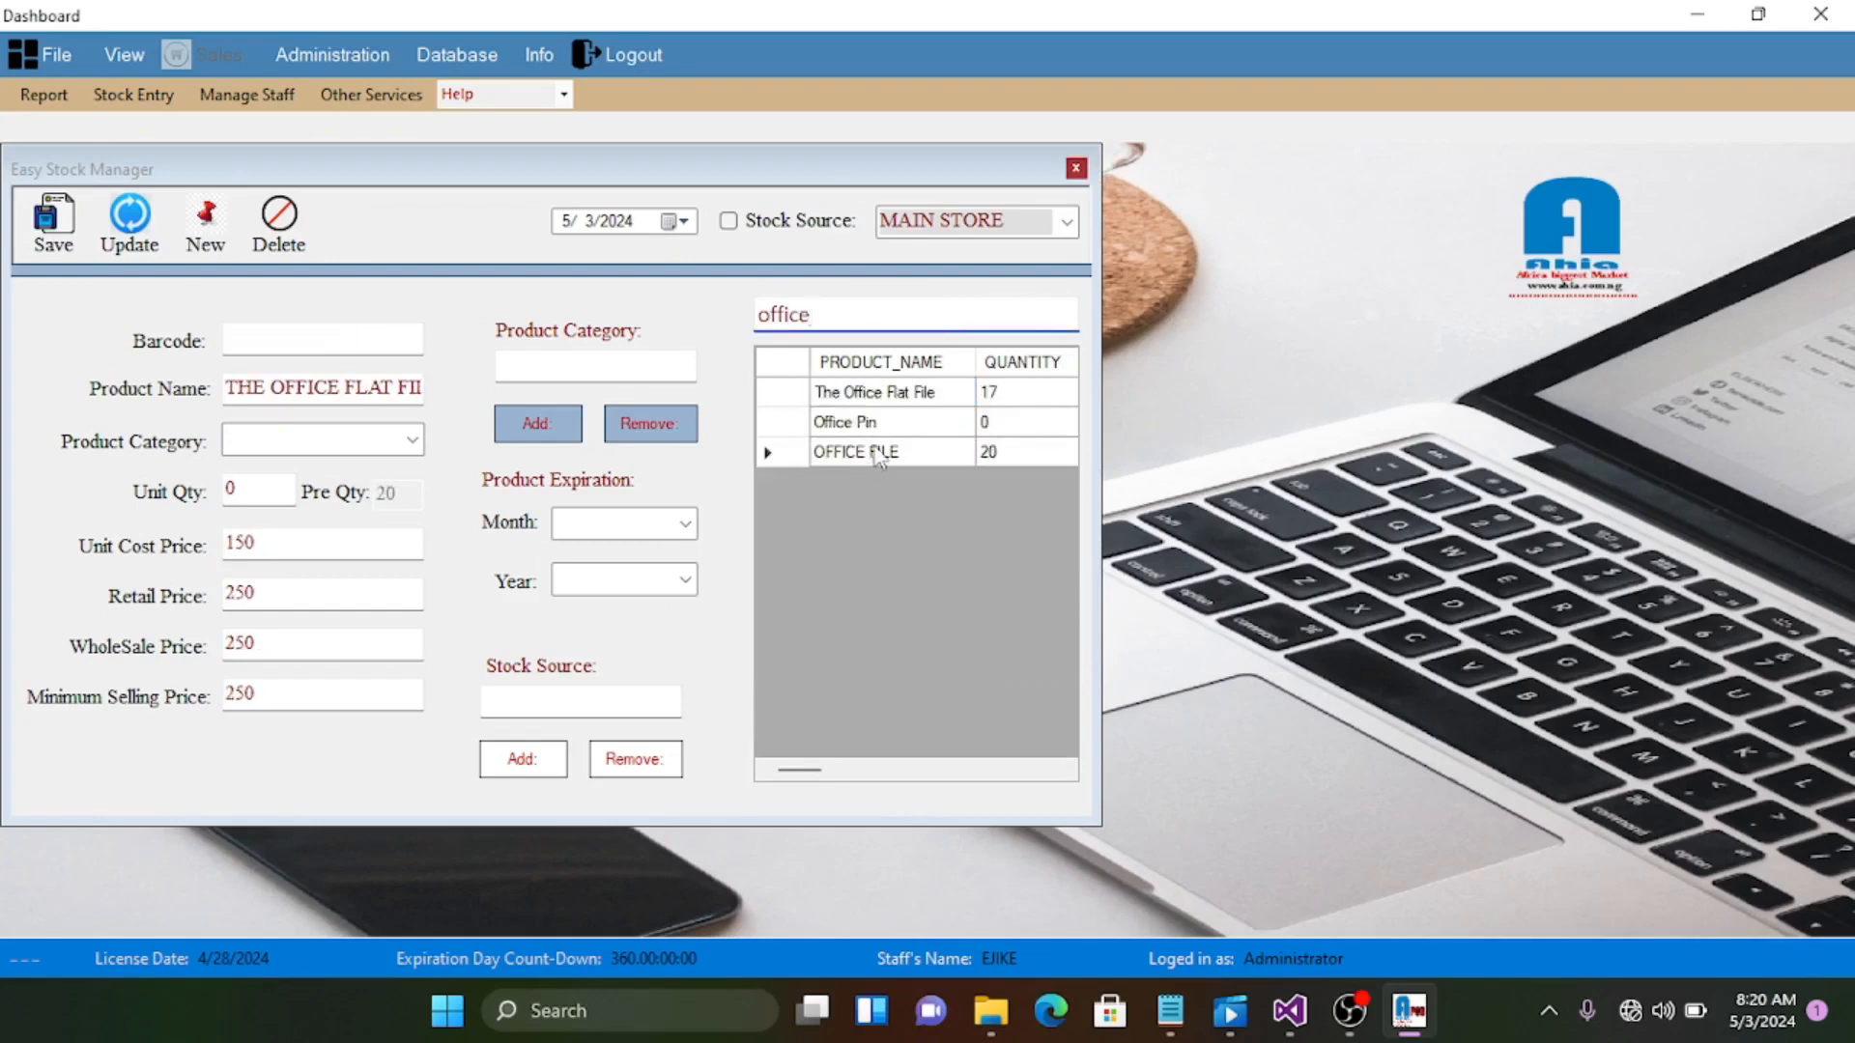
left_click(1075, 168)
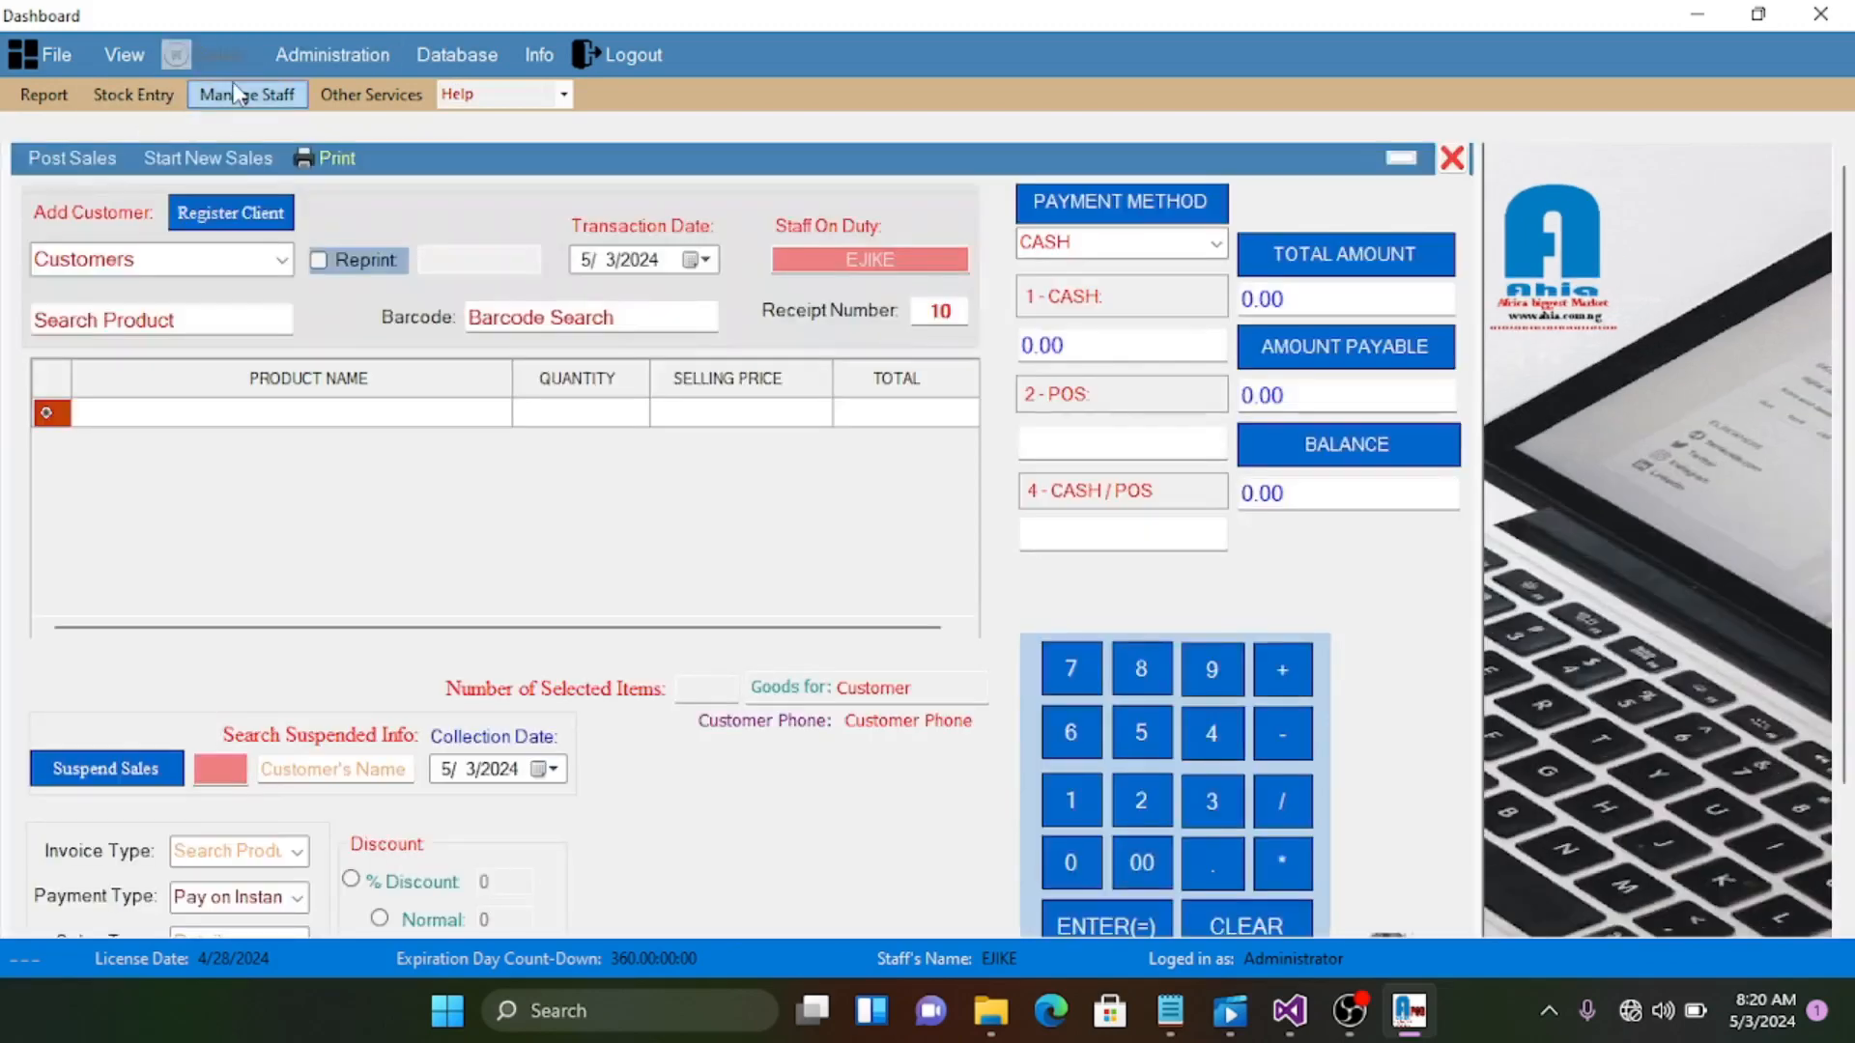
Search the sales products for "office", add OFFICE FILE to the sale and set its quantity to 2
left_click(205, 319)
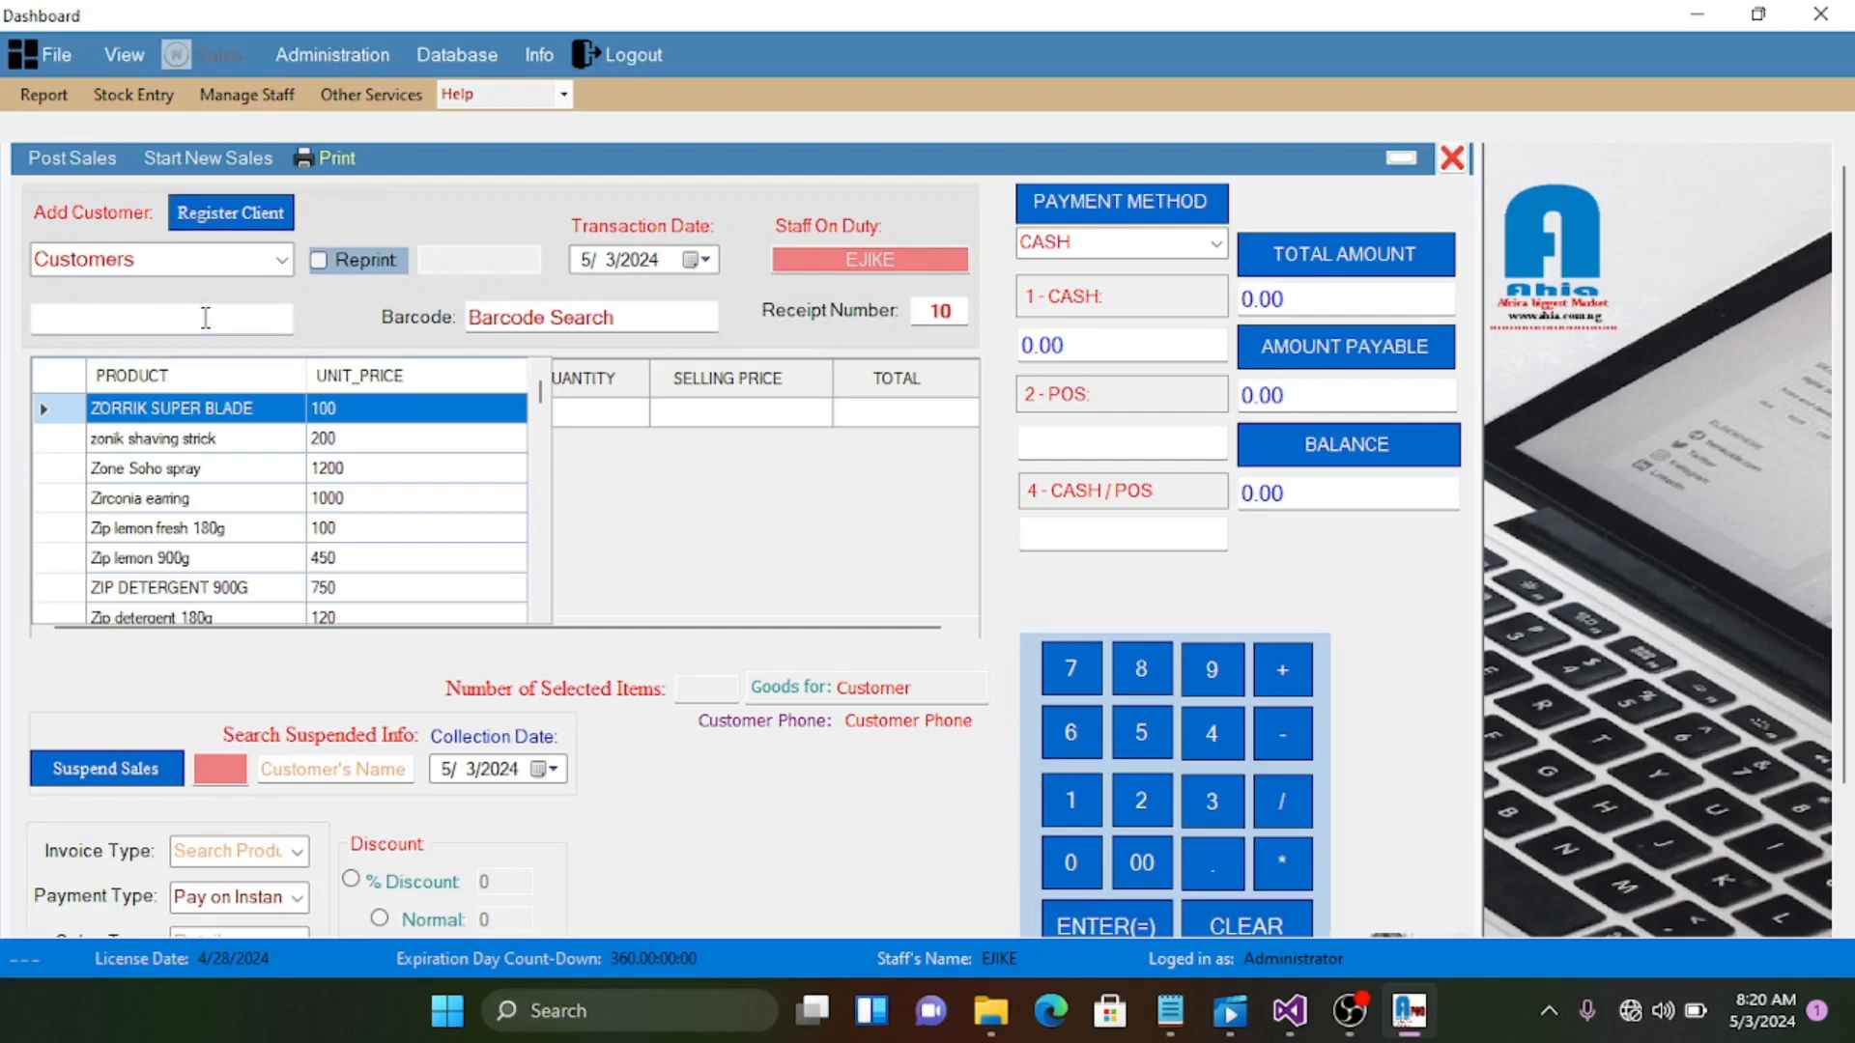
type("office")
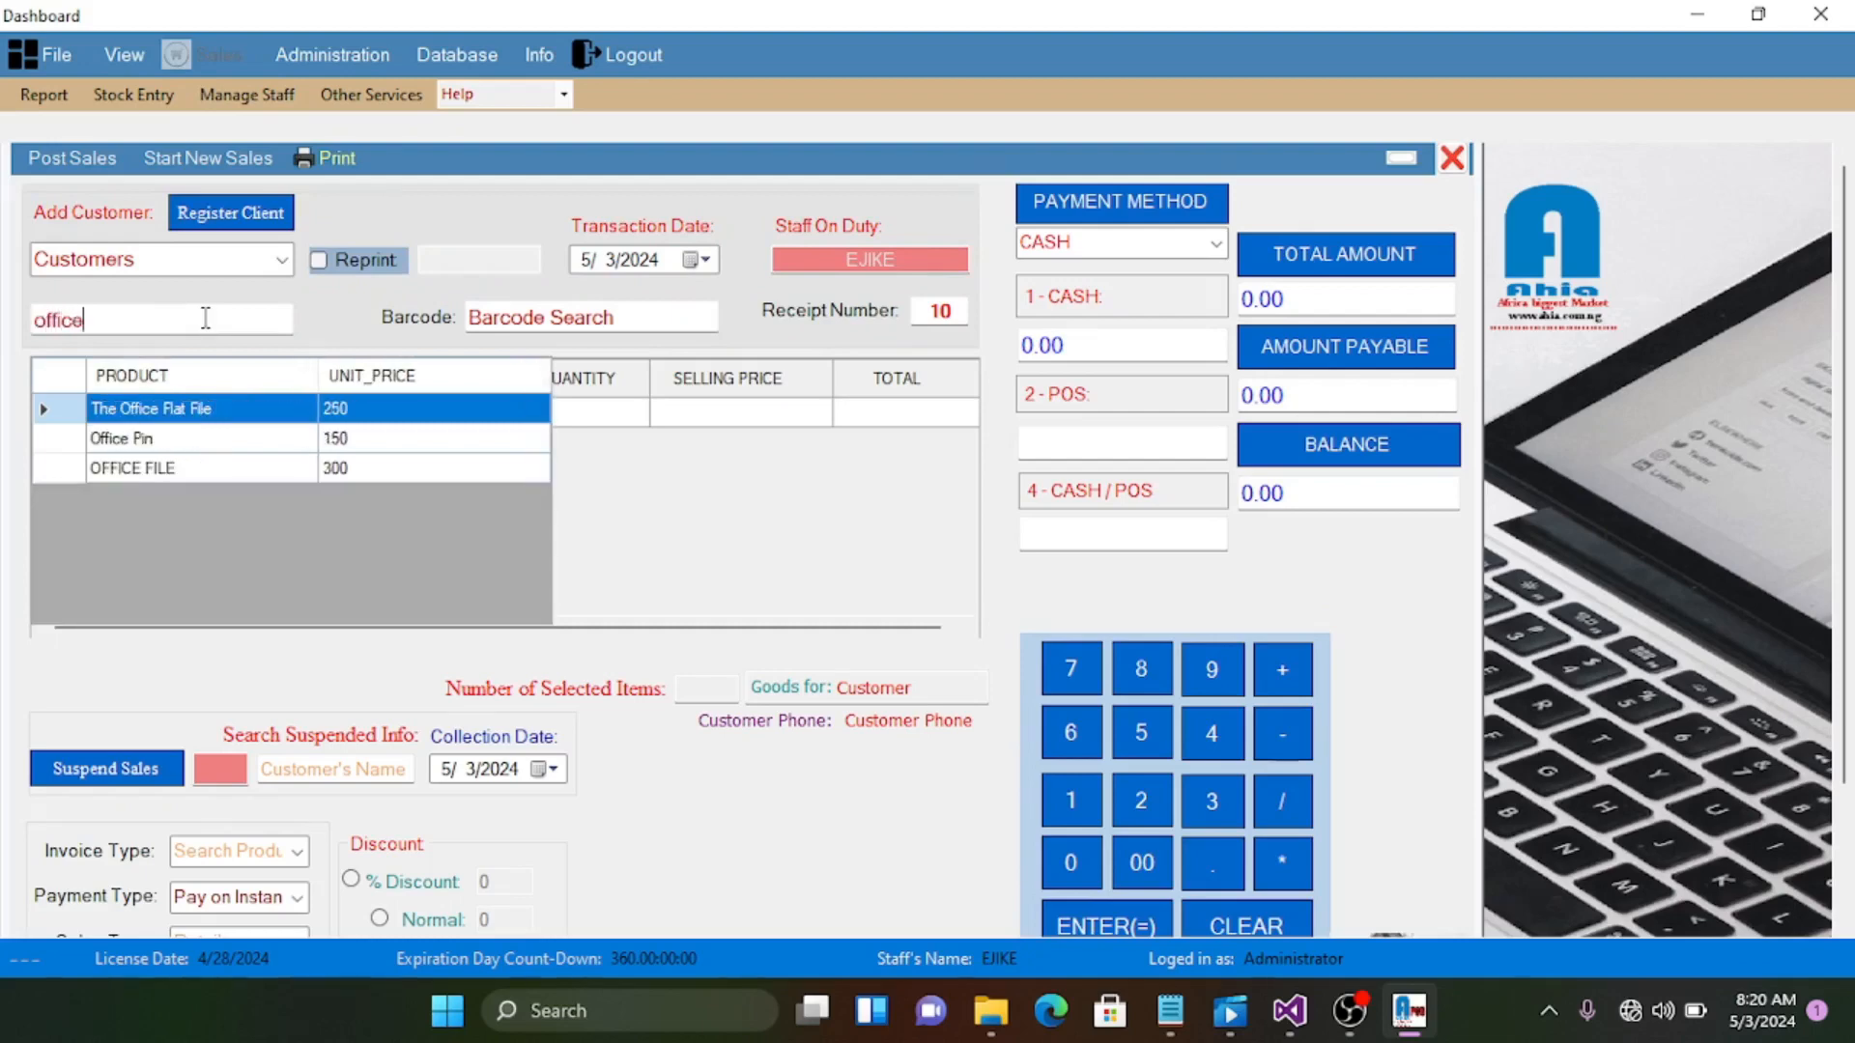
left_click(190, 471)
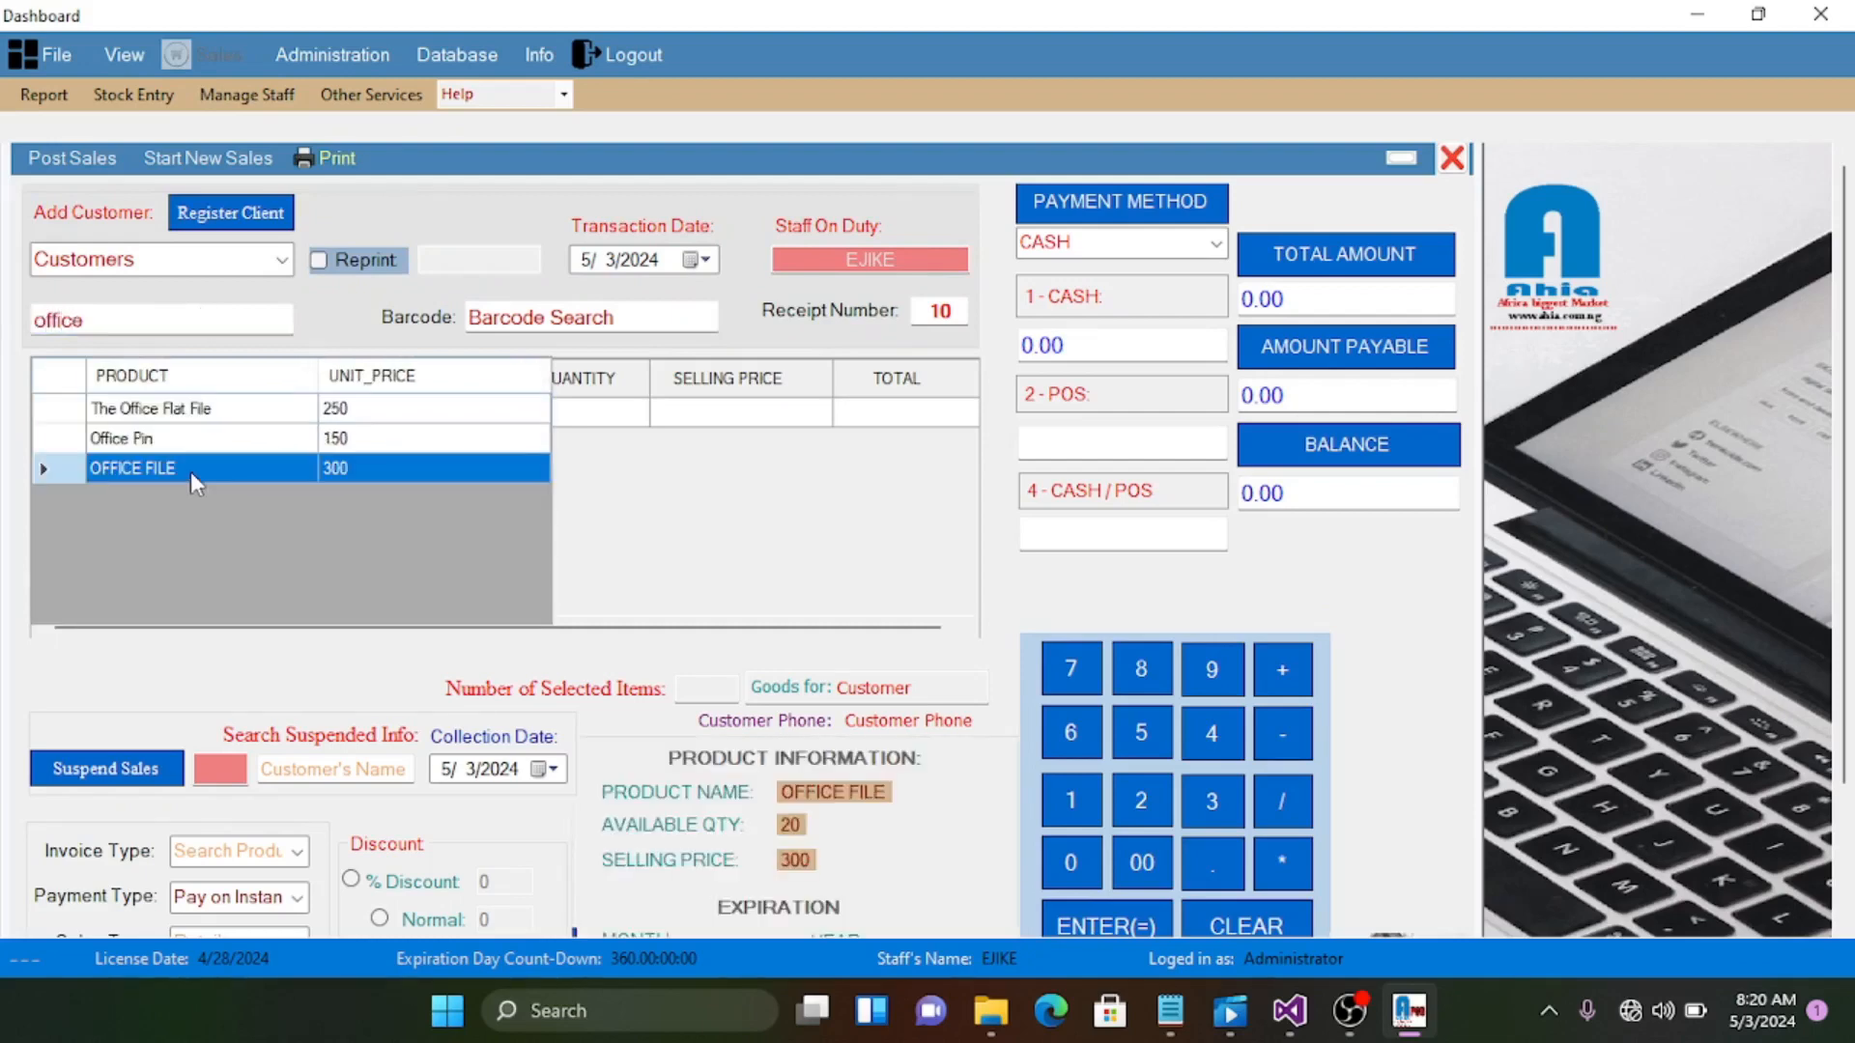
double_click(189, 468)
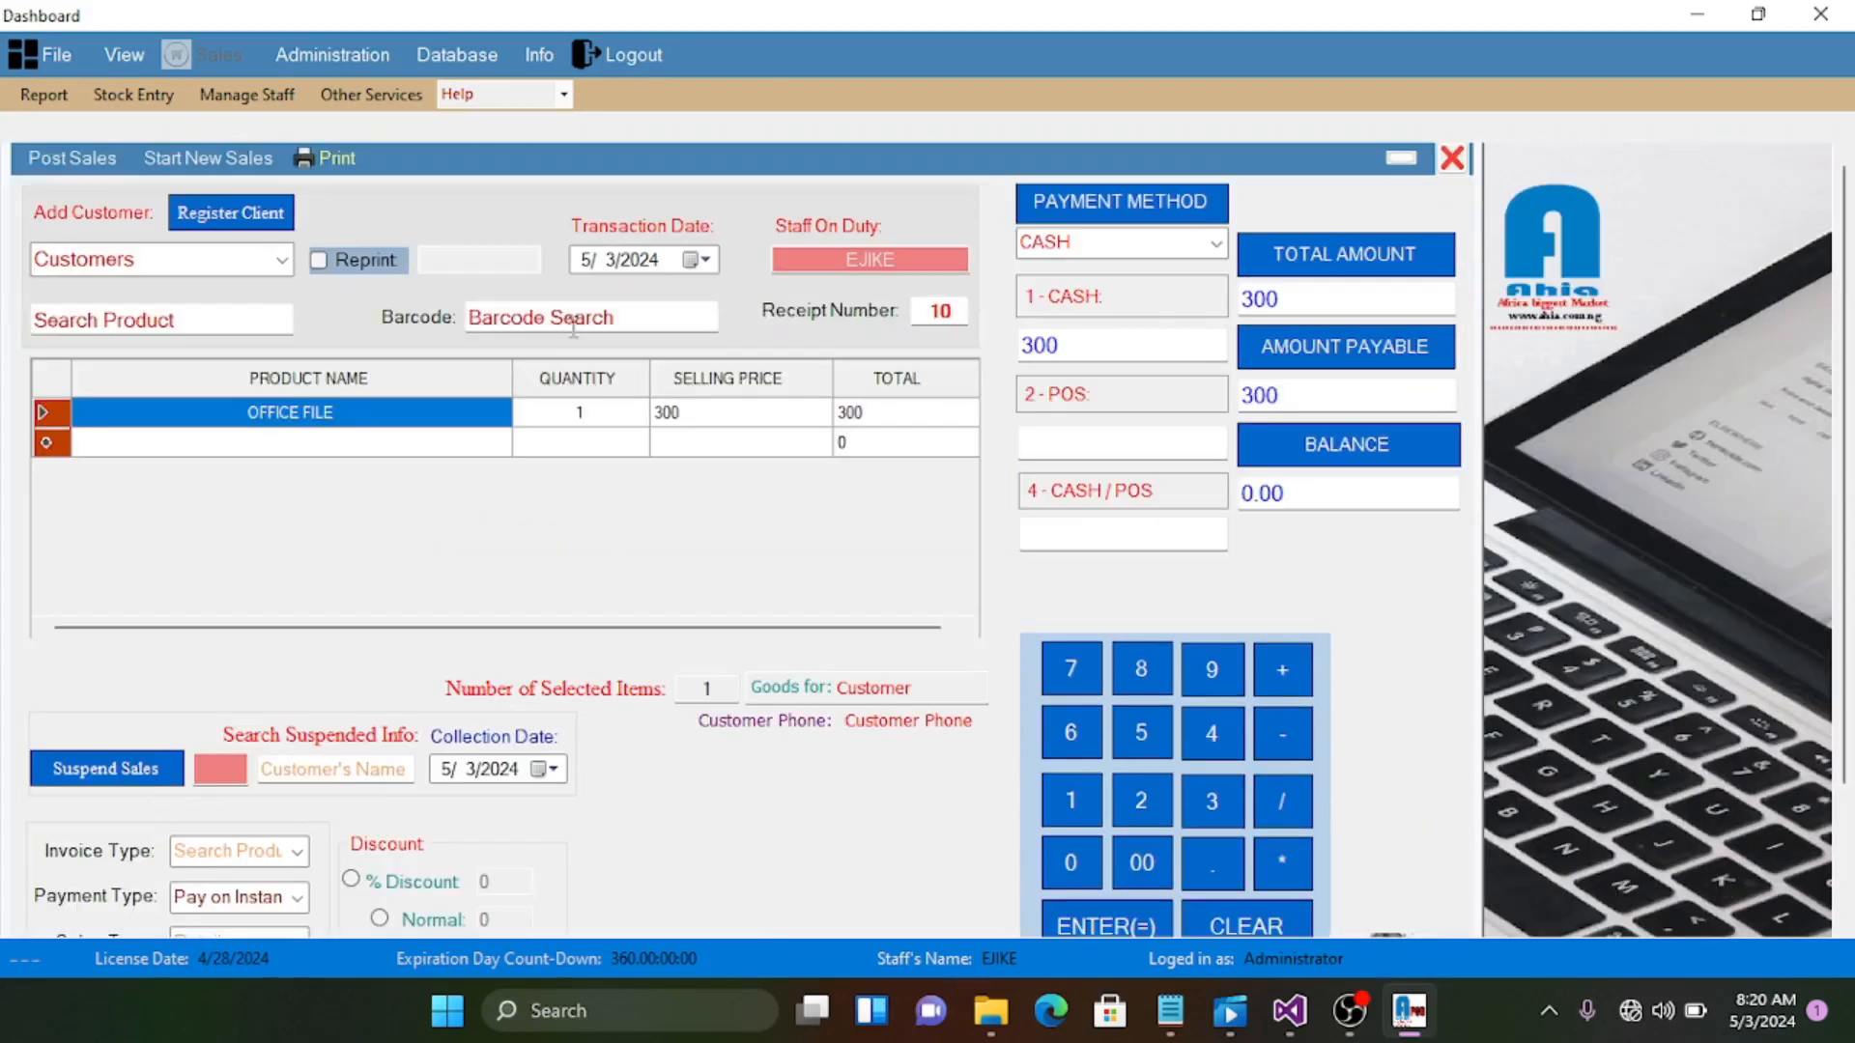
left_click(605, 417)
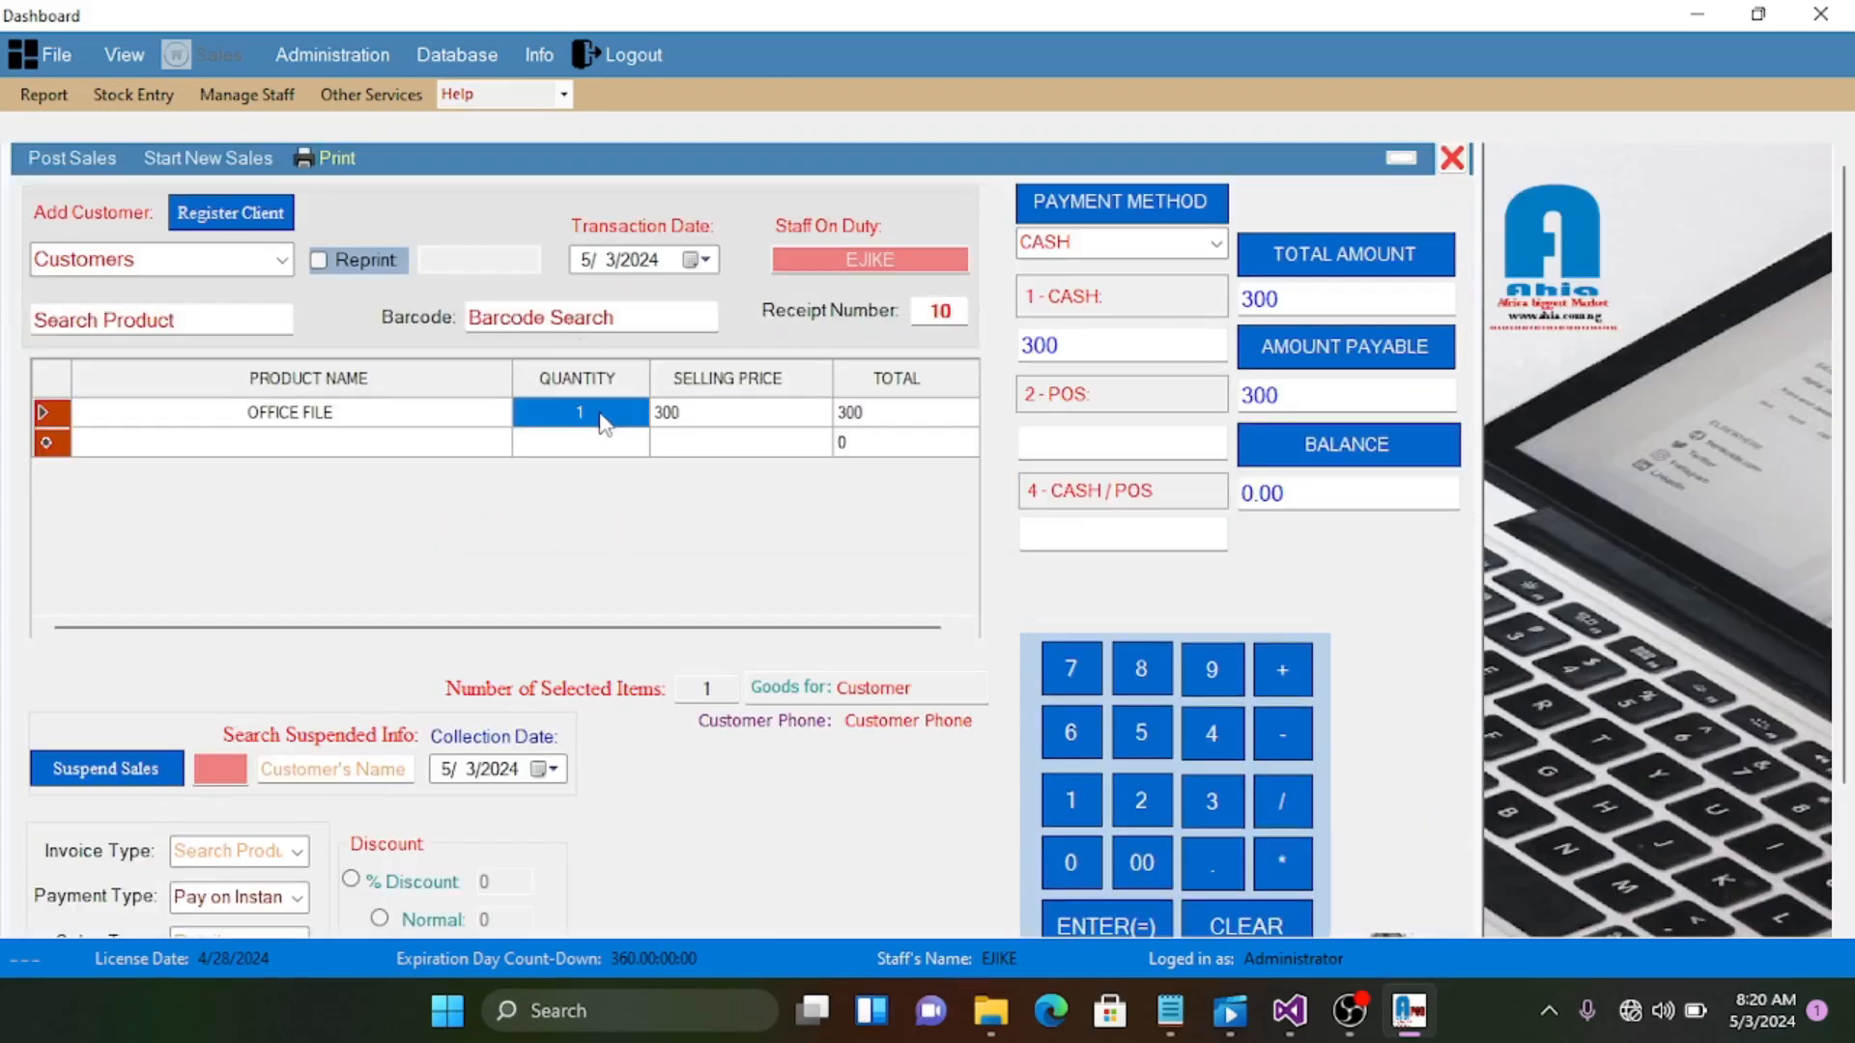
type("2")
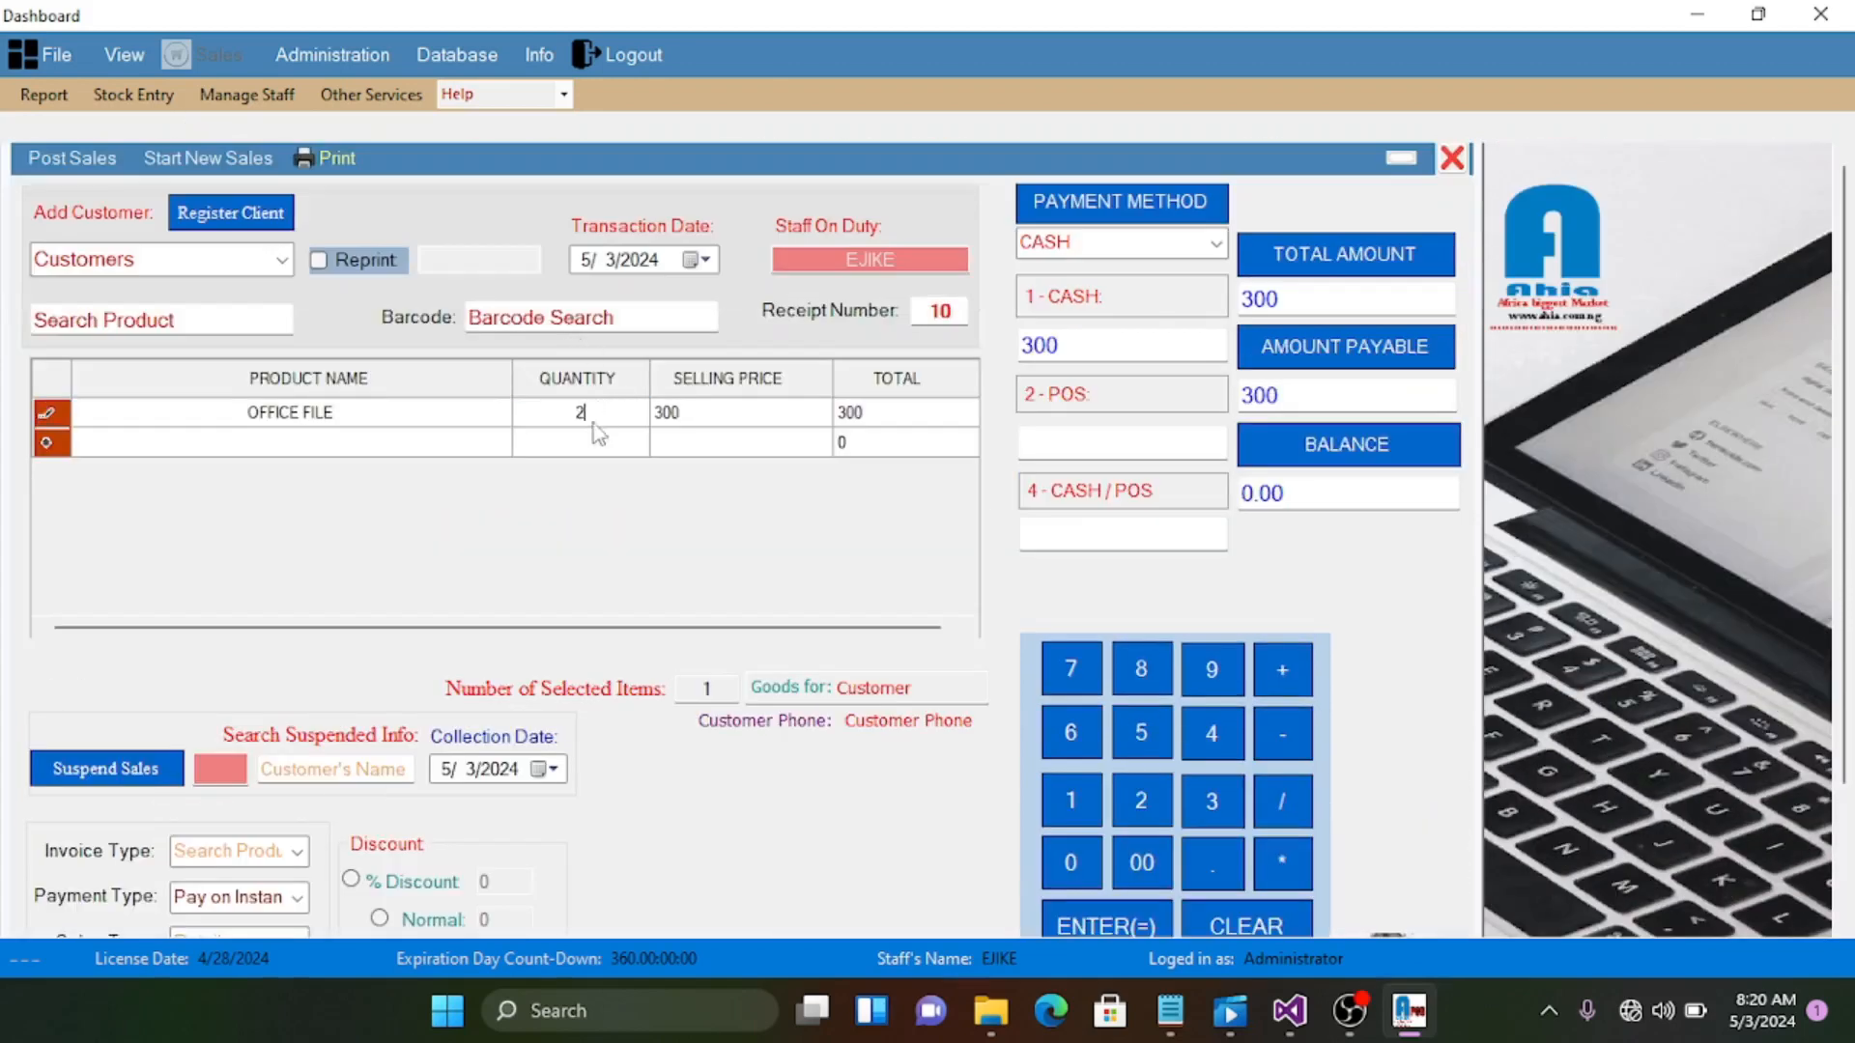
left_click(473, 418)
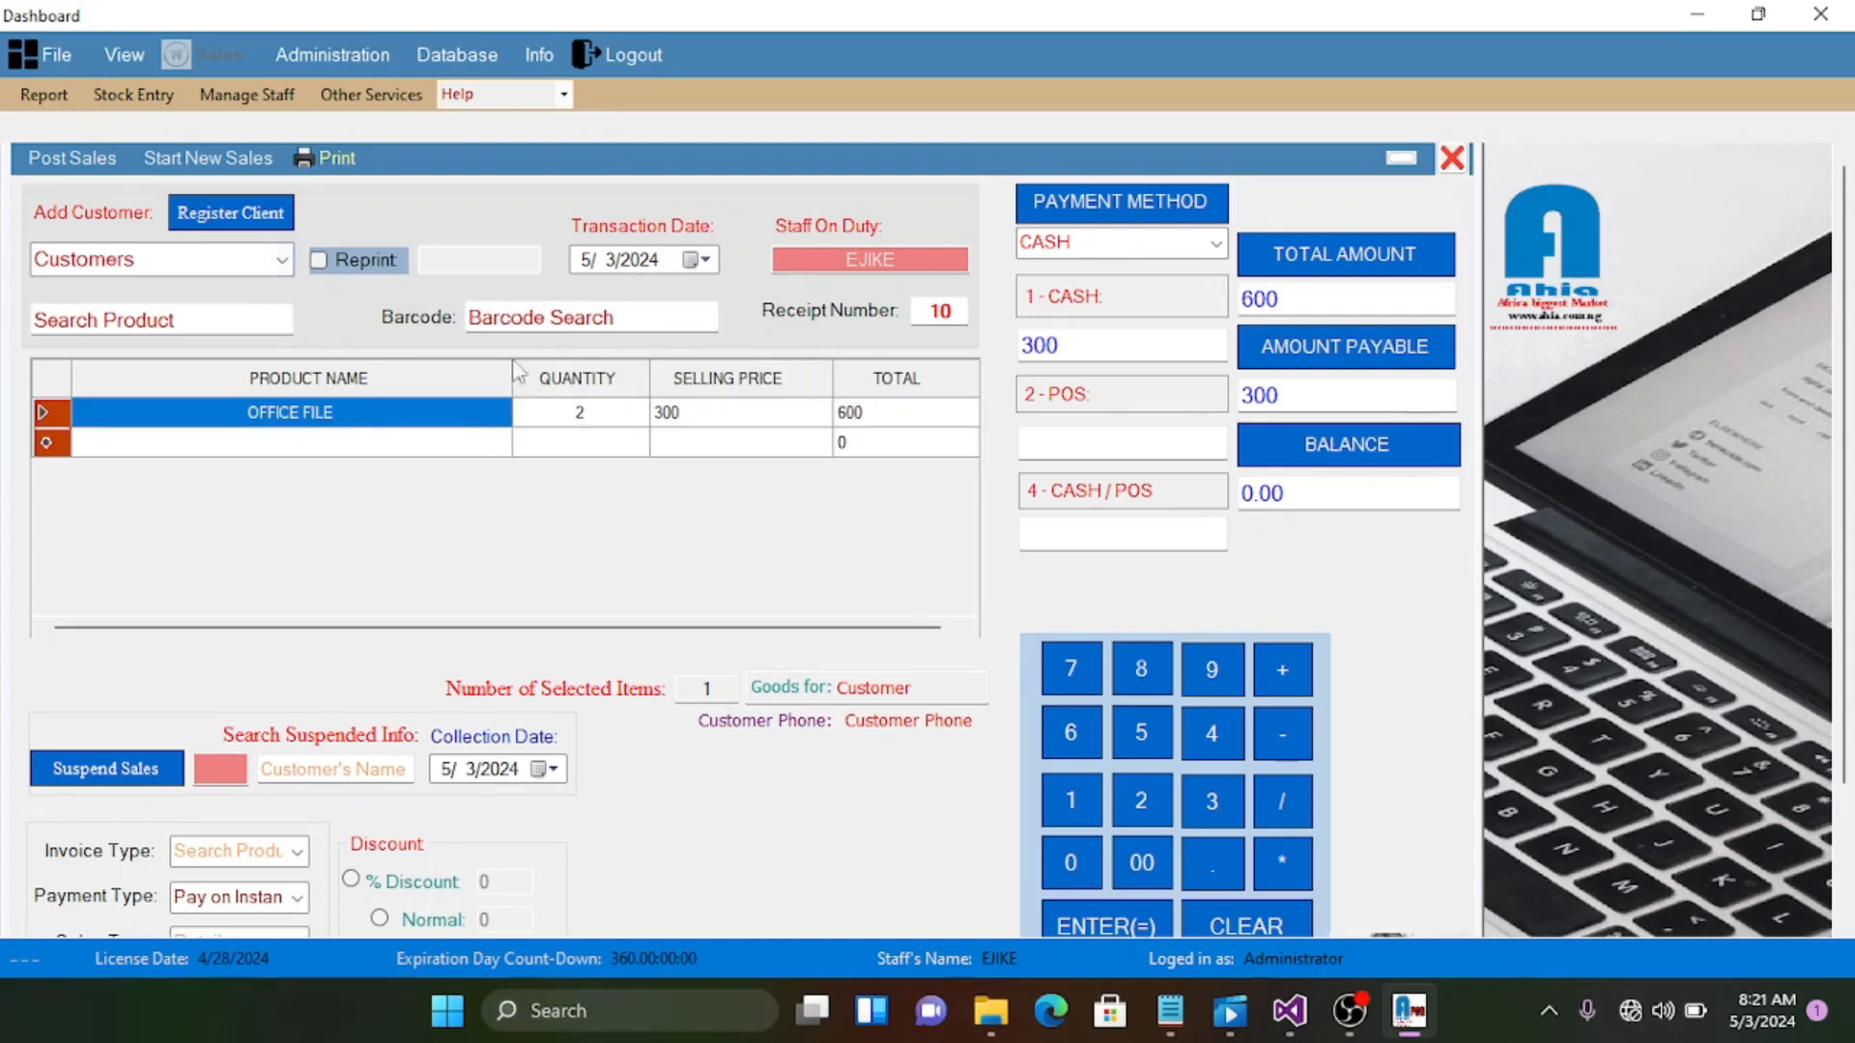
Post the OFFICE FILE sale with the default customer entry and decline printing the receipt
left_click(281, 261)
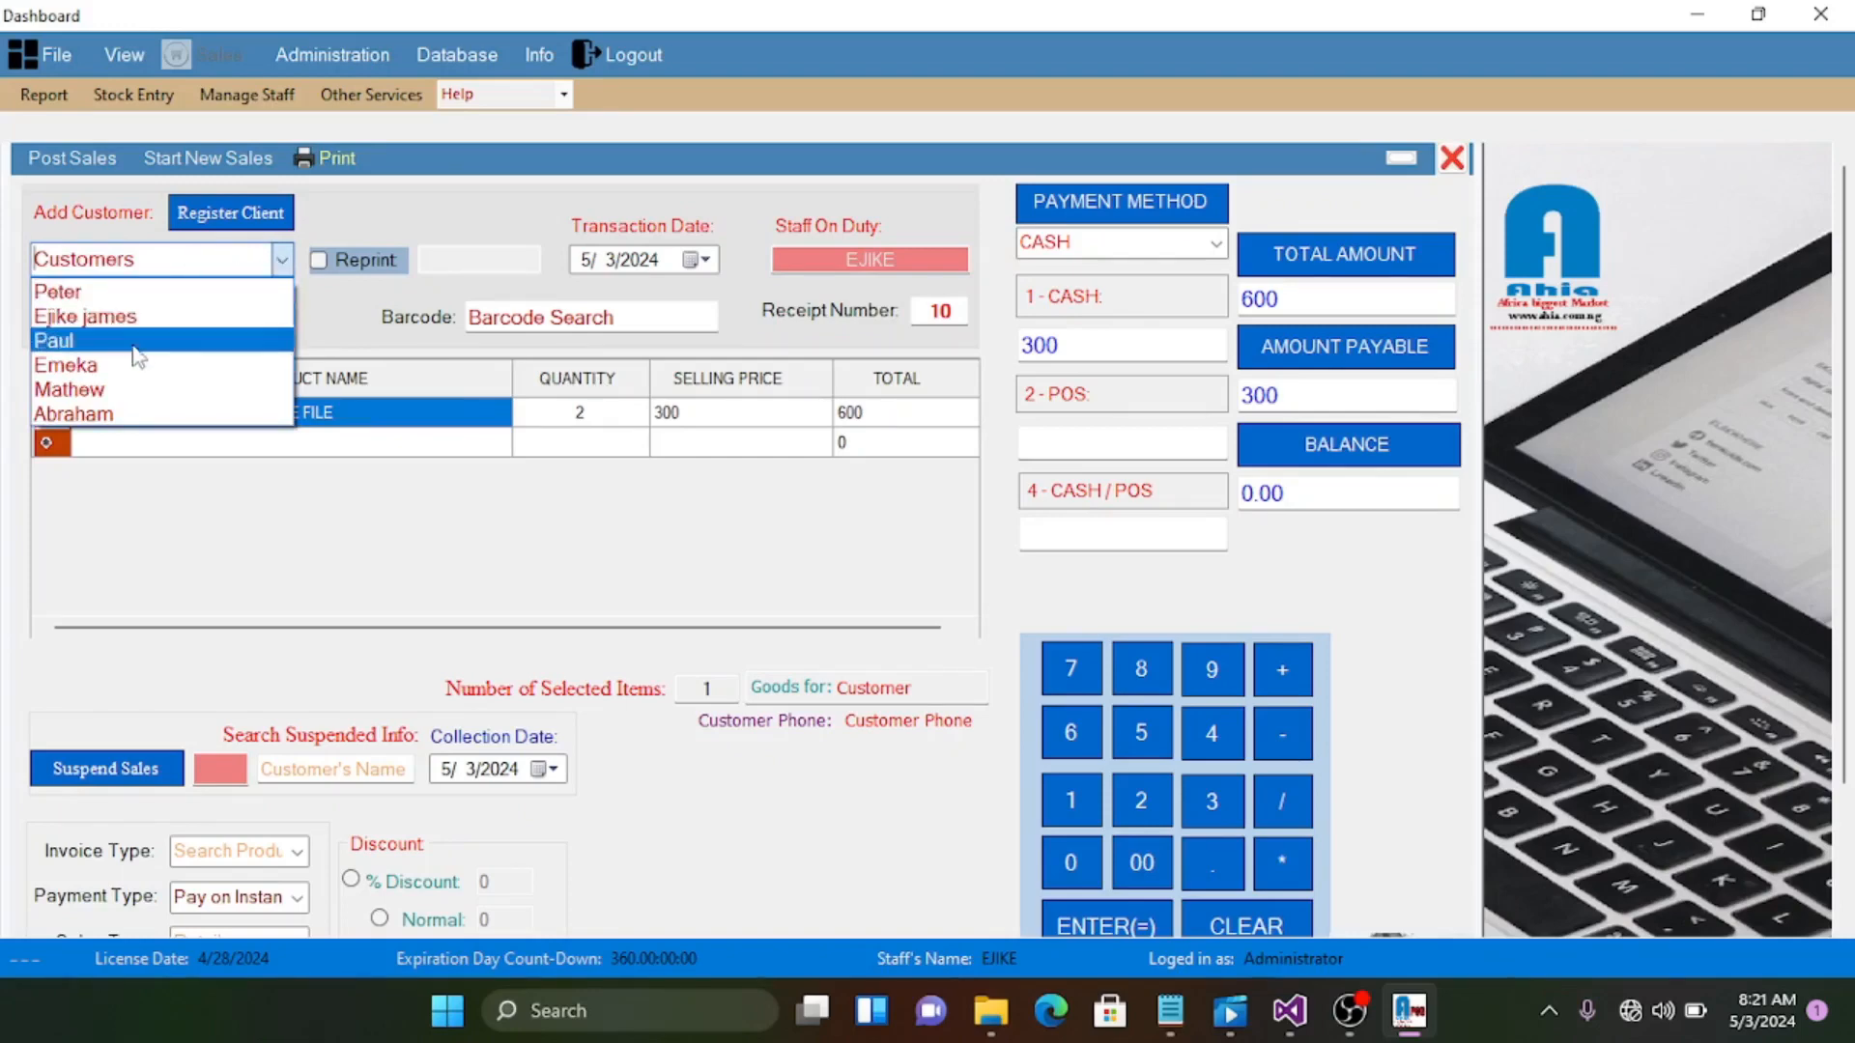
left_click(451, 530)
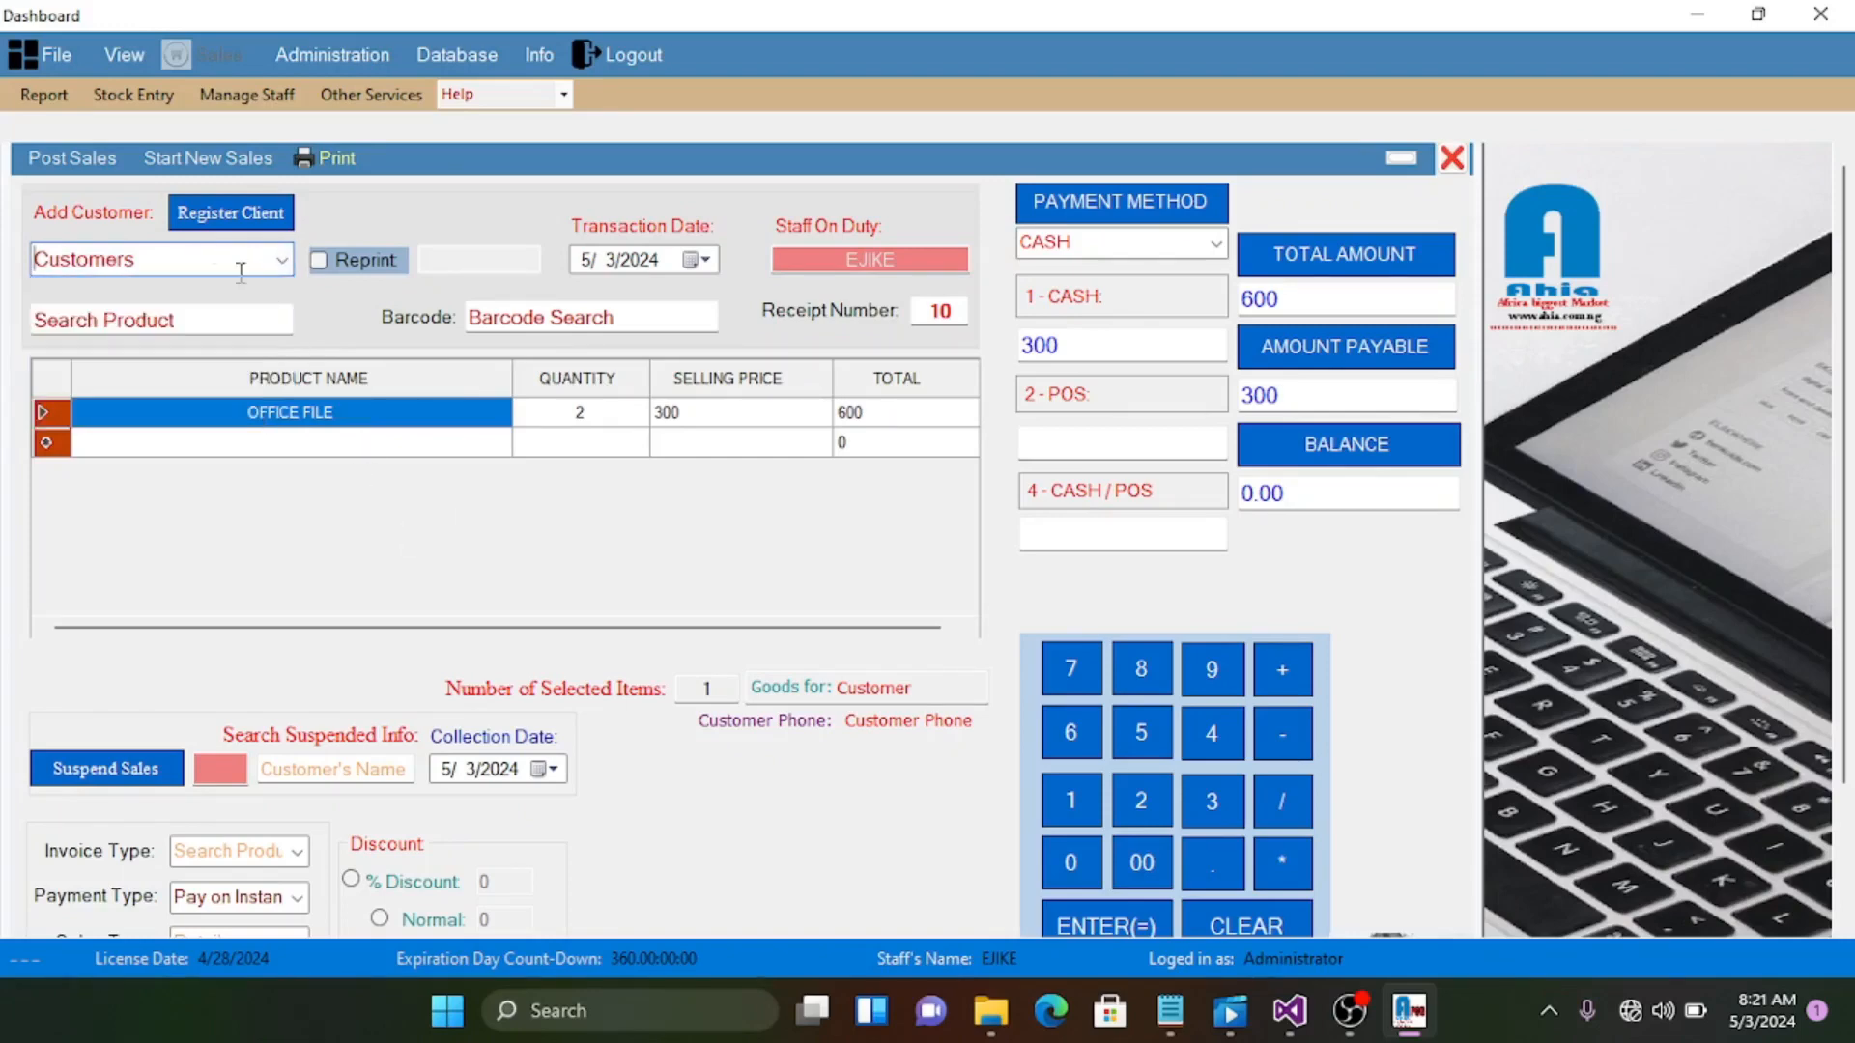
left_click(97, 162)
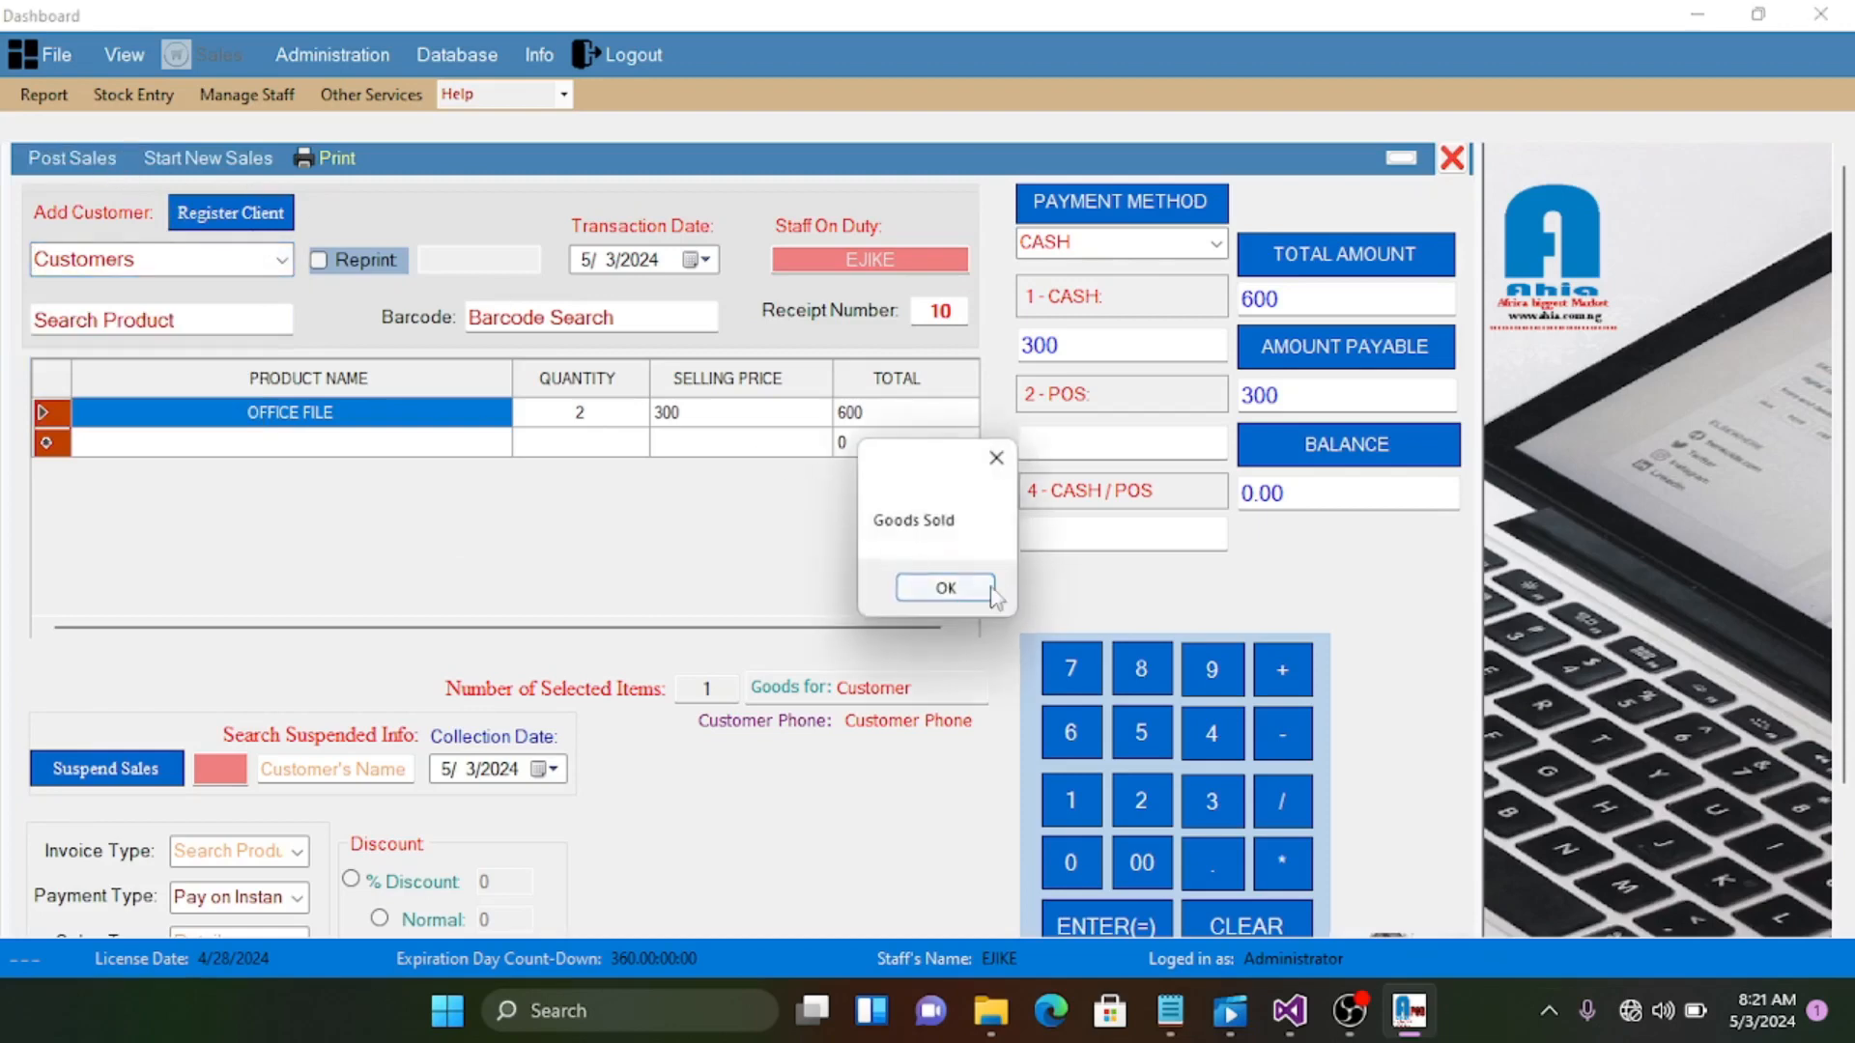
left_click(958, 589)
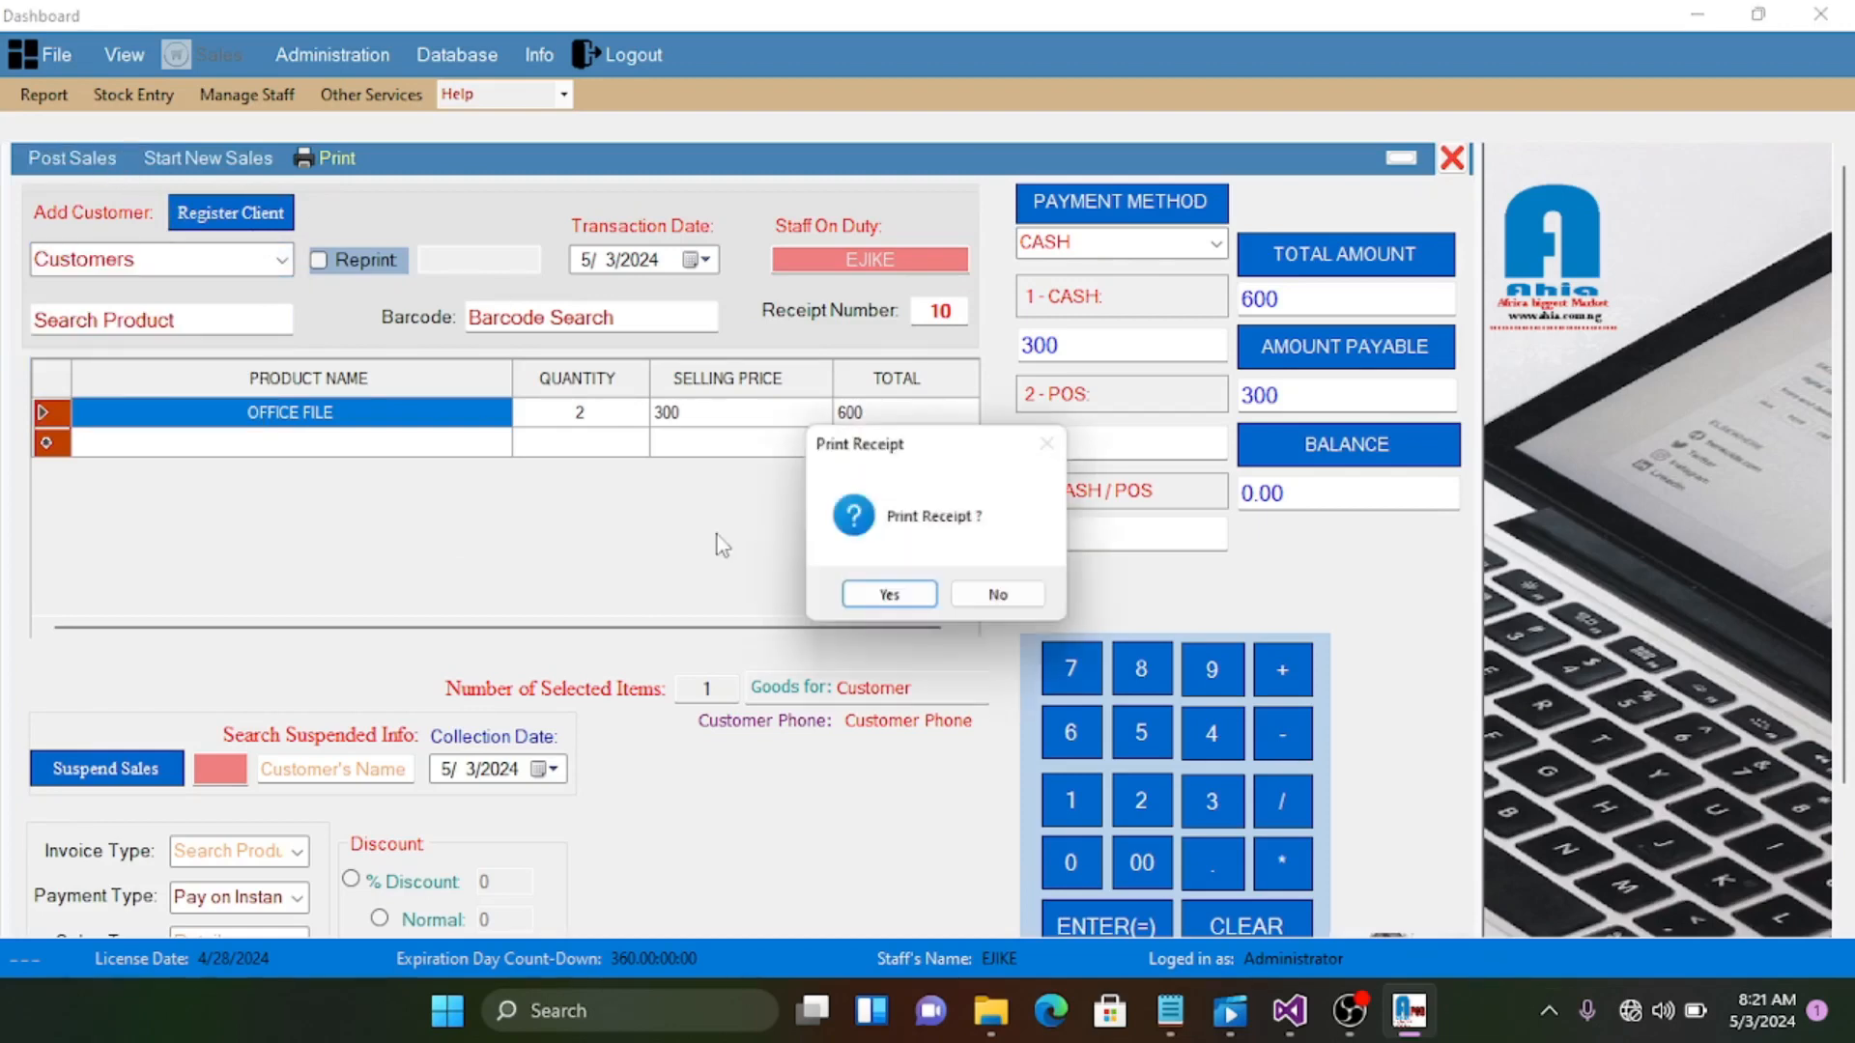
left_click(980, 607)
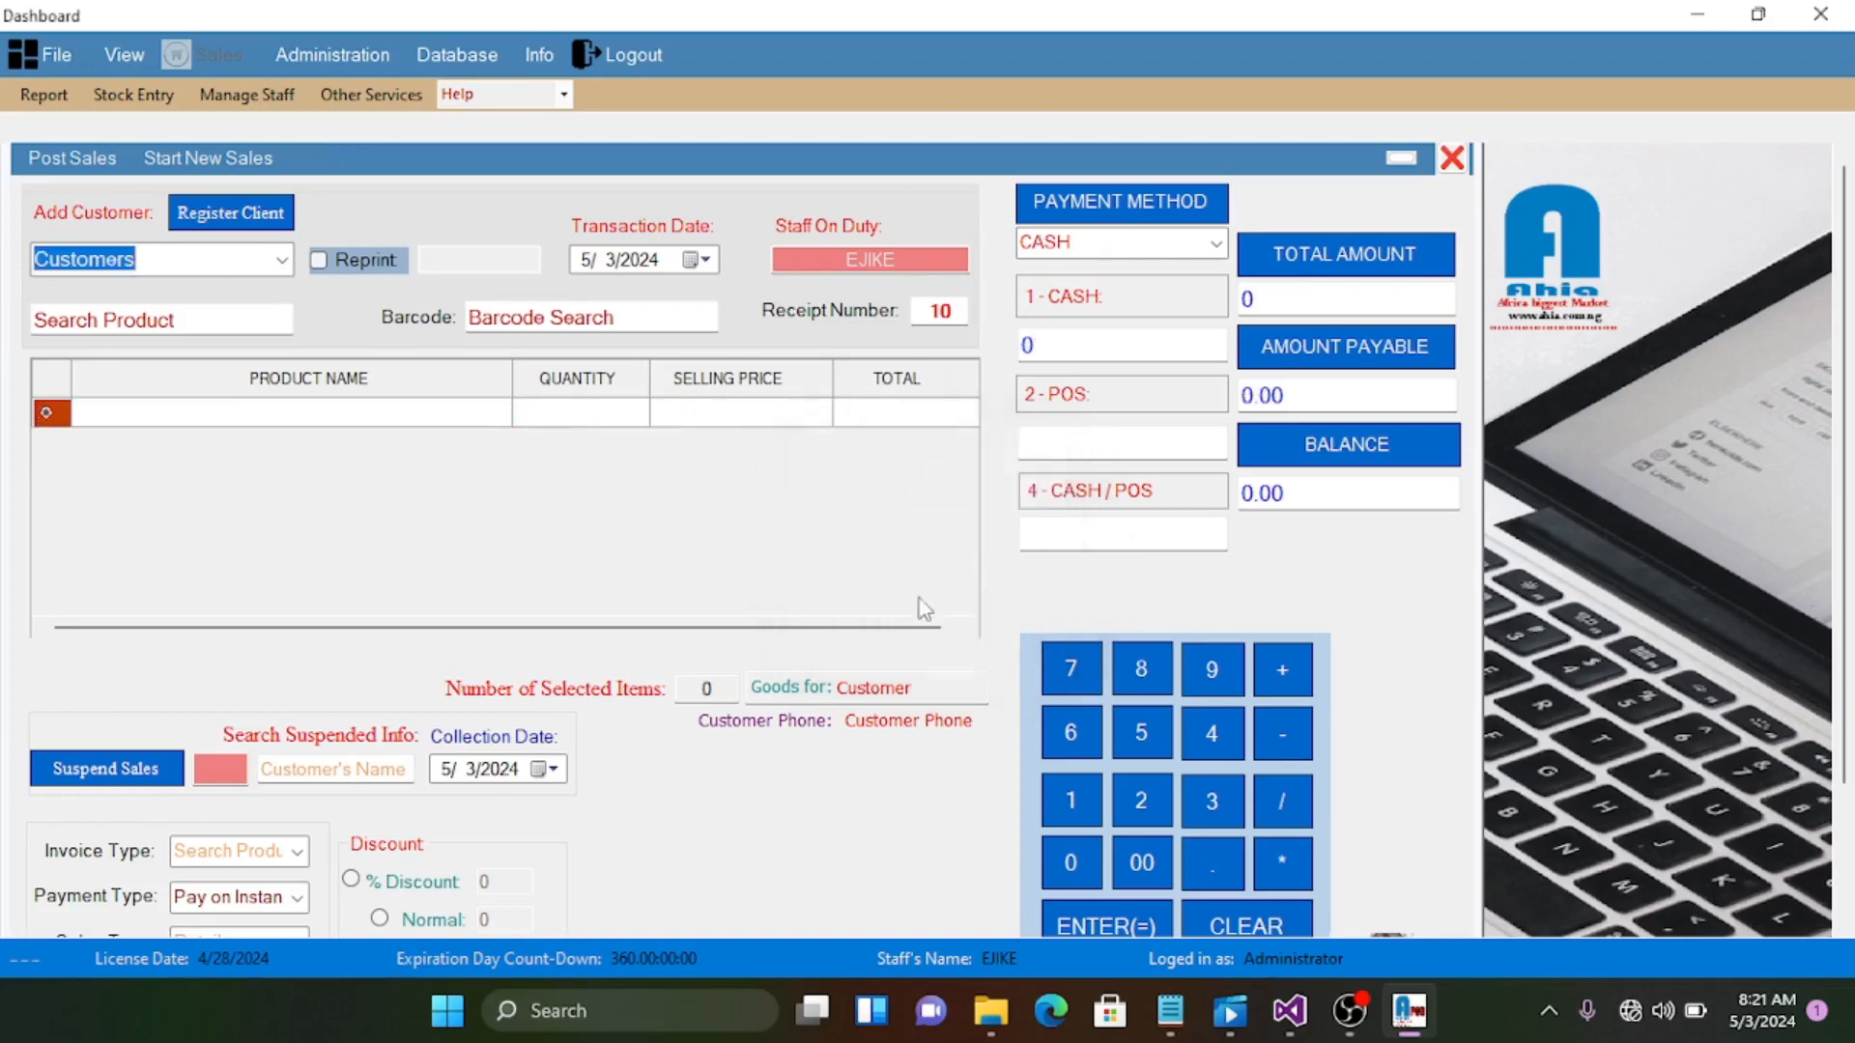
Search the sales products for "office", check OFFICE FILE's available quantity, and close the product list
left_click(191, 314)
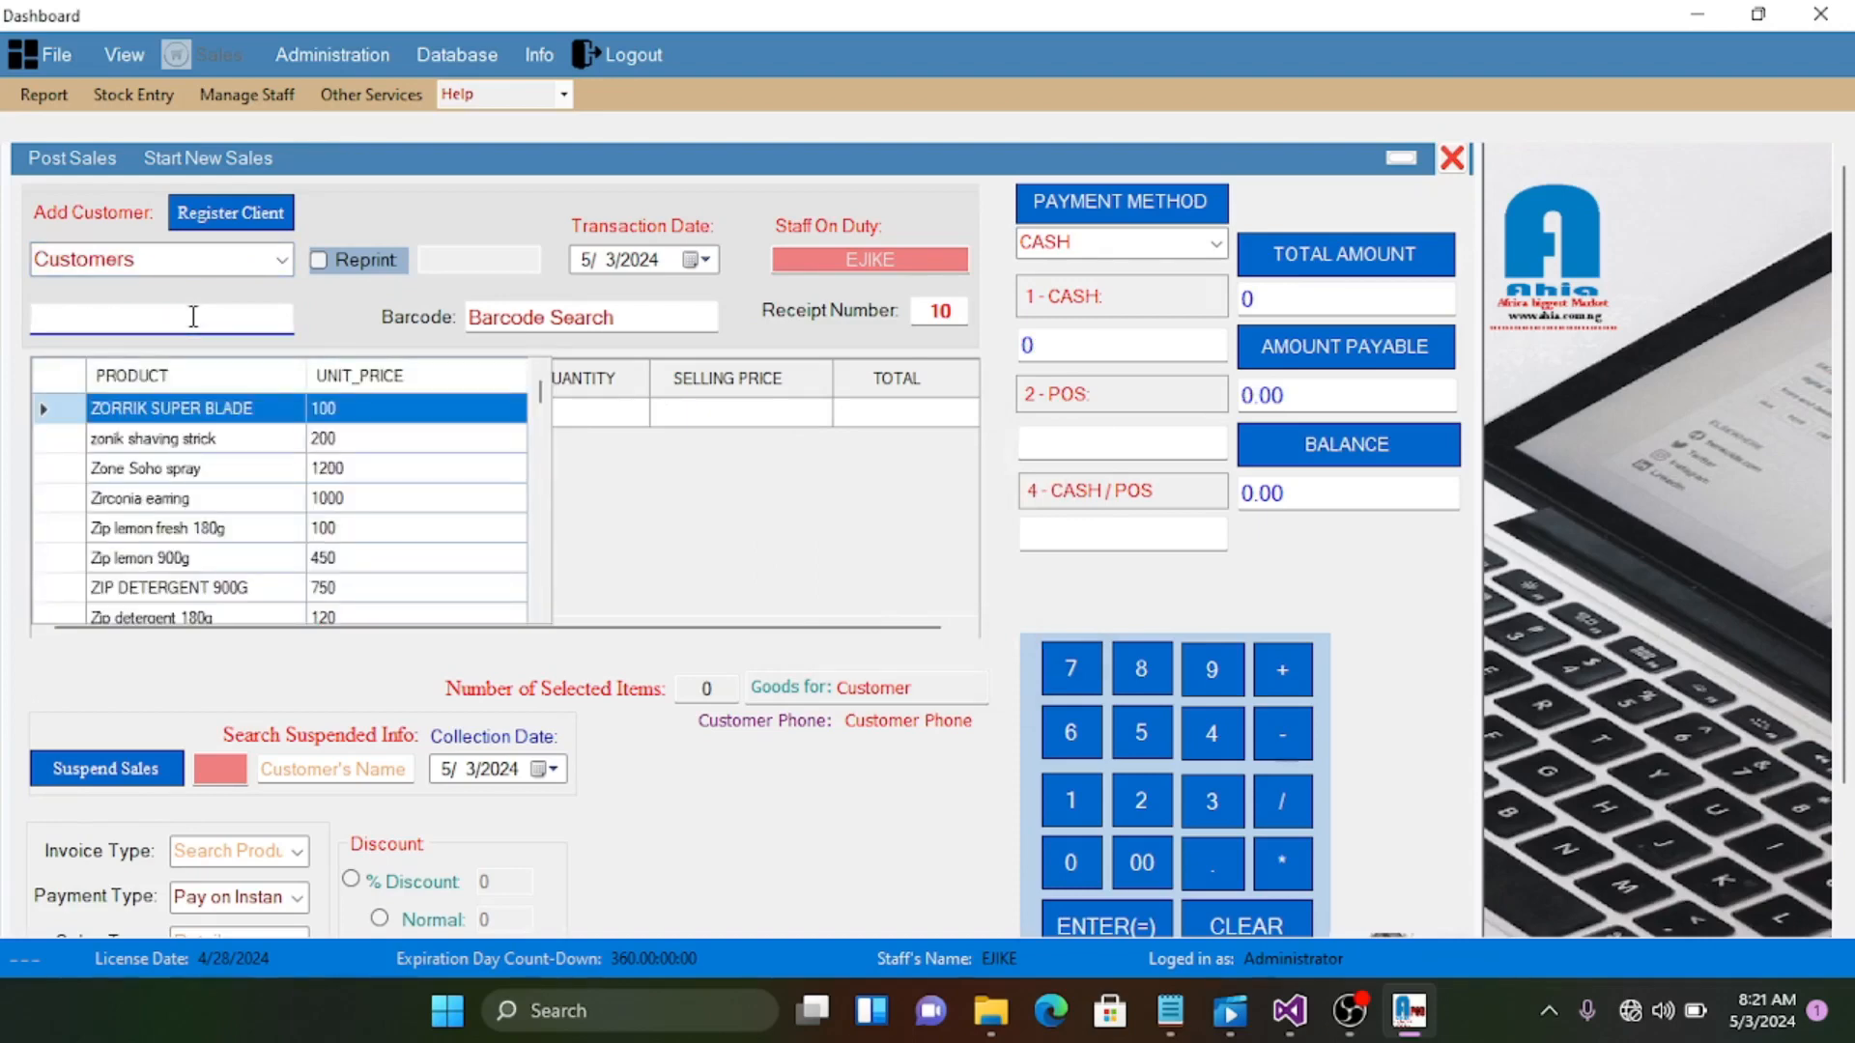
type("office")
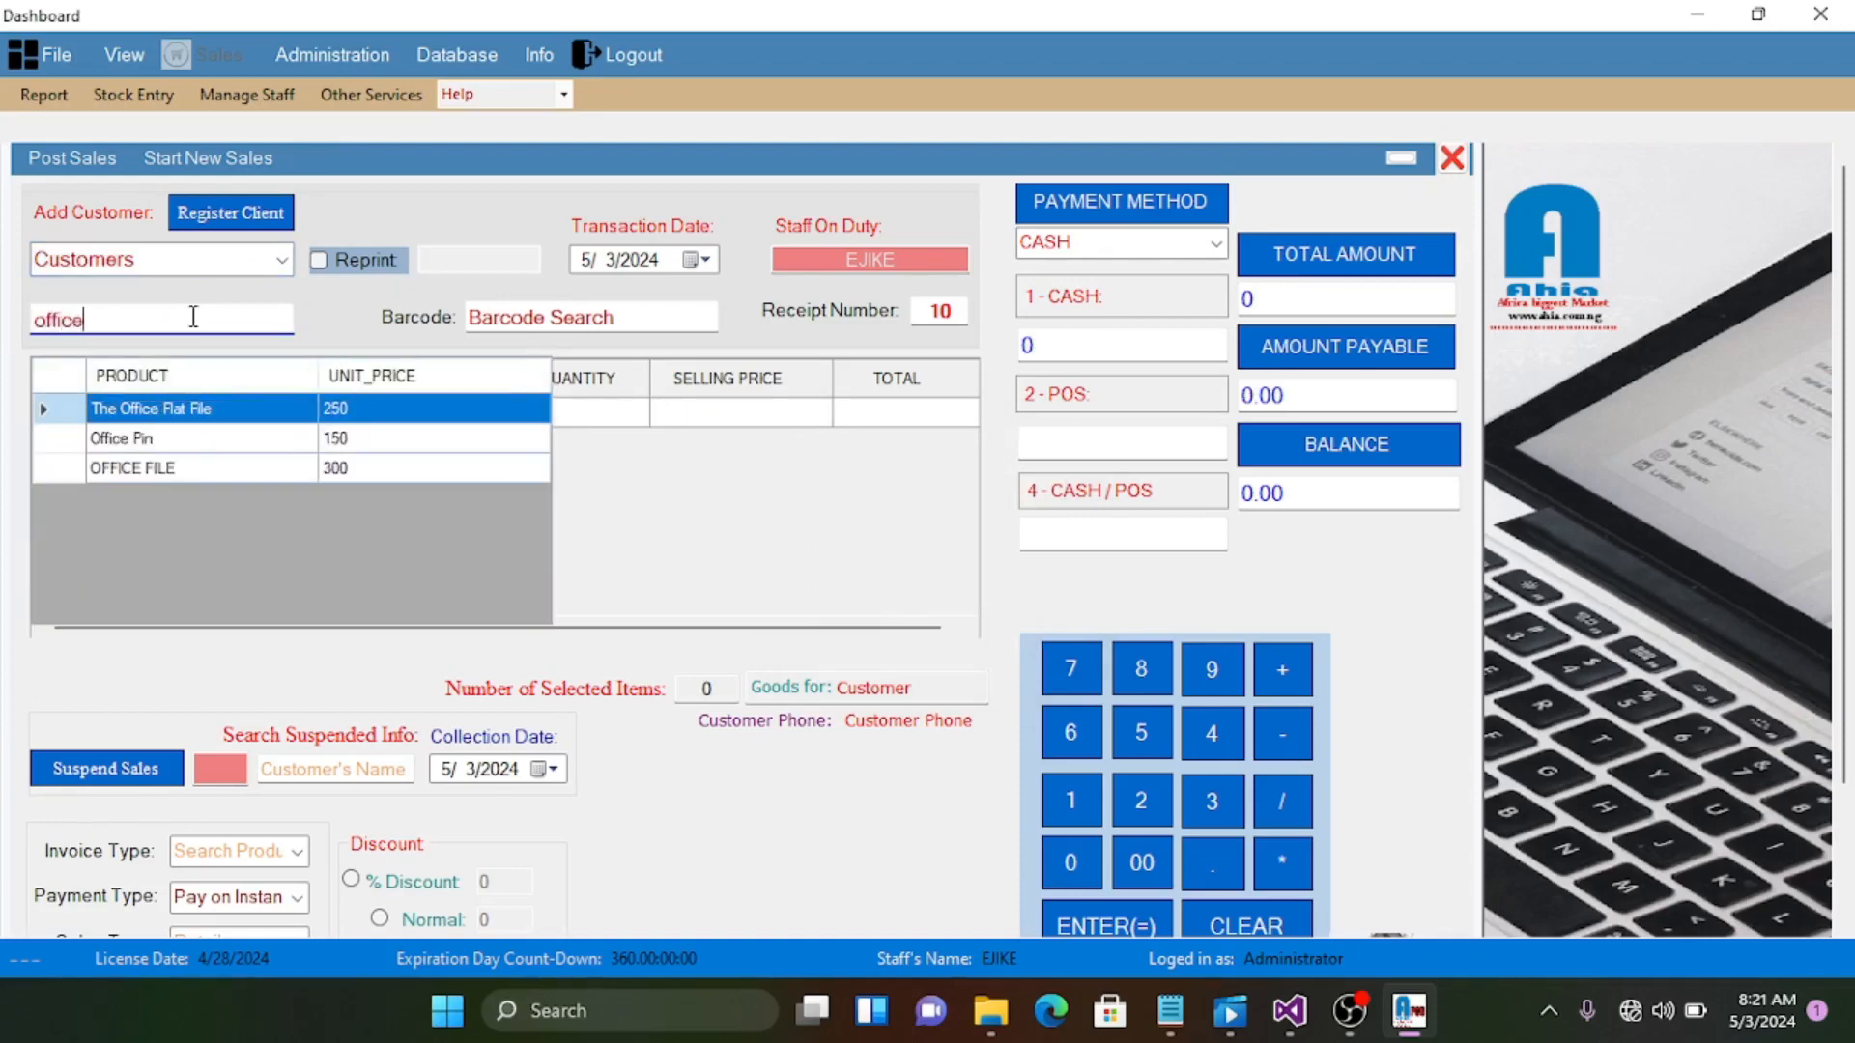
left_click(212, 470)
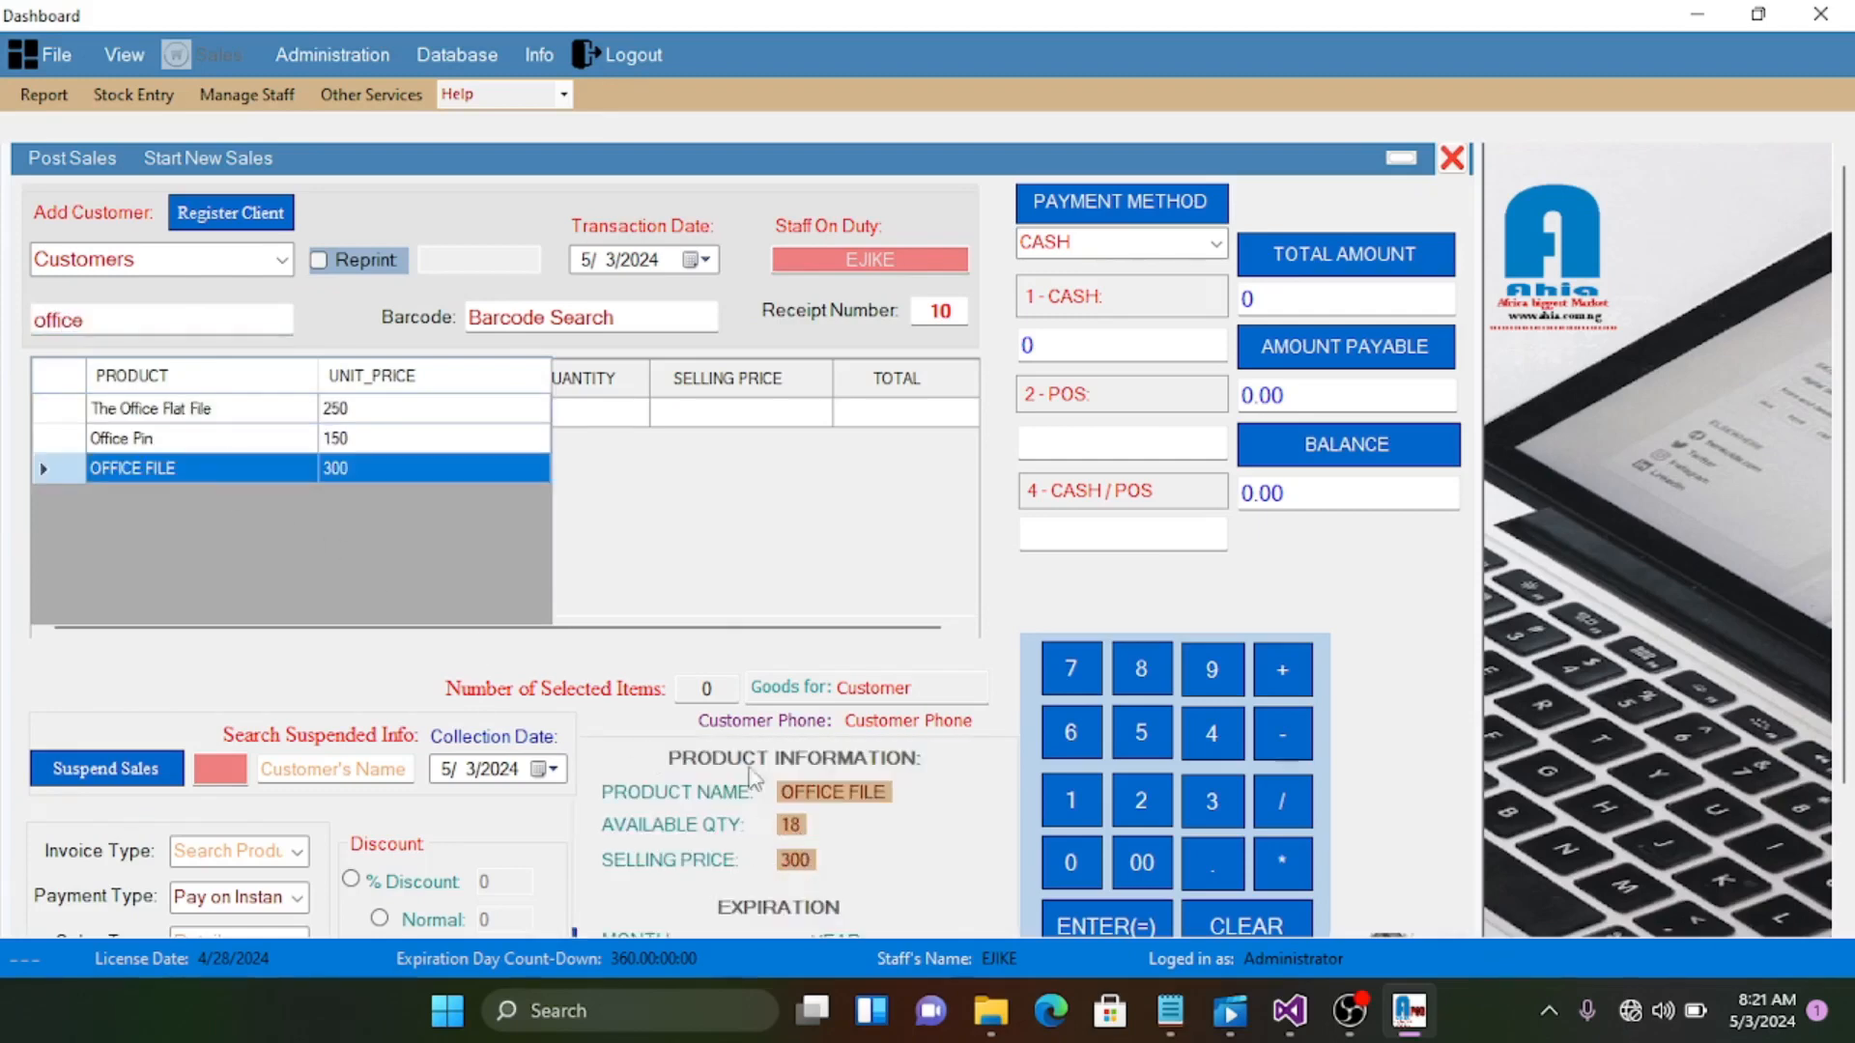
left_click(655, 494)
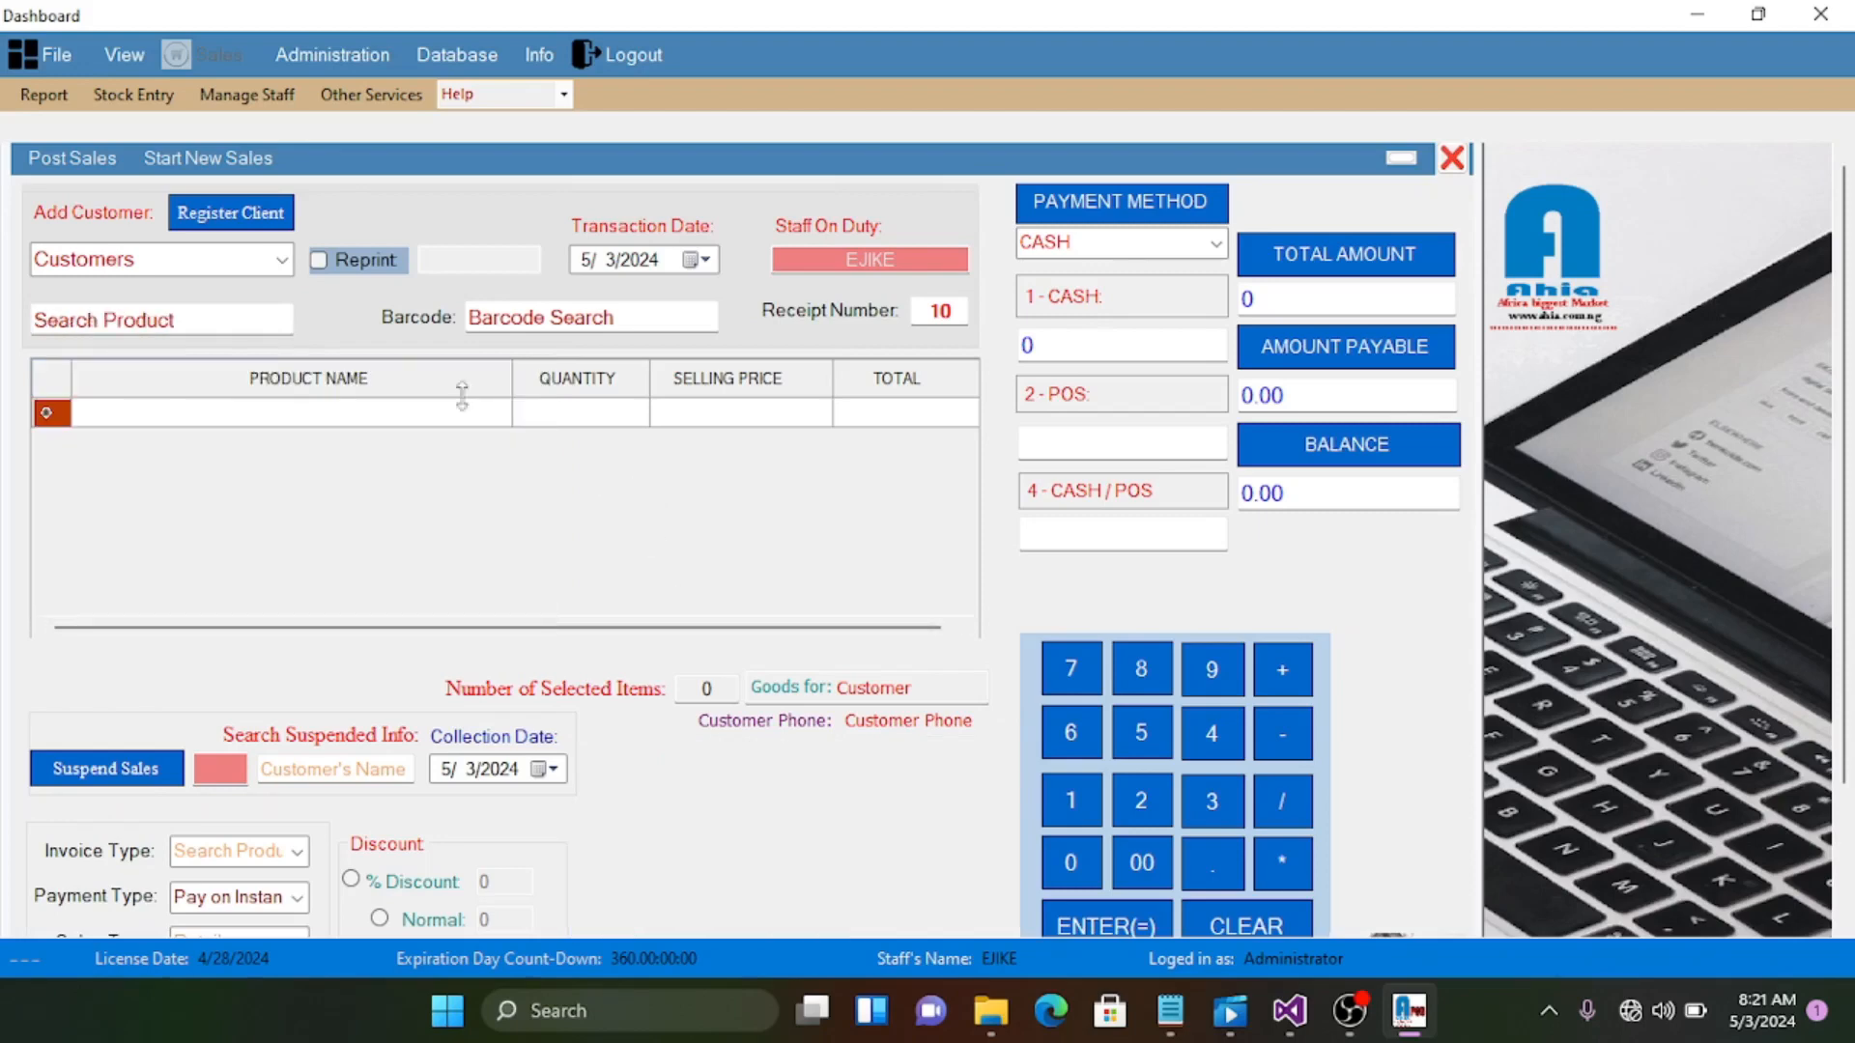
Search for "office" again and add one OFFICE FILE to a new sale
left_click(213, 321)
type("office")
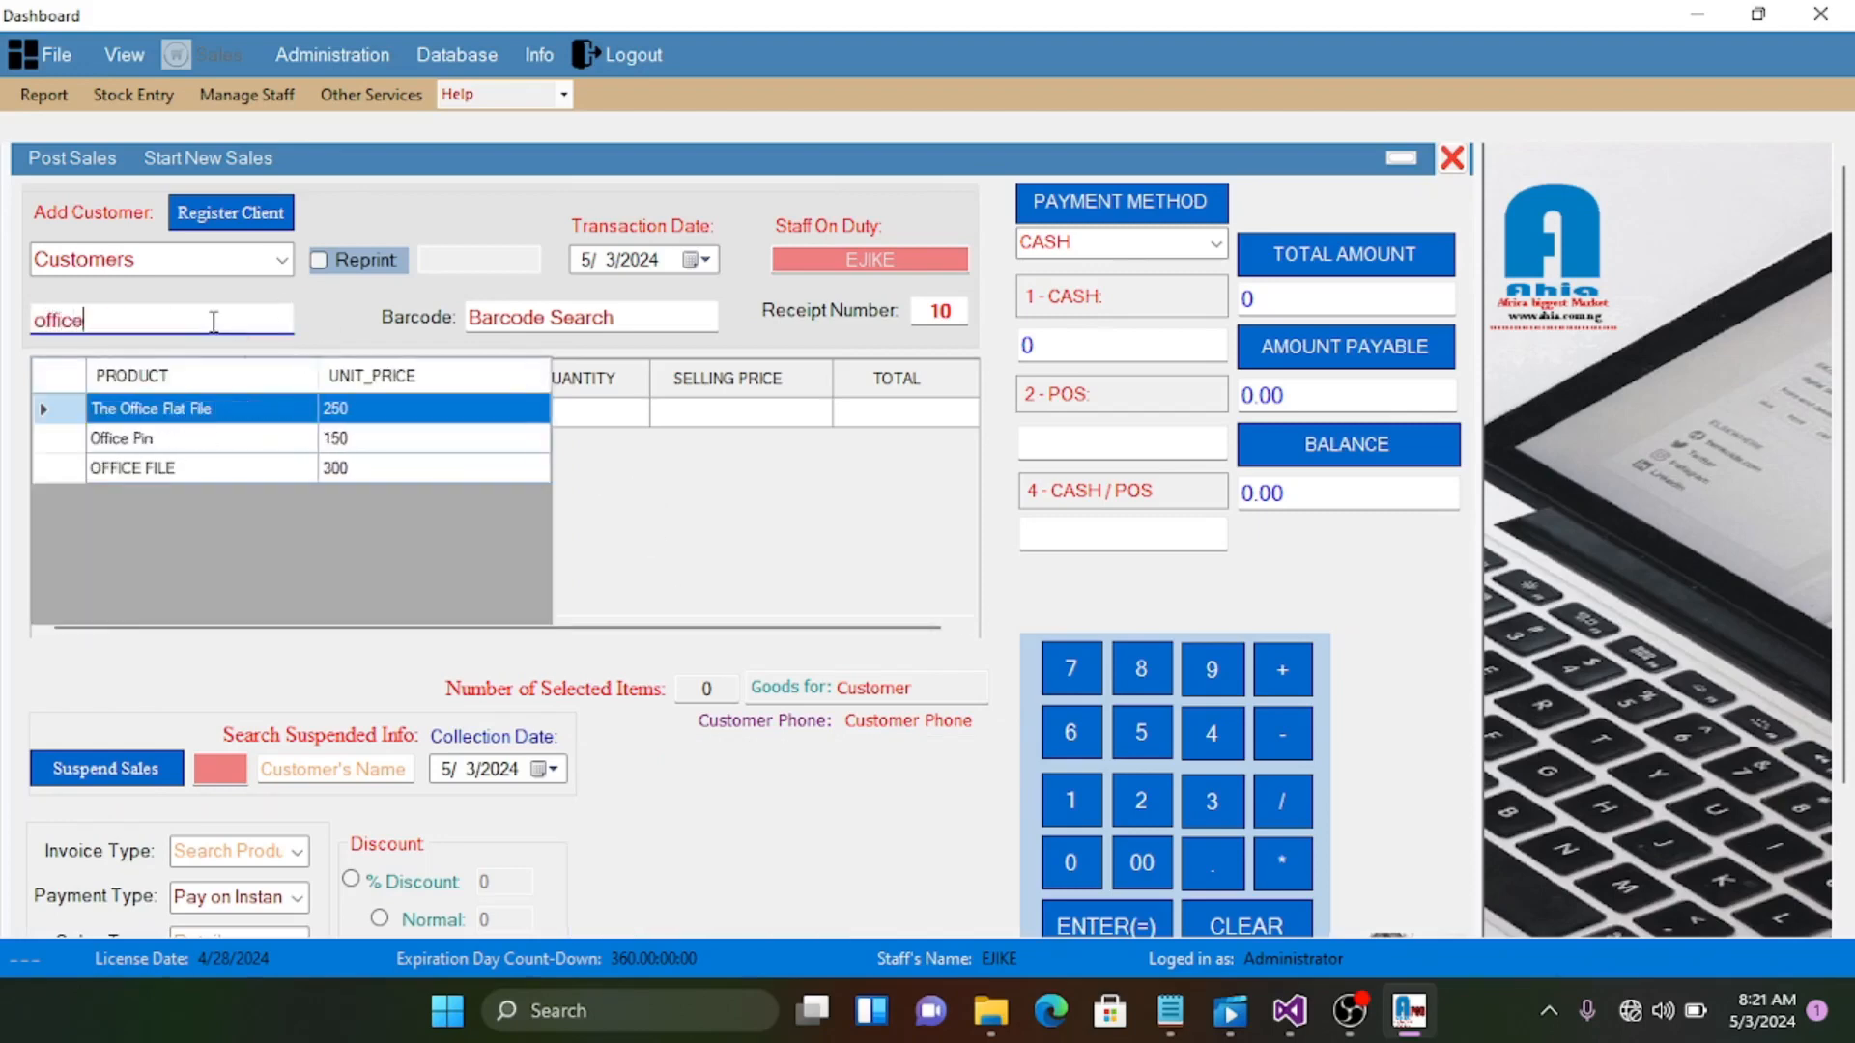
left_click(215, 471)
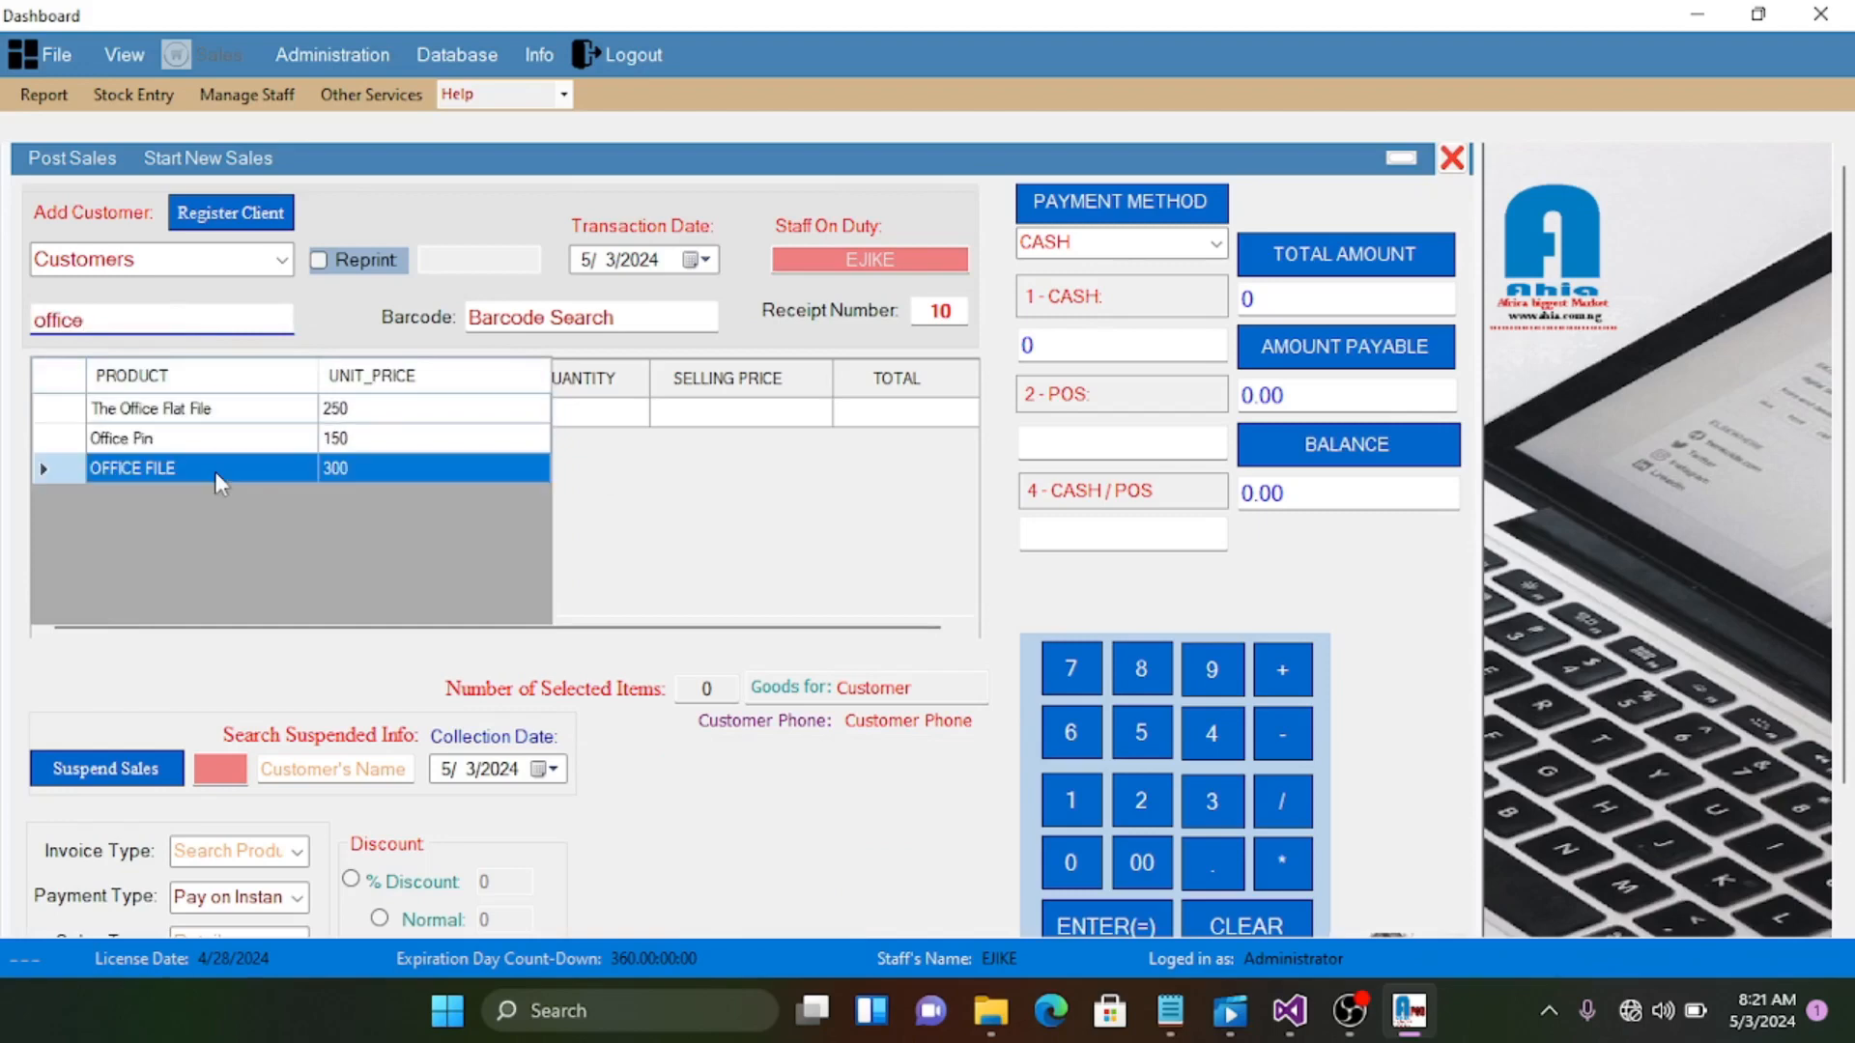
Look over the payment type options for the current sale, and close the list without changing the selection
scroll(387, 869, "down", 3)
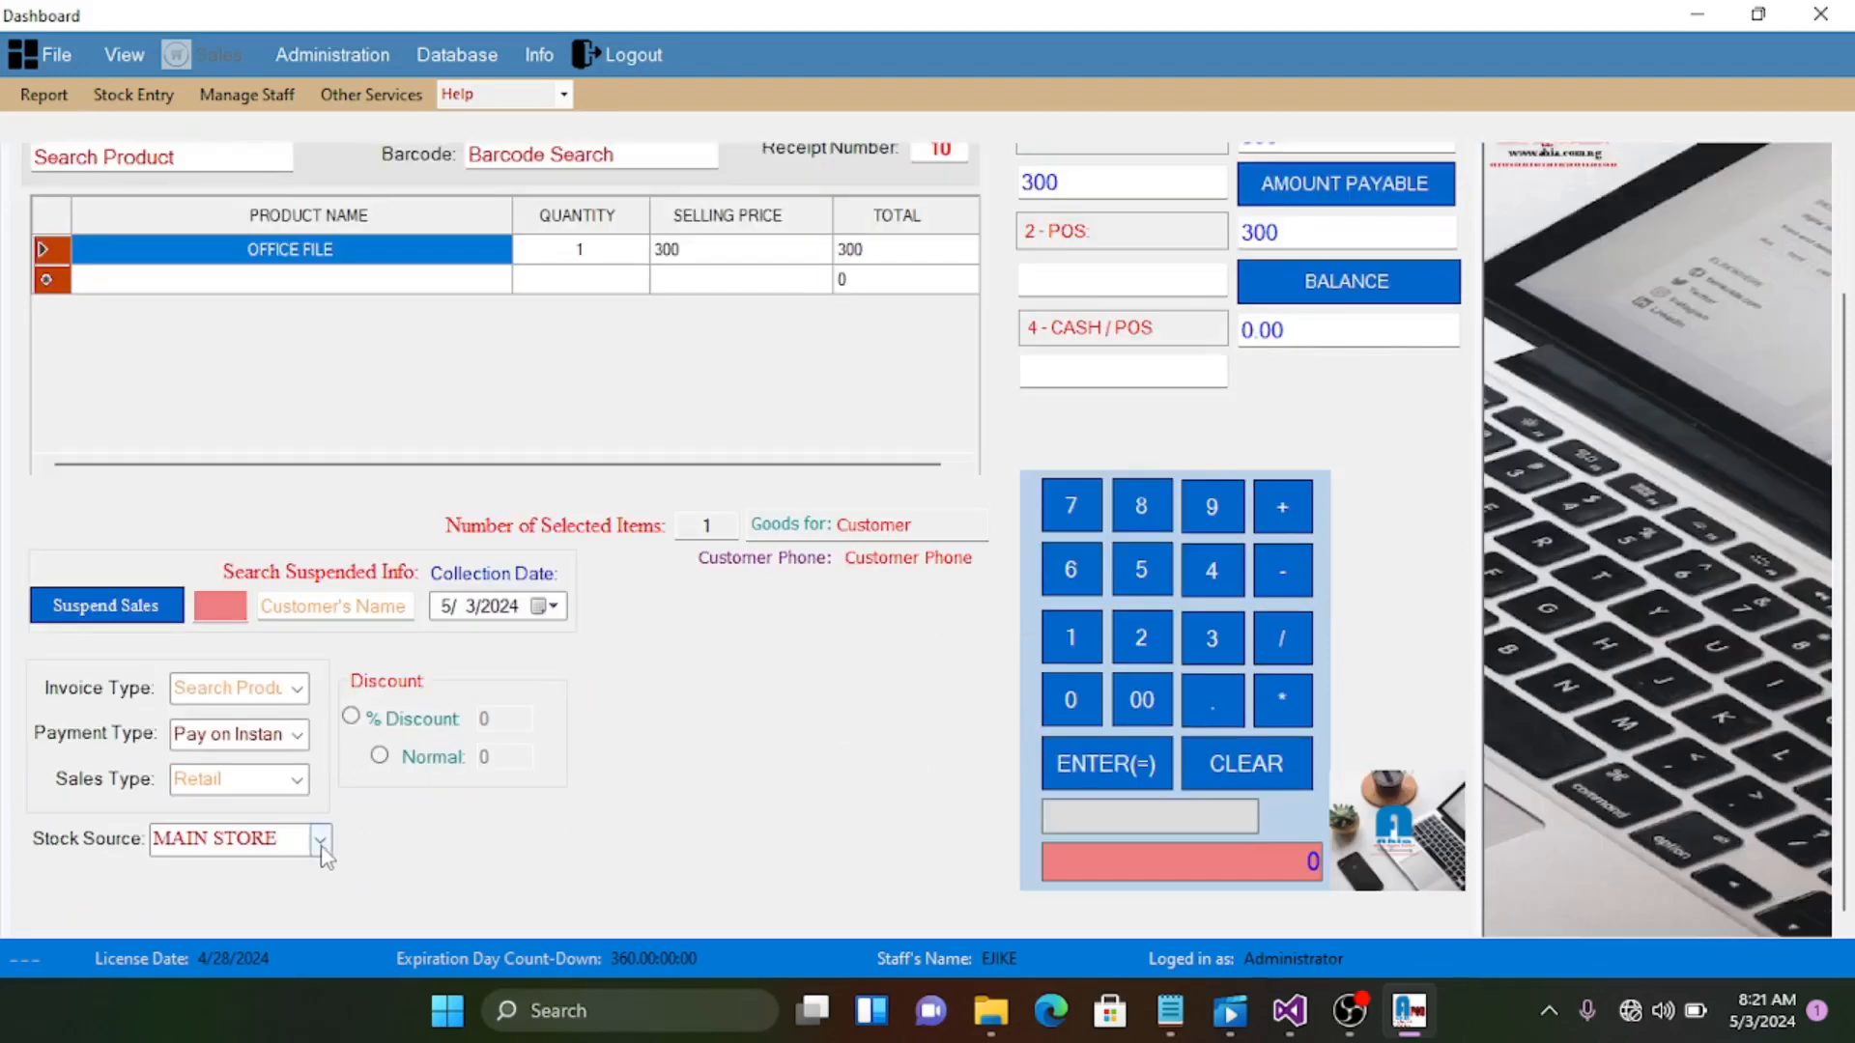
left_click(300, 736)
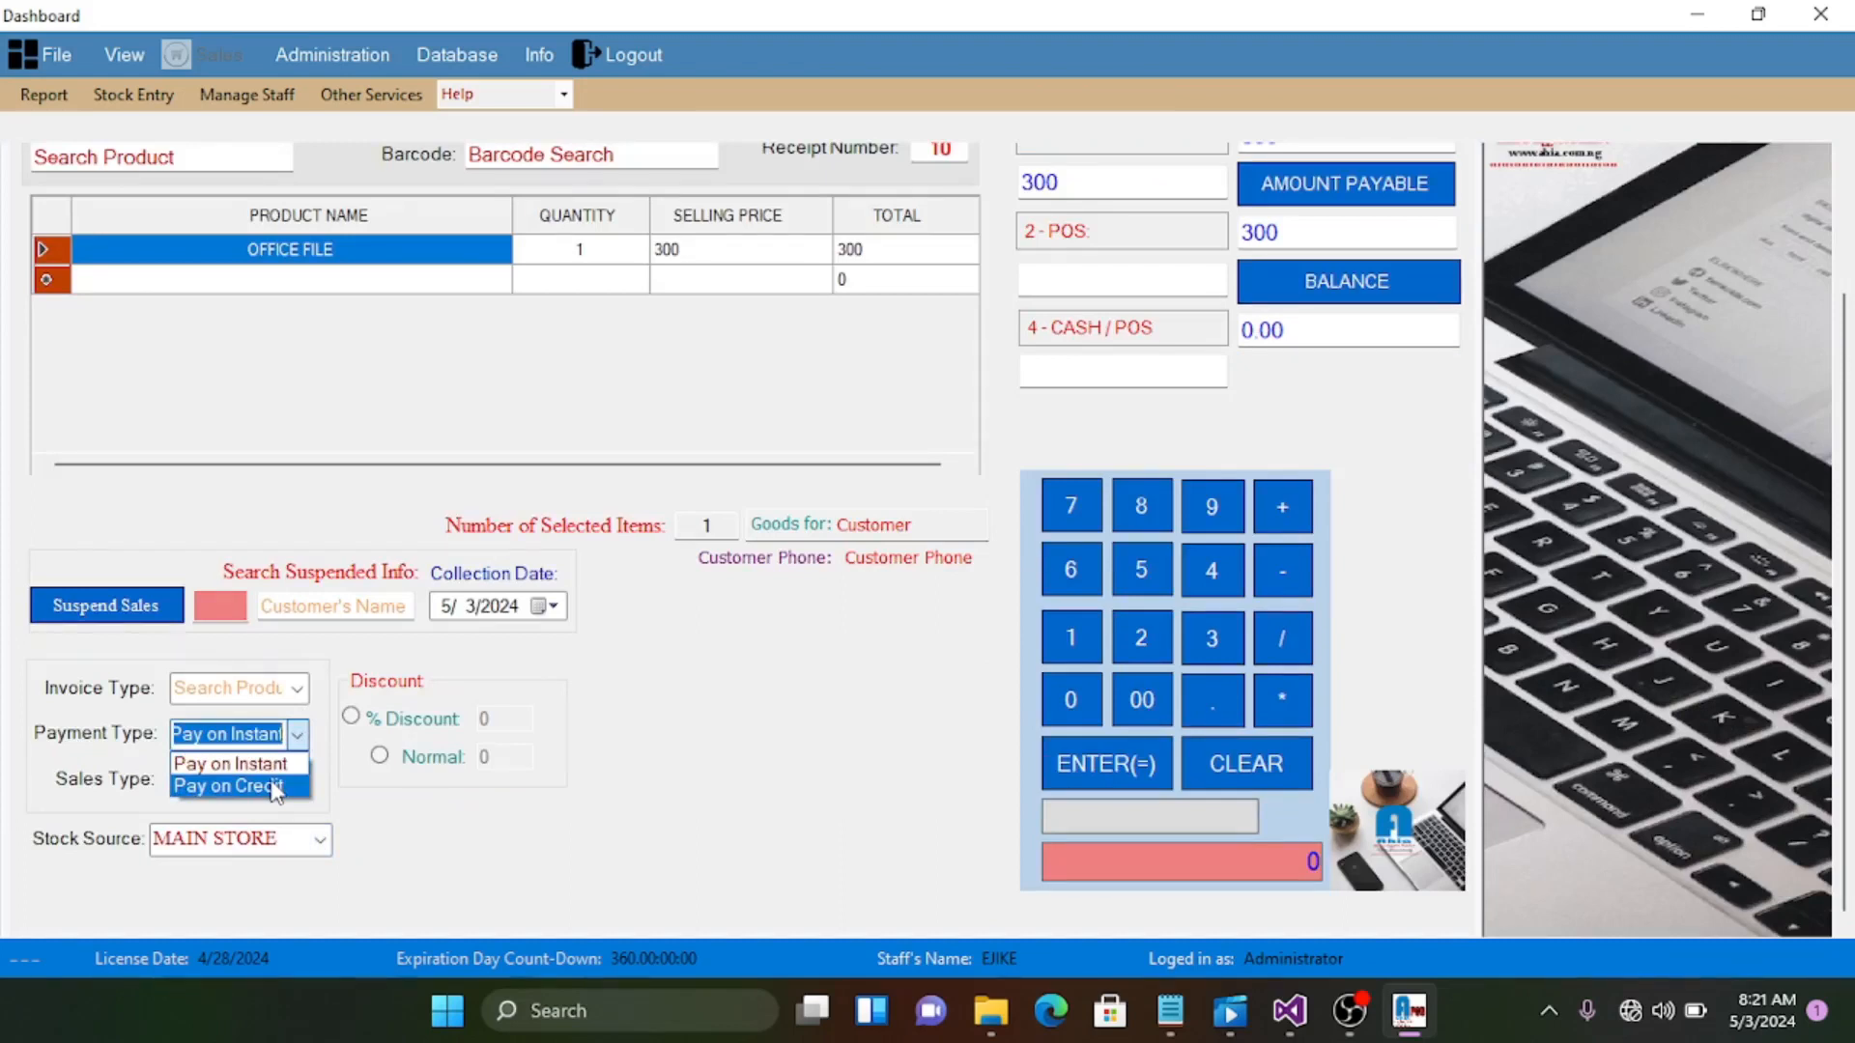
left_click(502, 416)
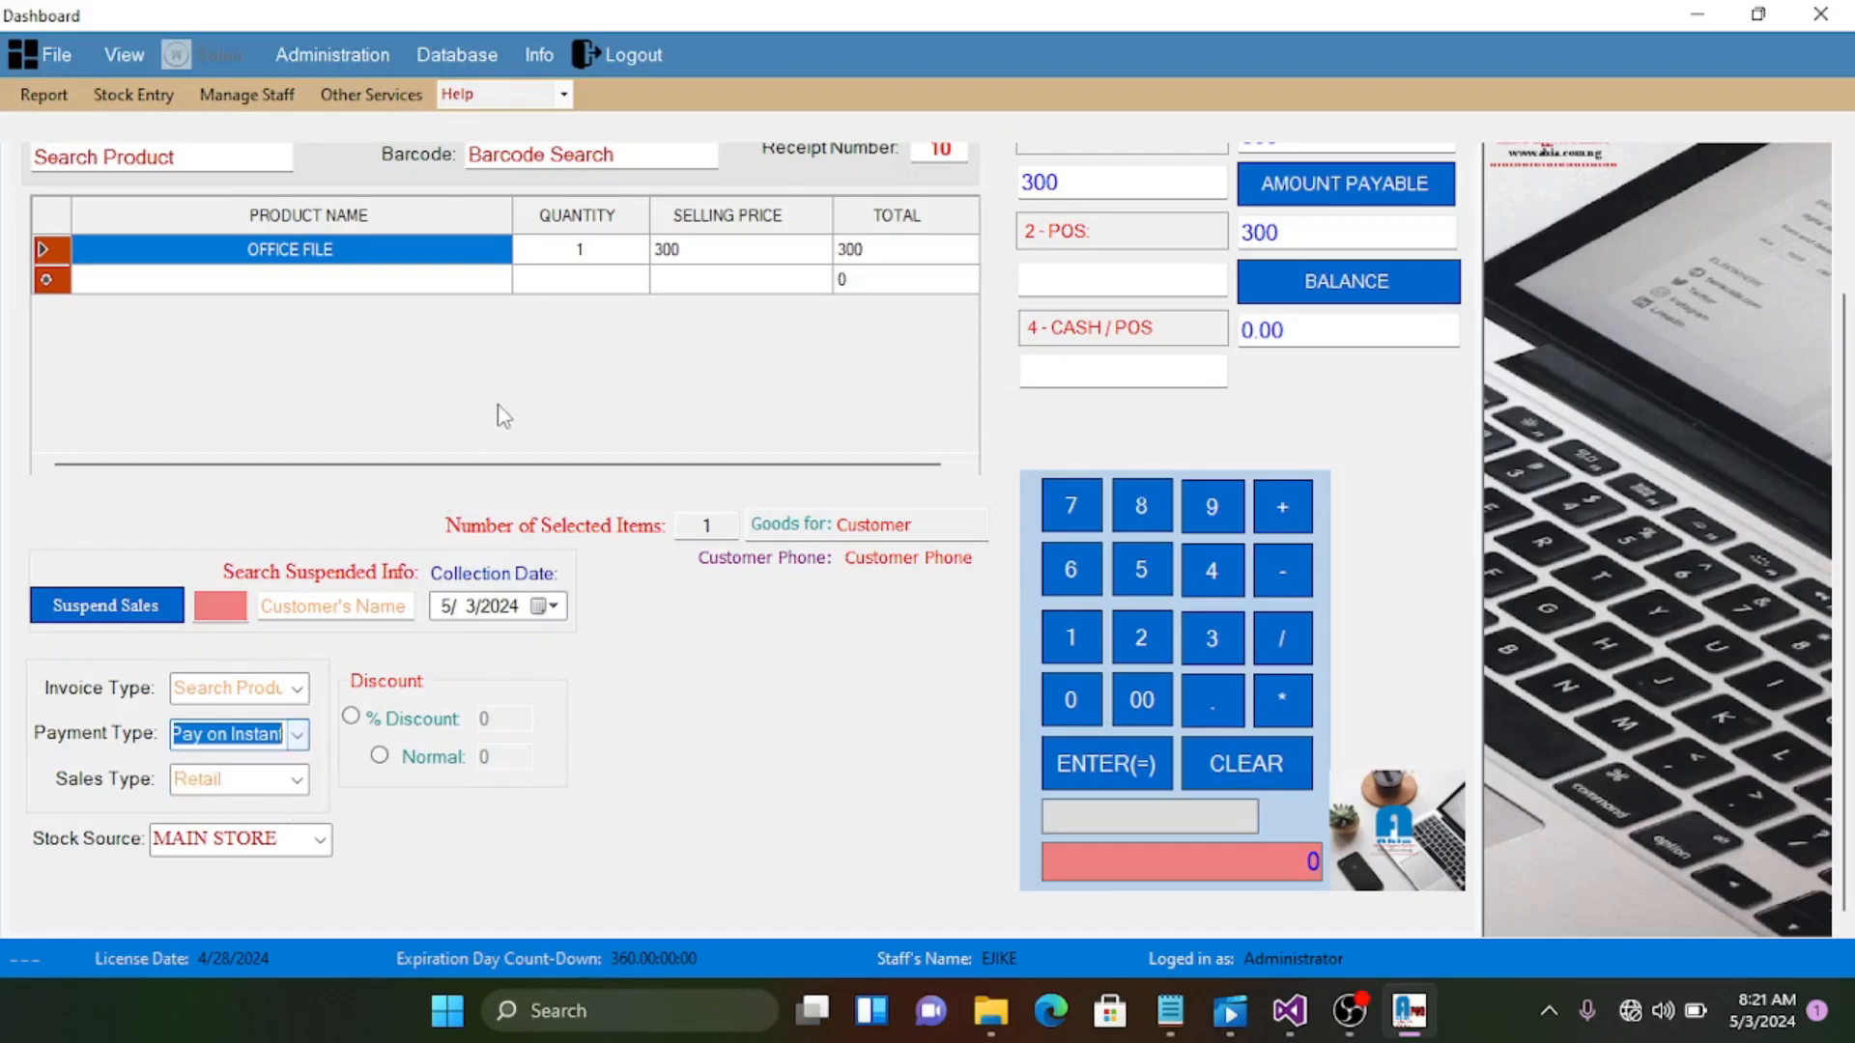
scroll(503, 415, "up", 2)
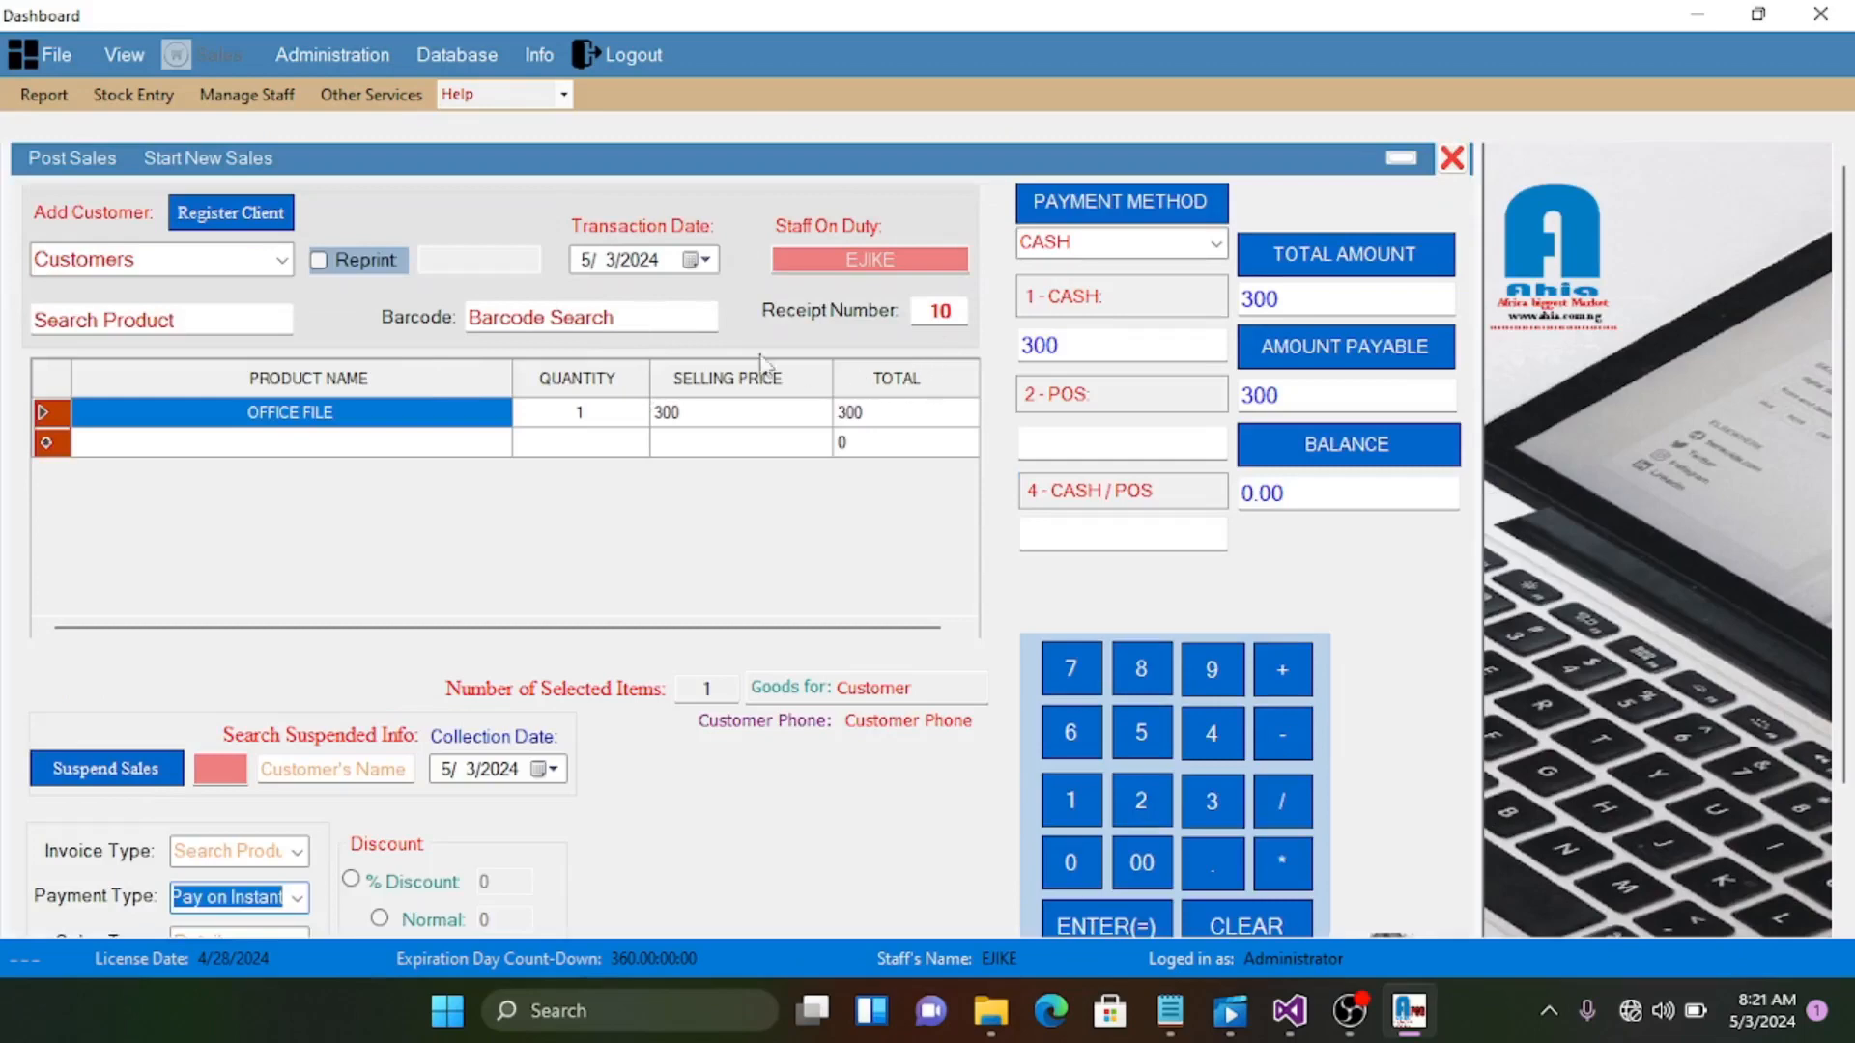
Show the product search list, close it, and activate the barcode search field
left_click(290, 318)
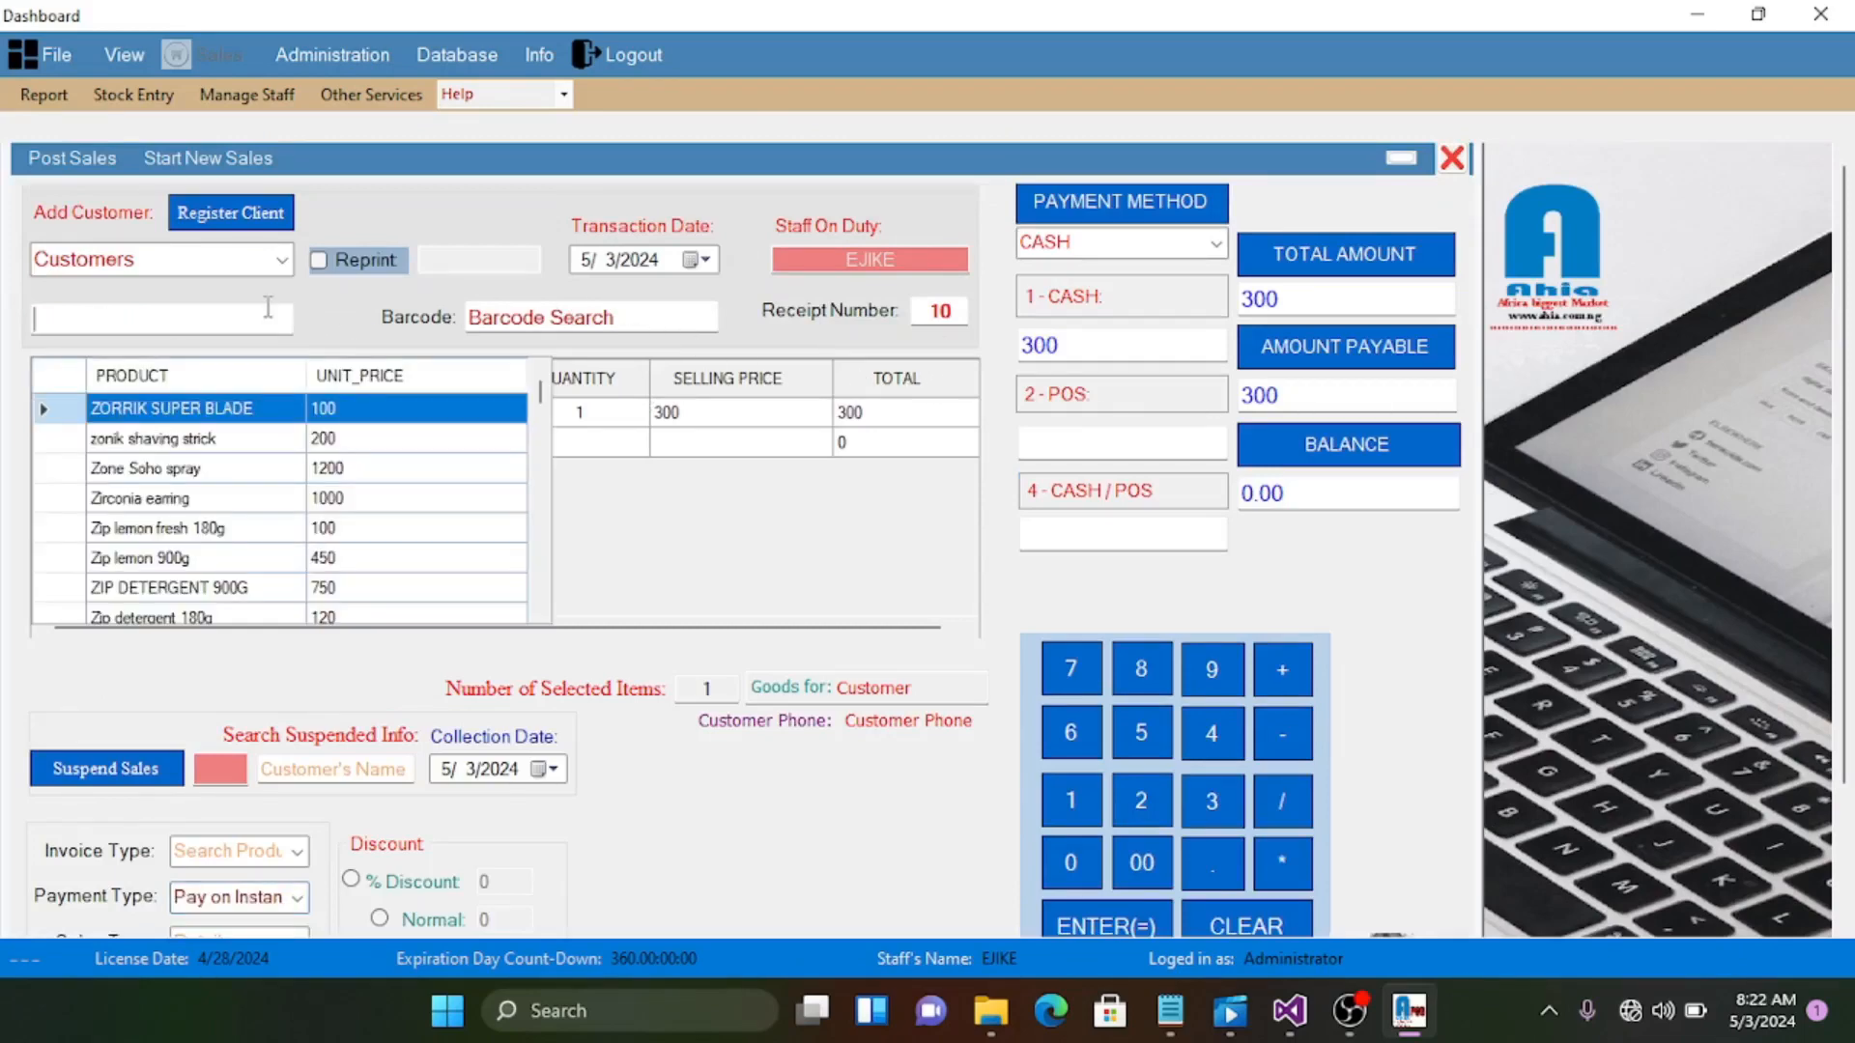
left_click(649, 316)
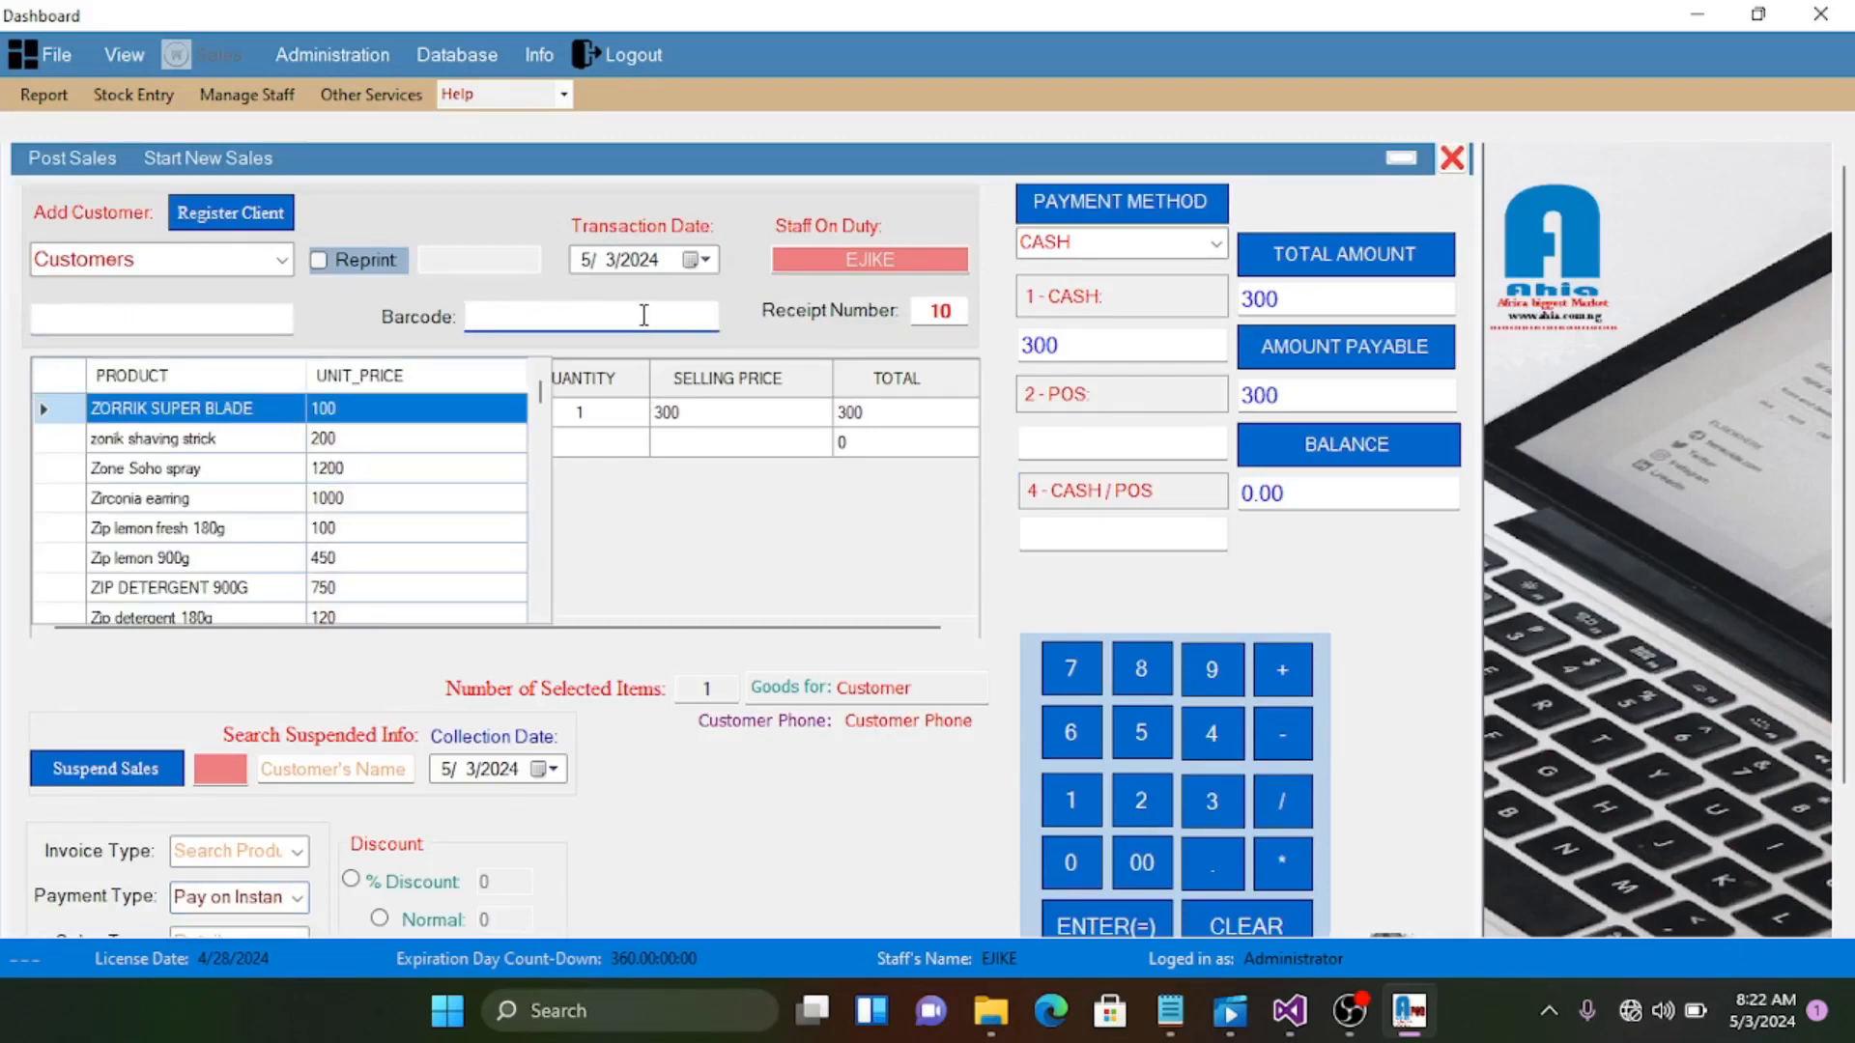
left_click(656, 519)
left_click(653, 317)
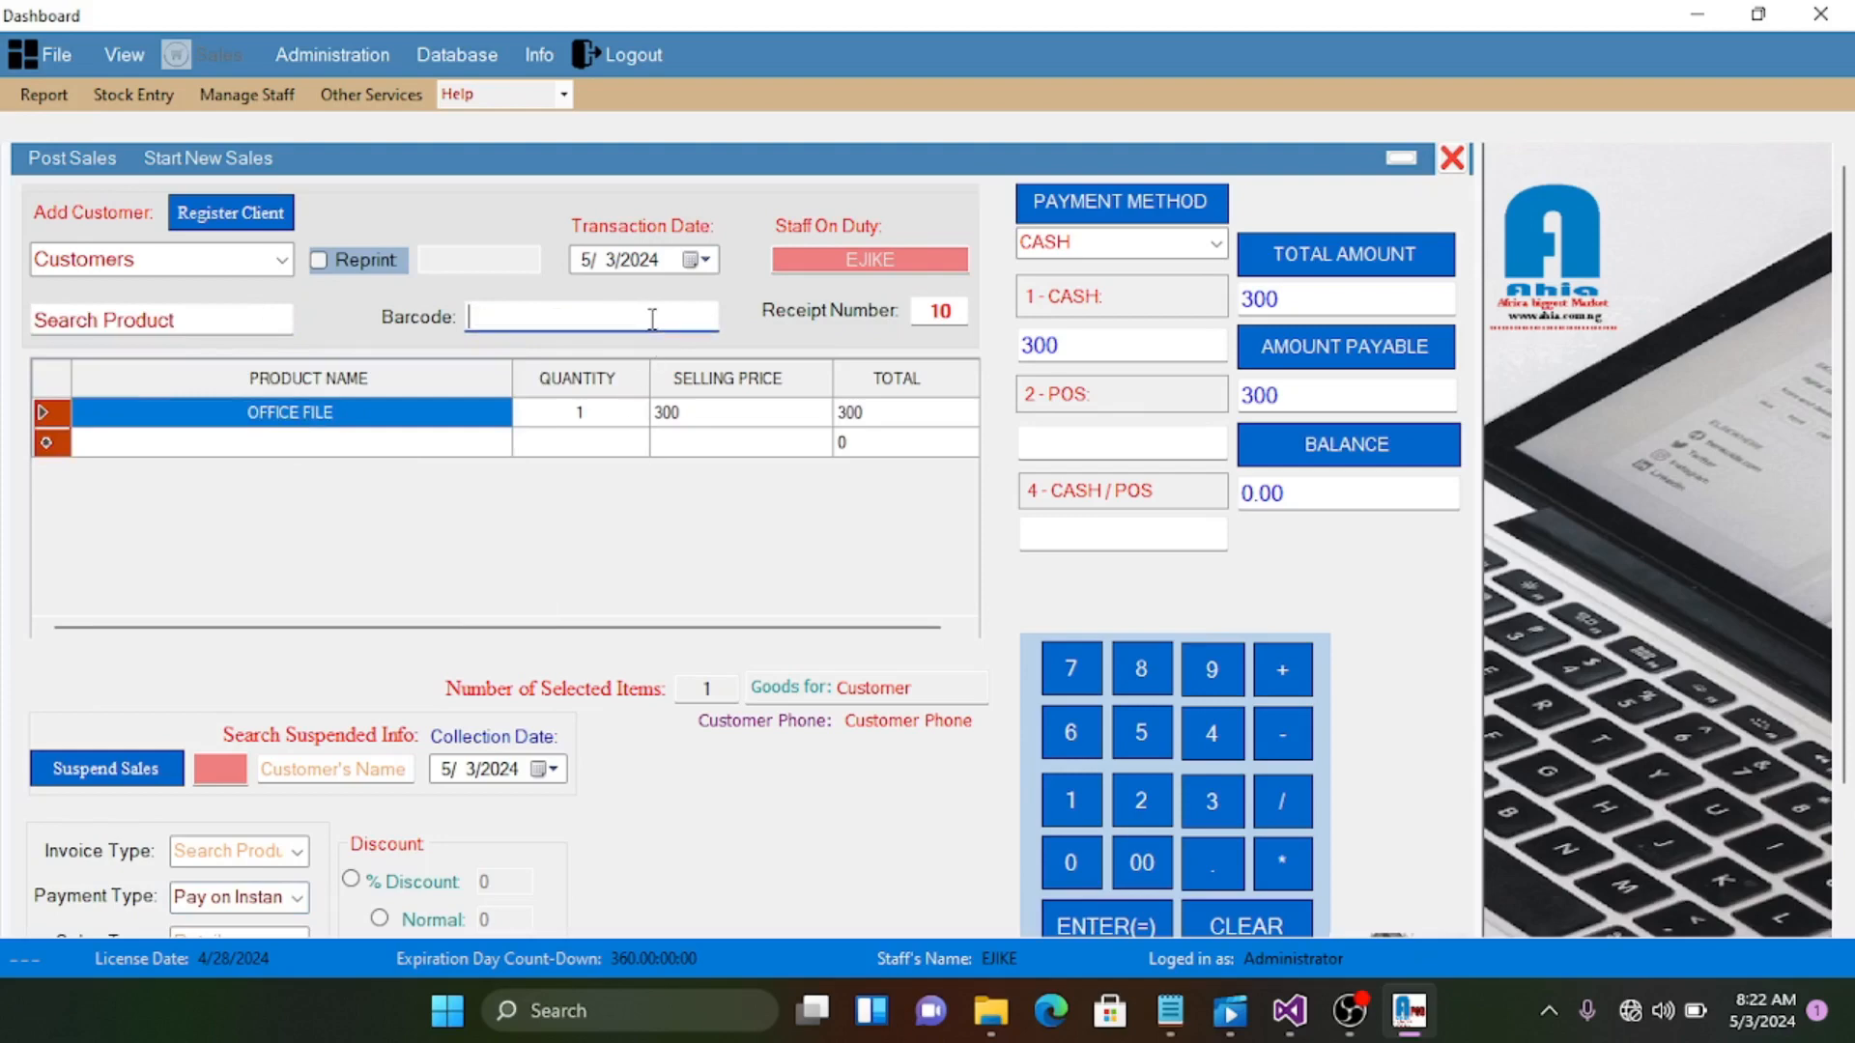
Try the POS payment method, and settle on CASH / POS with 200 as the POS amount
left_click(691, 509)
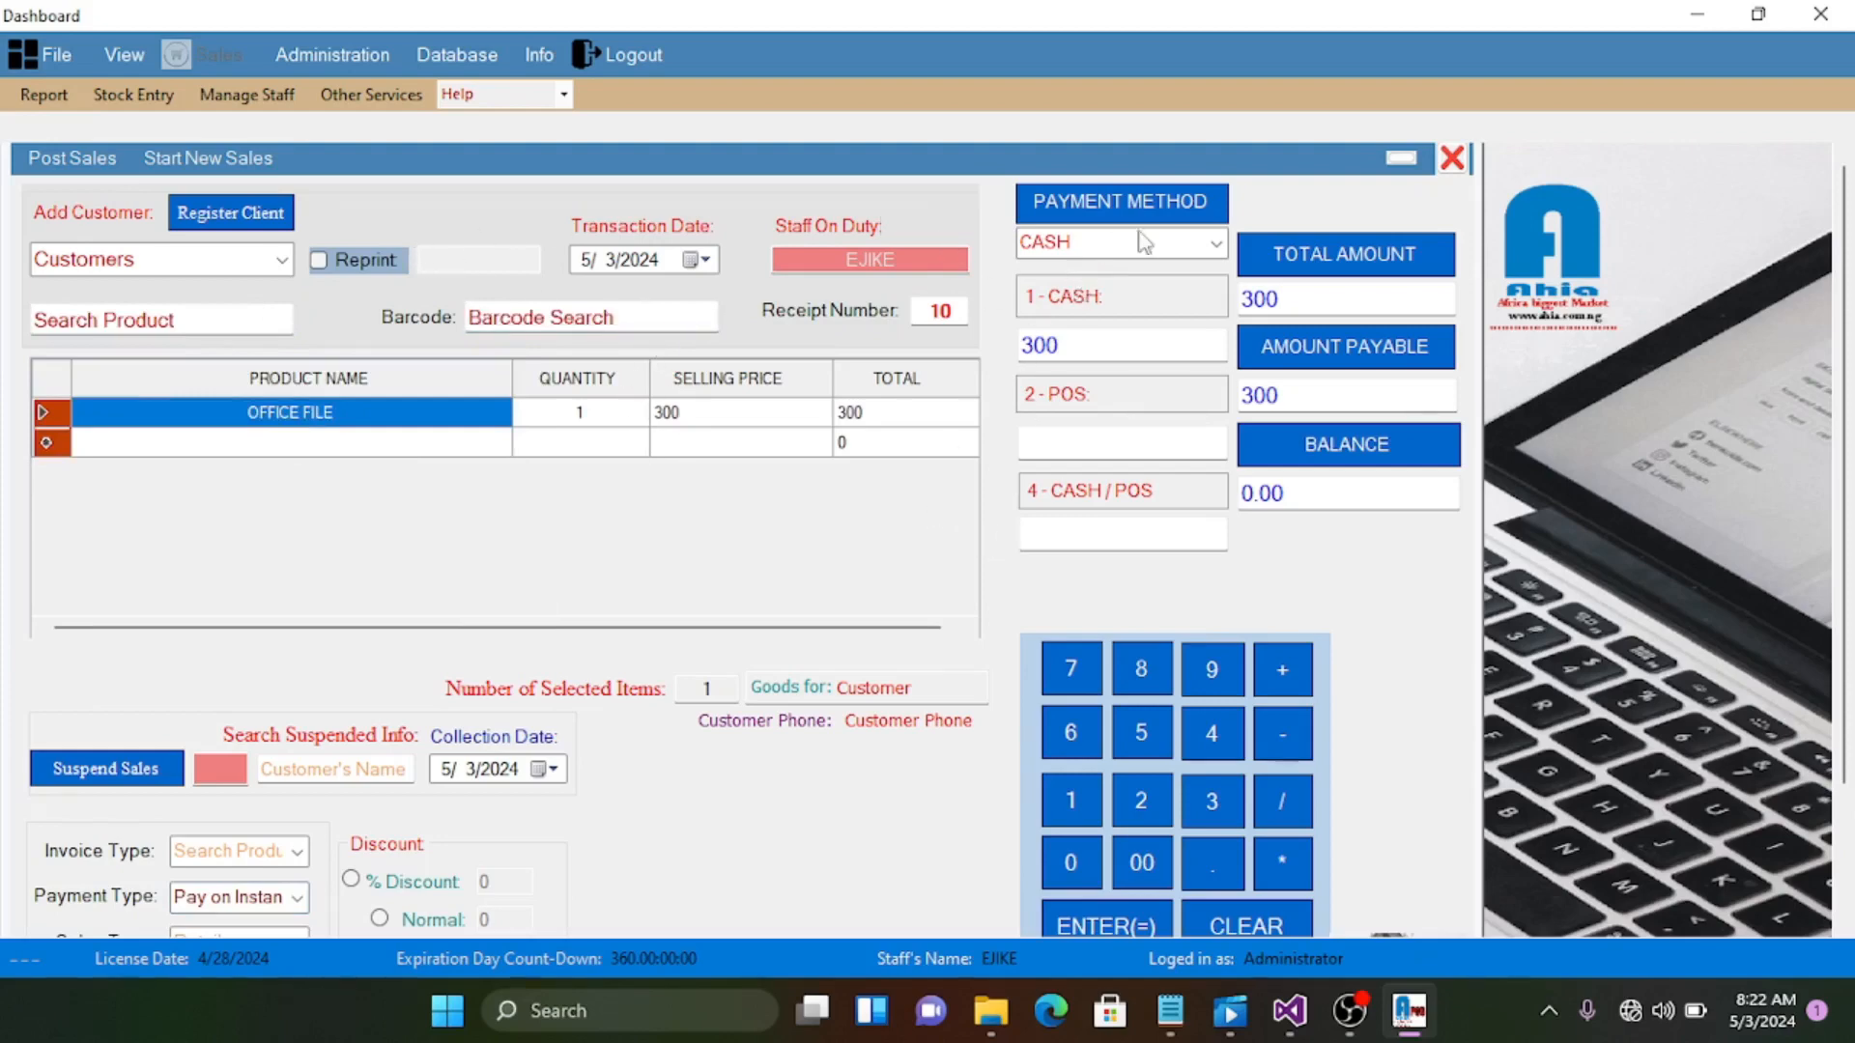
left_click(1216, 244)
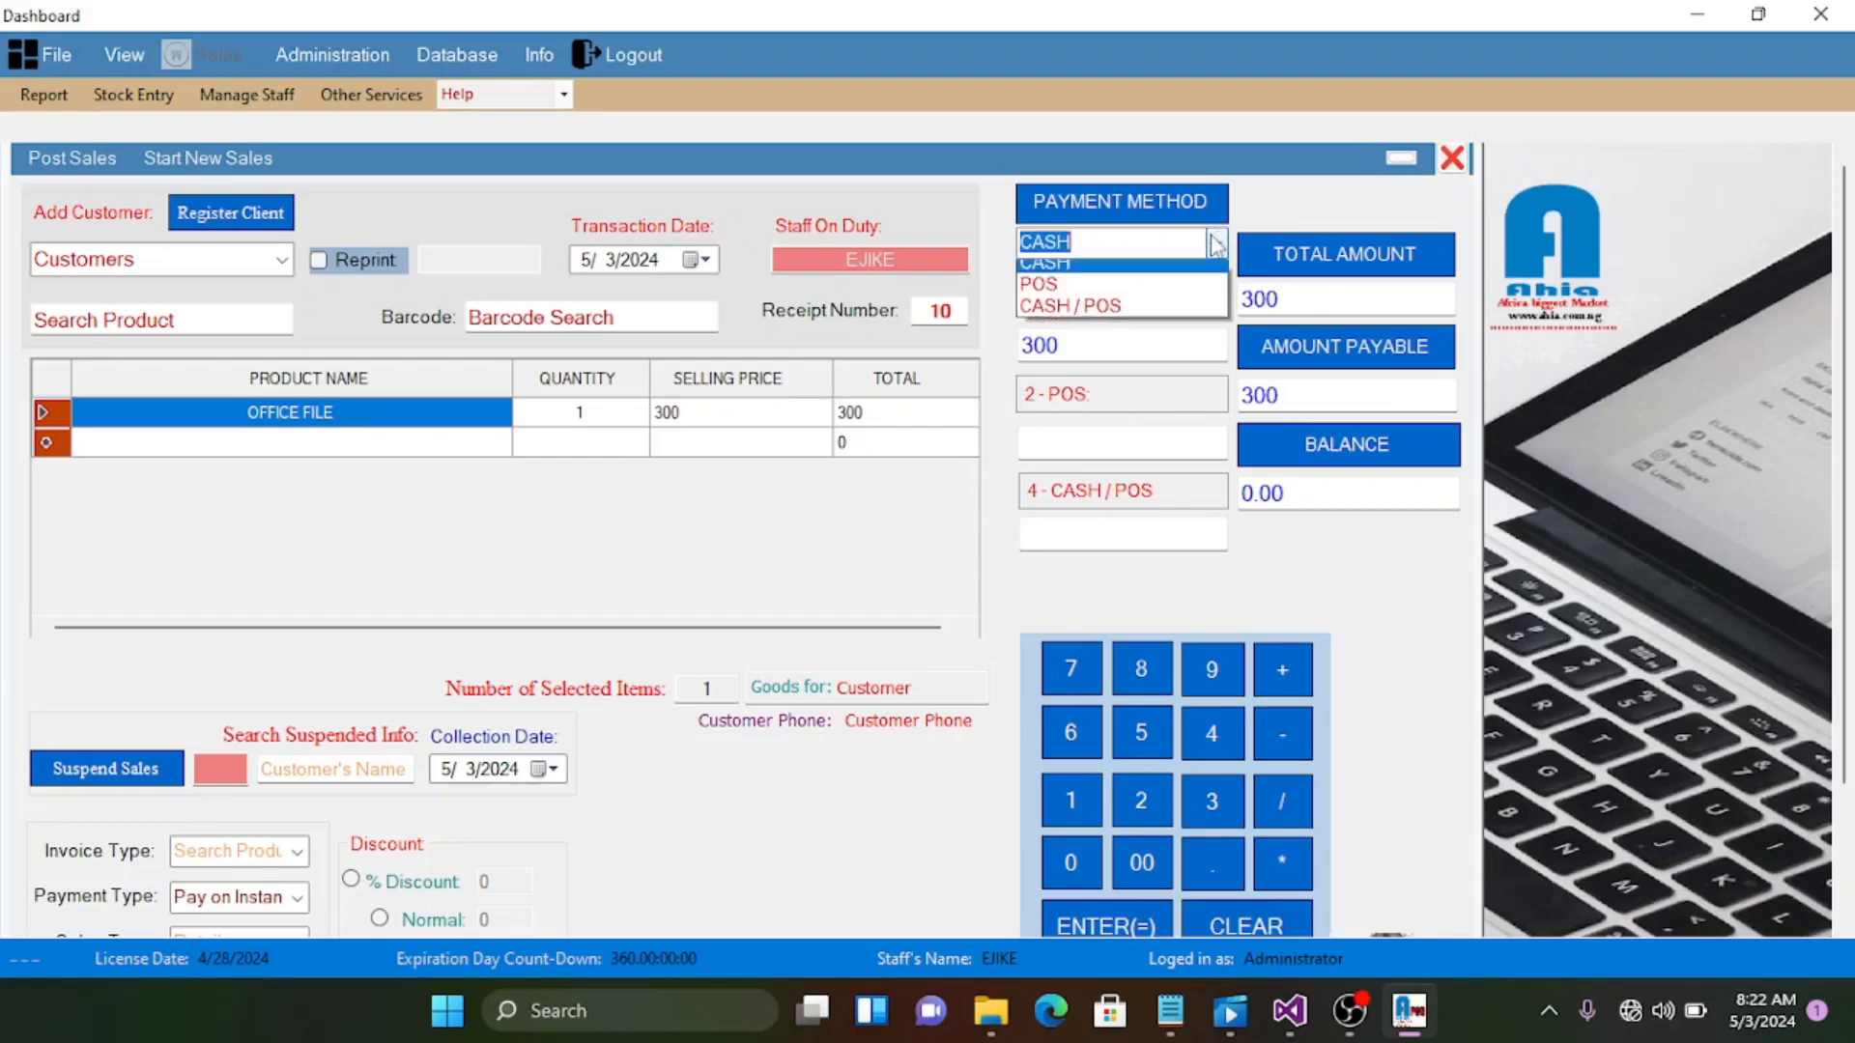
left_click(1121, 292)
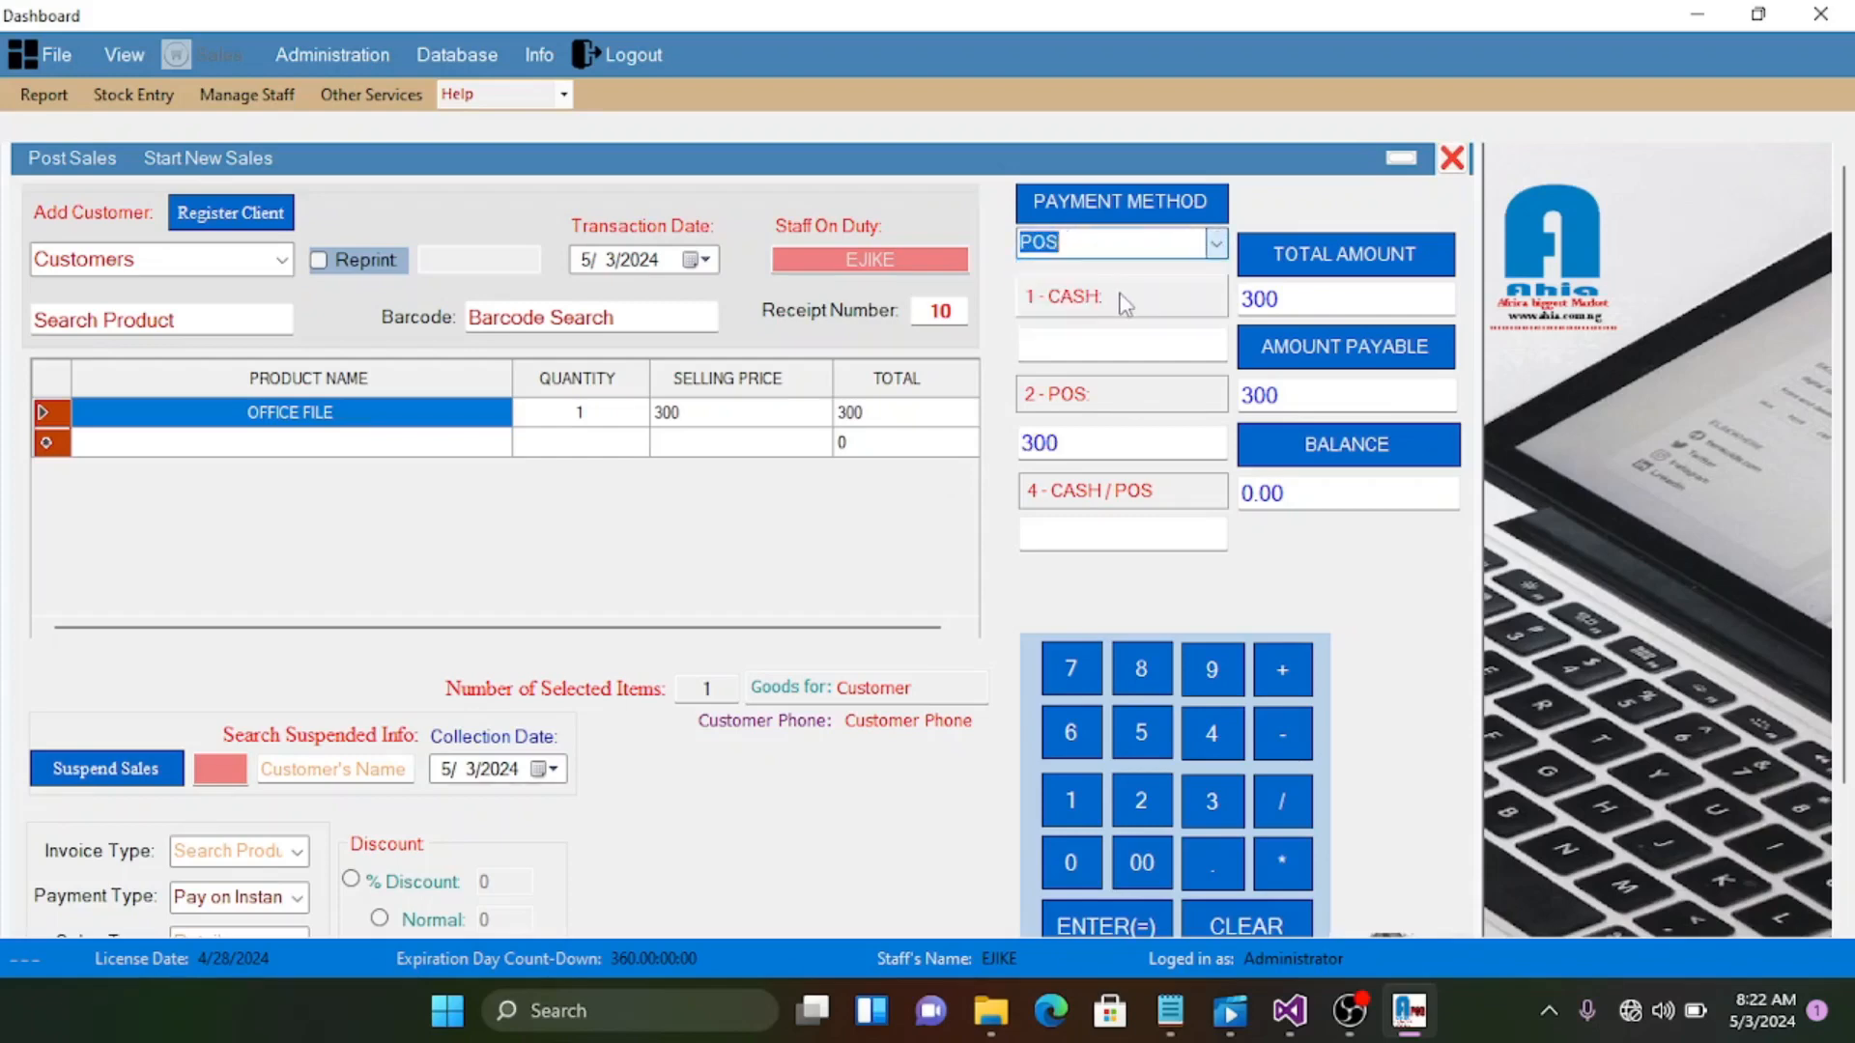
left_click(1212, 246)
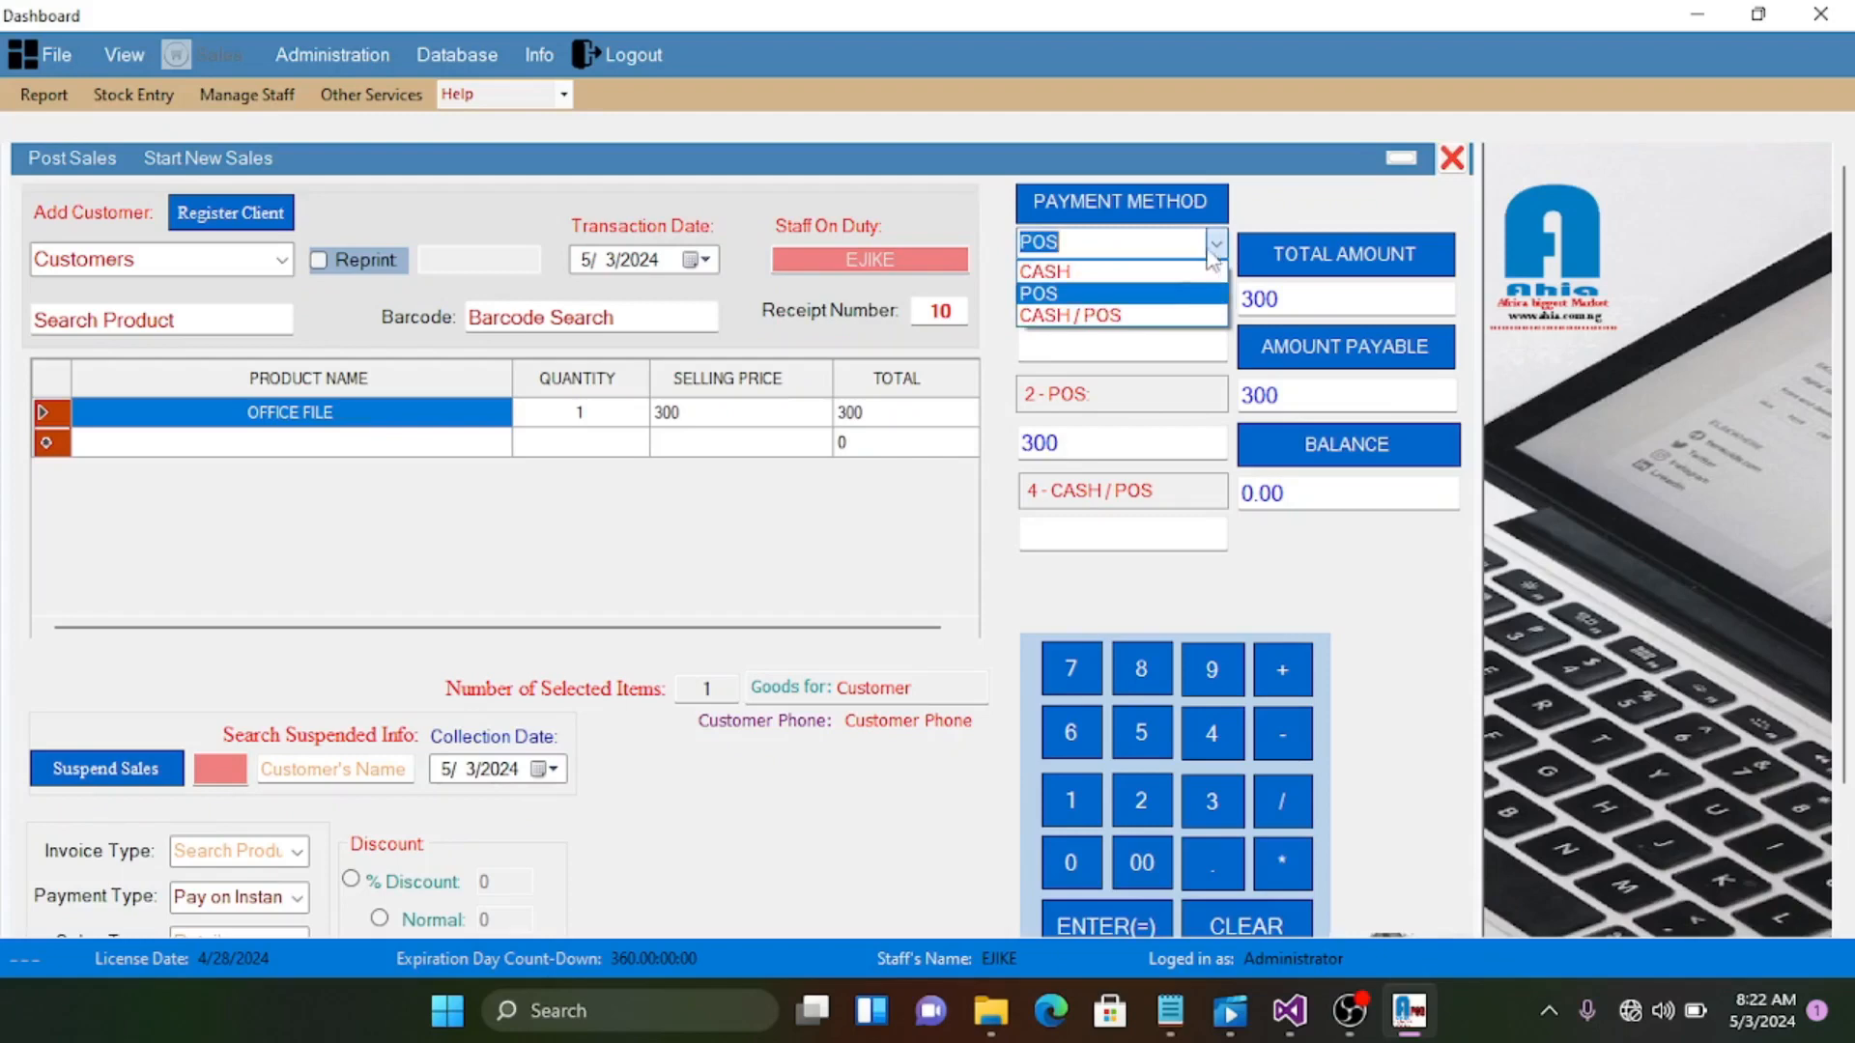
left_click(1147, 319)
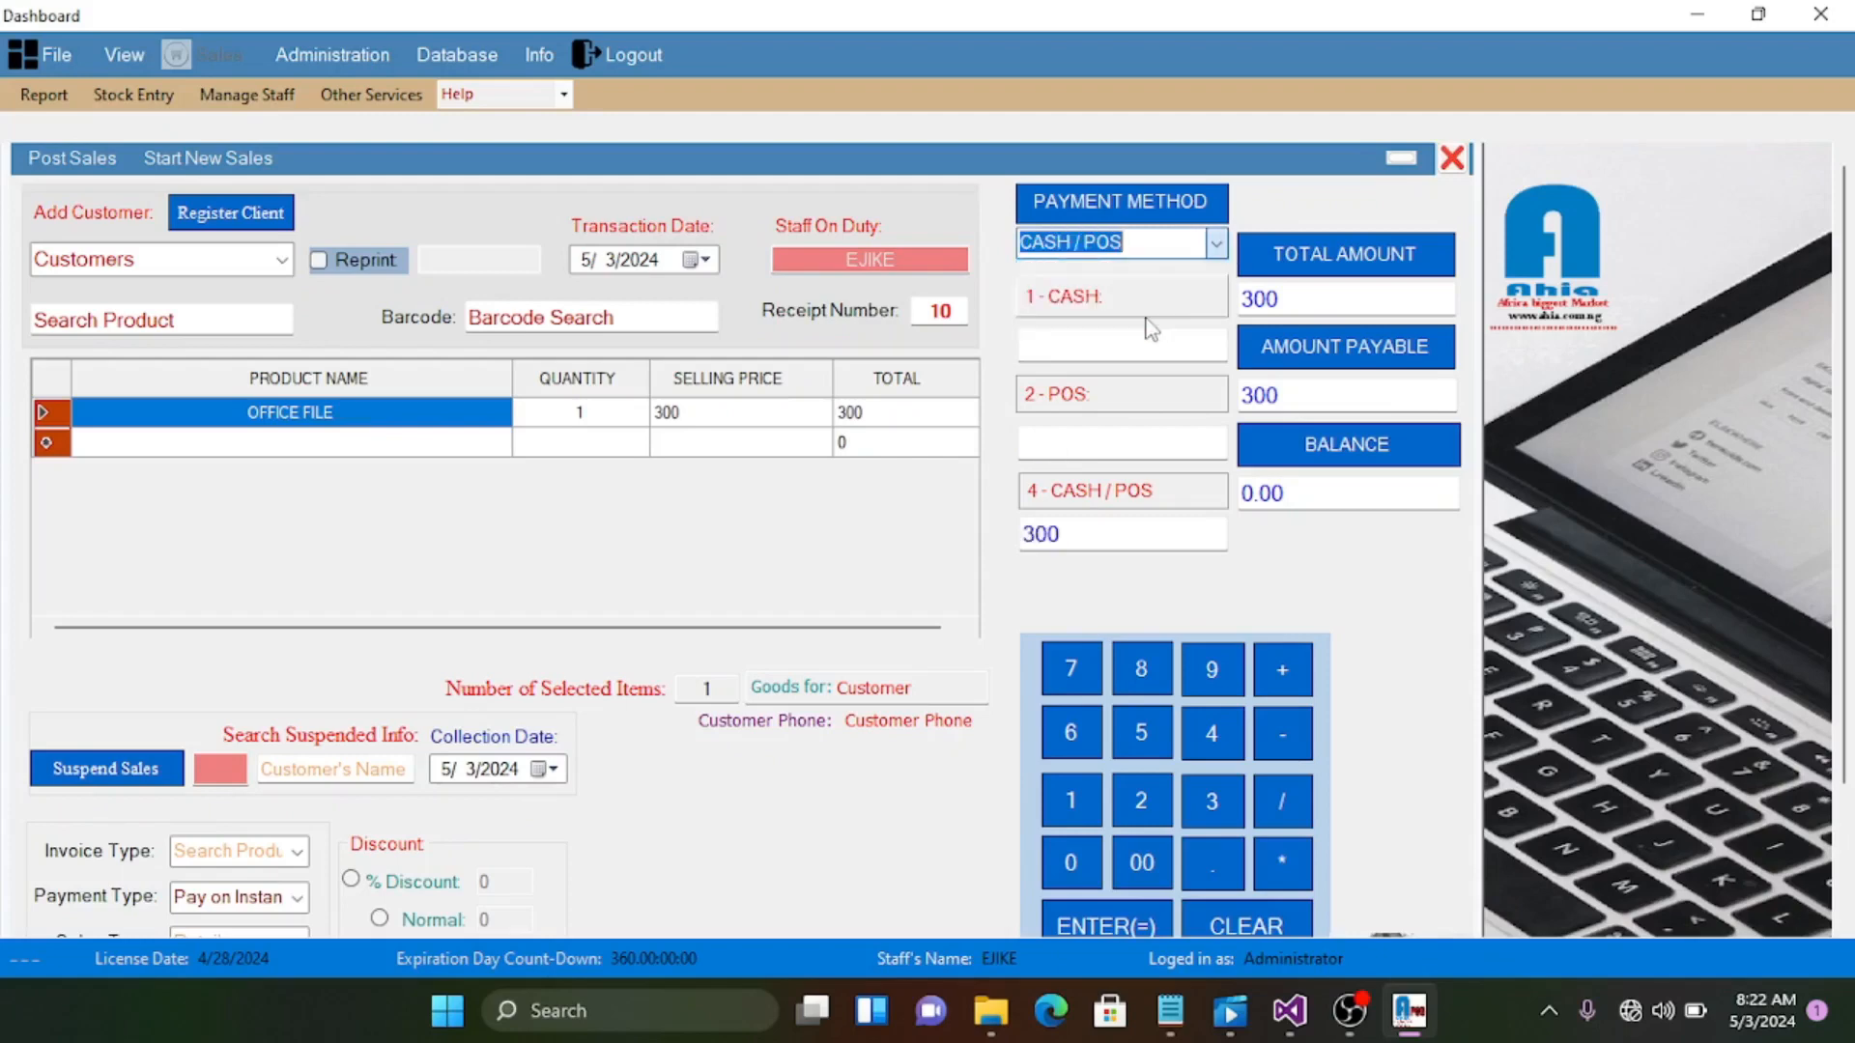
left_click(1080, 534)
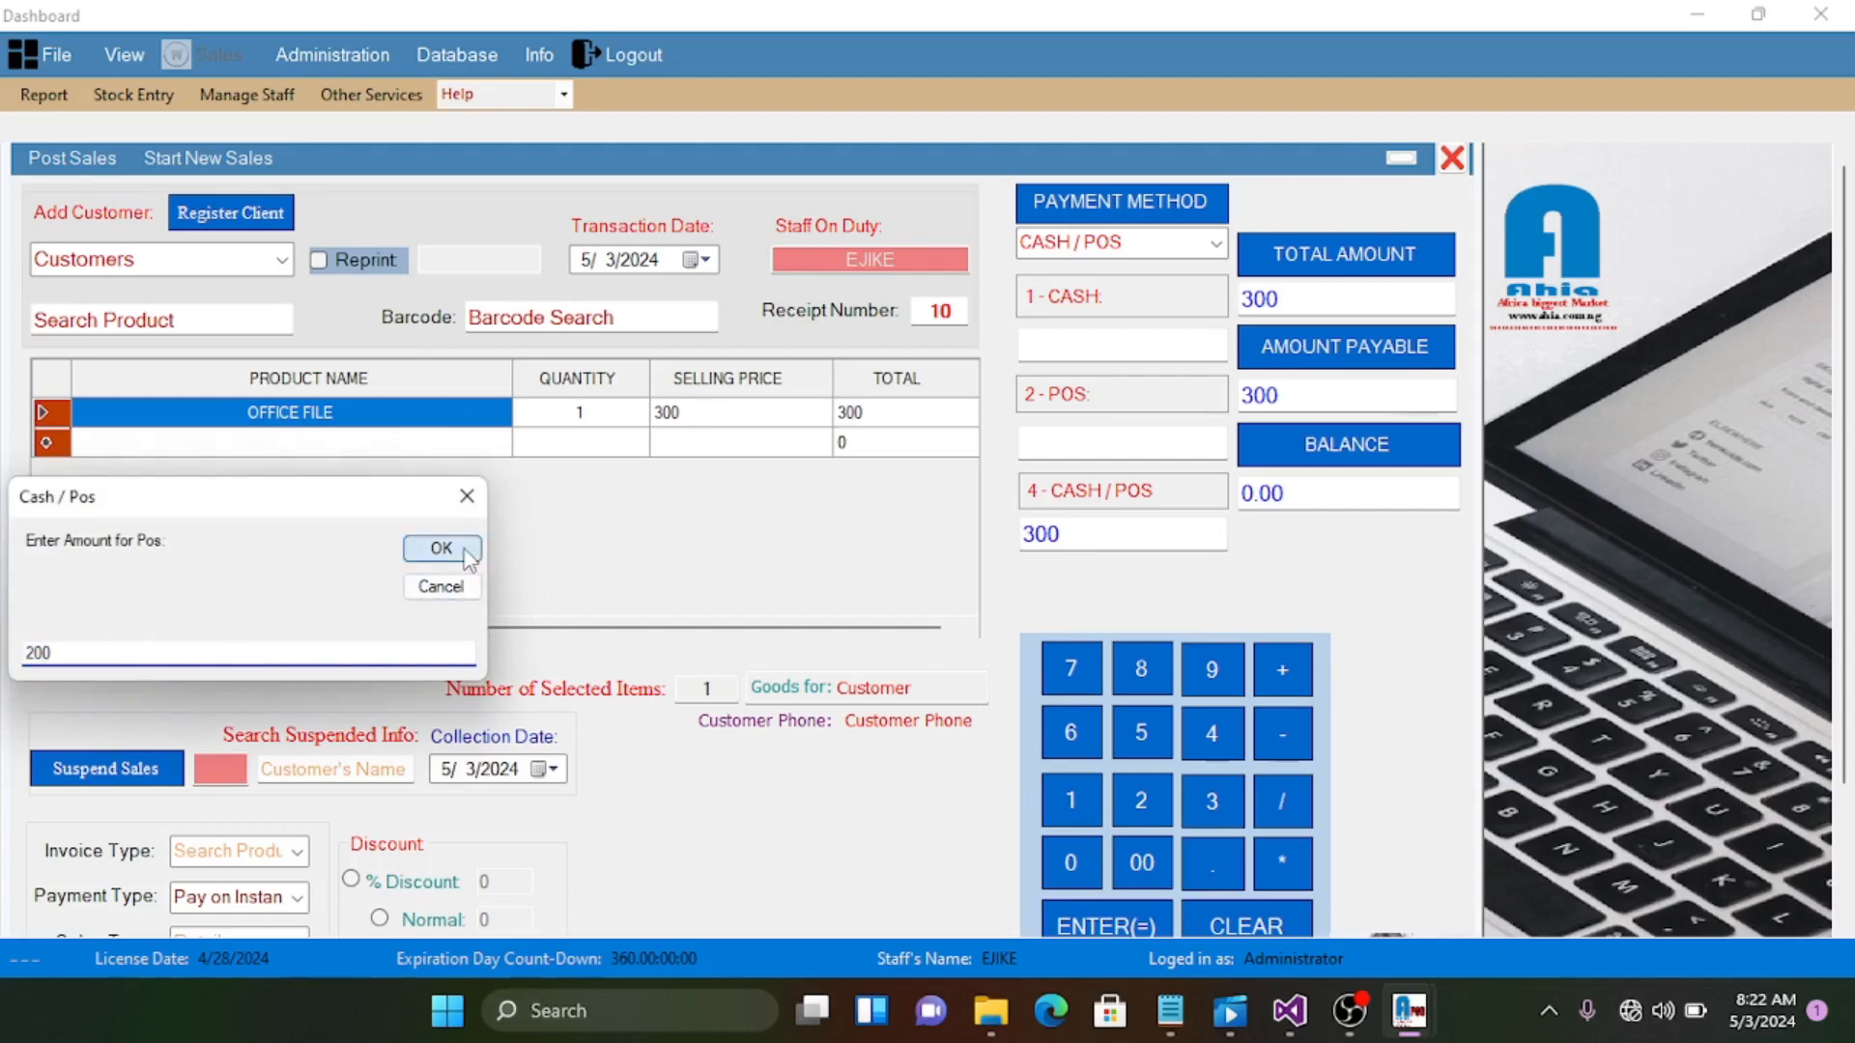
left_click(437, 548)
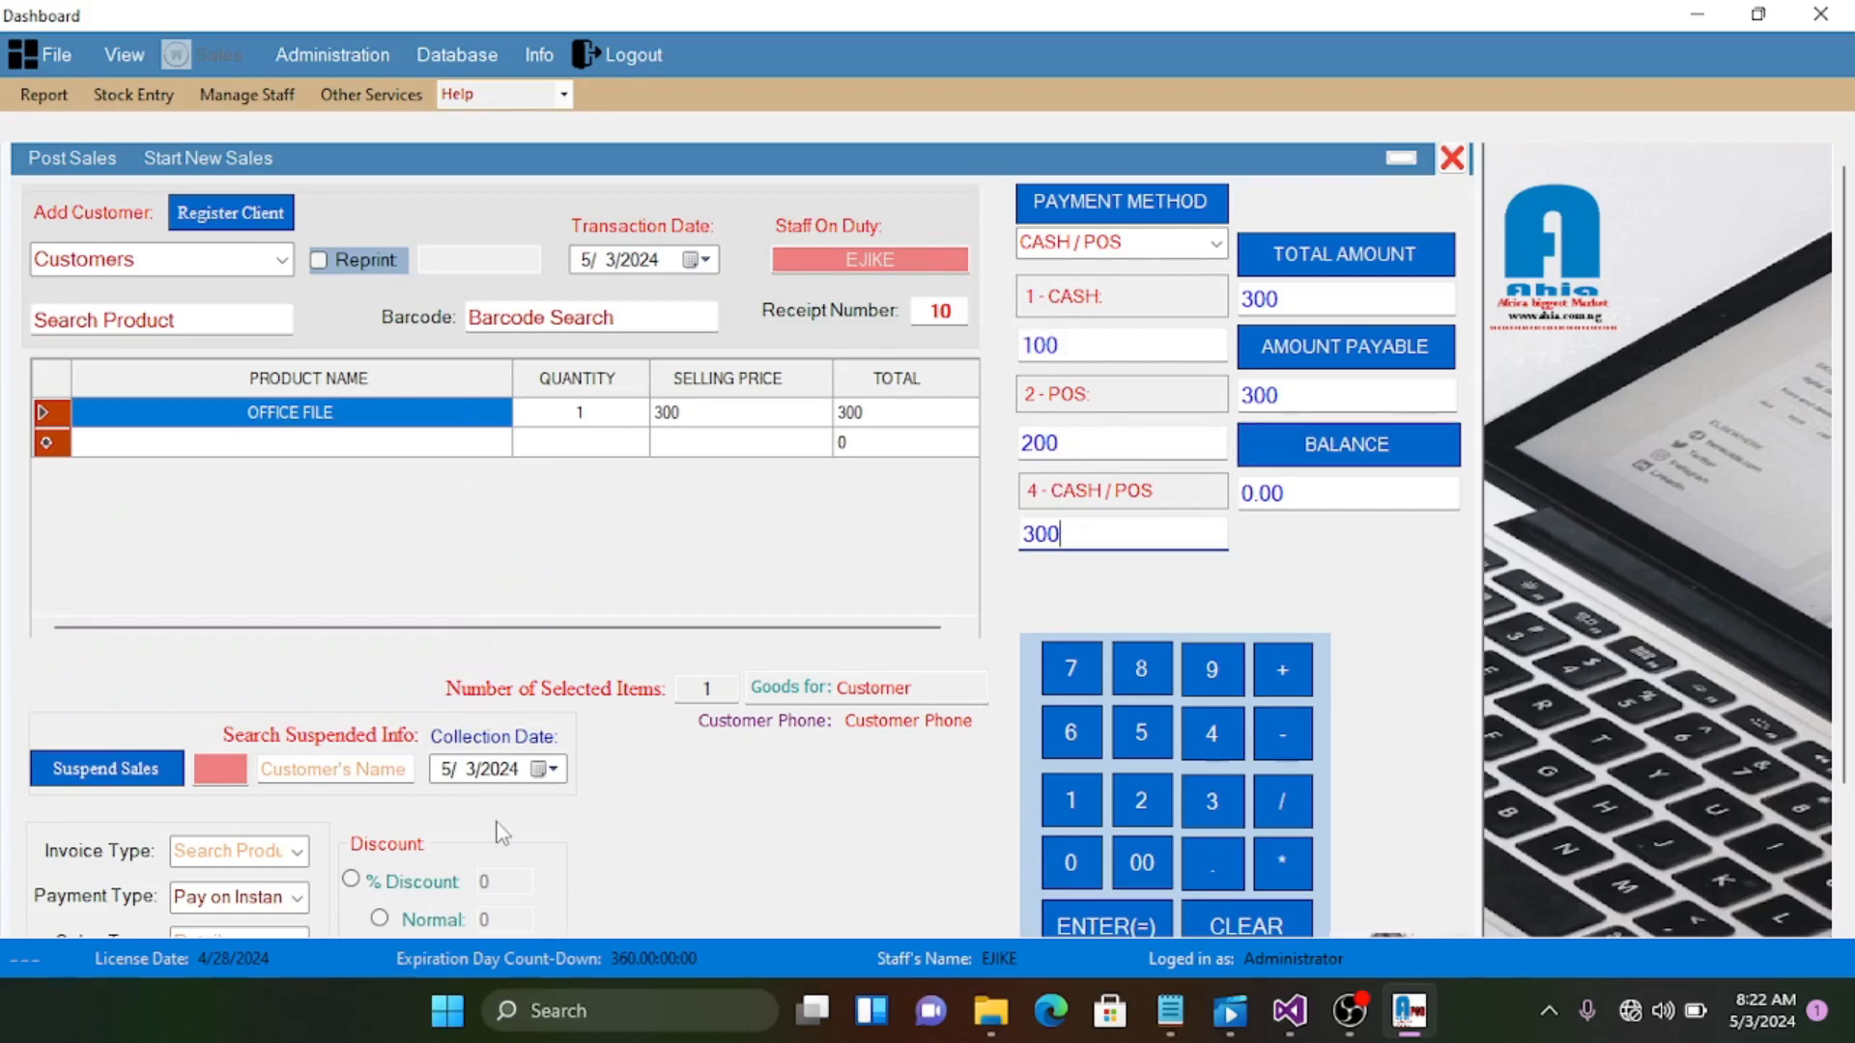
Apply a Normal discount of 20 to the OFFICE FILE sale
left_click(381, 918)
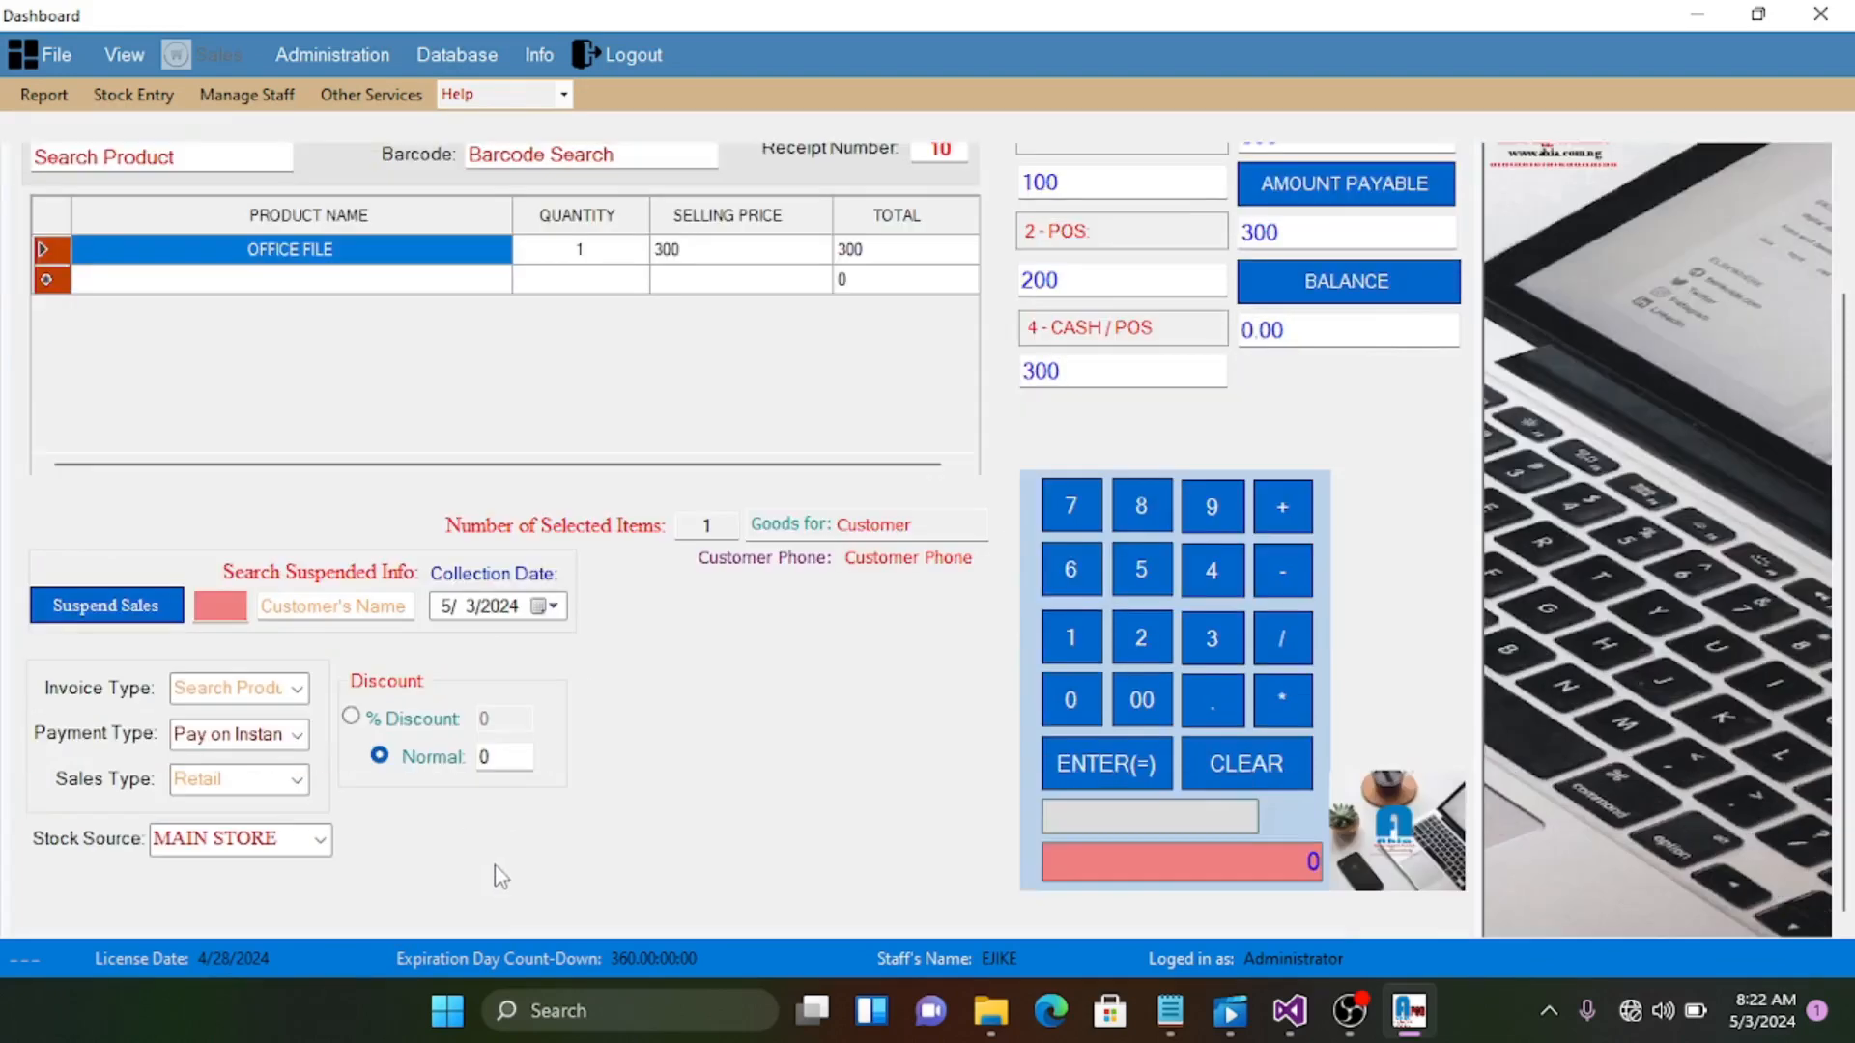
left_click(501, 756)
type("20")
scroll(1208, 358, "up", 3)
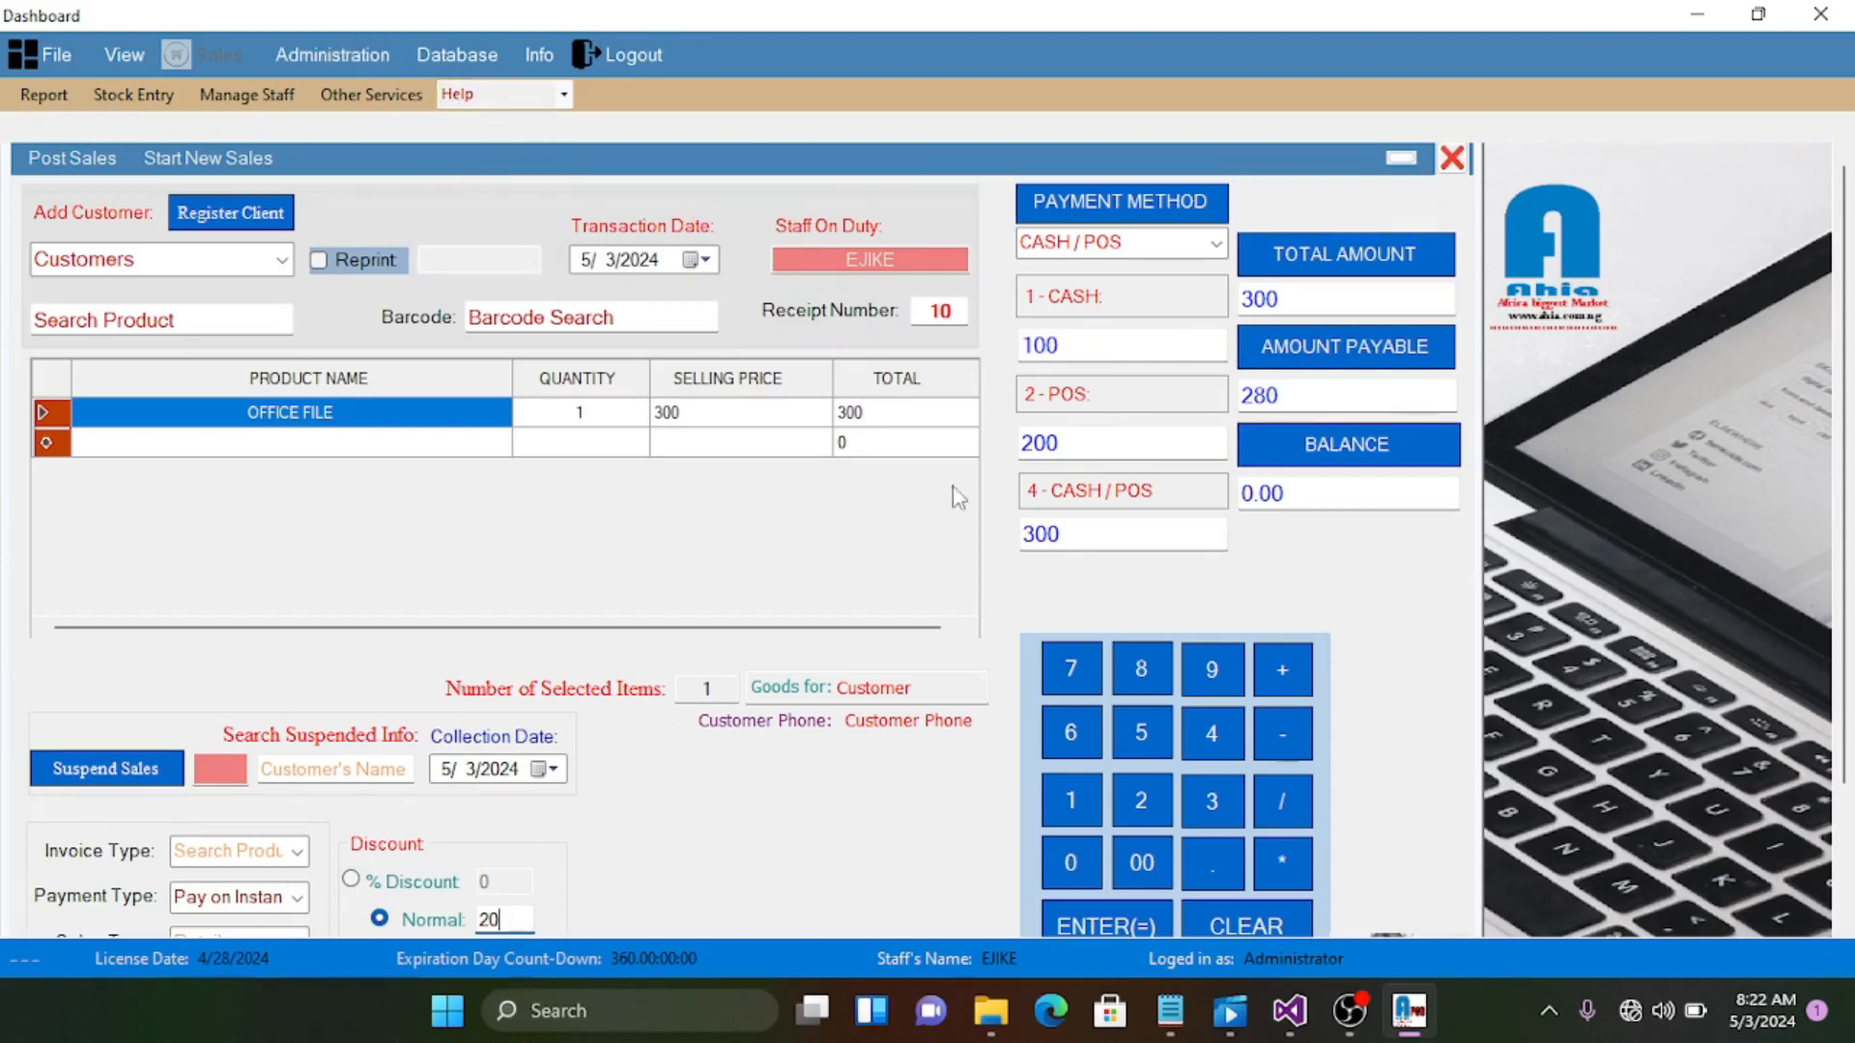
Start a new sale and add one ZIP DETERGENT 900G from the product list
left_click(230, 157)
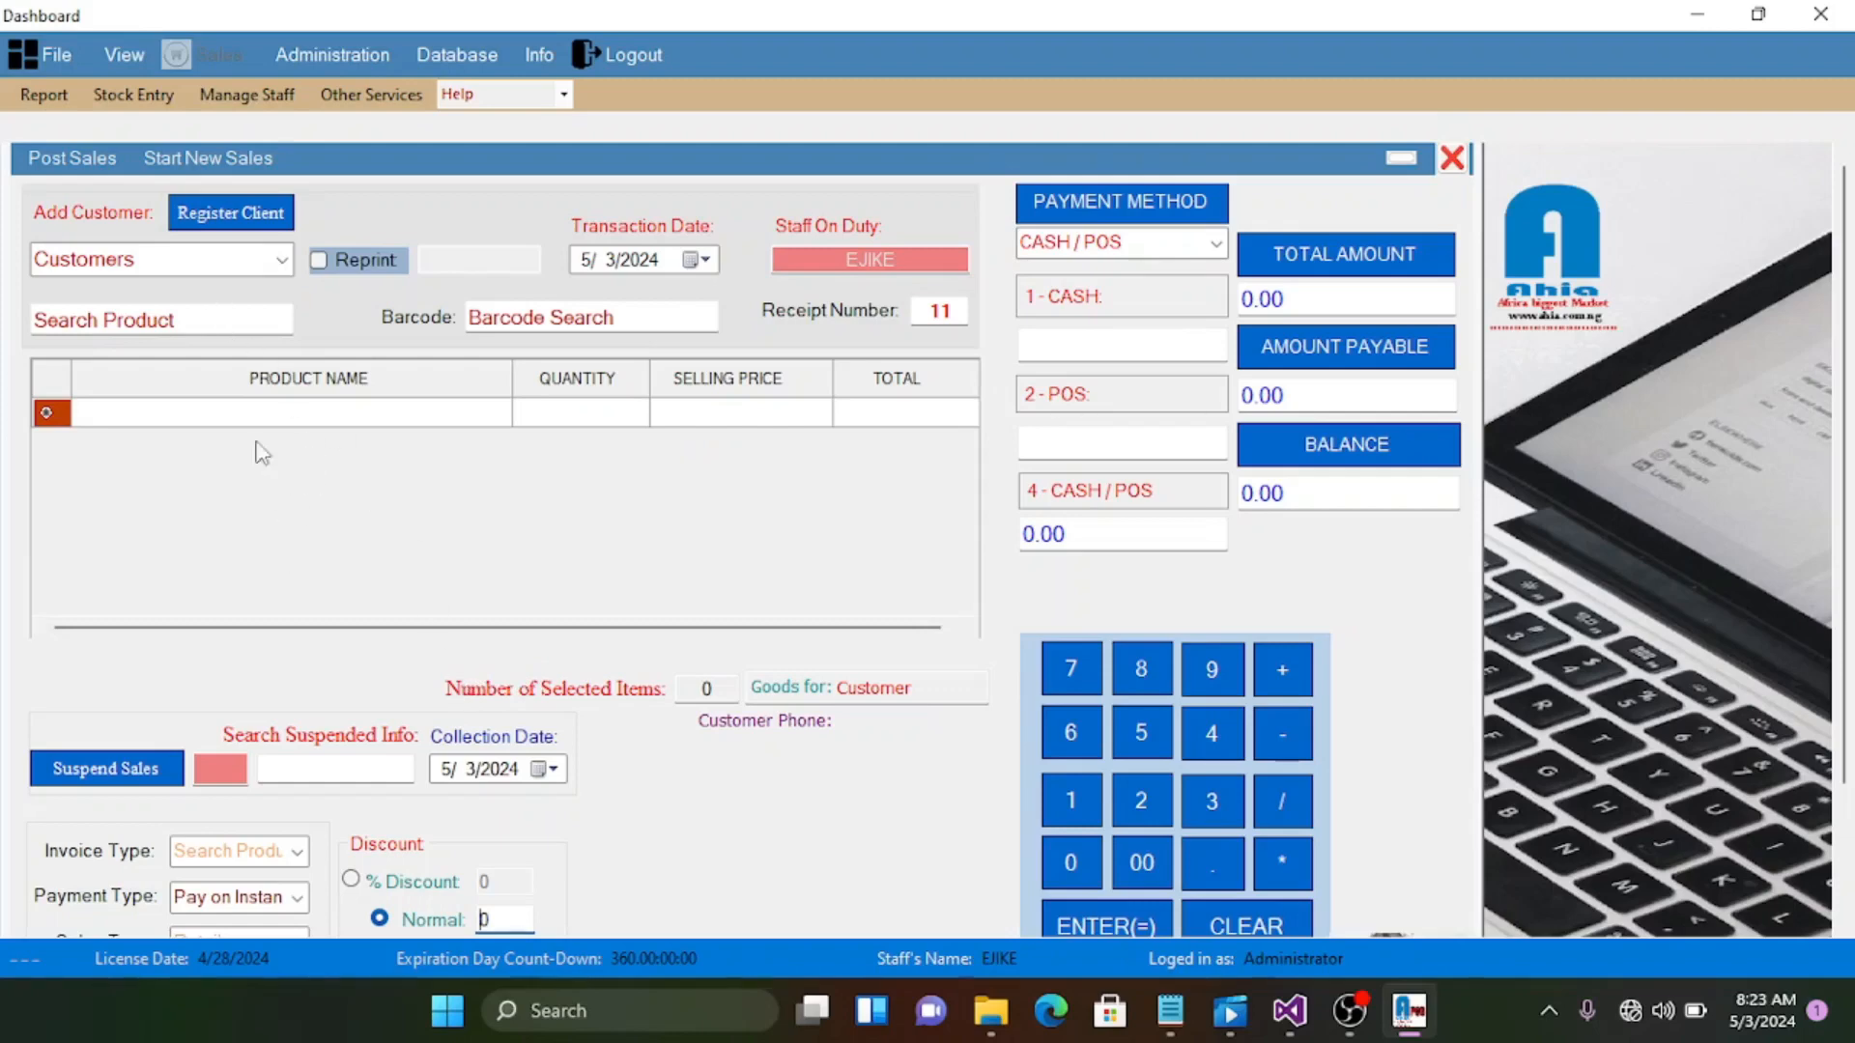
left_click(225, 318)
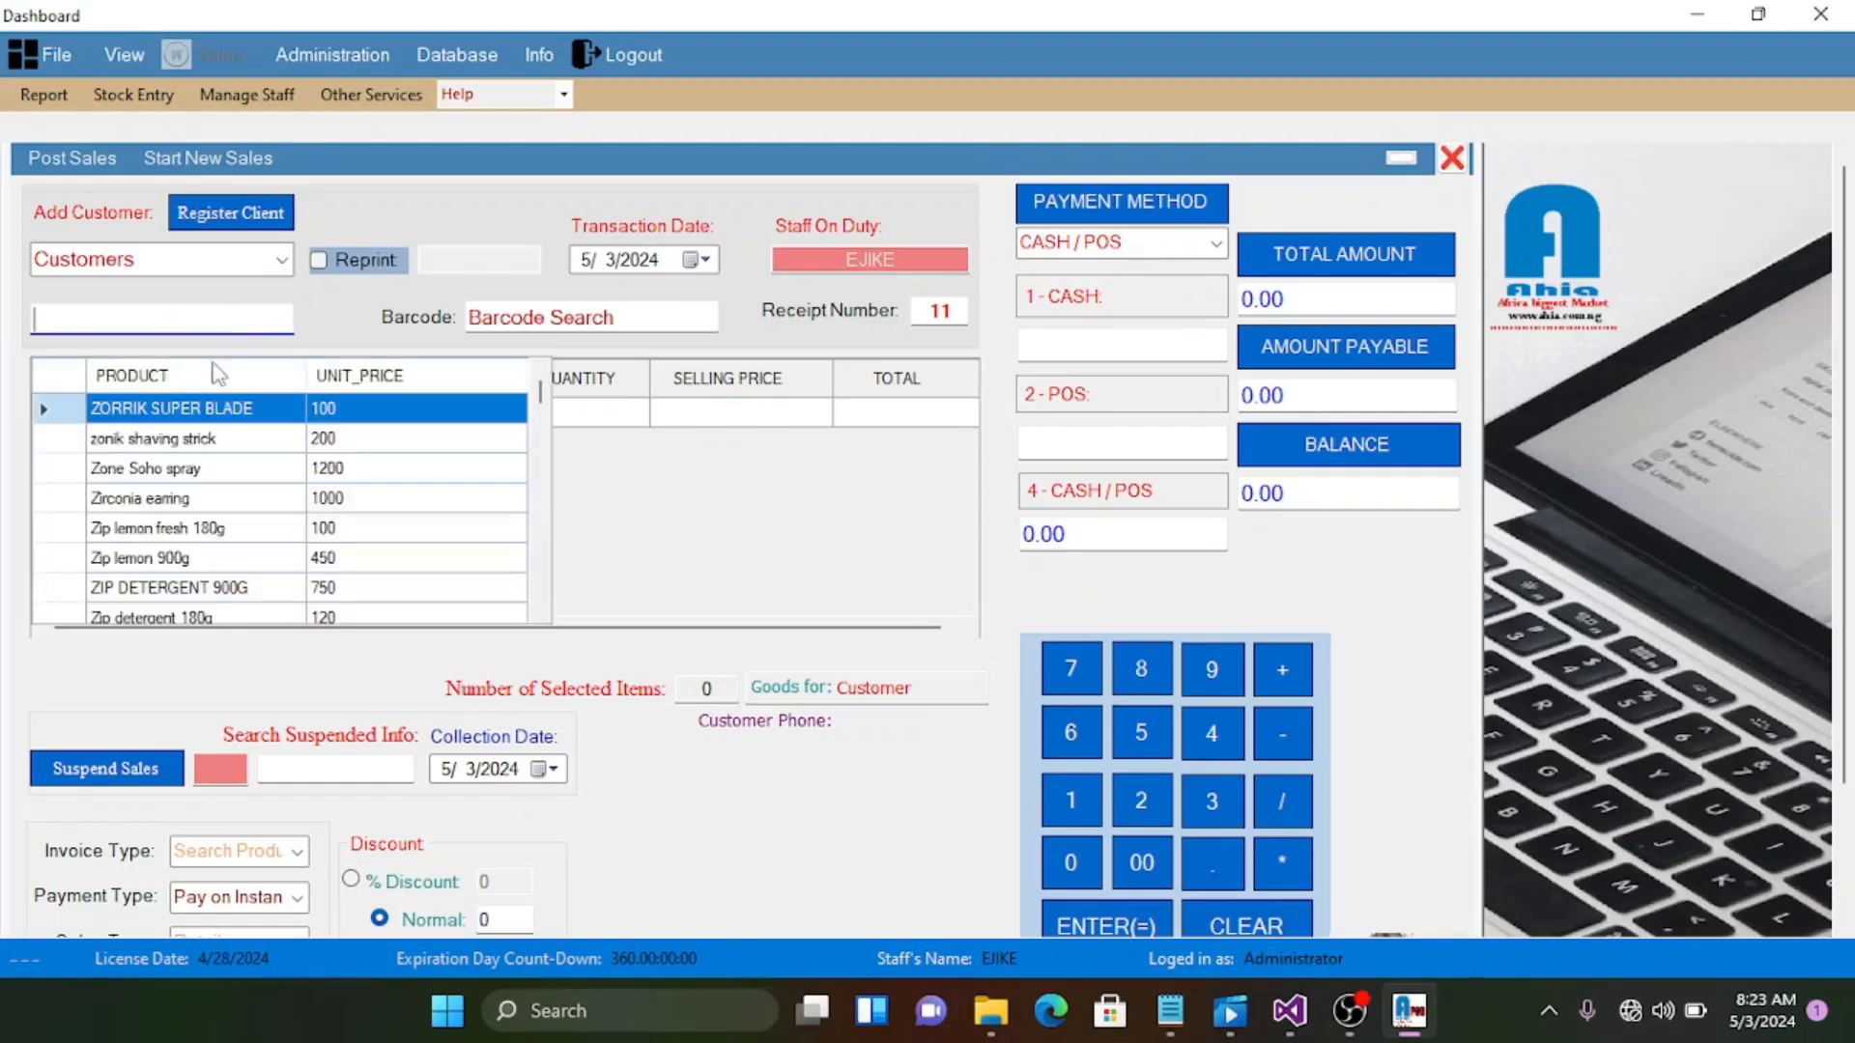
double_click(221, 588)
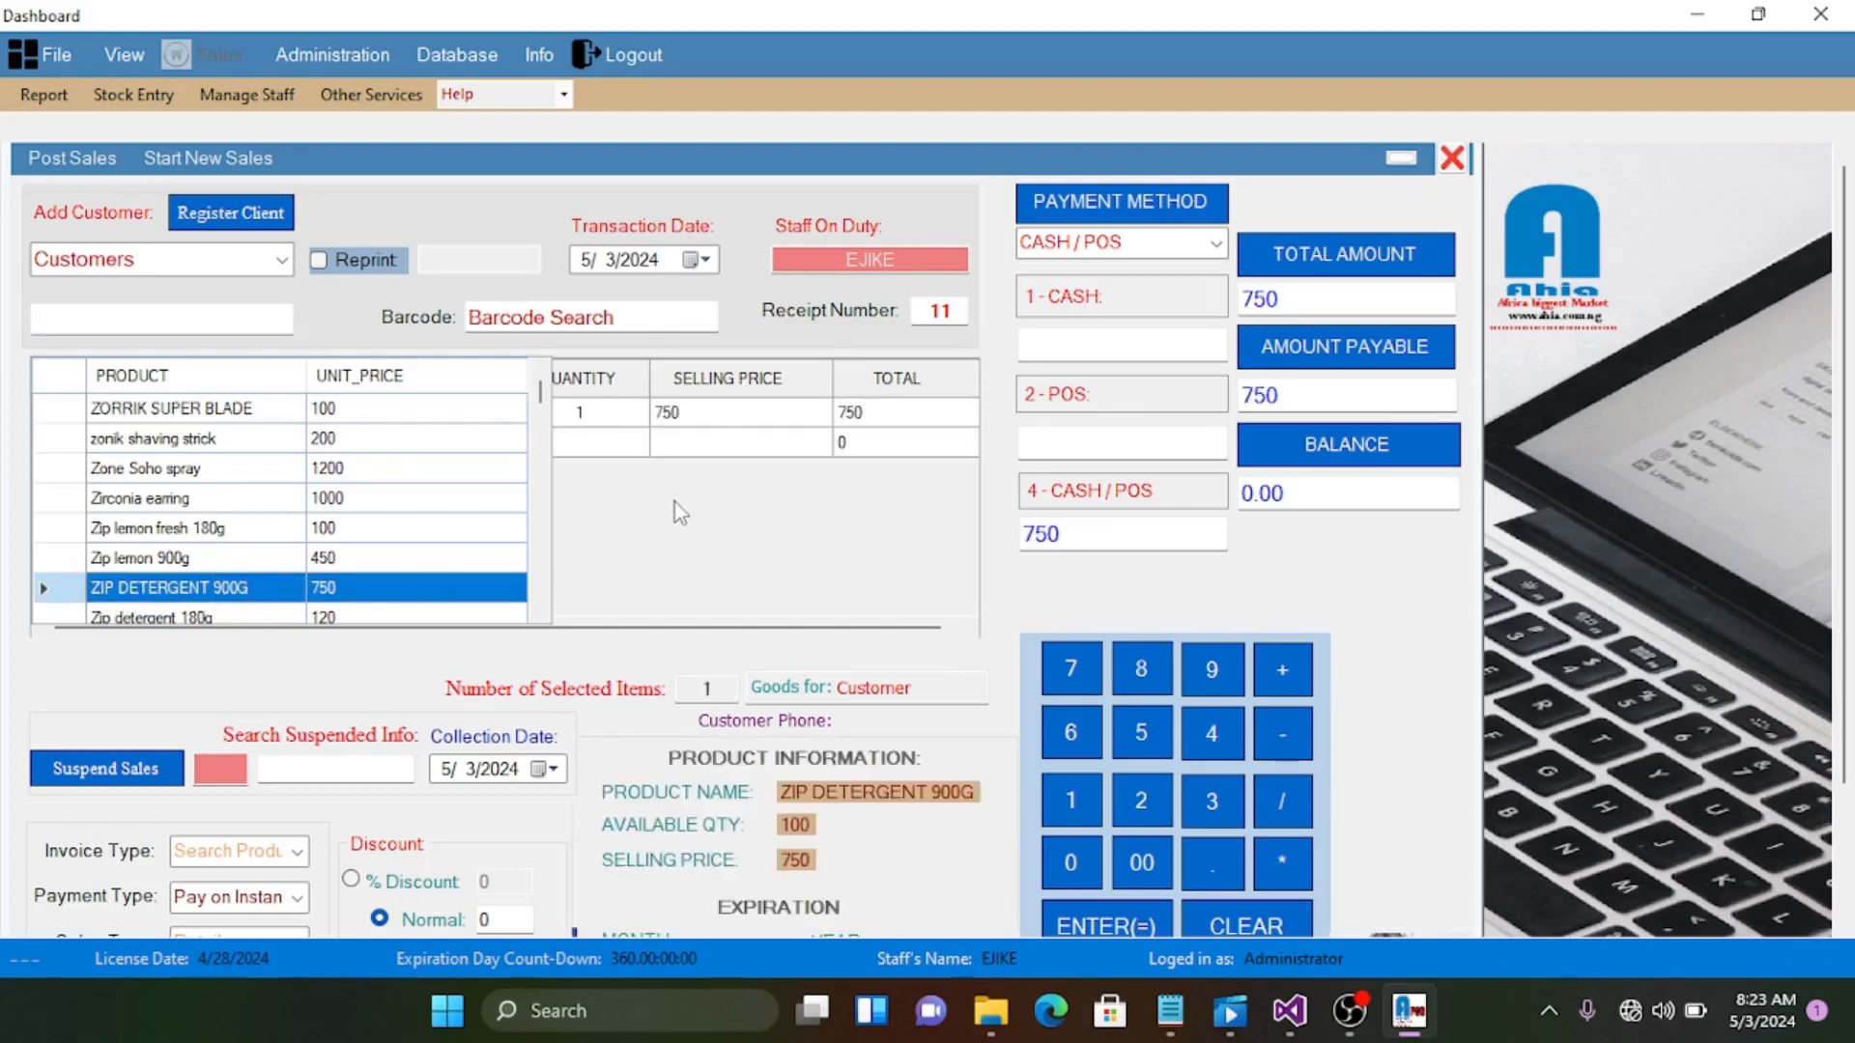
left_click(650, 503)
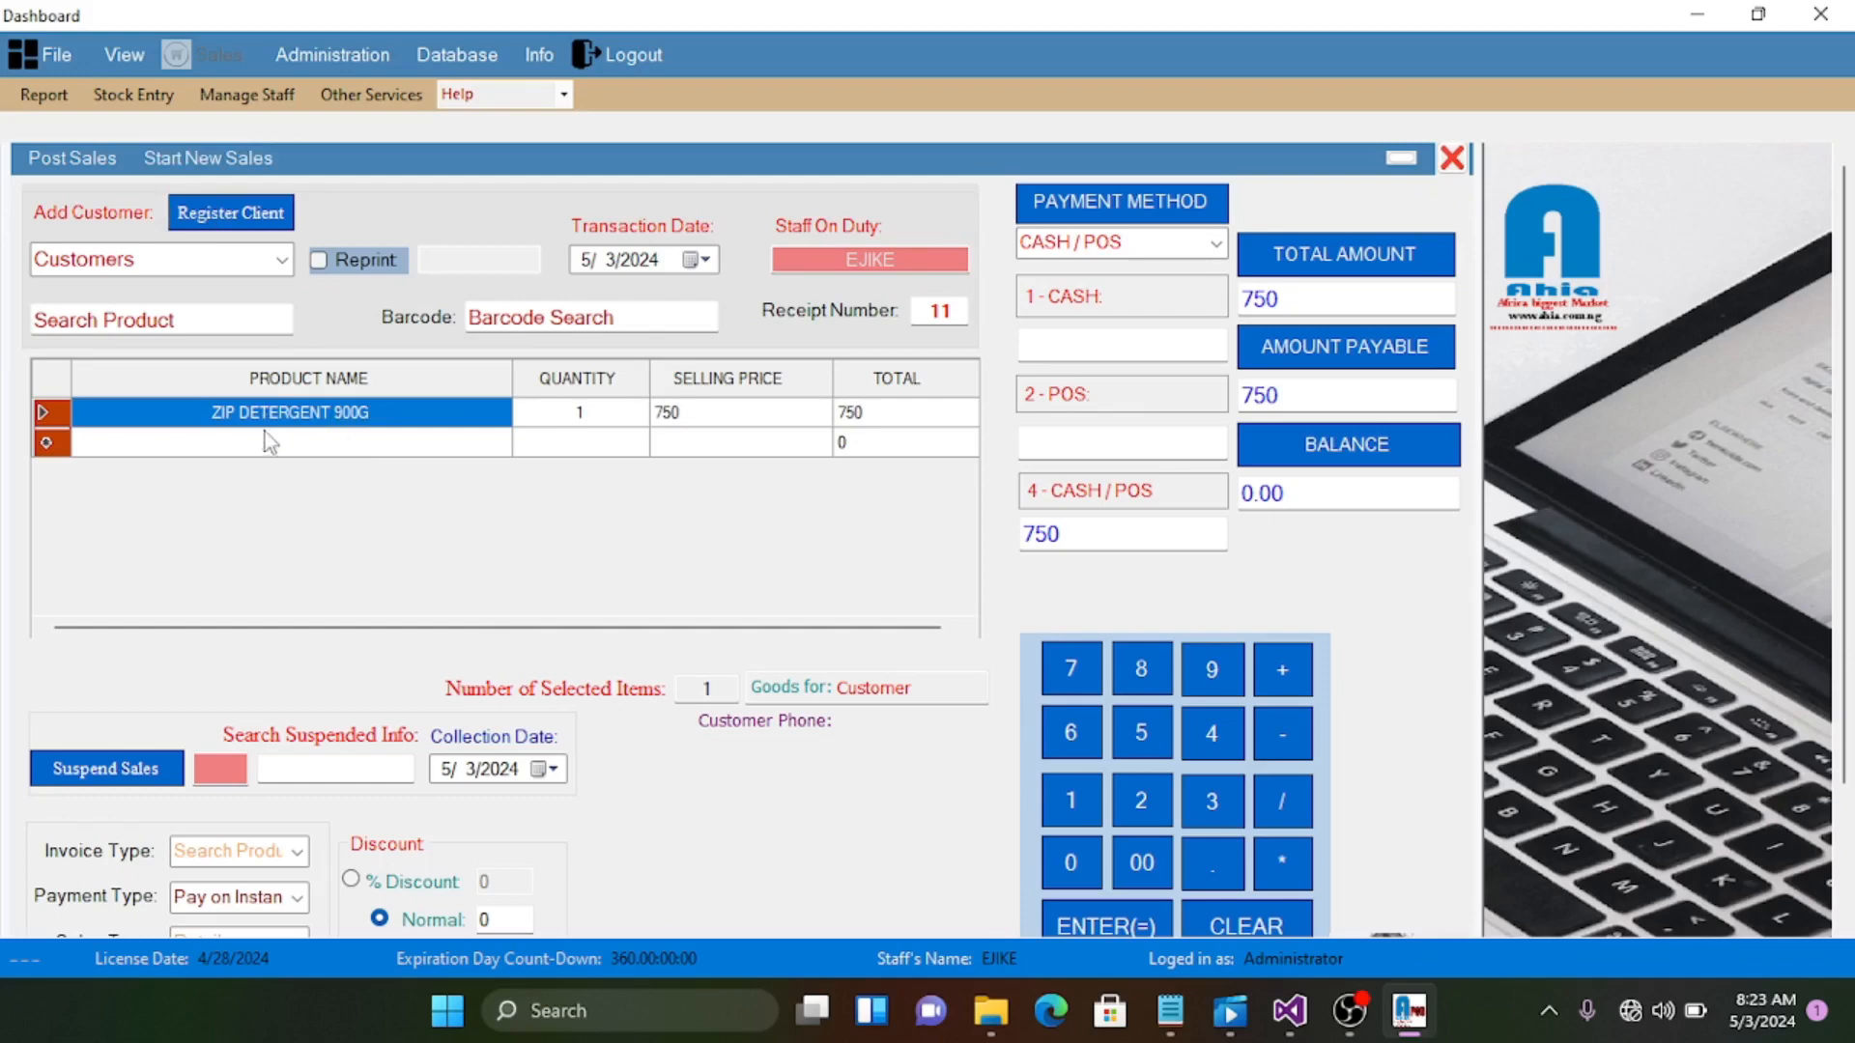
Open the Easy Stock Manager and begin a new product named WASHING OF TROUSWER
left_click(131, 95)
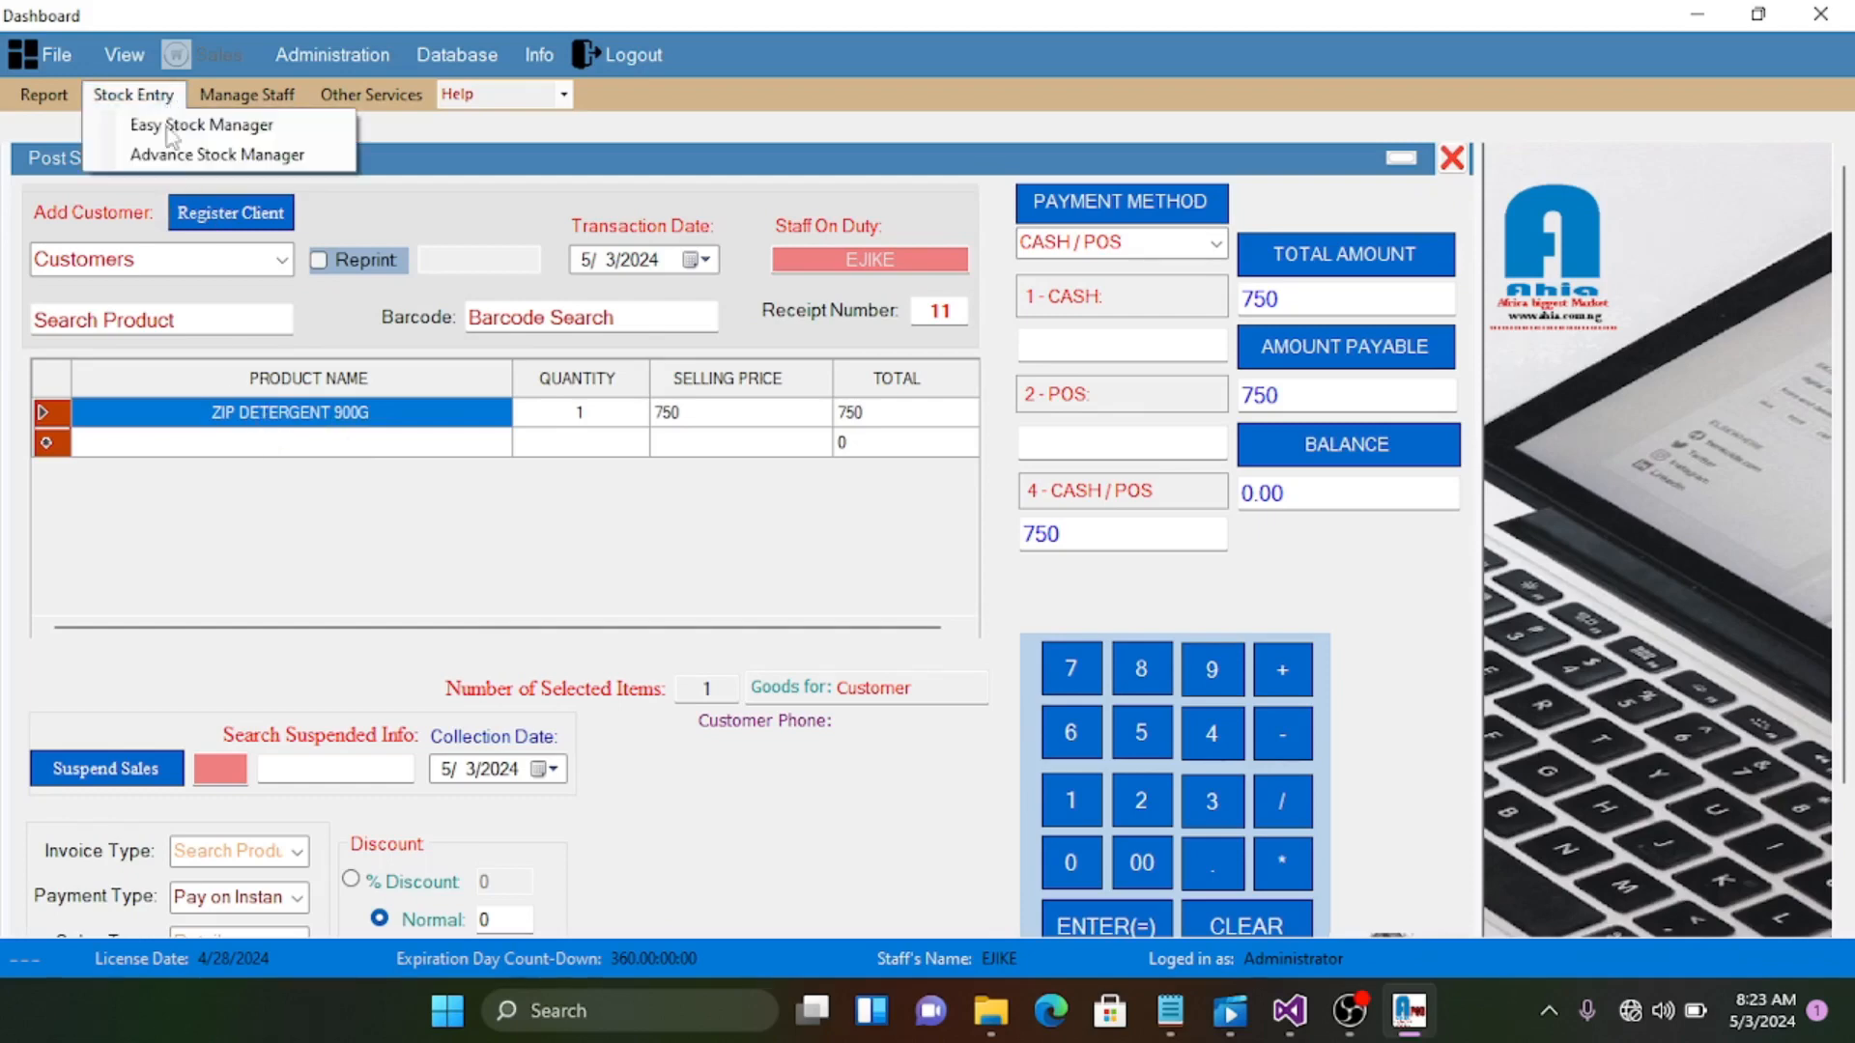
left_click(198, 126)
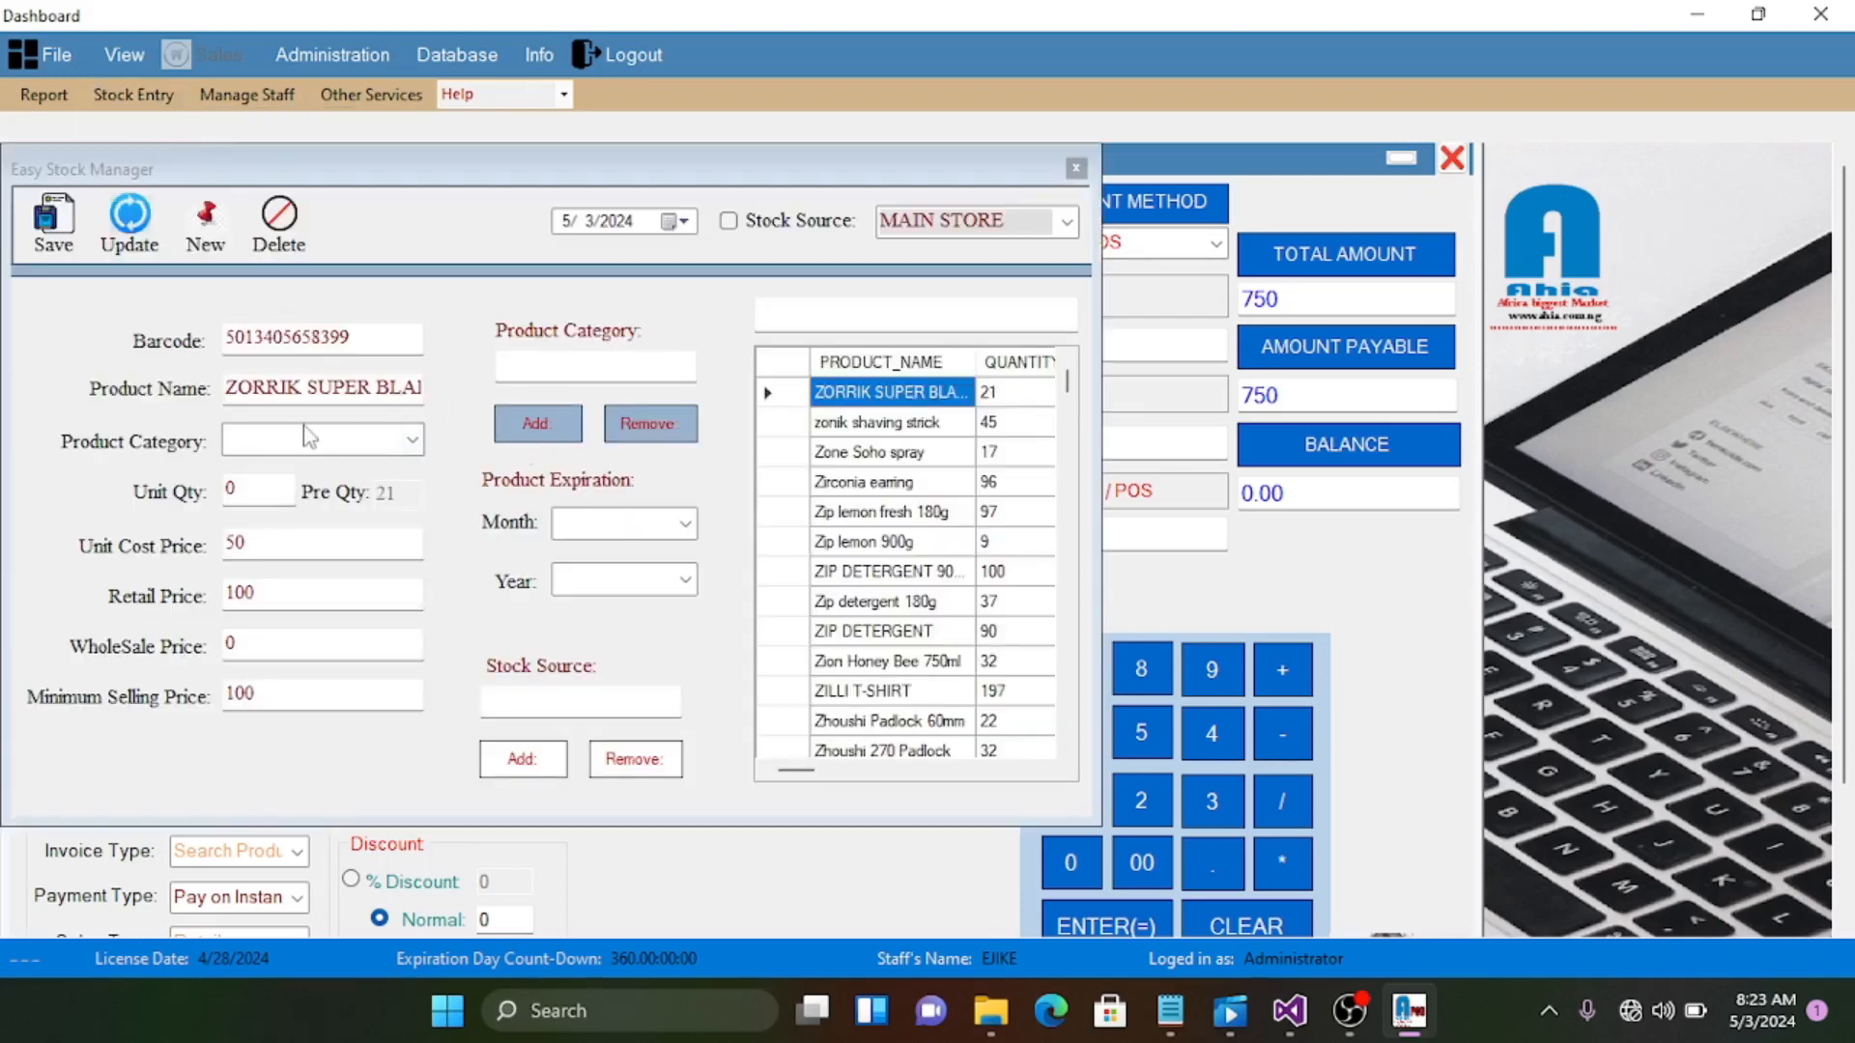
left_click(206, 230)
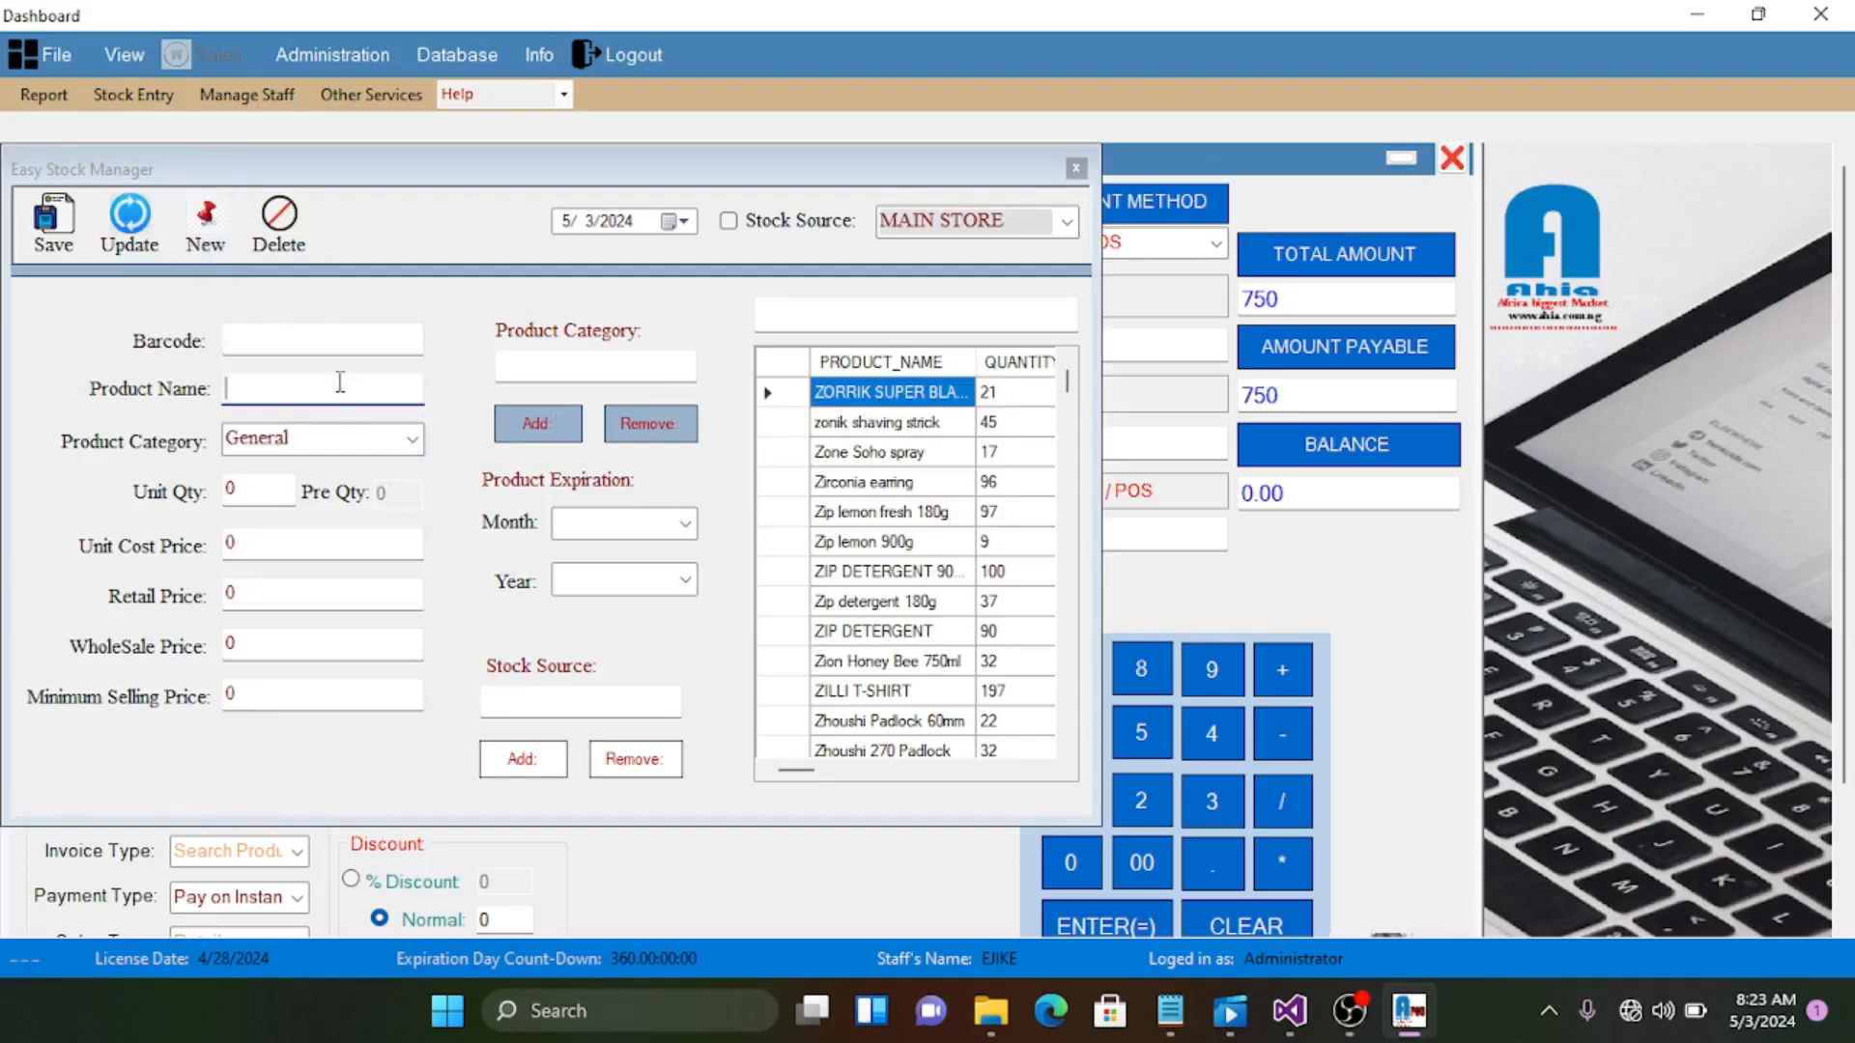
left_click(340, 384)
type("OUSWER")
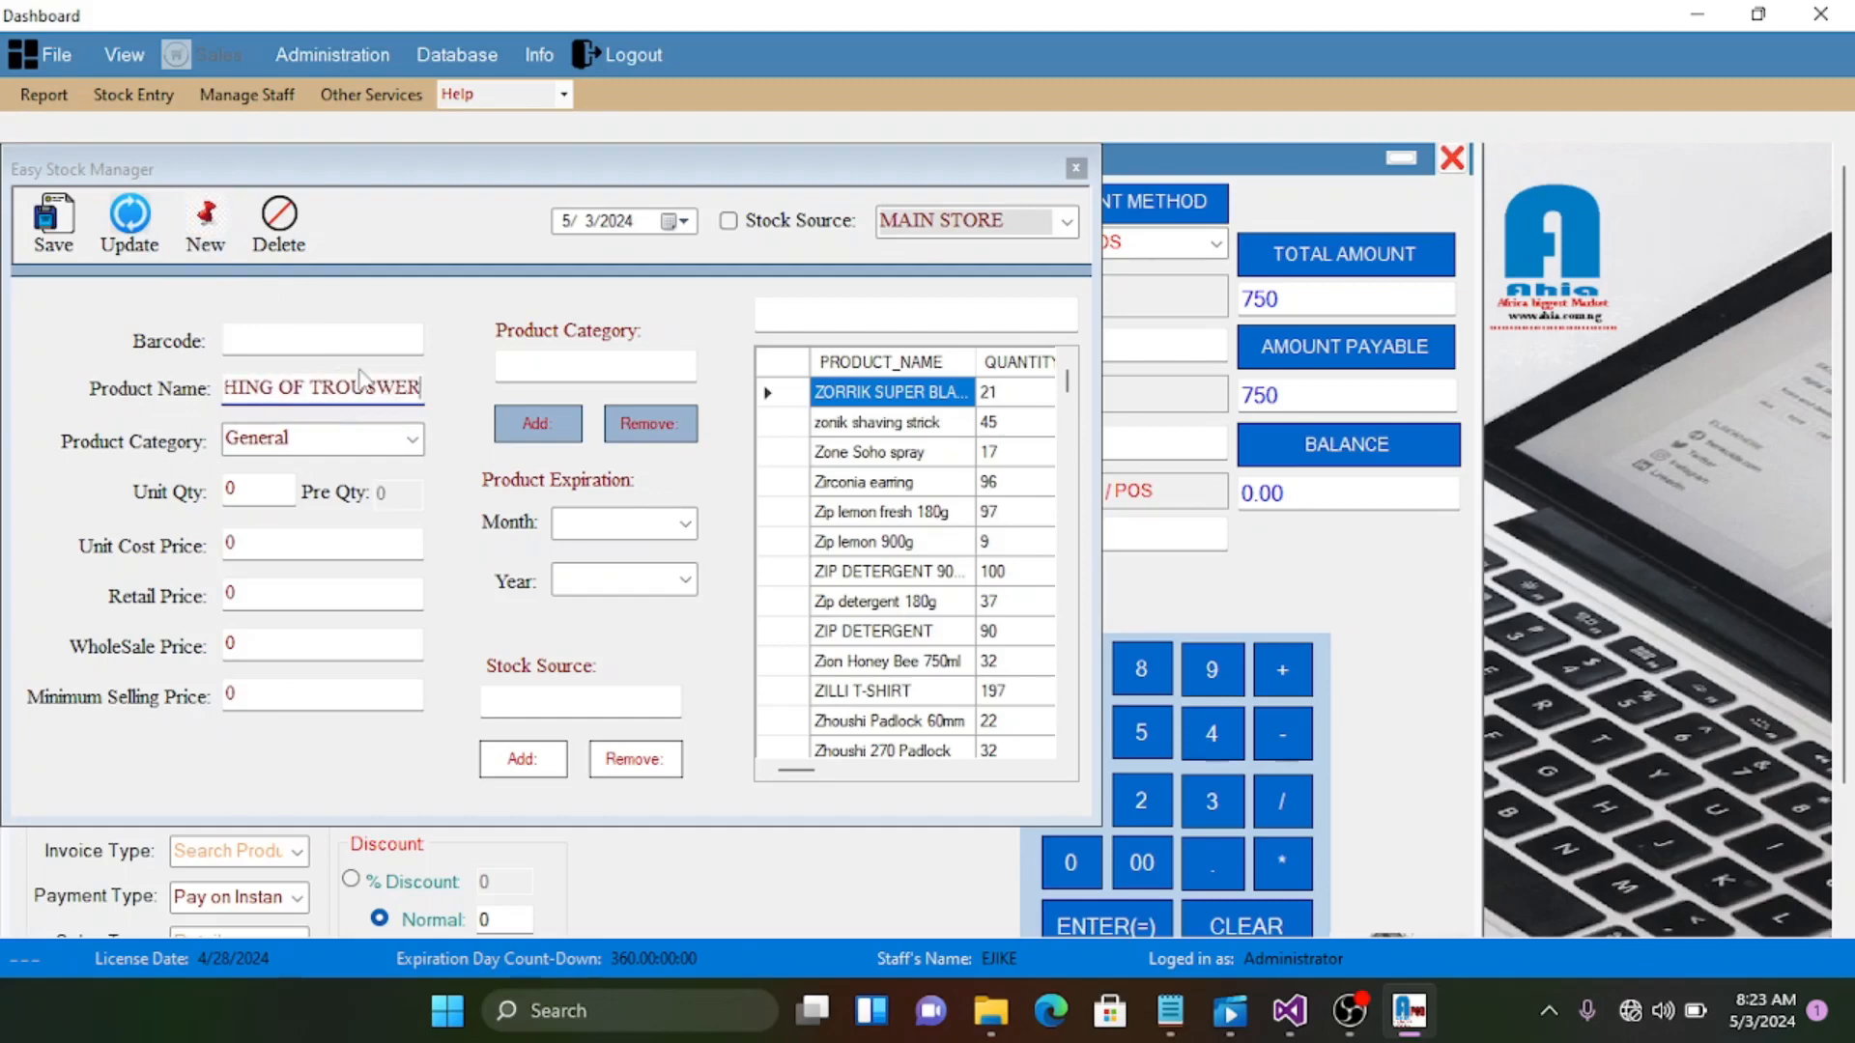
Give the new product a unit quantity of 100 and a retail price of 300, save it, and close the stock manager
left_click(260, 495)
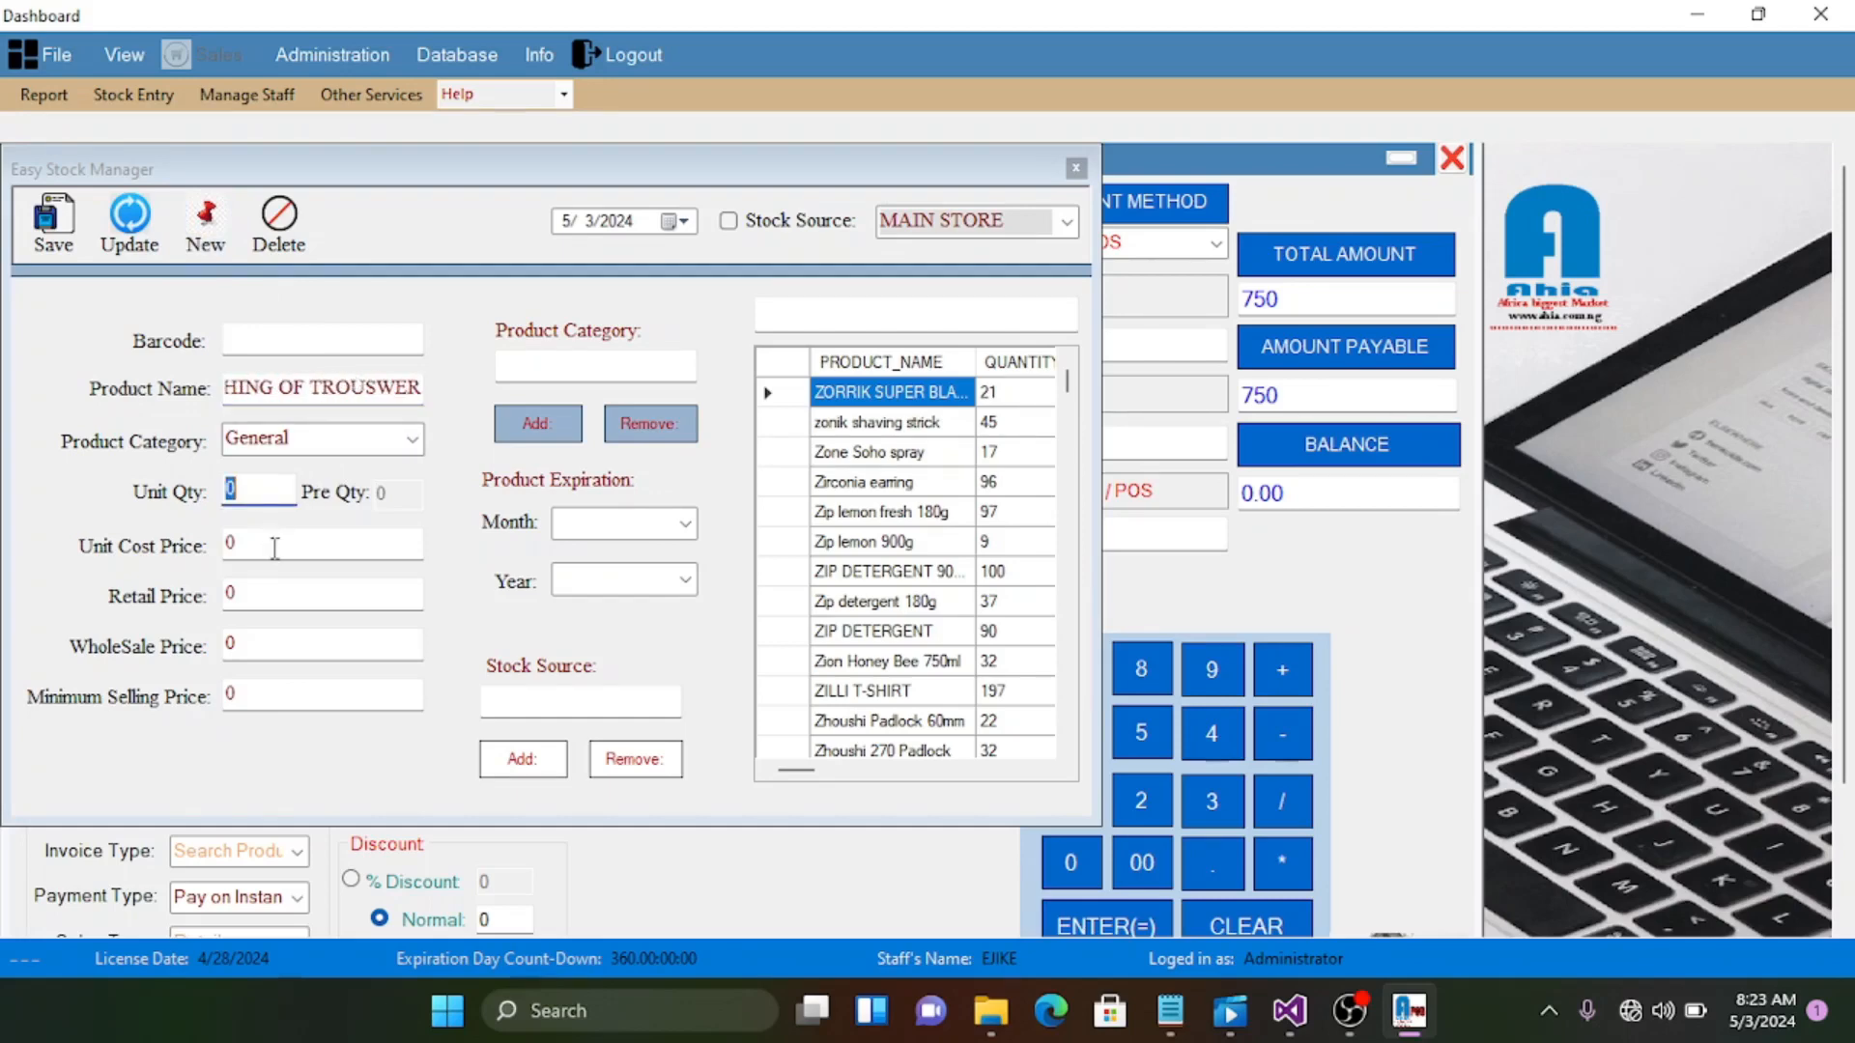
type("100")
left_click(277, 552)
left_click(261, 606)
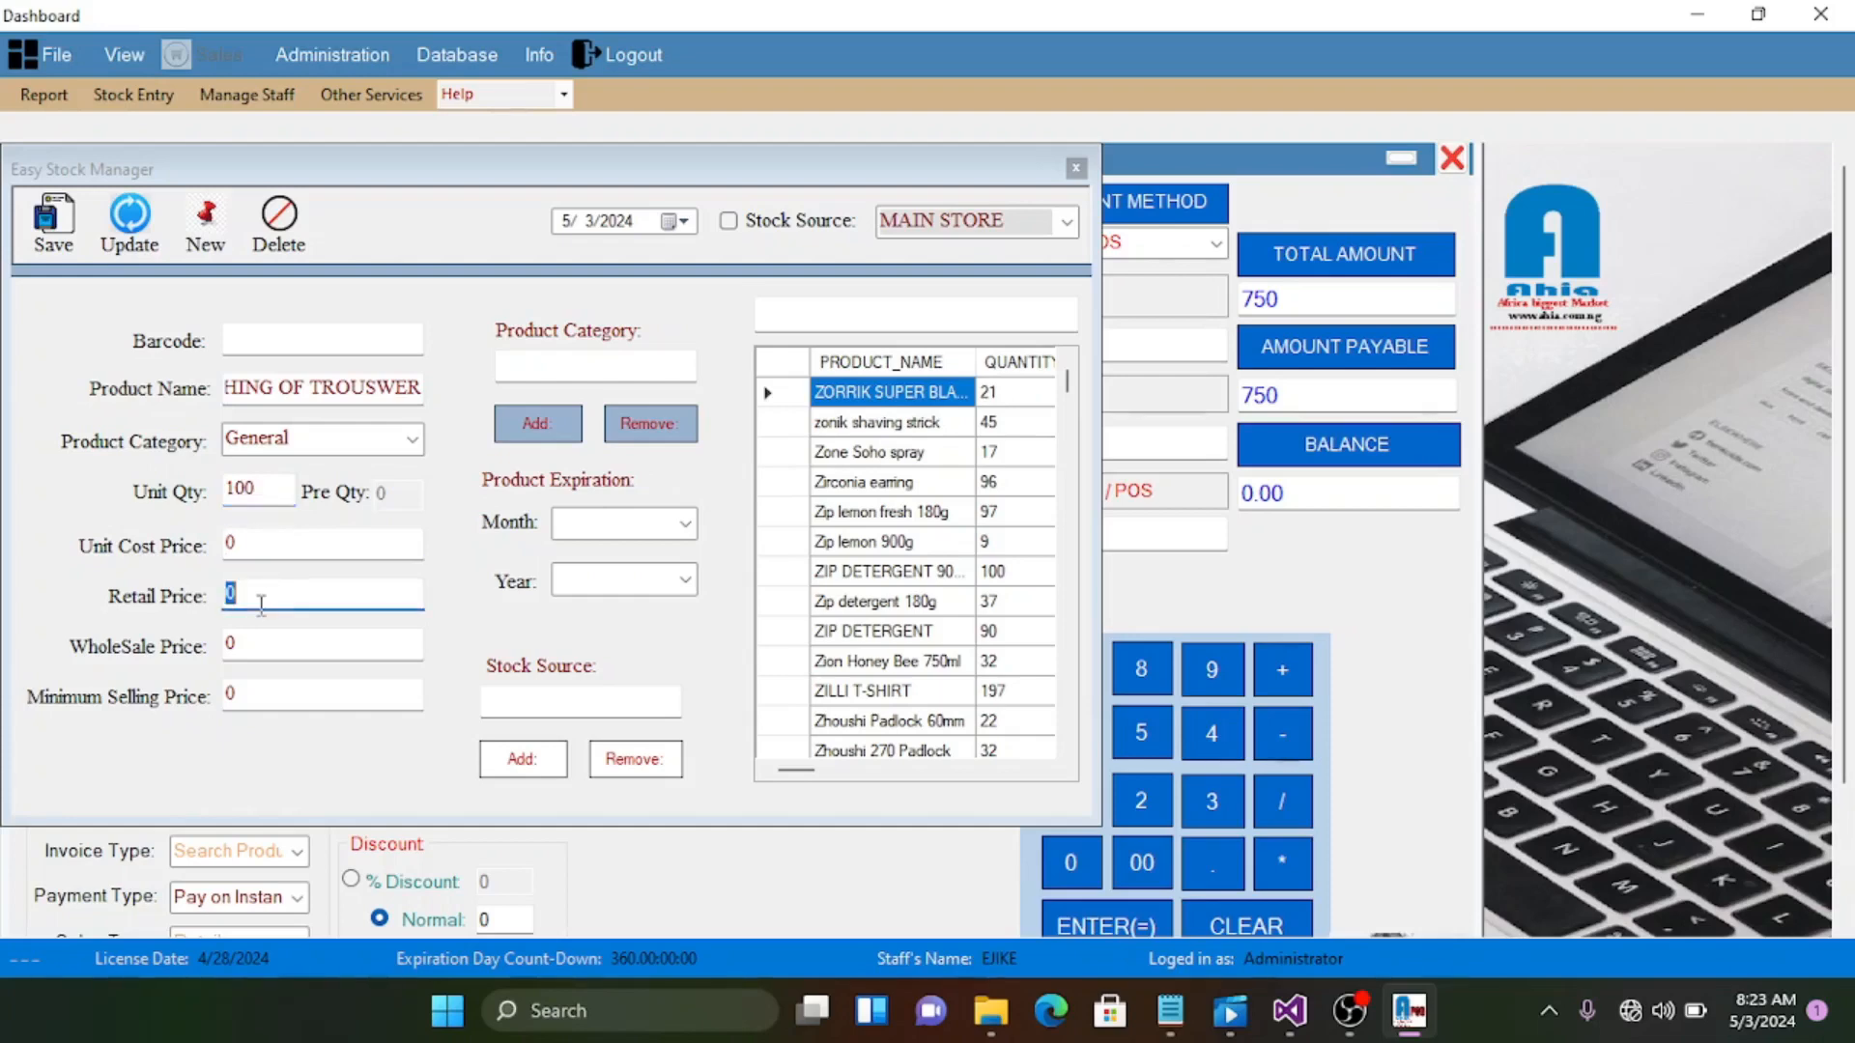
type("300")
left_click(55, 222)
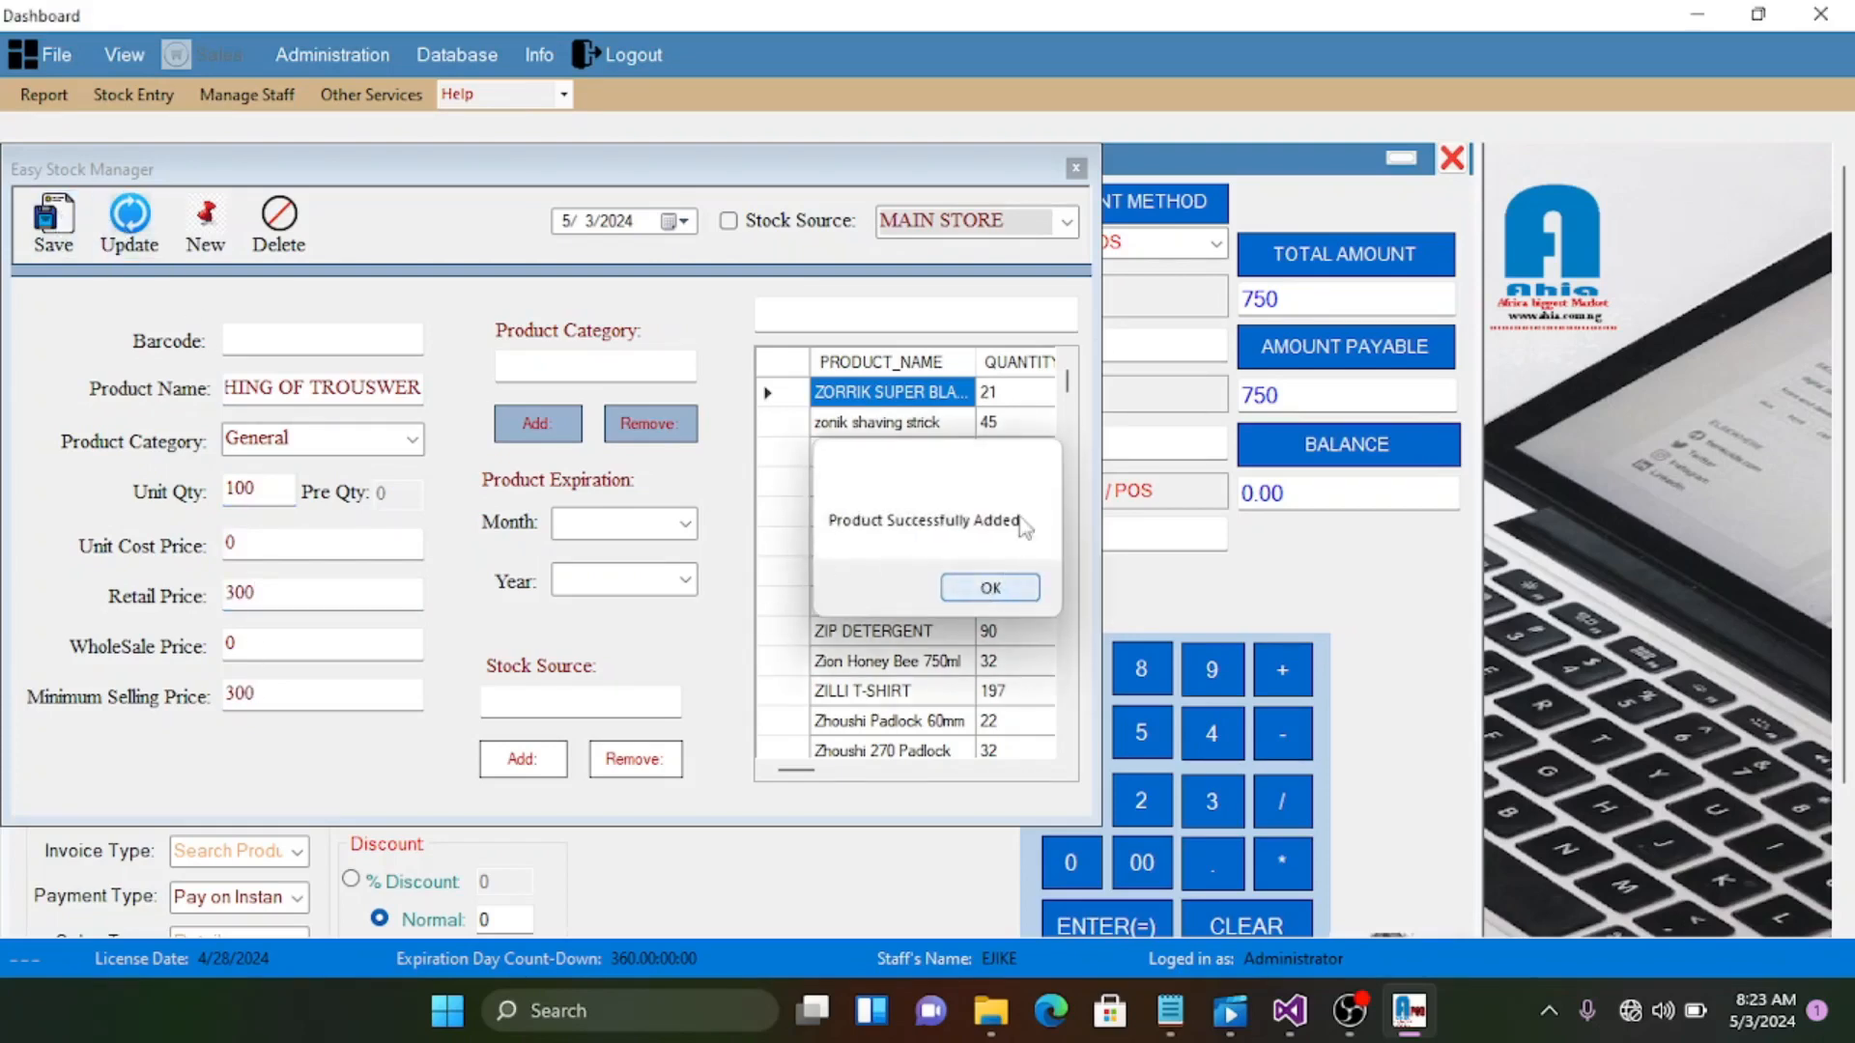
left_click(994, 587)
left_click(1075, 170)
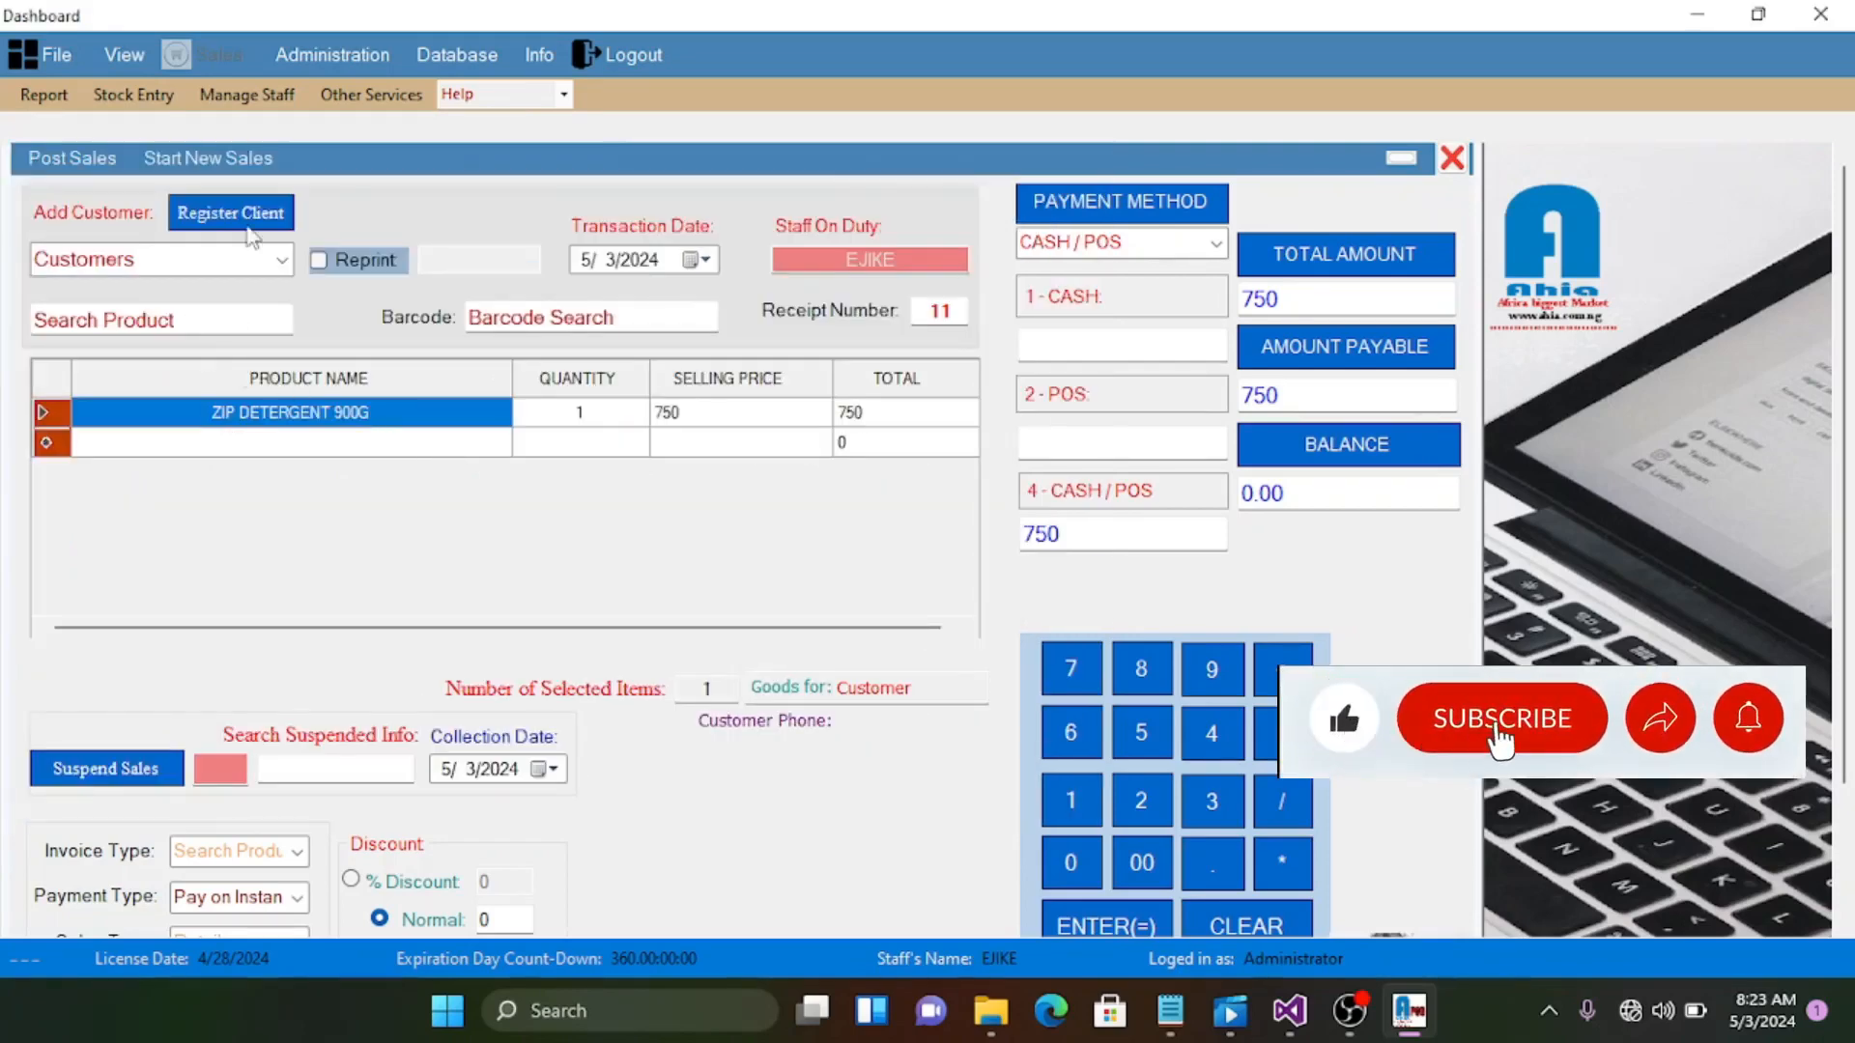
Start a new sale, search the products for "washing of t", and add one WASHING OF TROUSWER
left_click(246, 172)
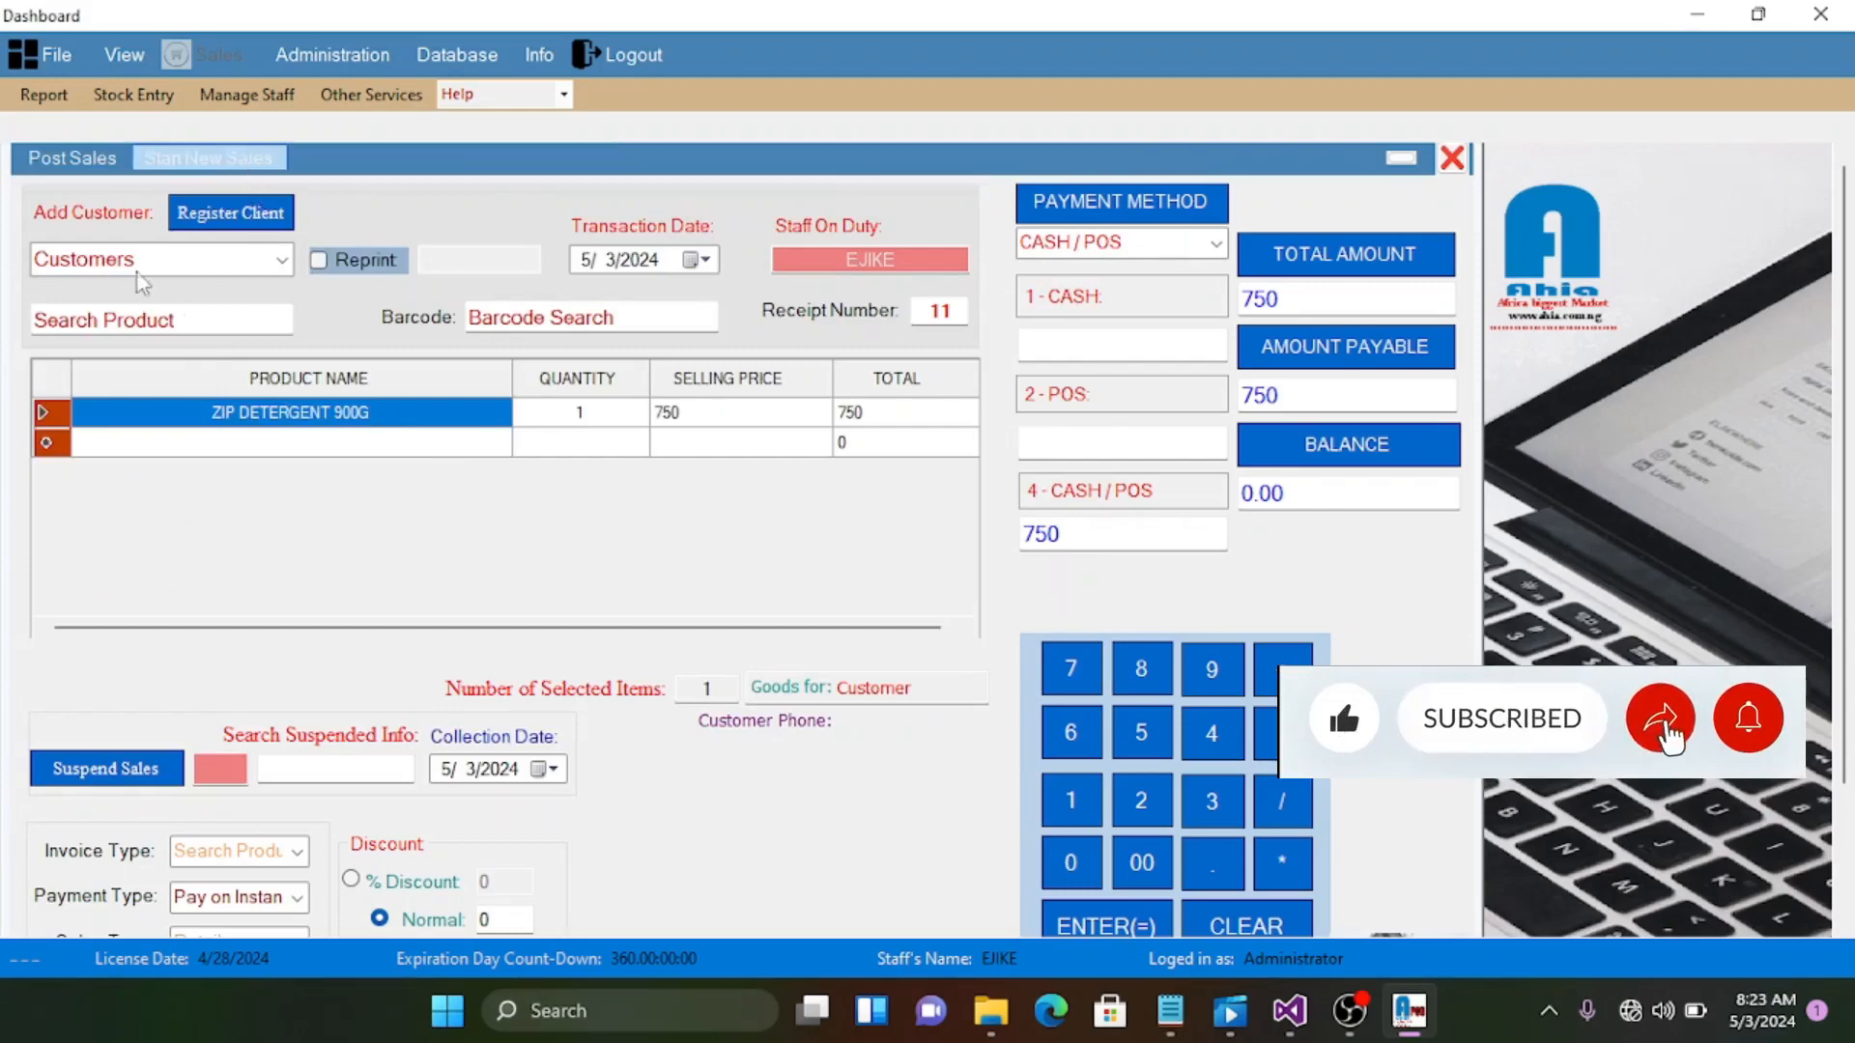
left_click(193, 311)
type("washi")
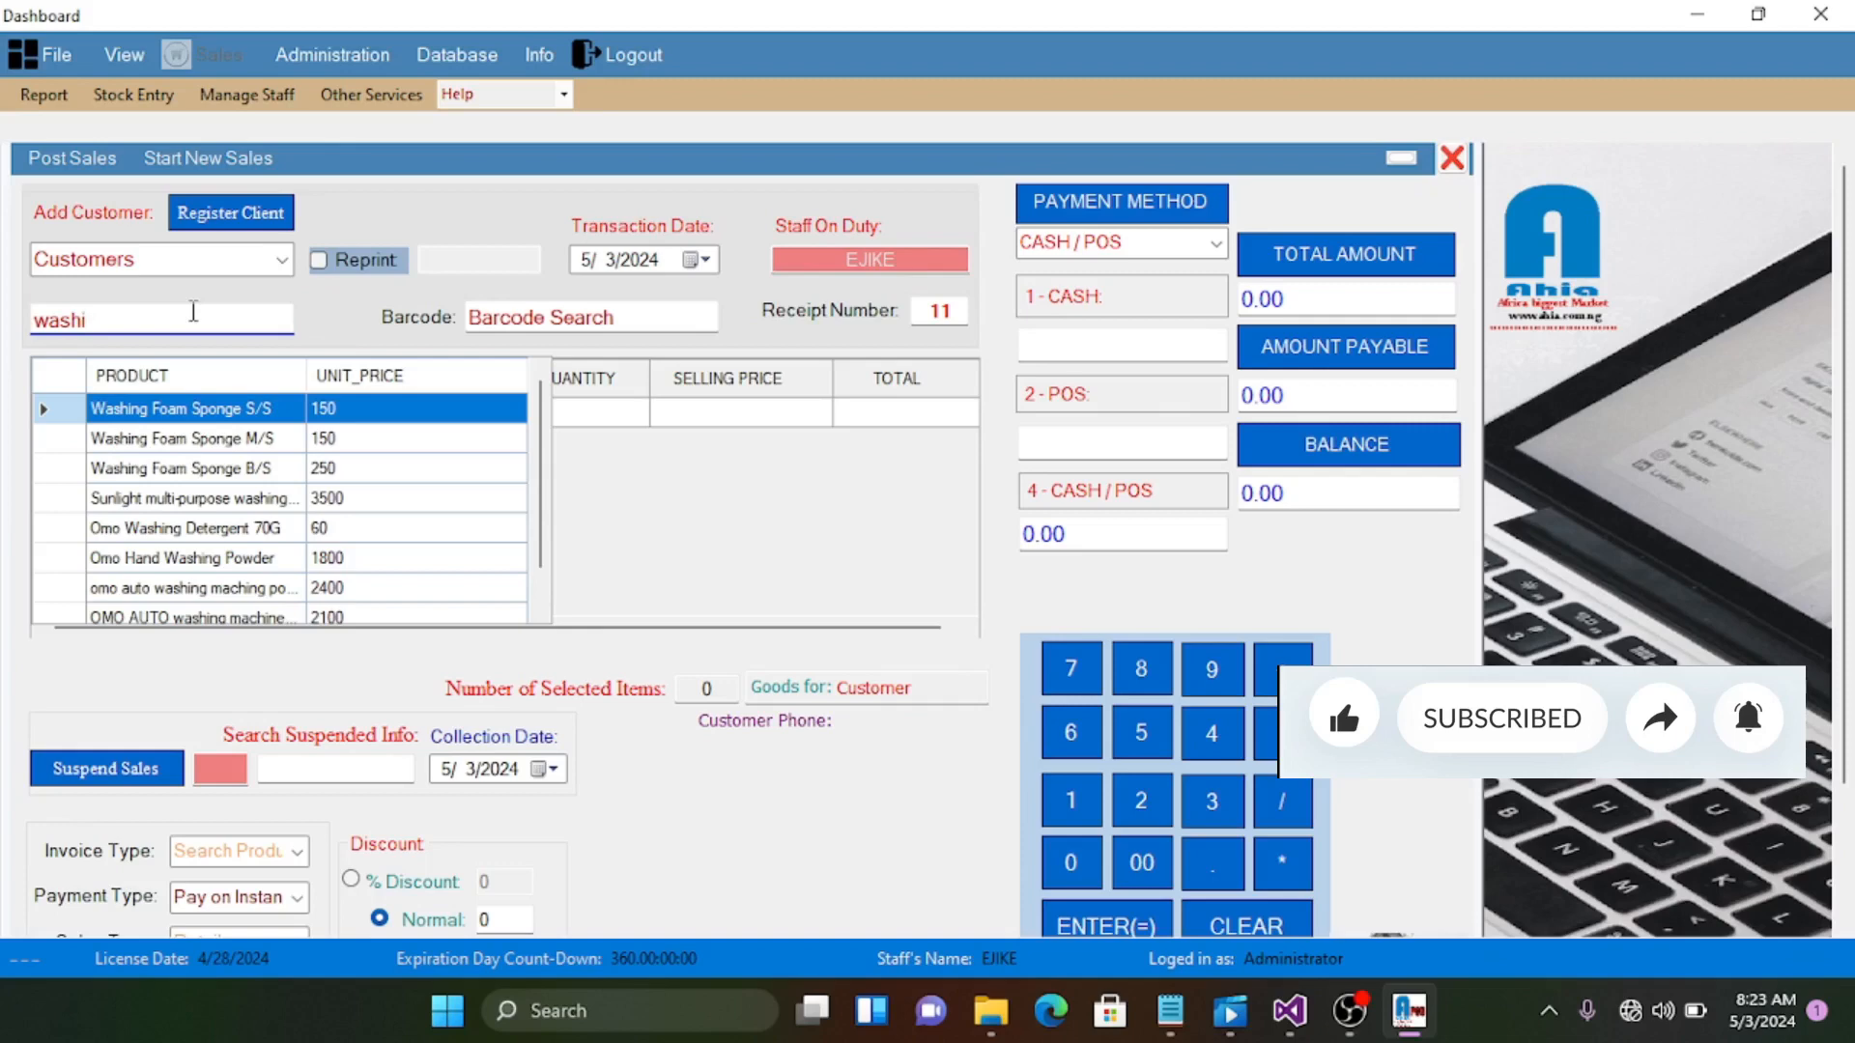
type("ng of t")
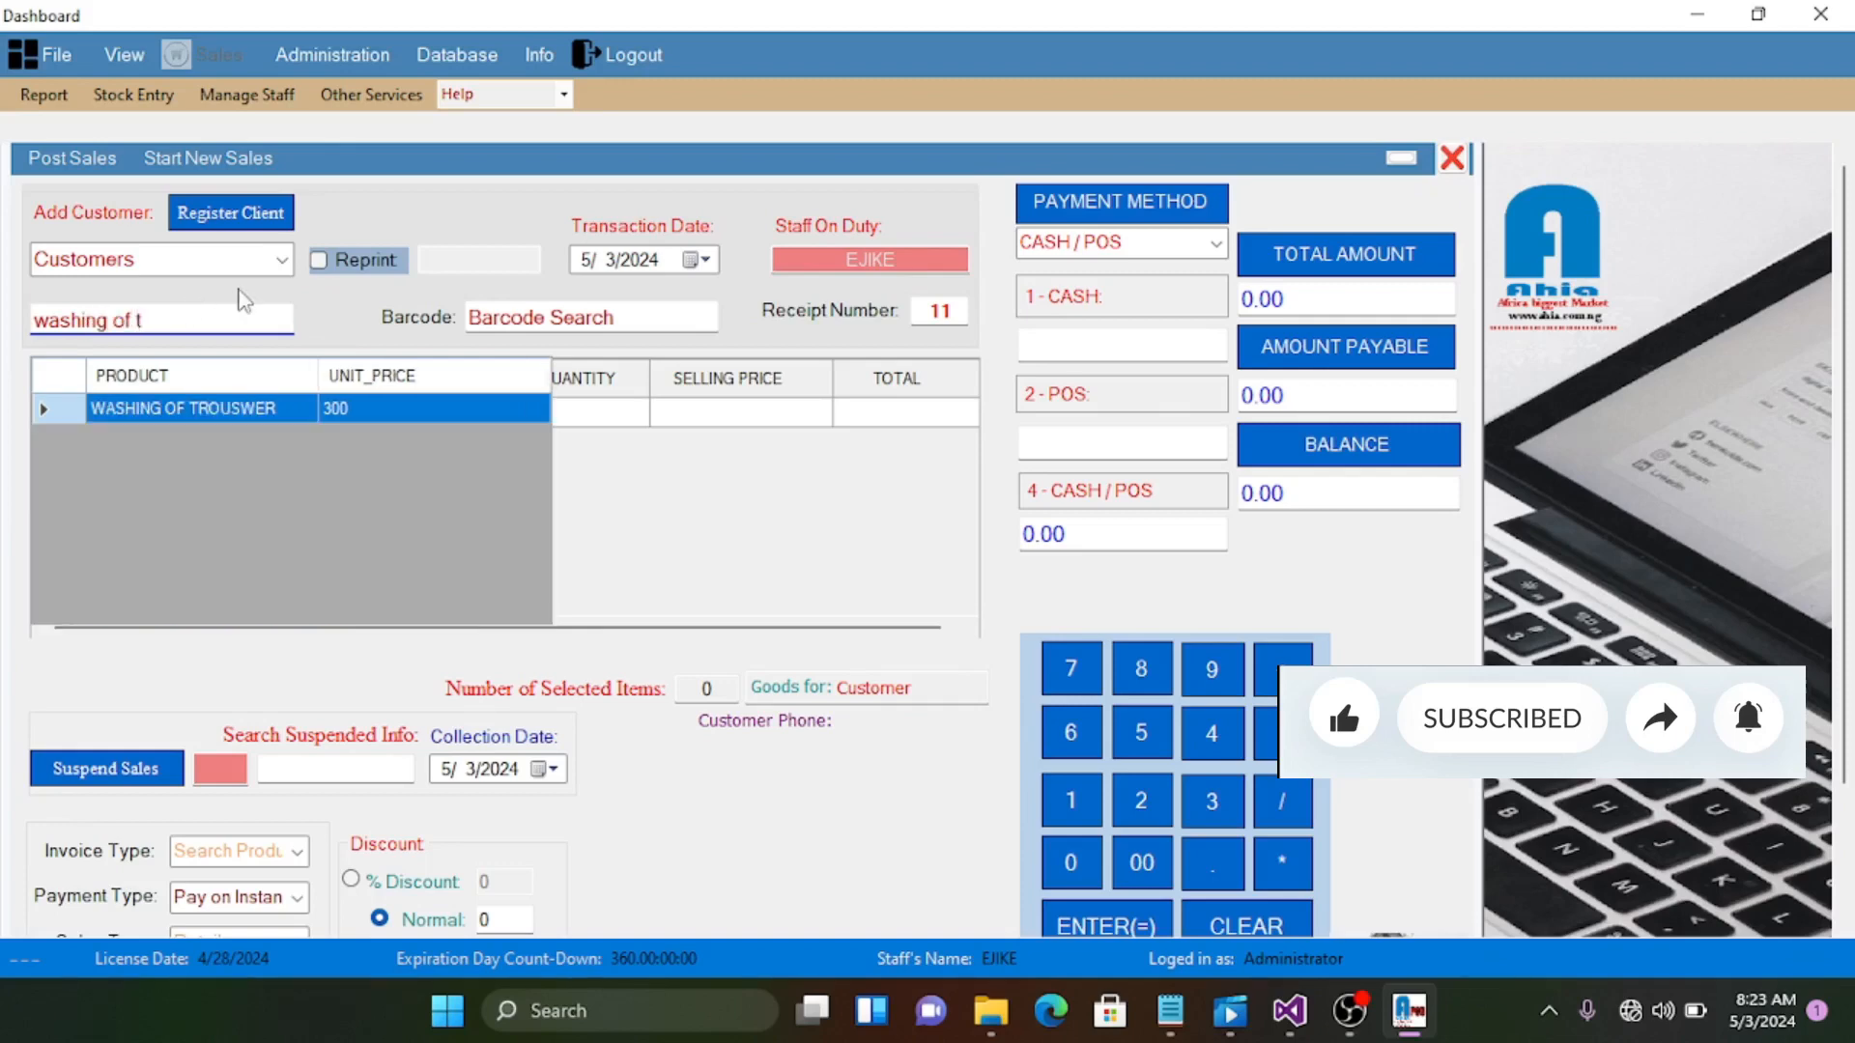
double_click(281, 409)
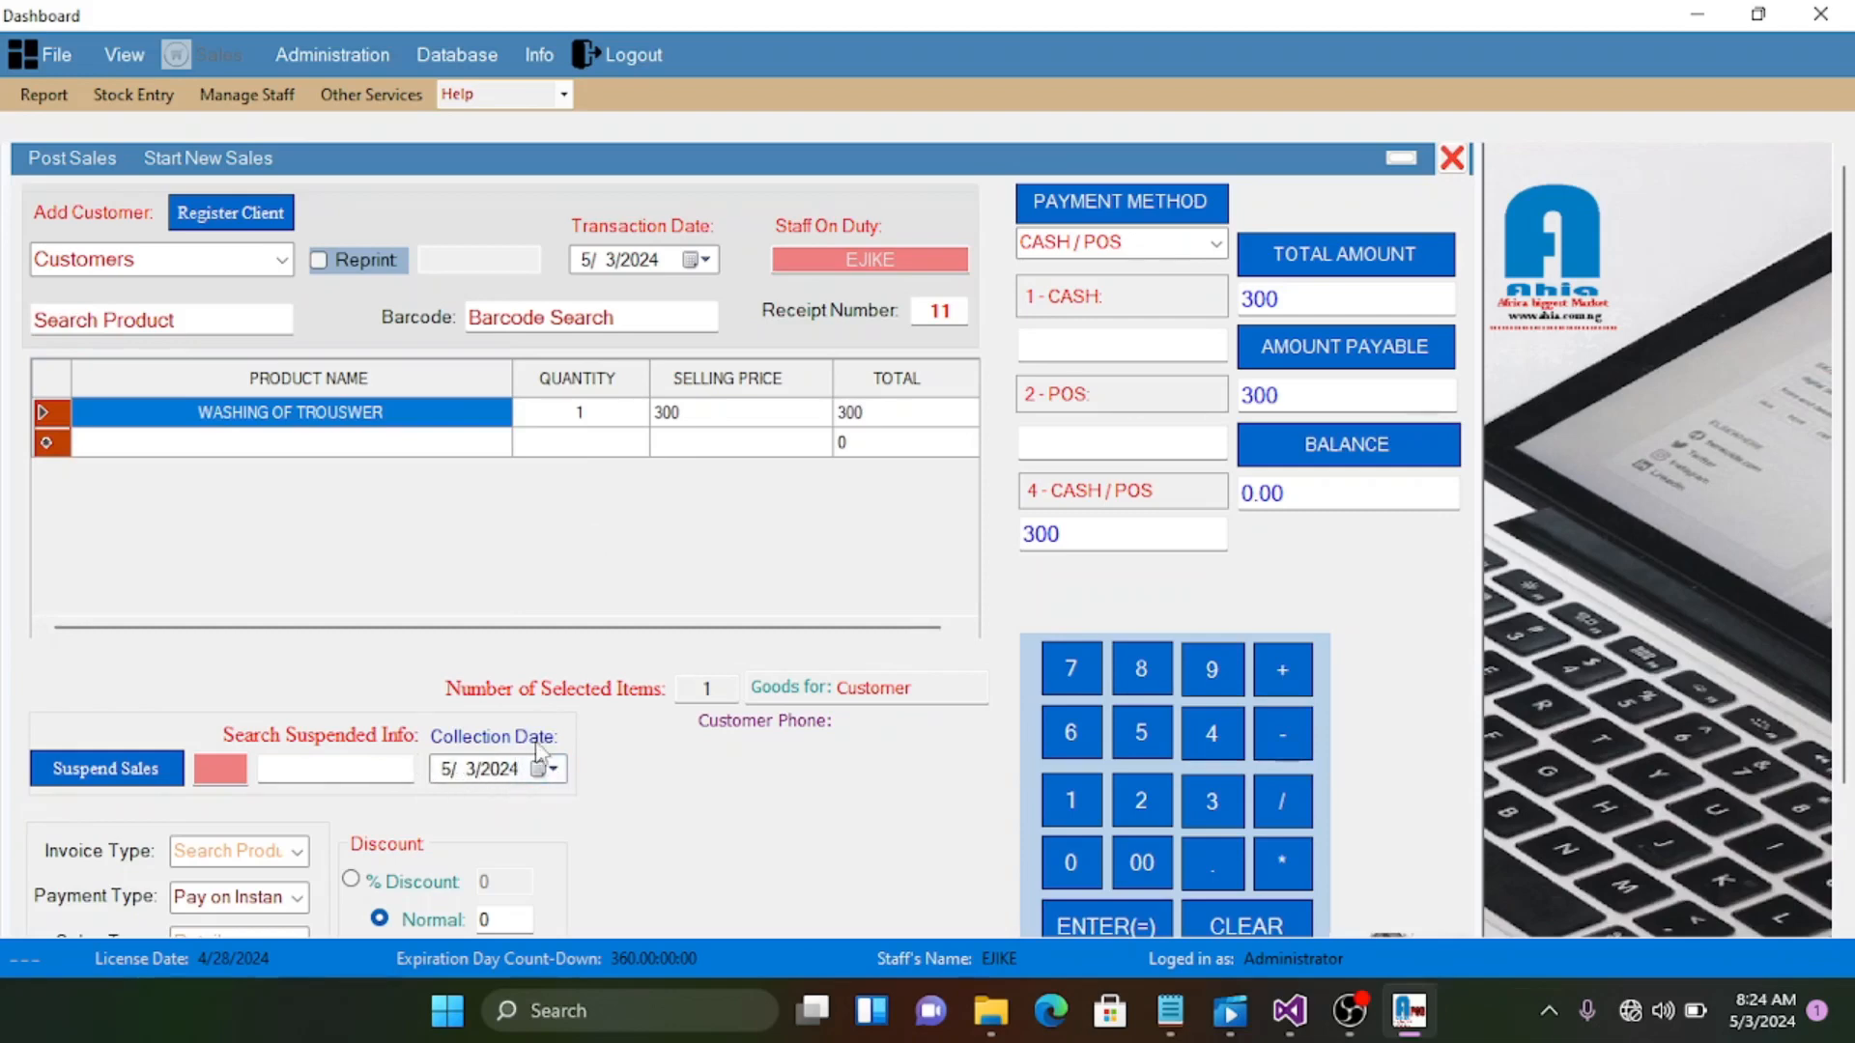
Set the collection date to 5/5/2024 and try to suspend the sale without choosing a customer
left_click(547, 769)
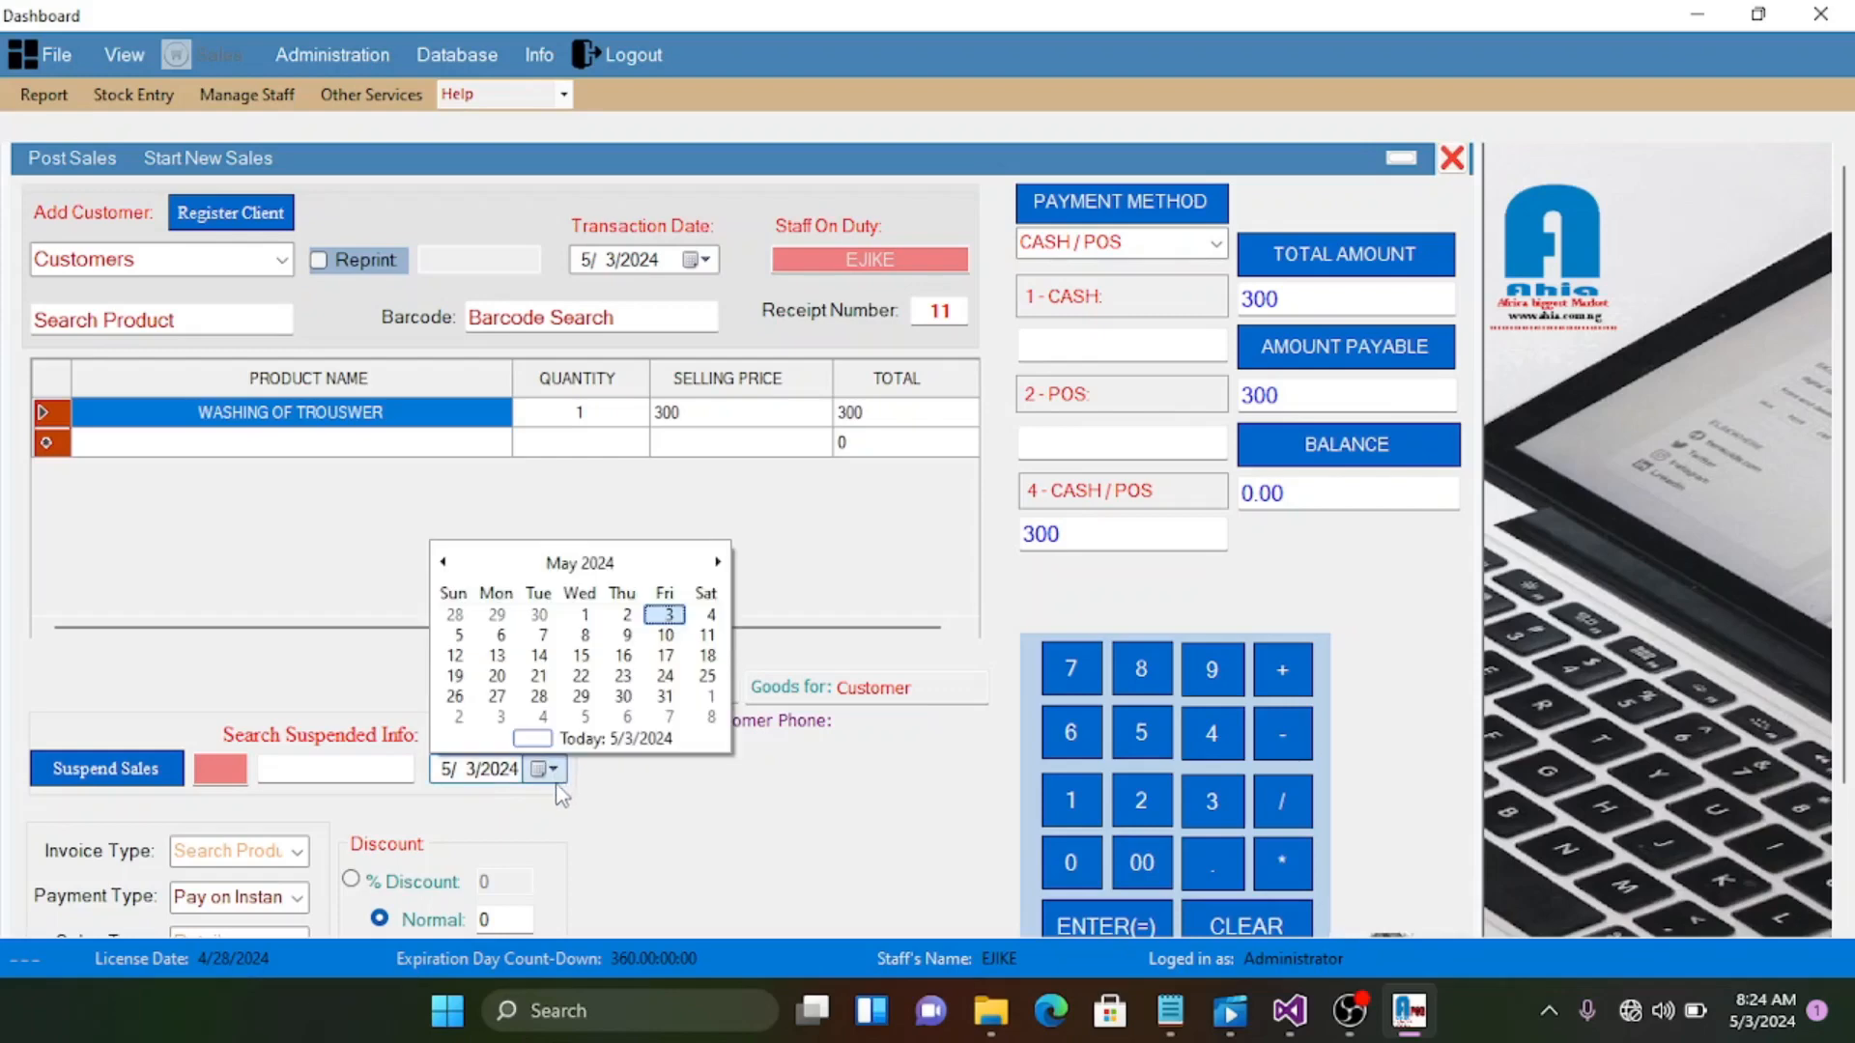
left_click(459, 635)
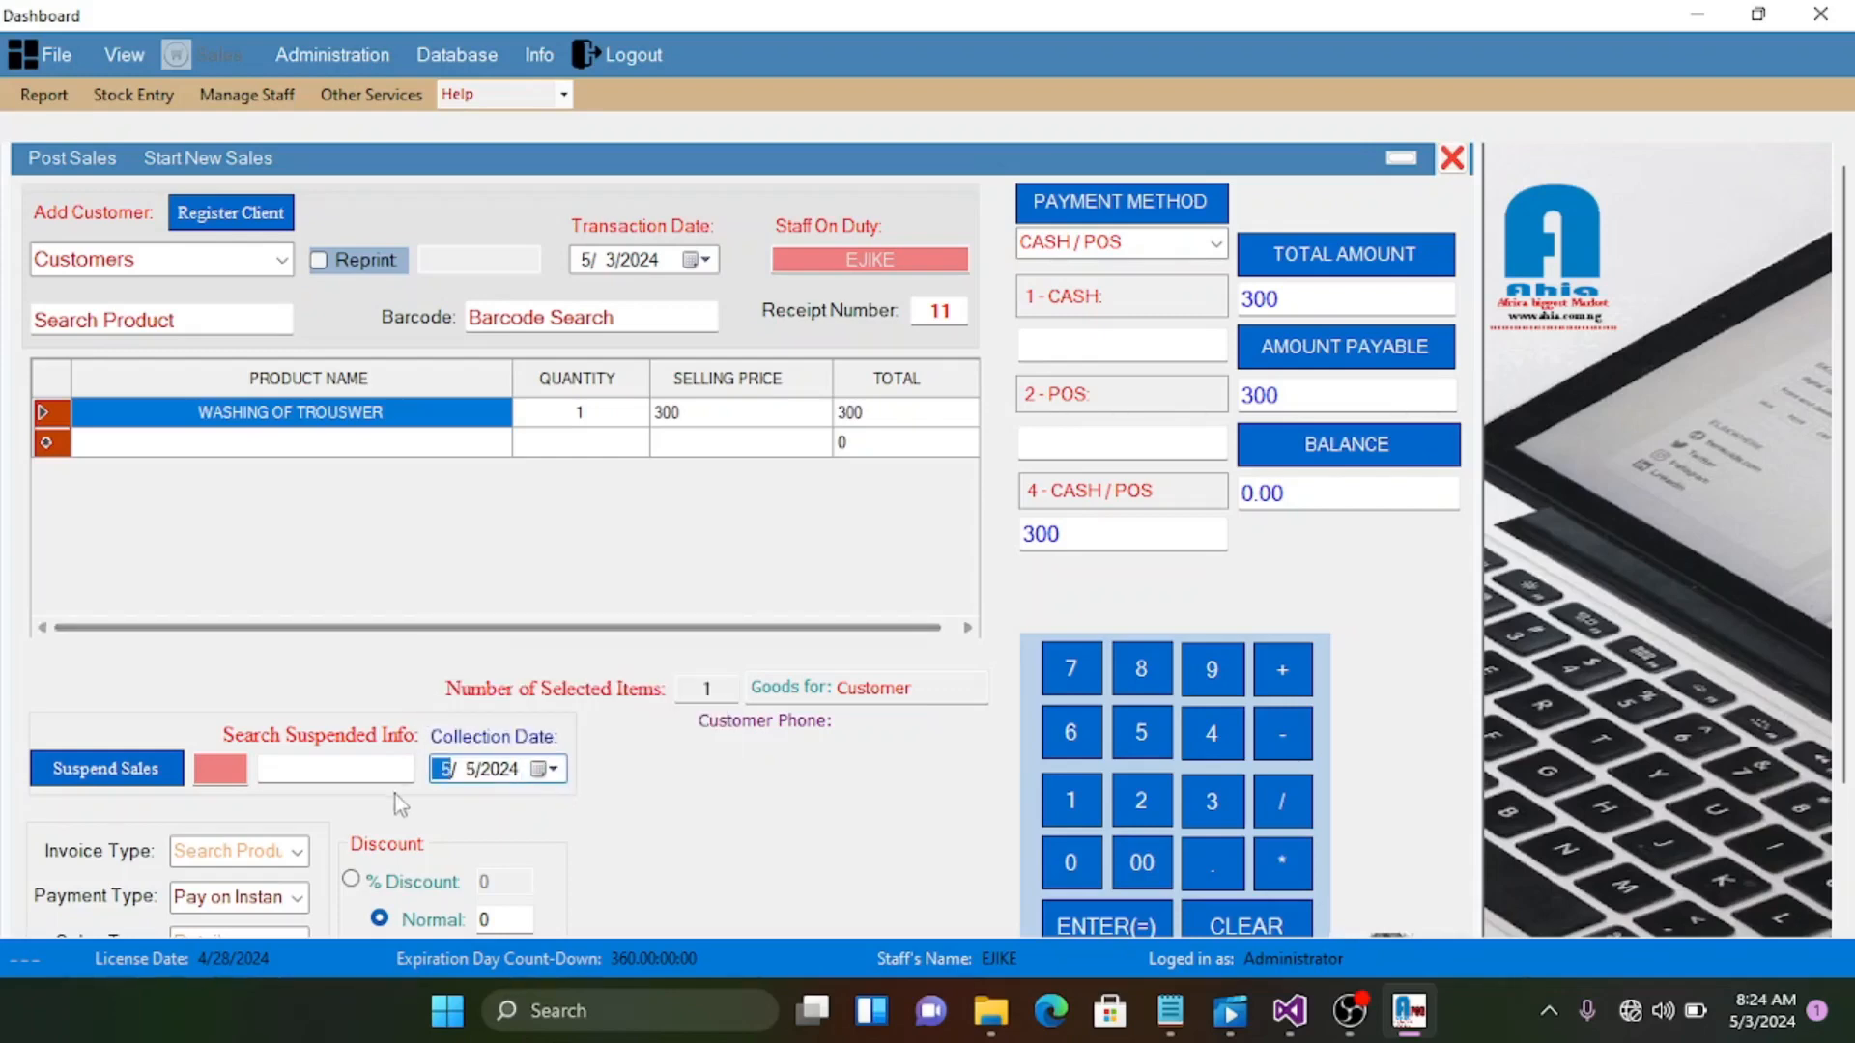
left_click(280, 261)
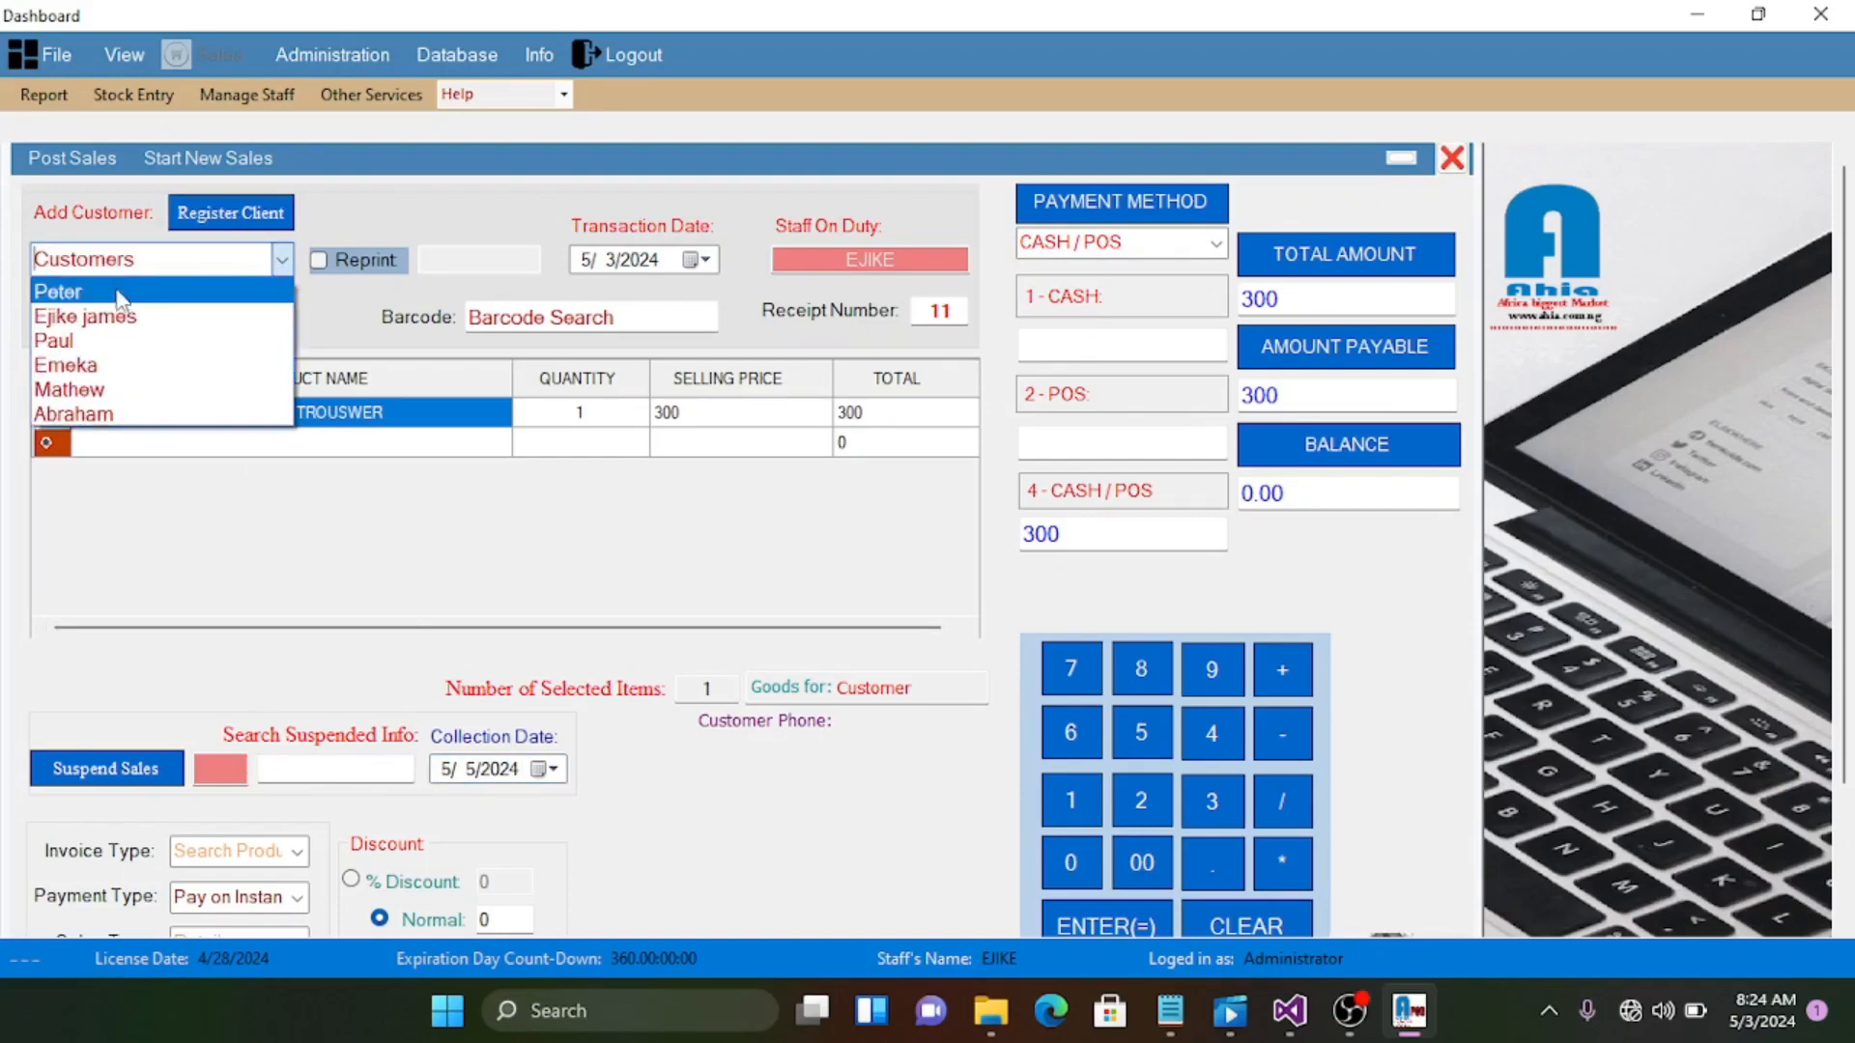
left_click(420, 528)
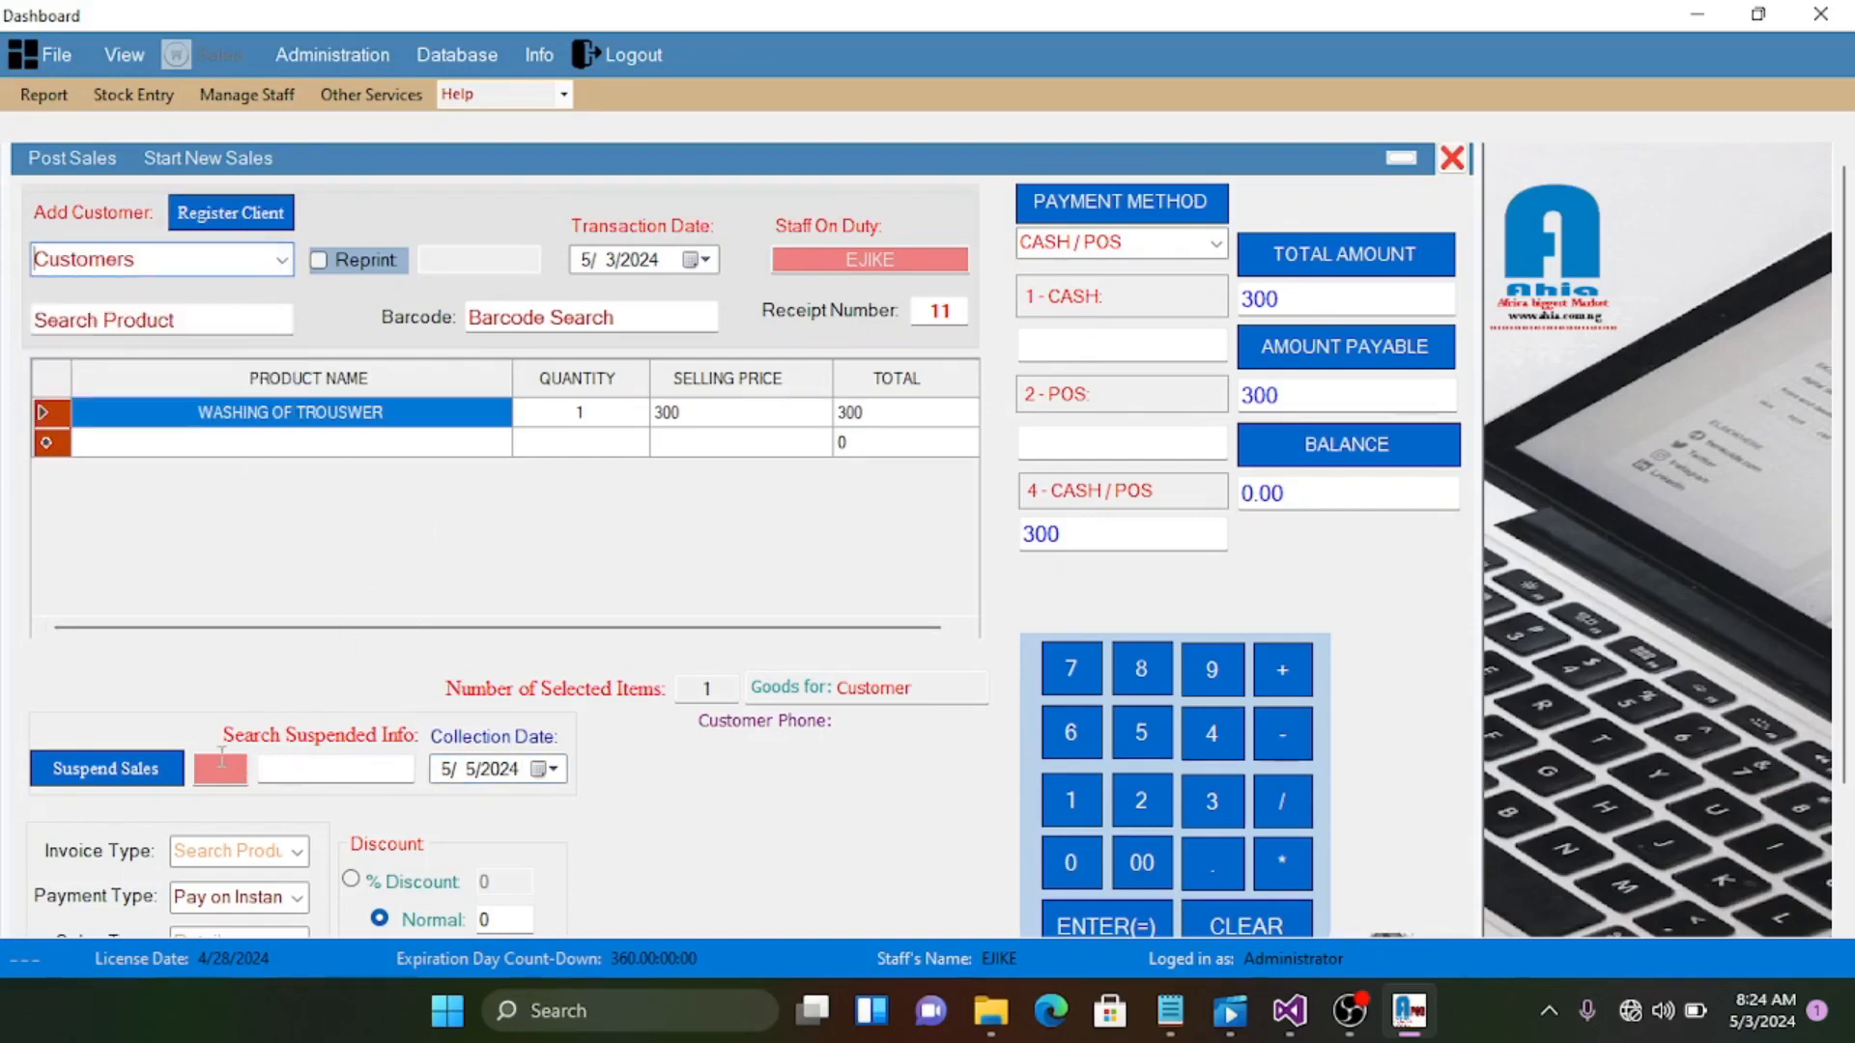
left_click(125, 770)
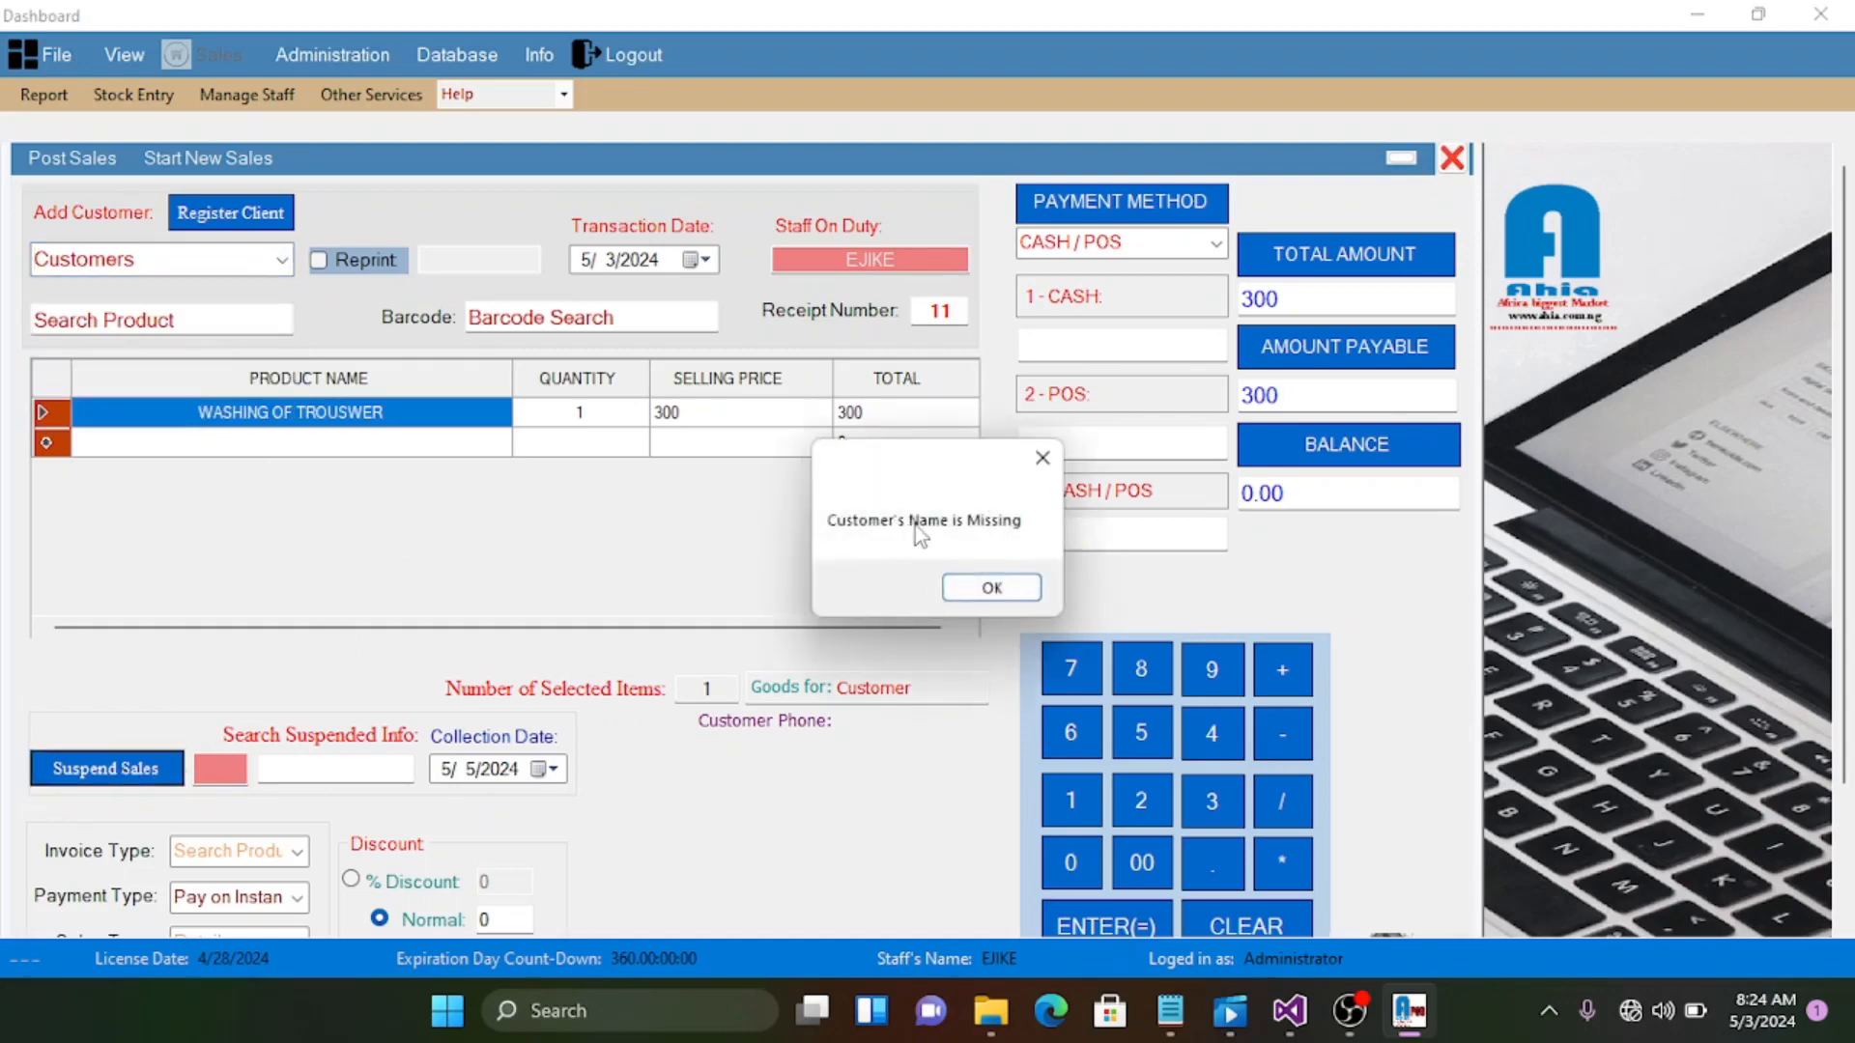
left_click(995, 585)
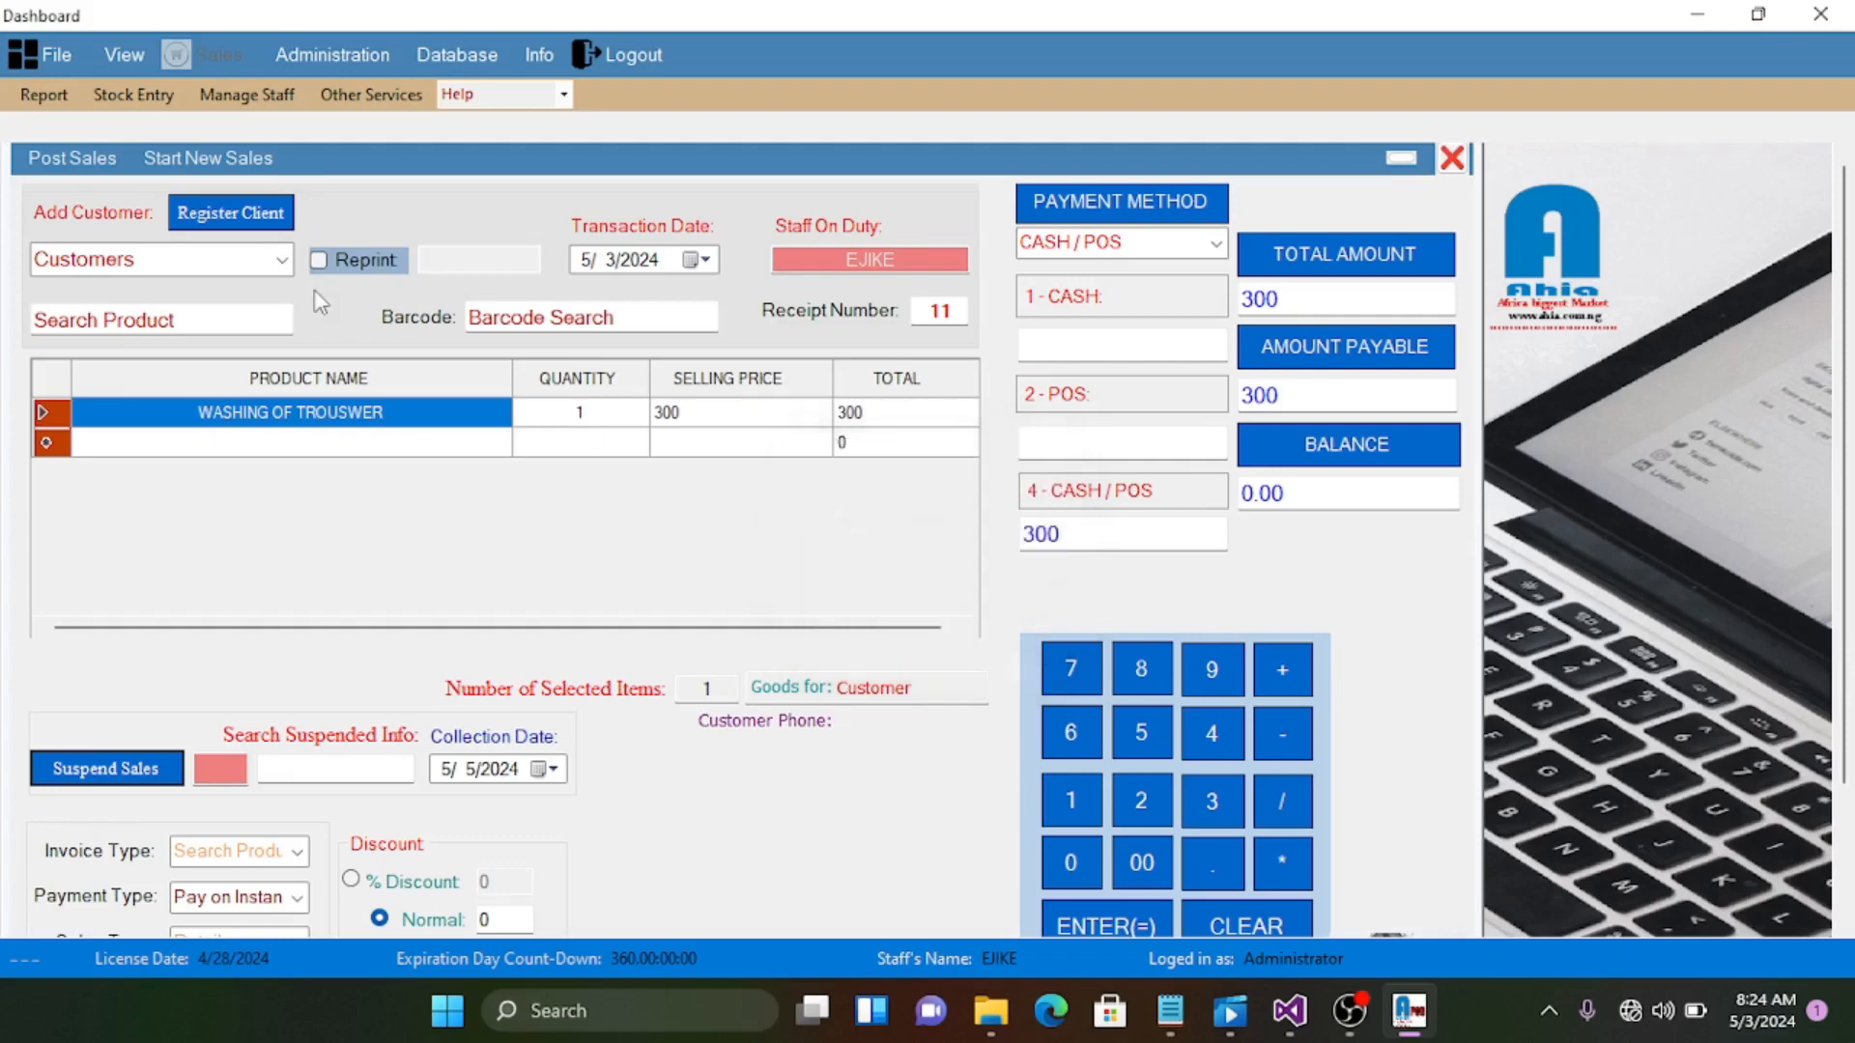
Assign a registered customer from the customer list to the WASHING OF TROUSWER sale and suspend it
left_click(286, 267)
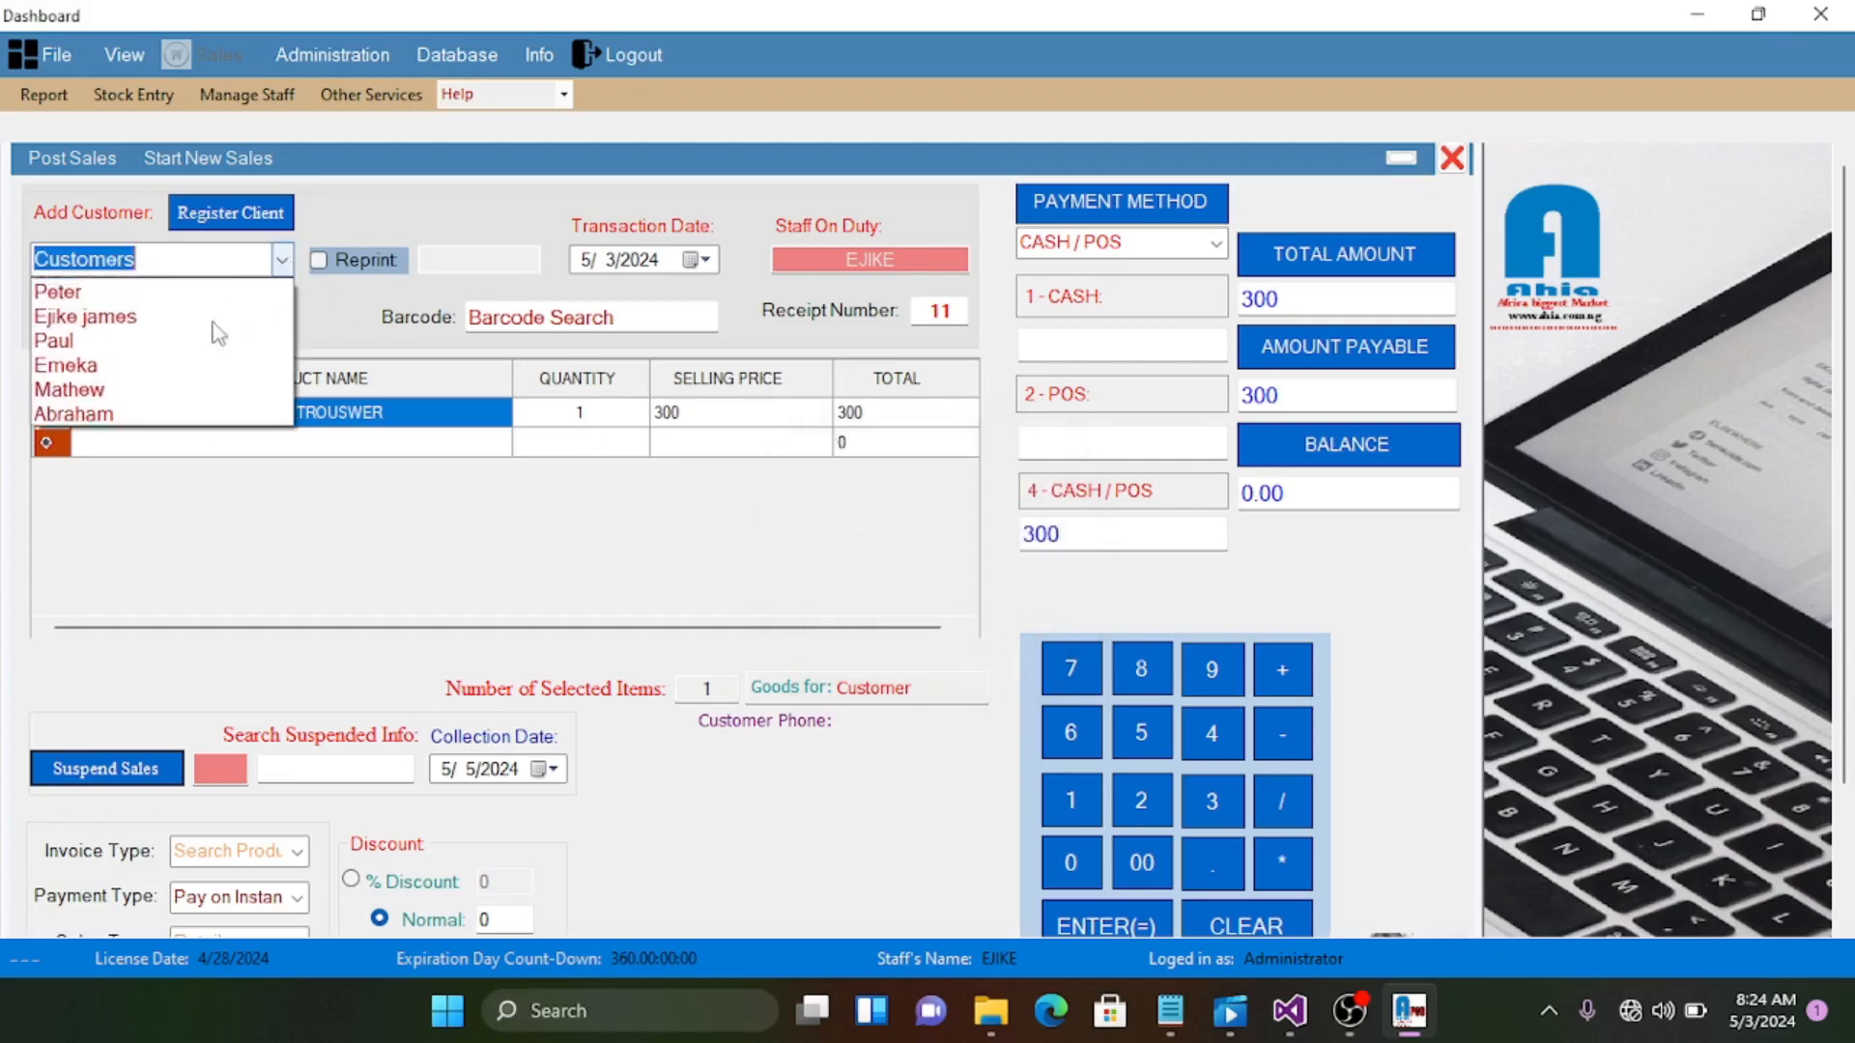
left_click(129, 389)
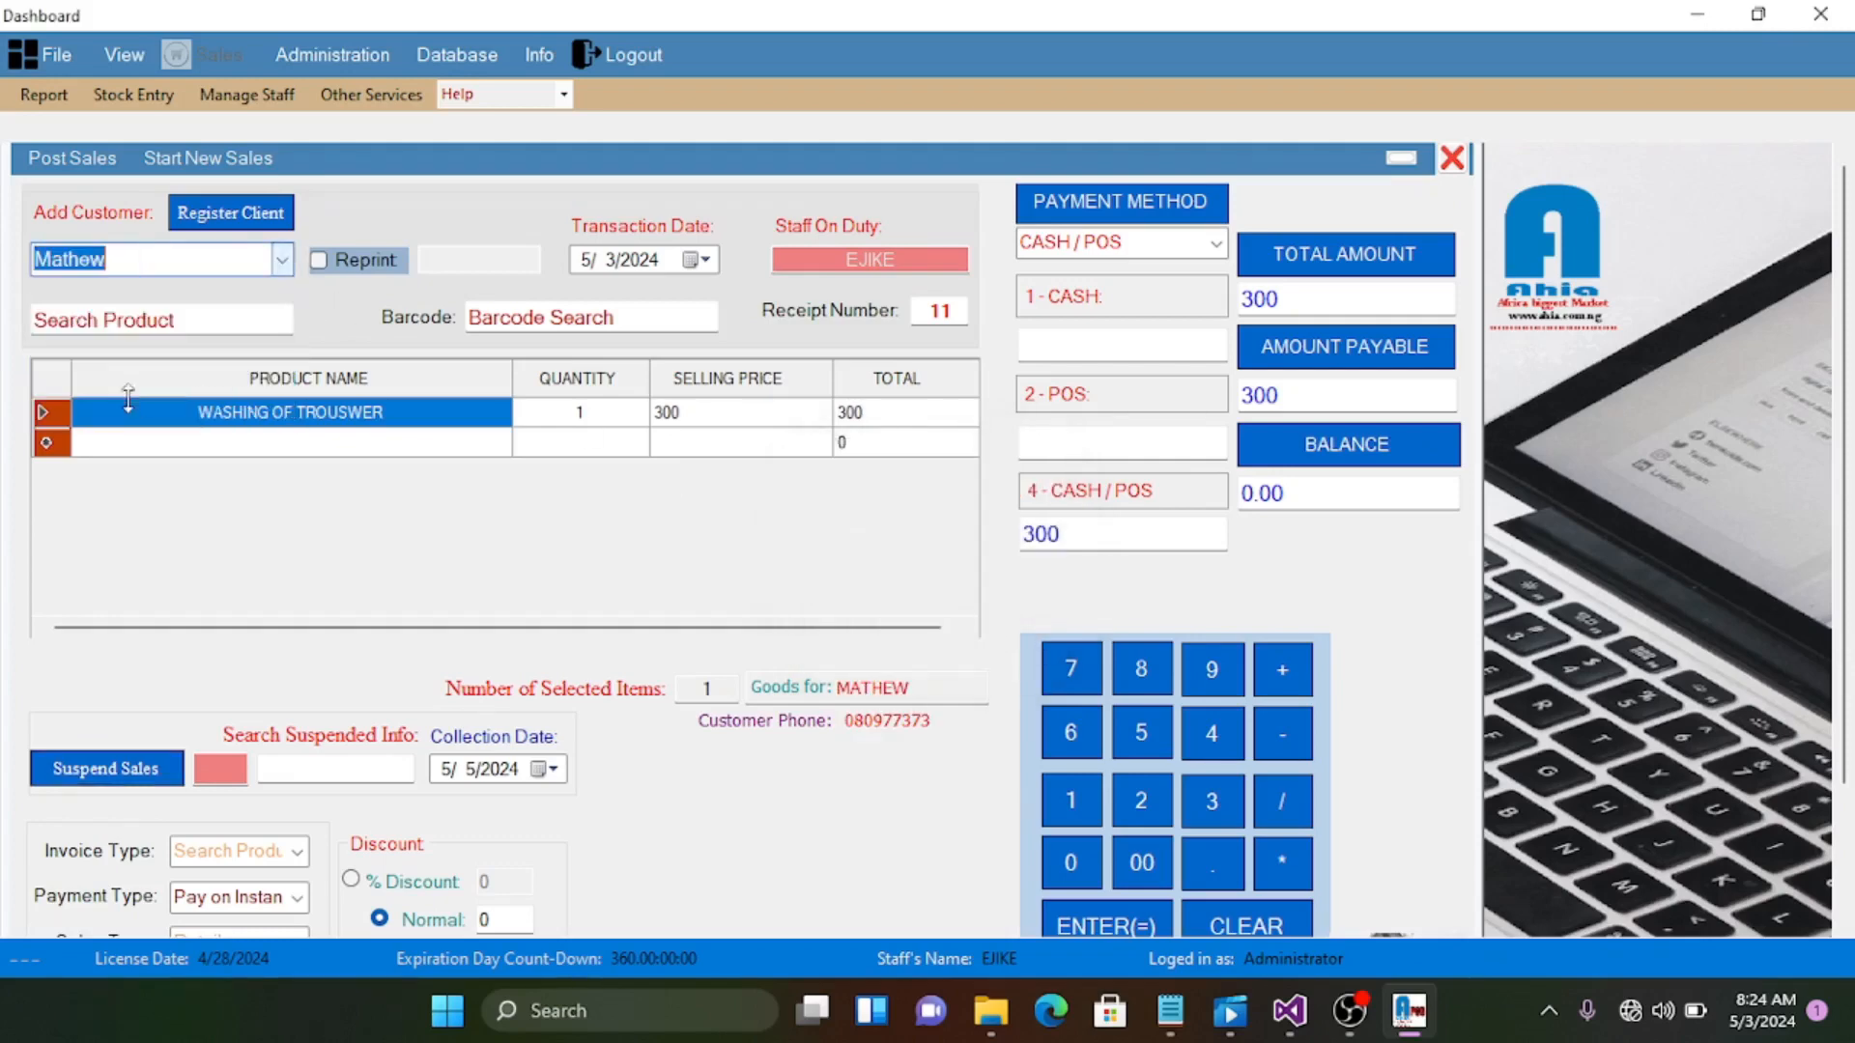
left_click(136, 779)
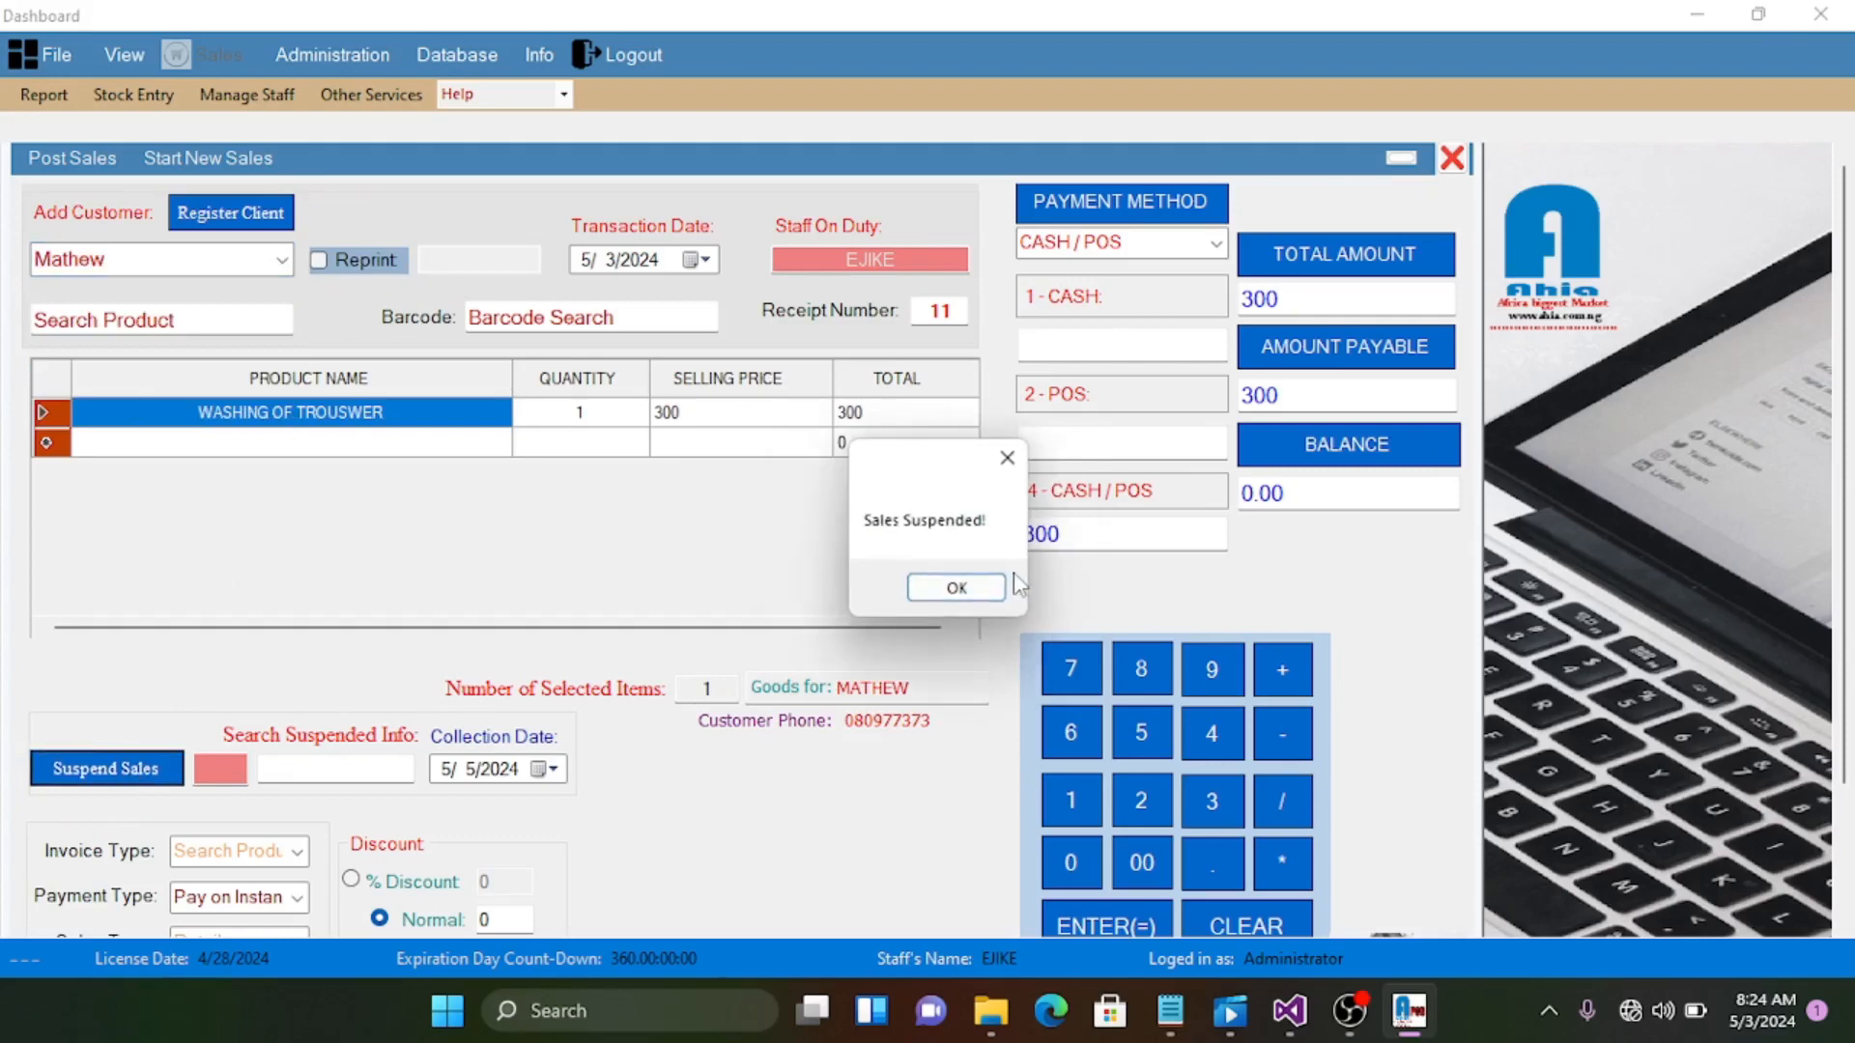
left_click(964, 586)
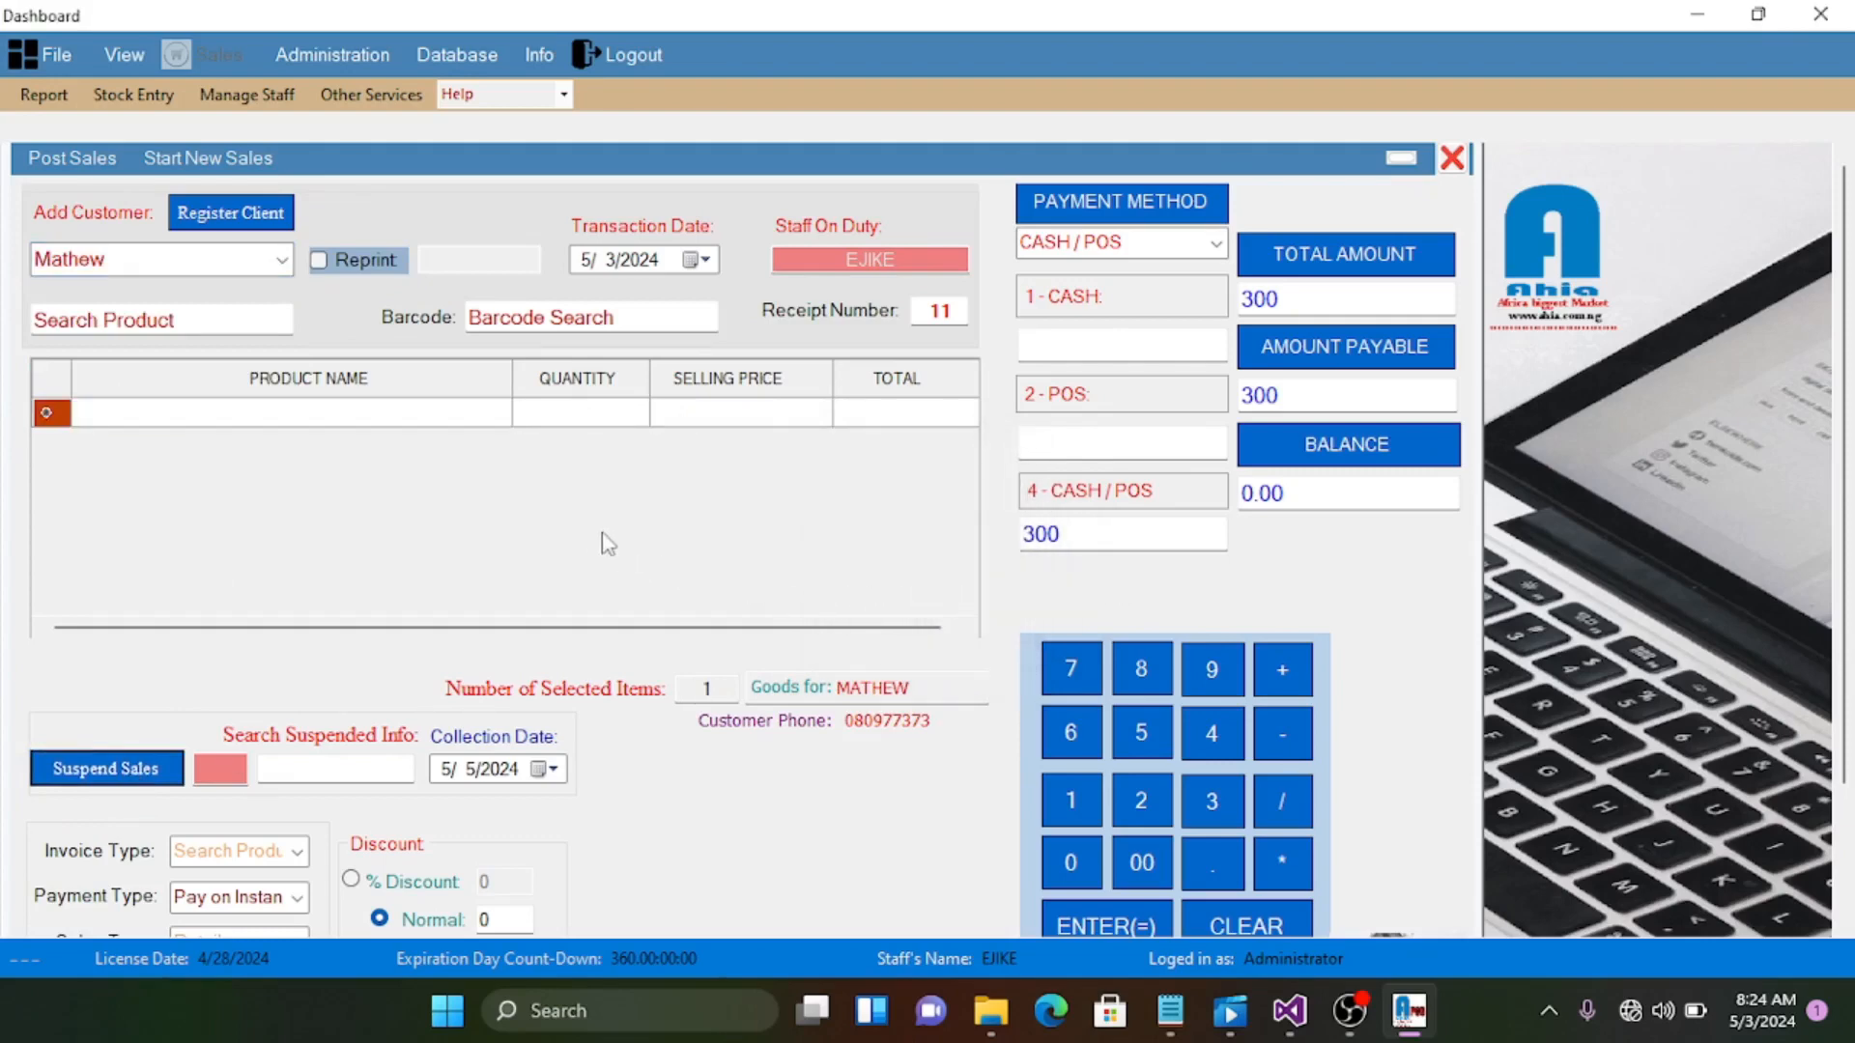
Open the suspended sales list and search it for sales due from 5/3/2024 to 5/3/2024
left_click(124, 54)
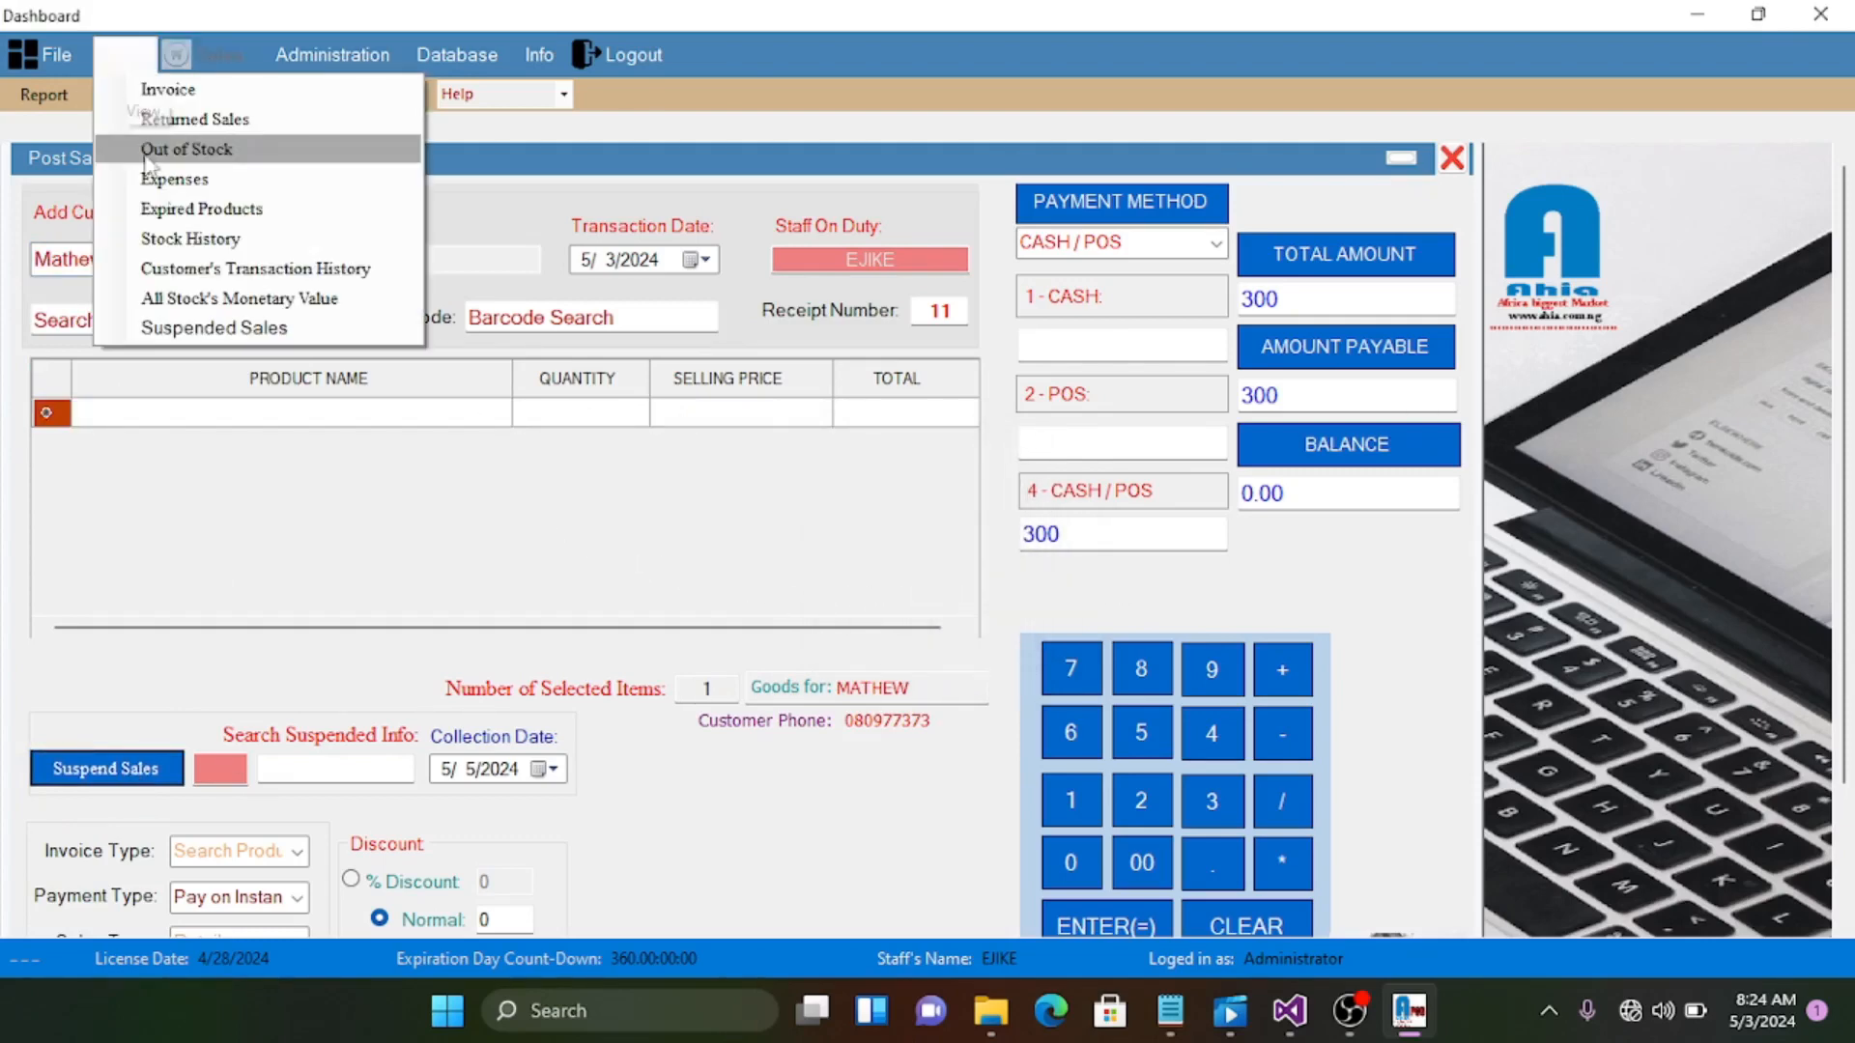
left_click(205, 329)
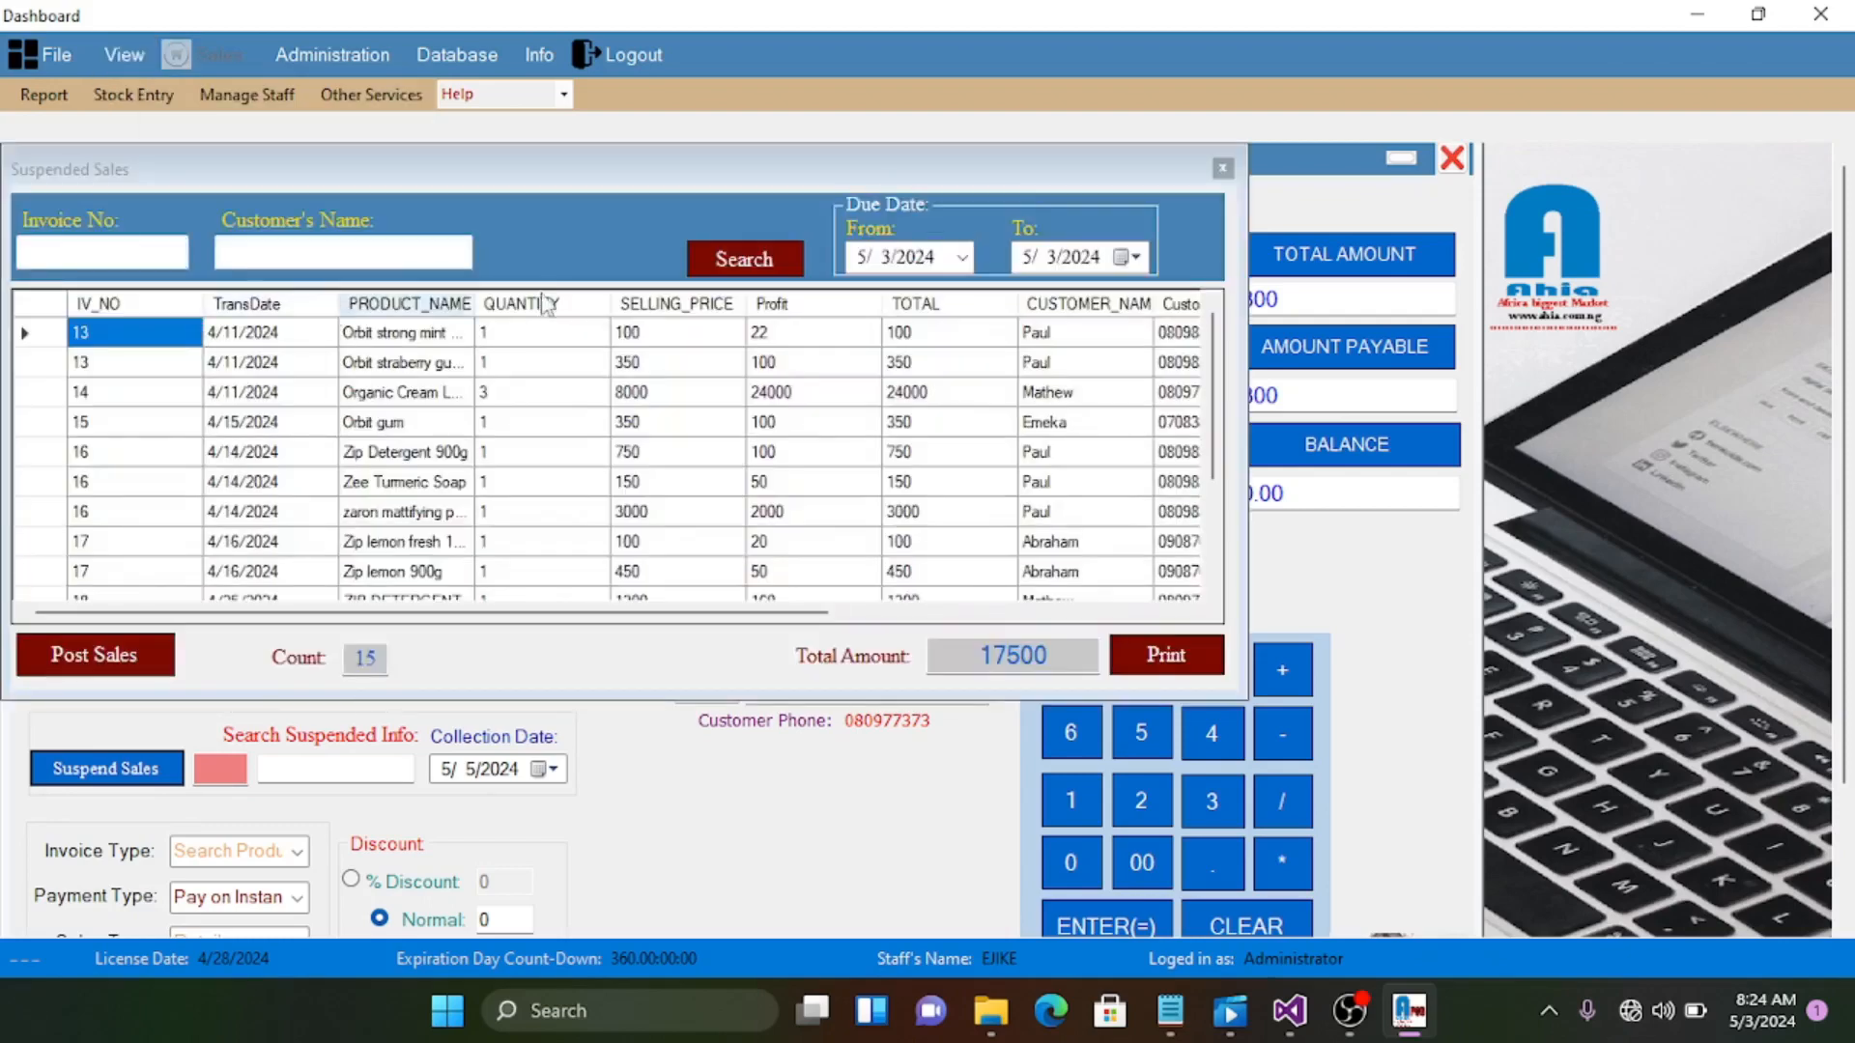
left_click(785, 259)
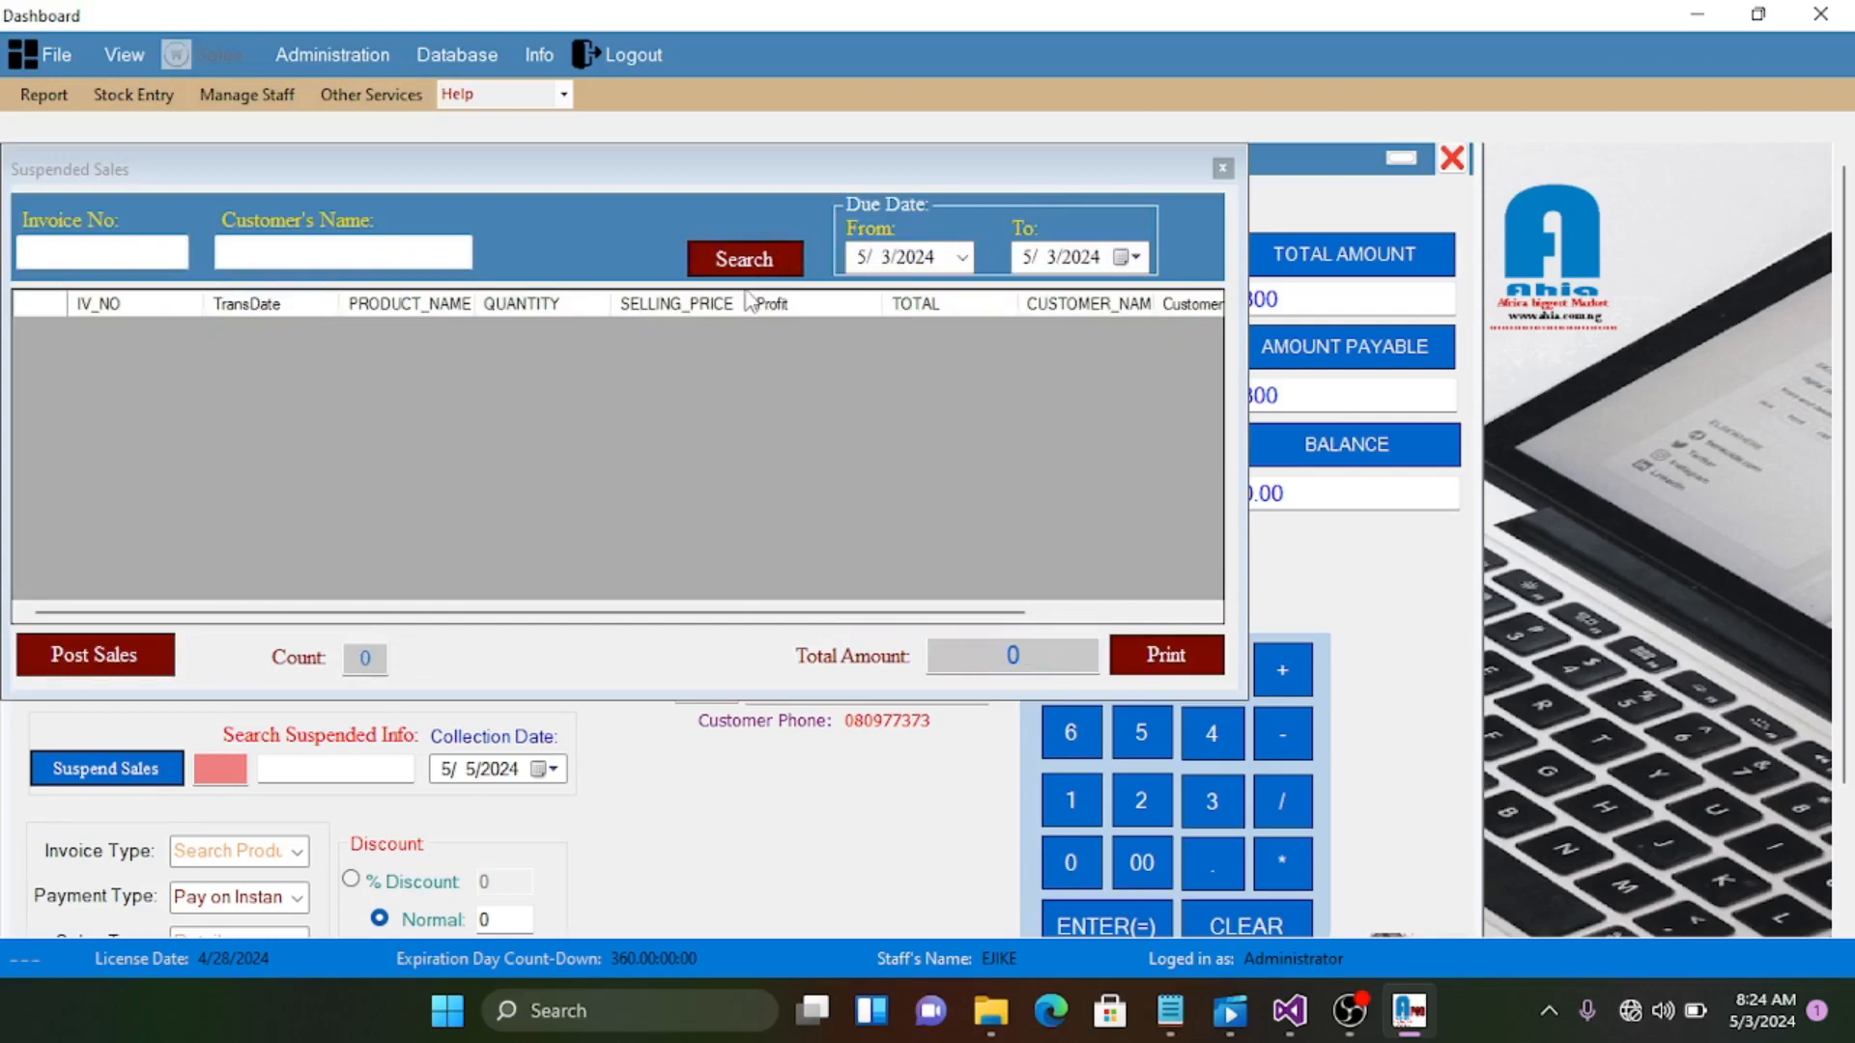
Search the suspended sales for due dates from 5/5/2024 to 5/5/2024, and close the list and the sales window
left_click(963, 257)
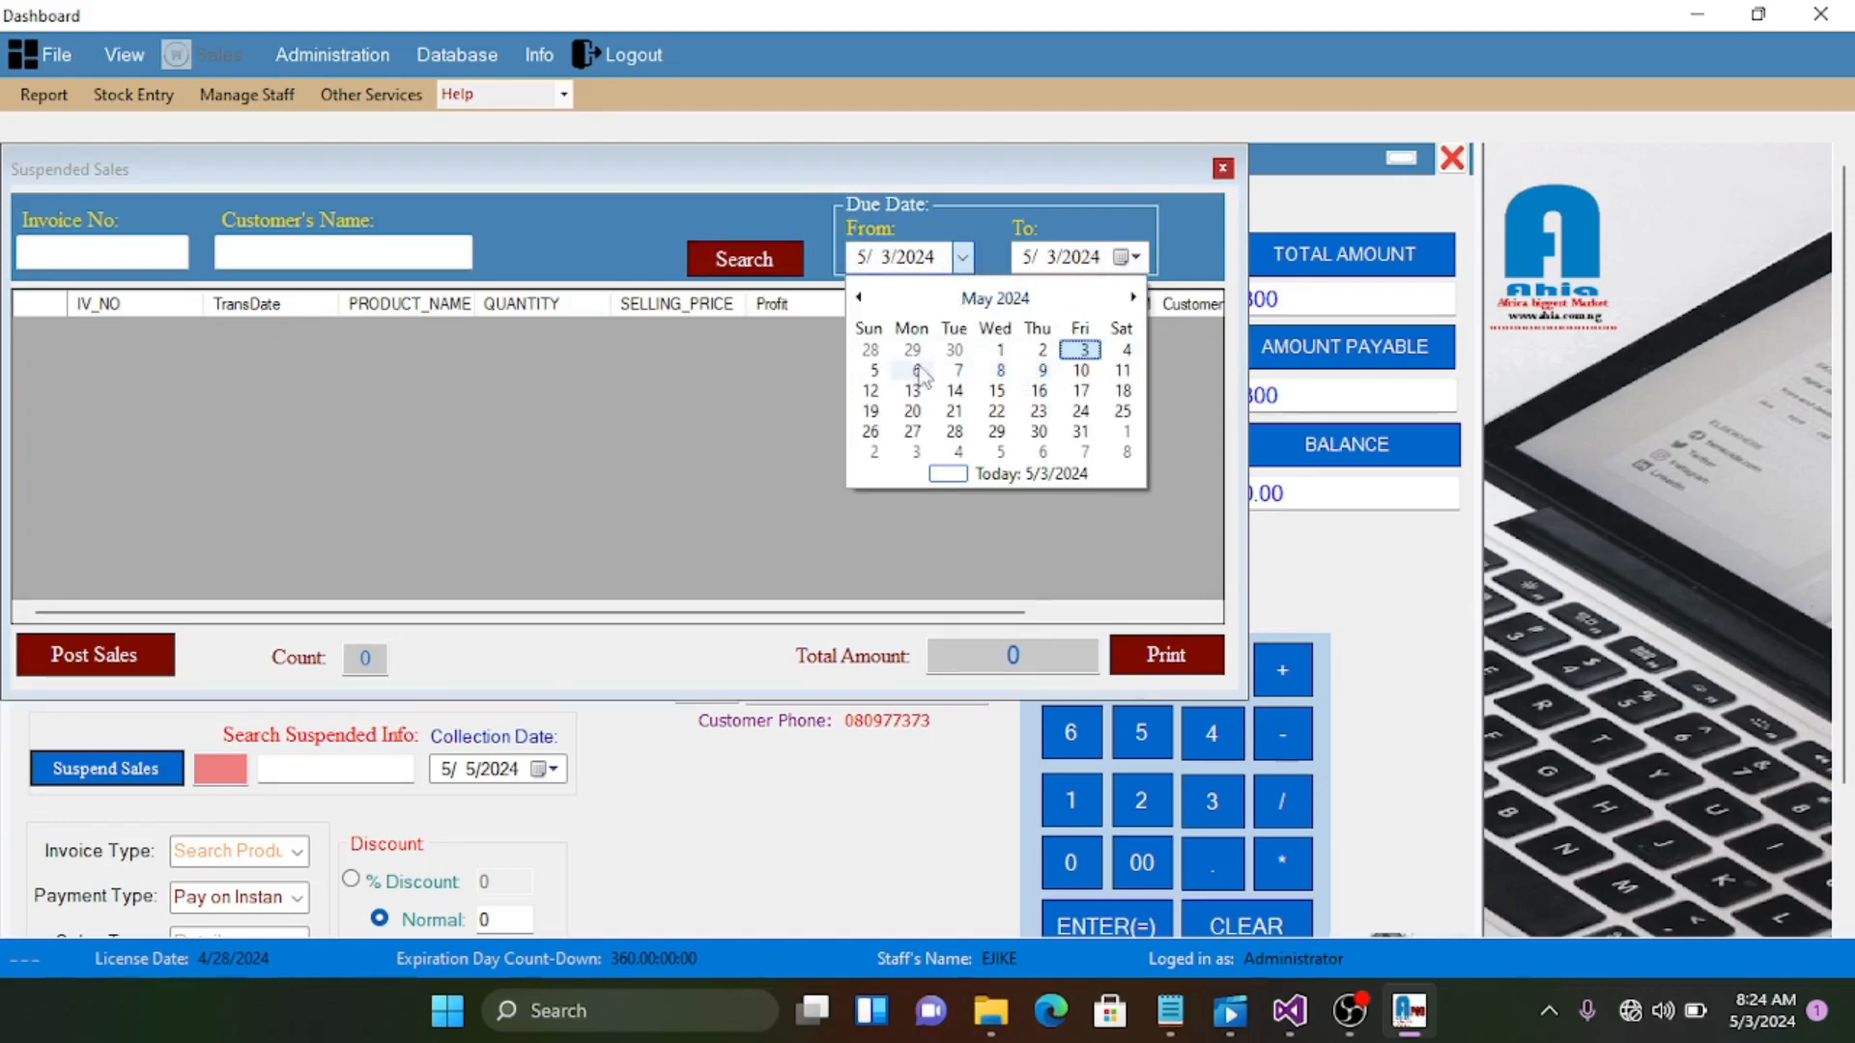
left_click(874, 370)
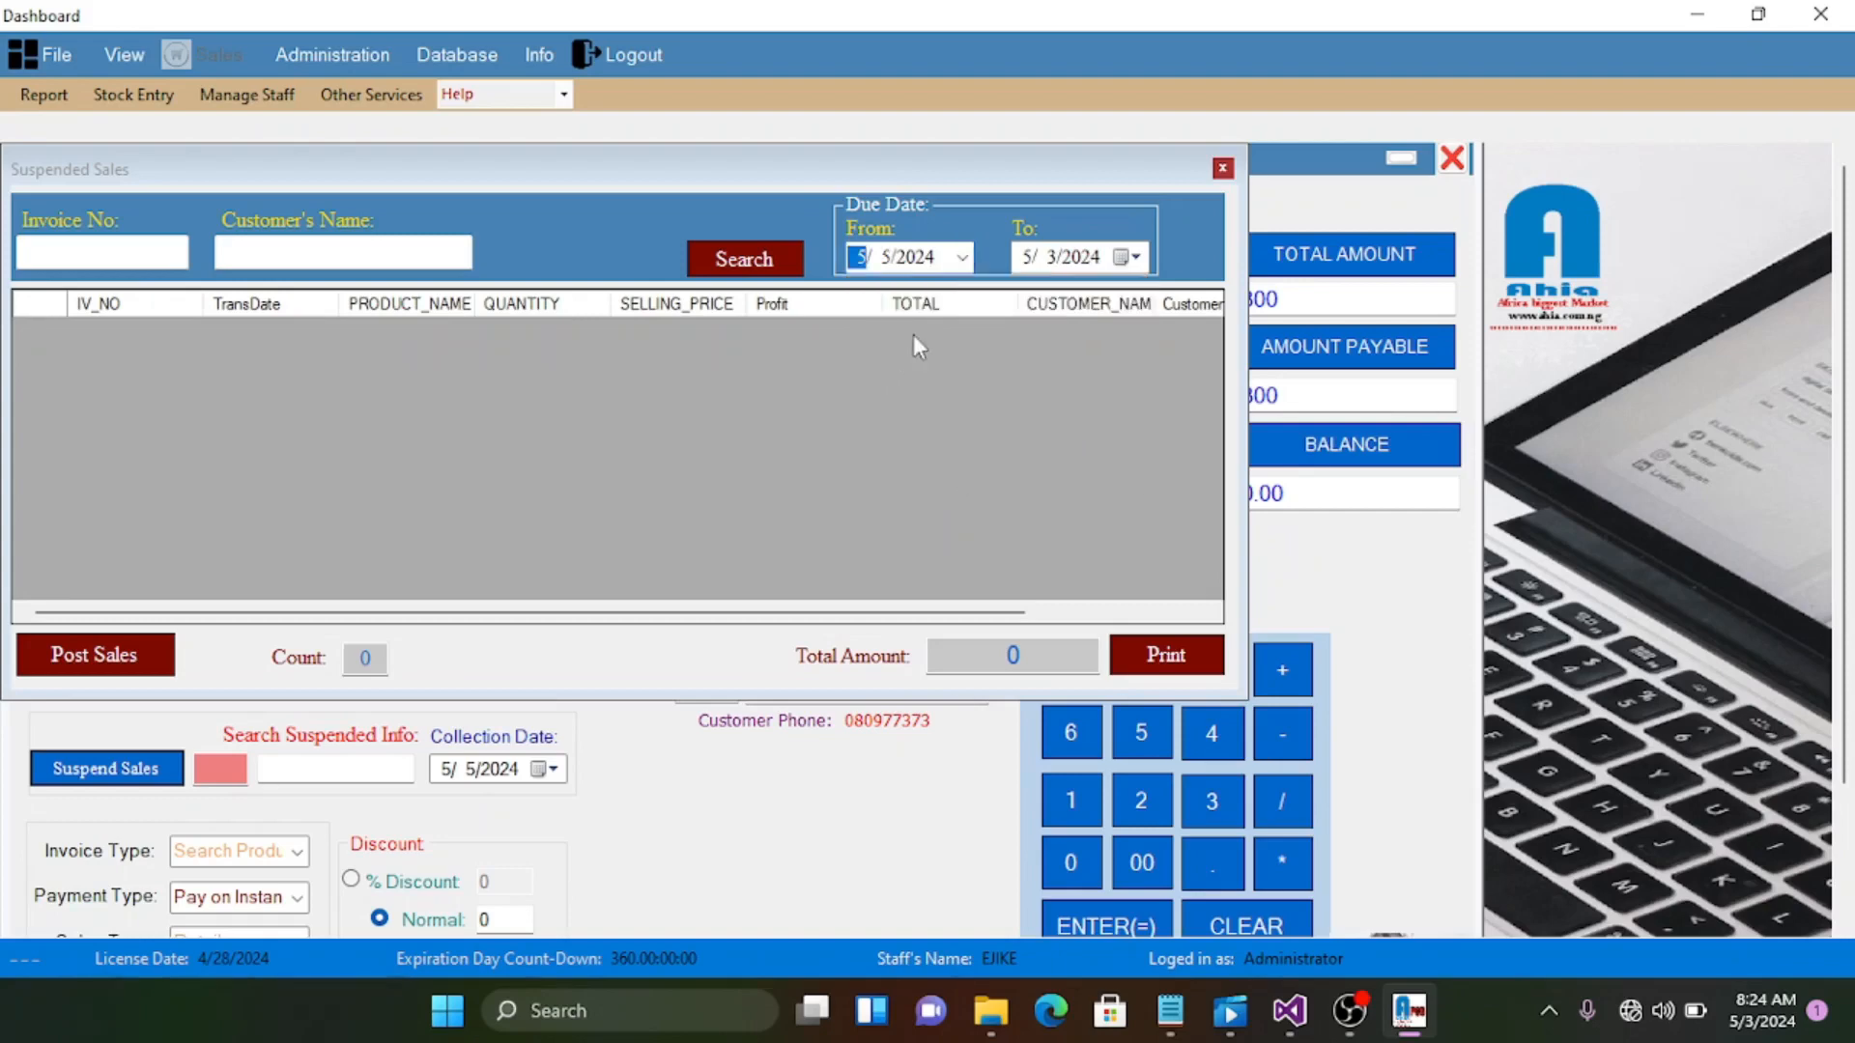
left_click(1121, 260)
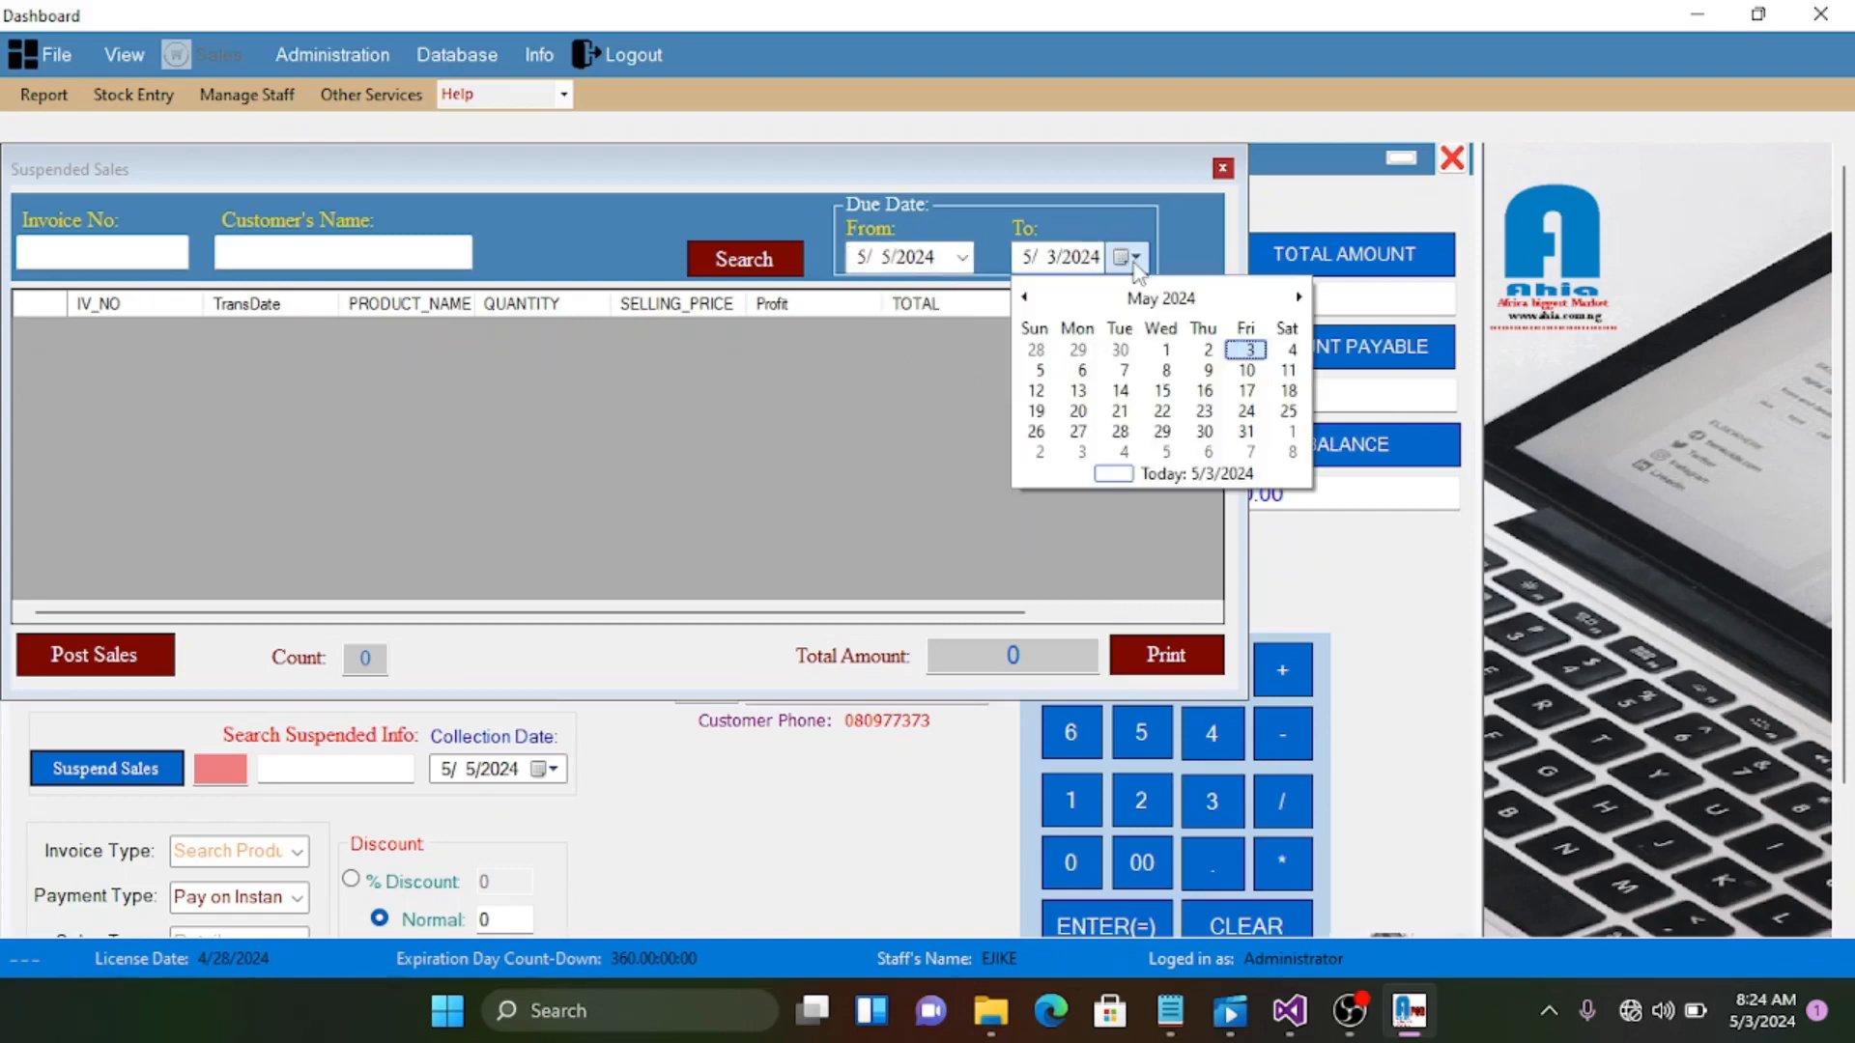
left_click(1042, 370)
left_click(749, 259)
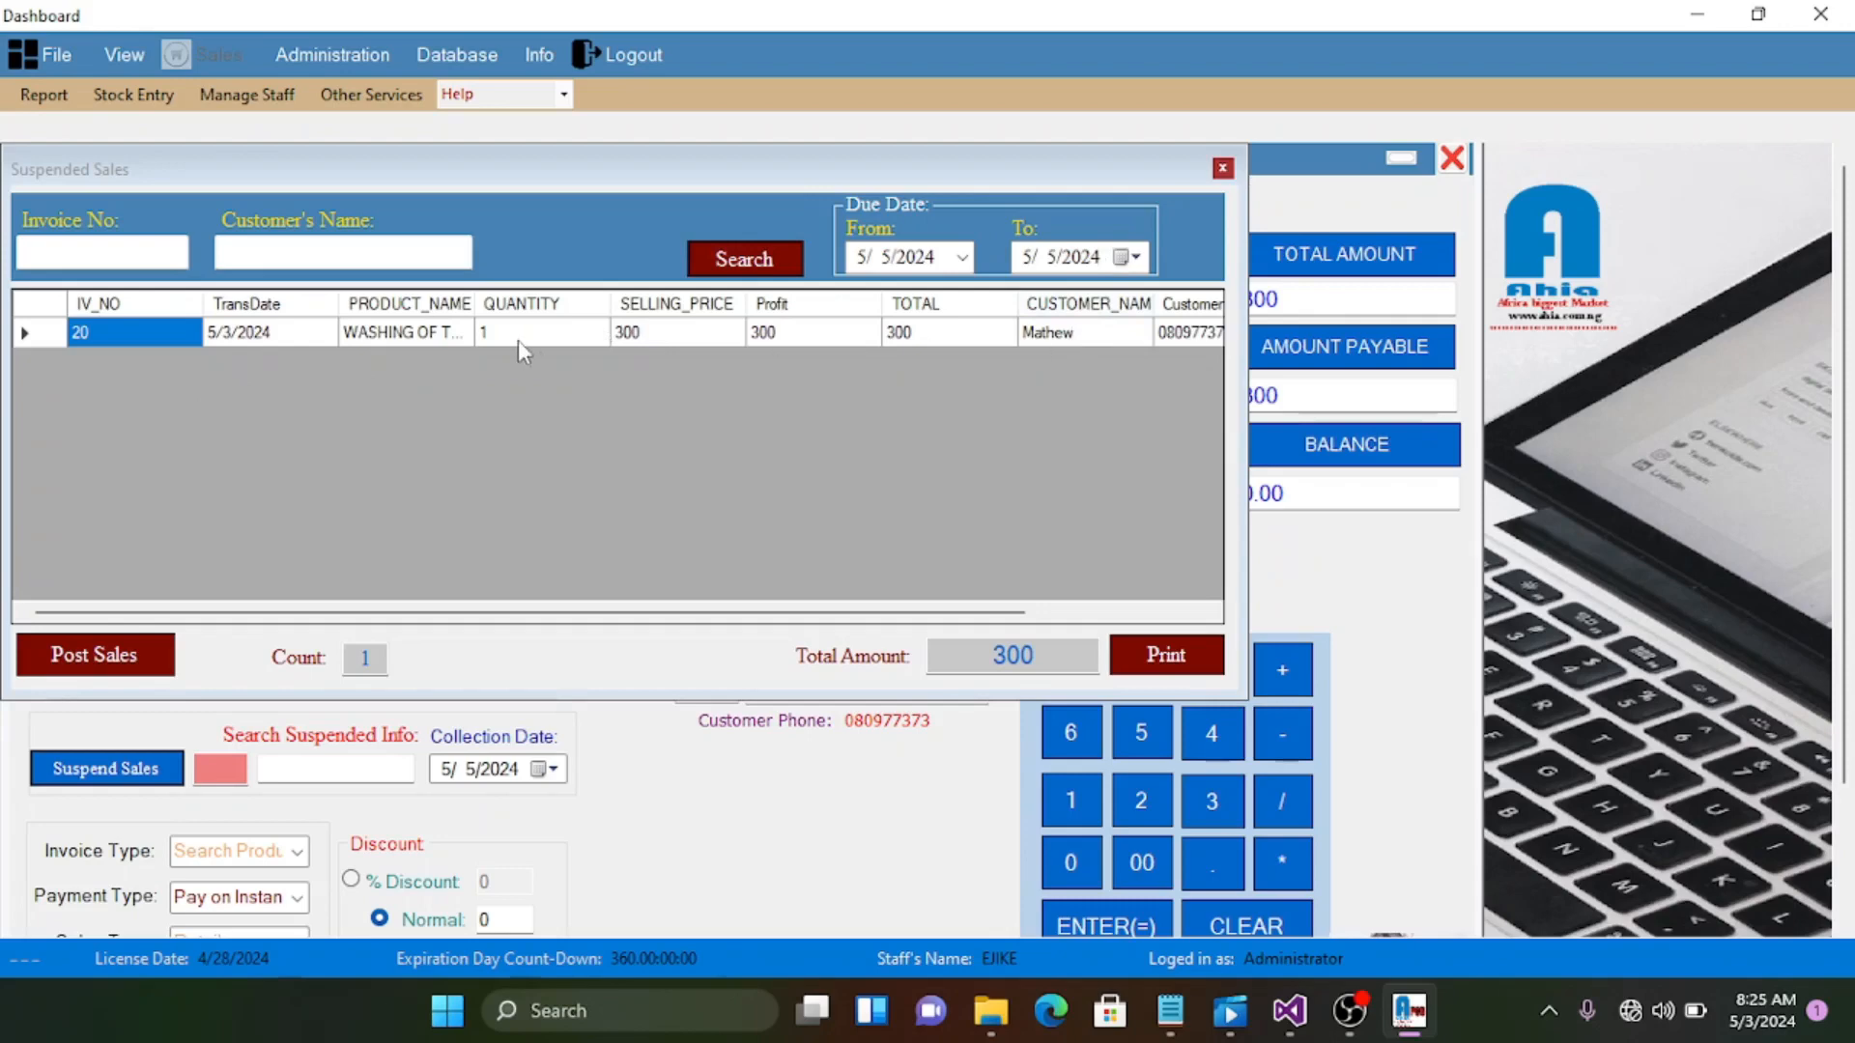
left_click(1223, 171)
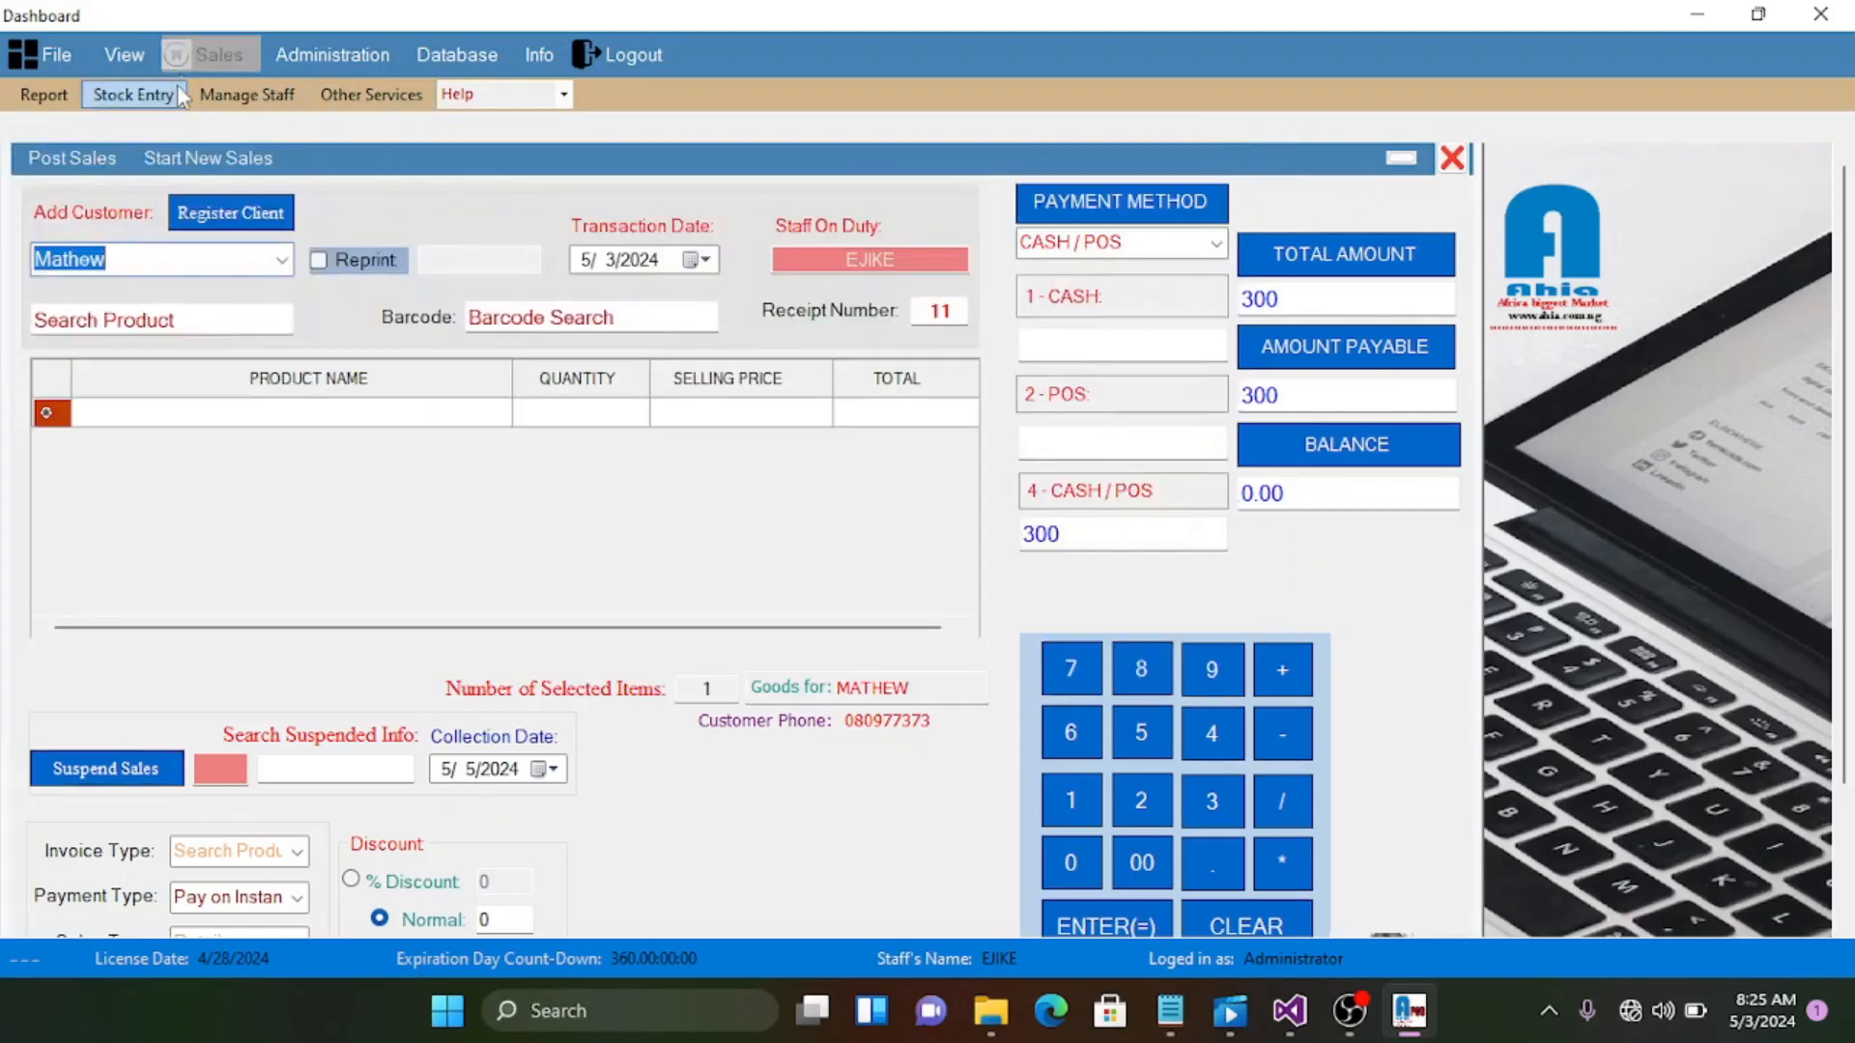
left_click(1452, 160)
Open the Advance Stock Manager, view the Zirconia earring product record, and close the product registration window
left_click(127, 95)
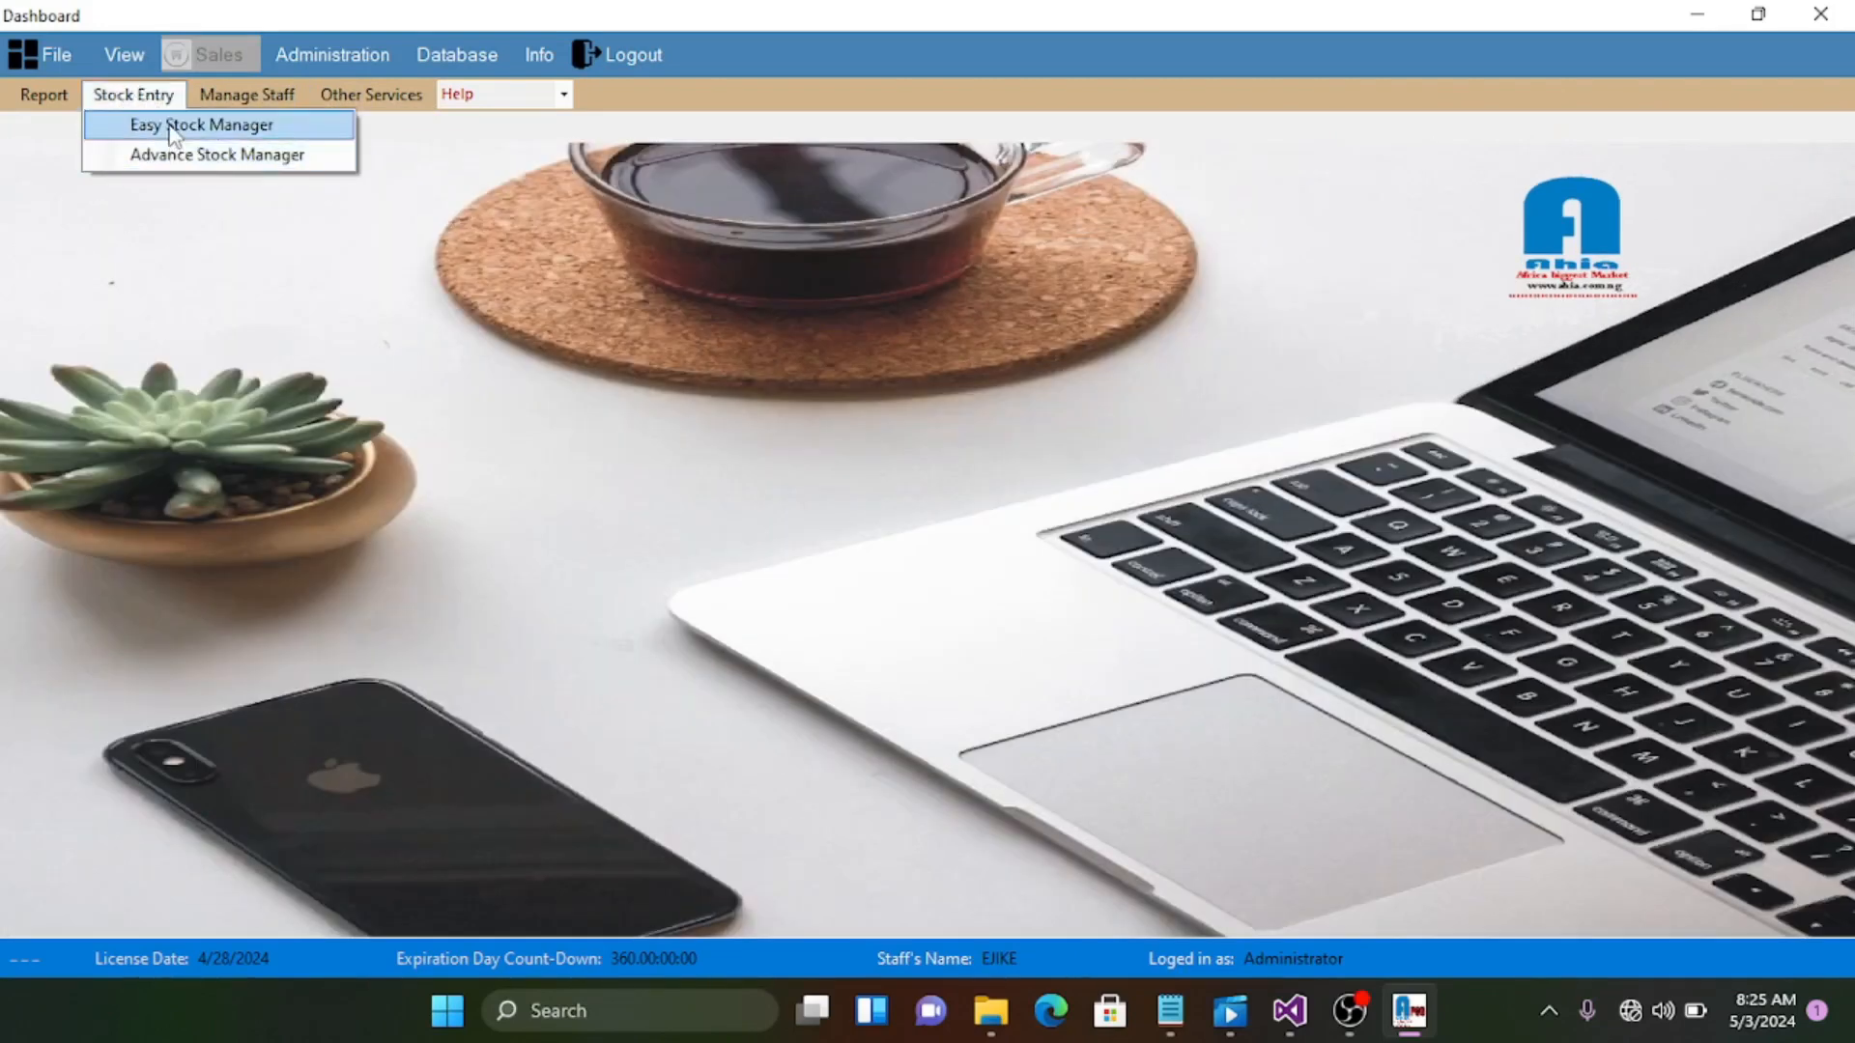
left_click(217, 156)
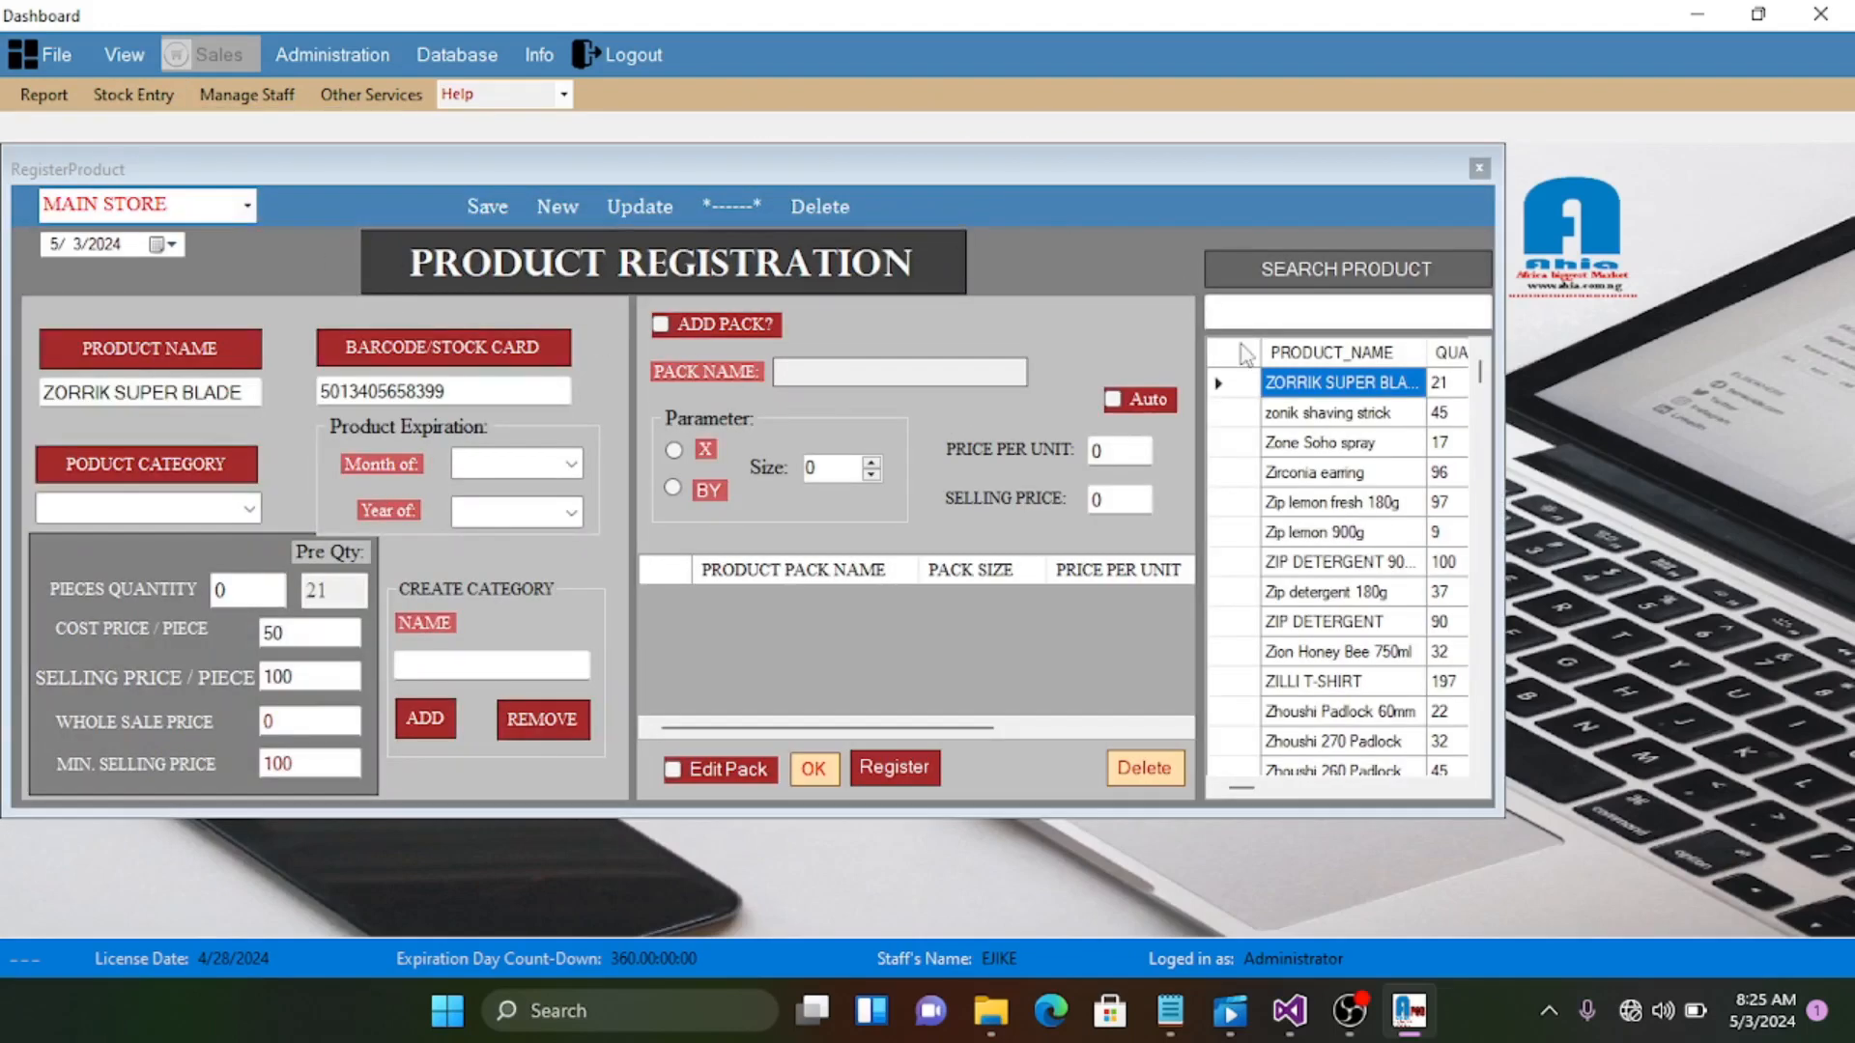
left_click(1315, 473)
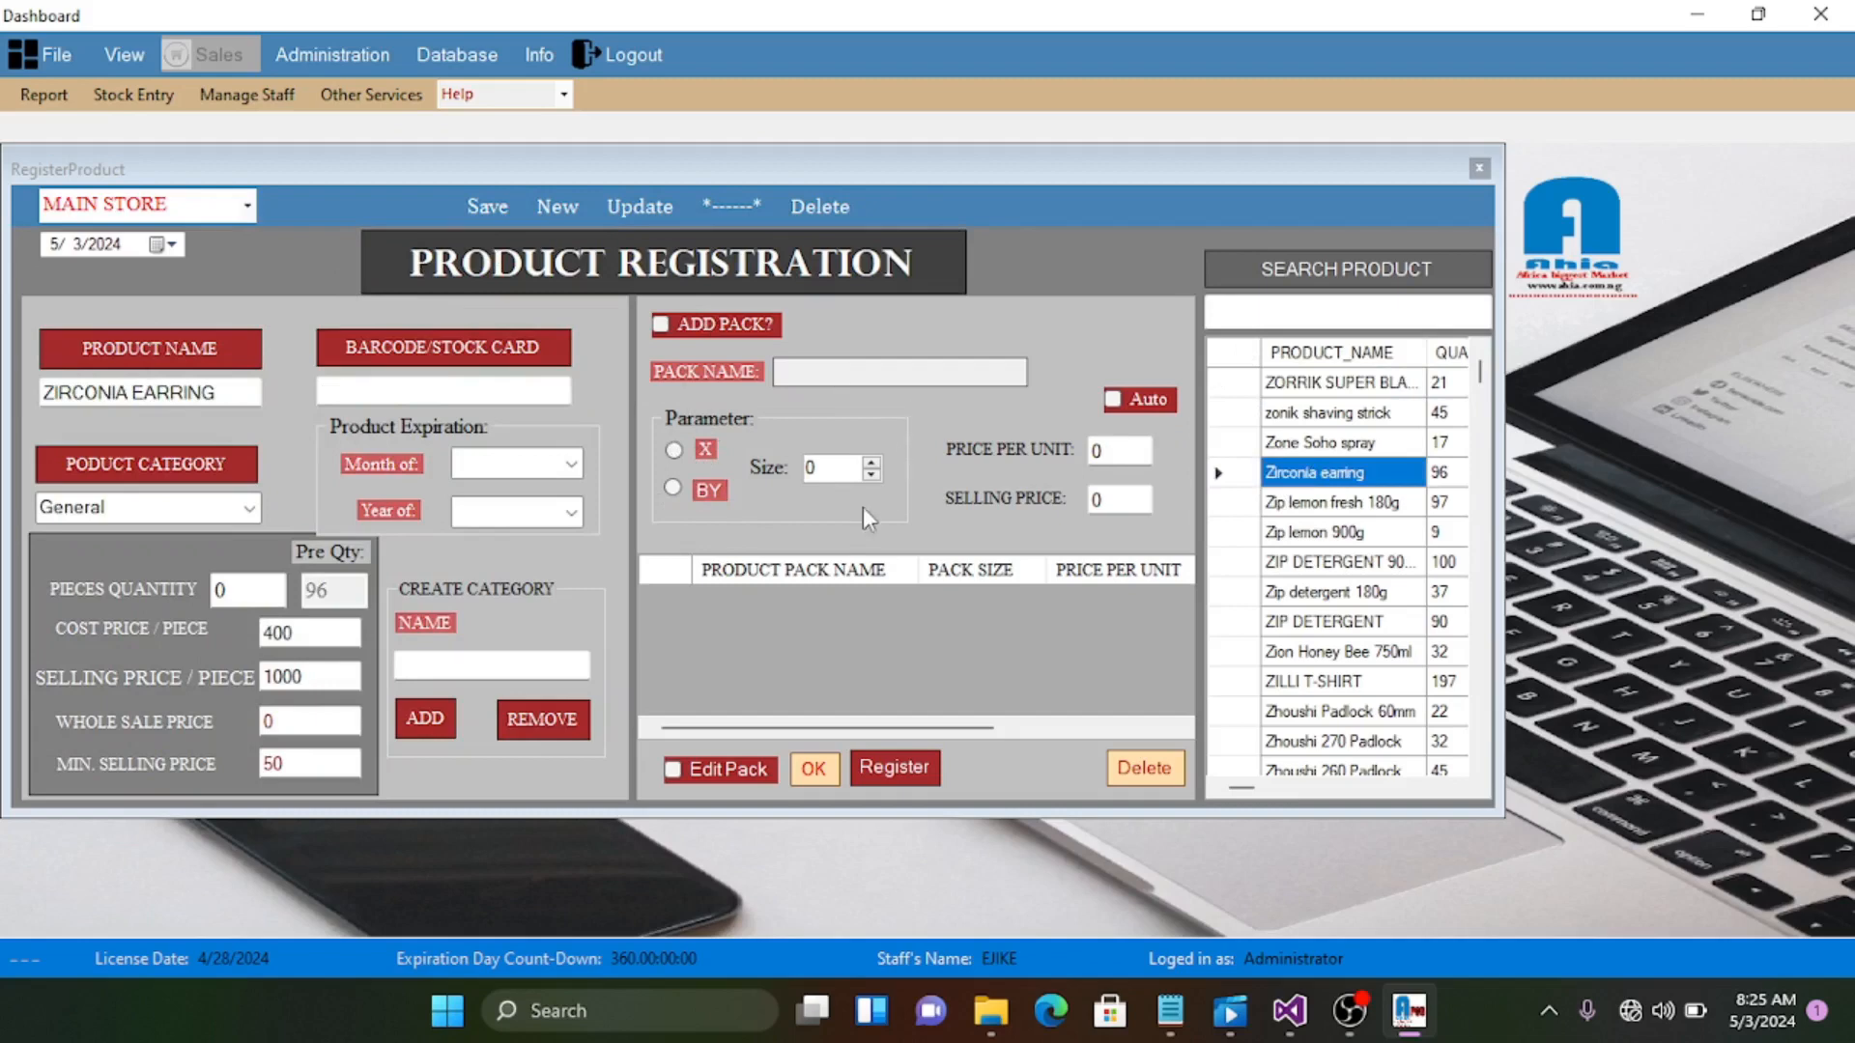
left_click(1480, 170)
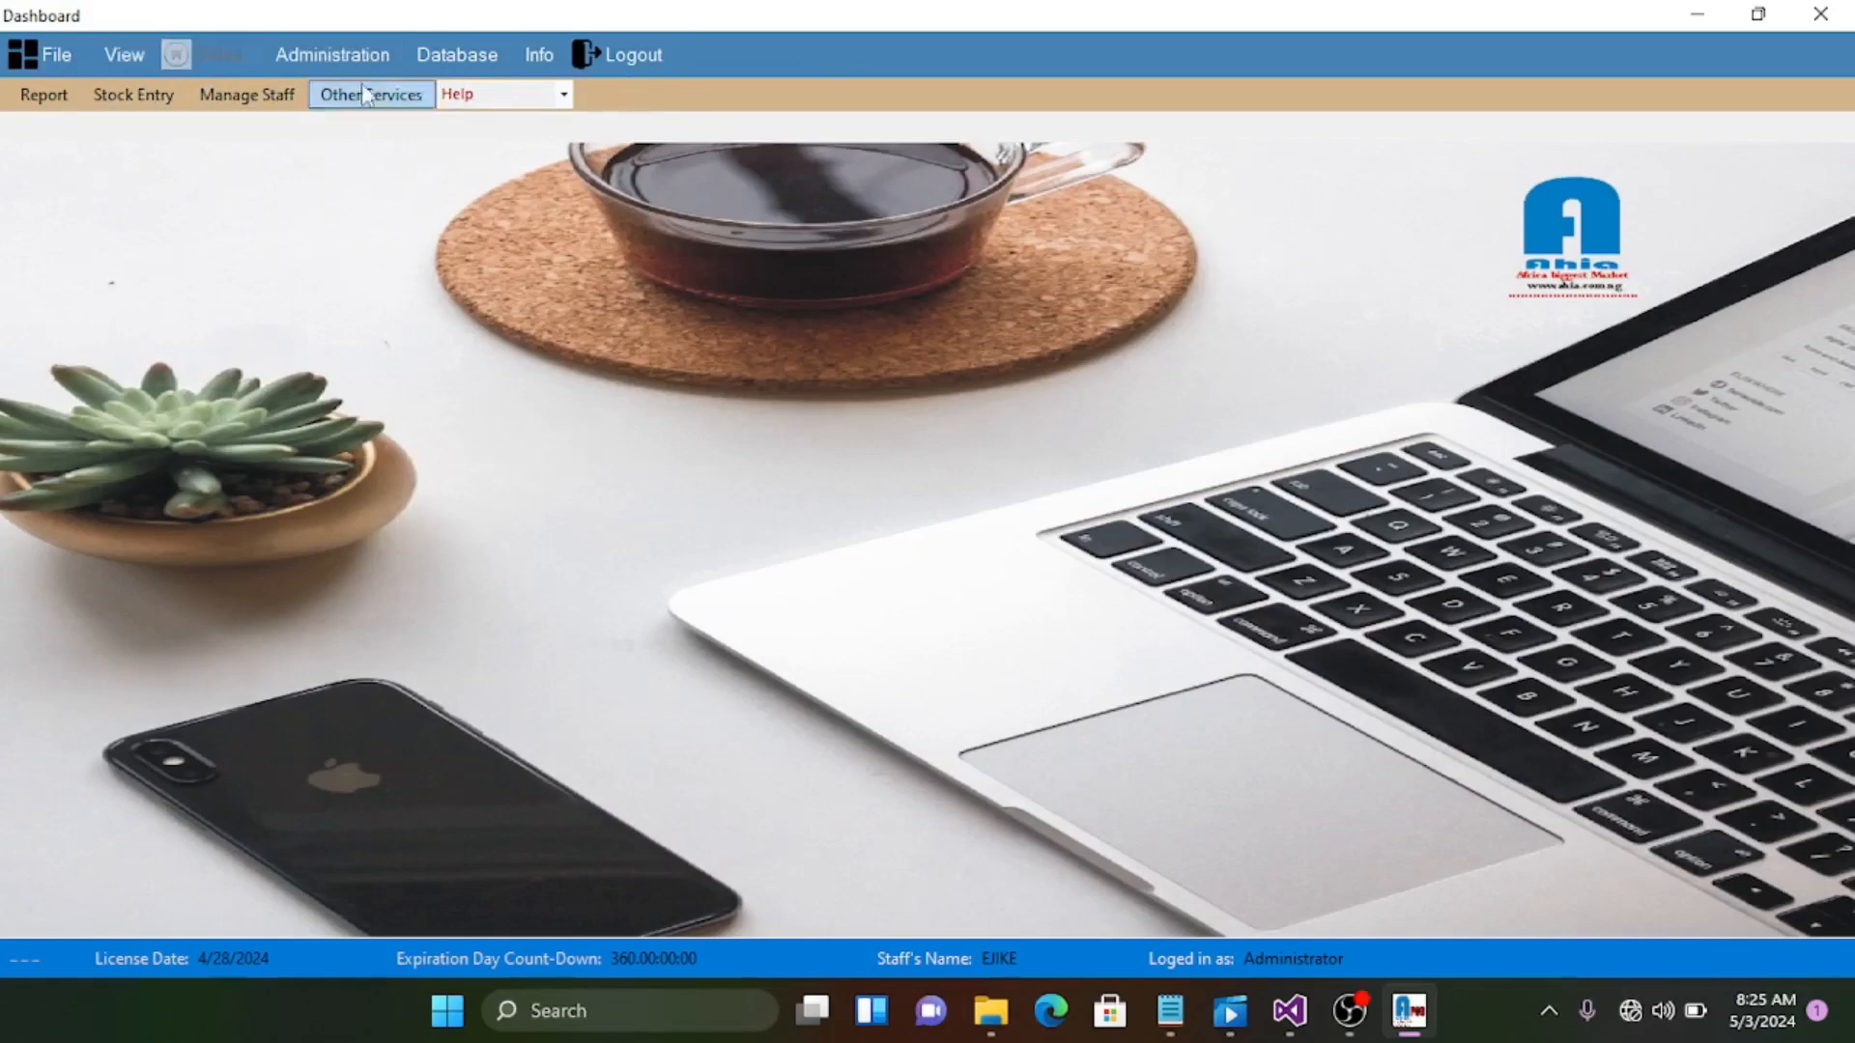
Log out of the current account and log in with another staff member's username and password
left_click(636, 55)
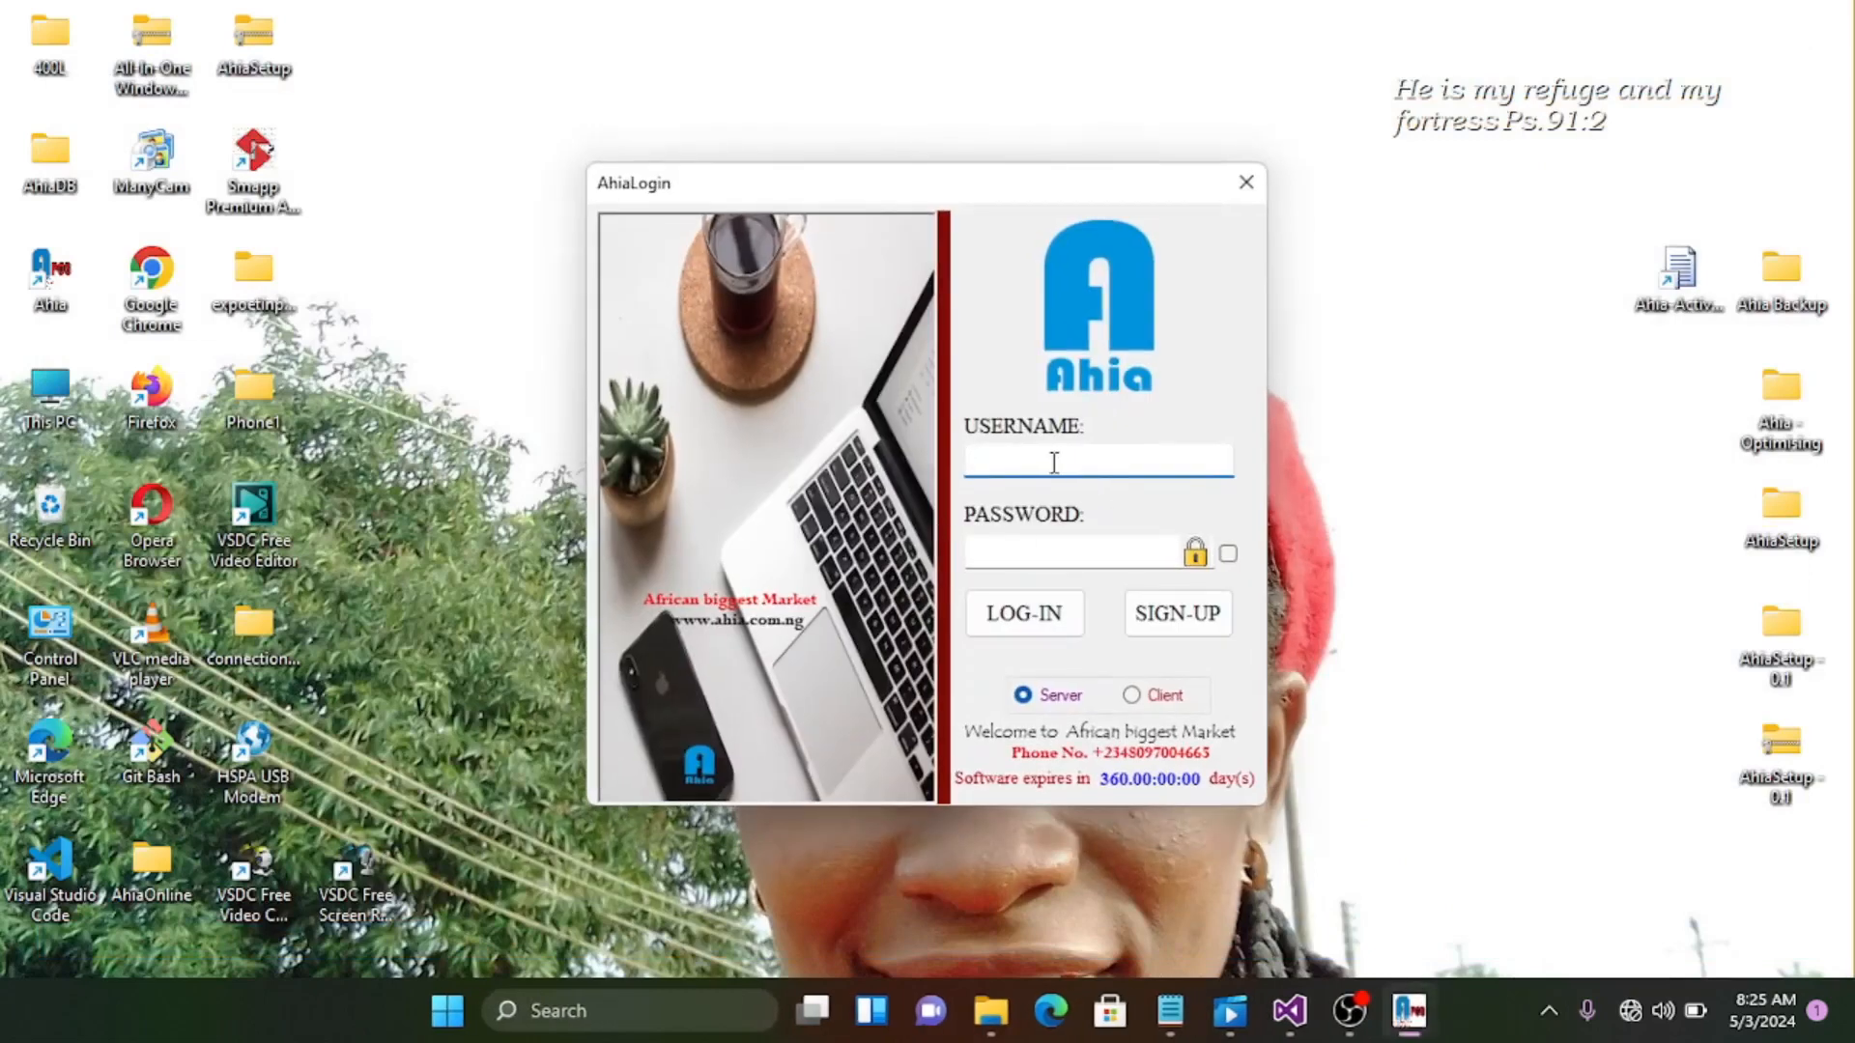
type("james")
left_click(1043, 551)
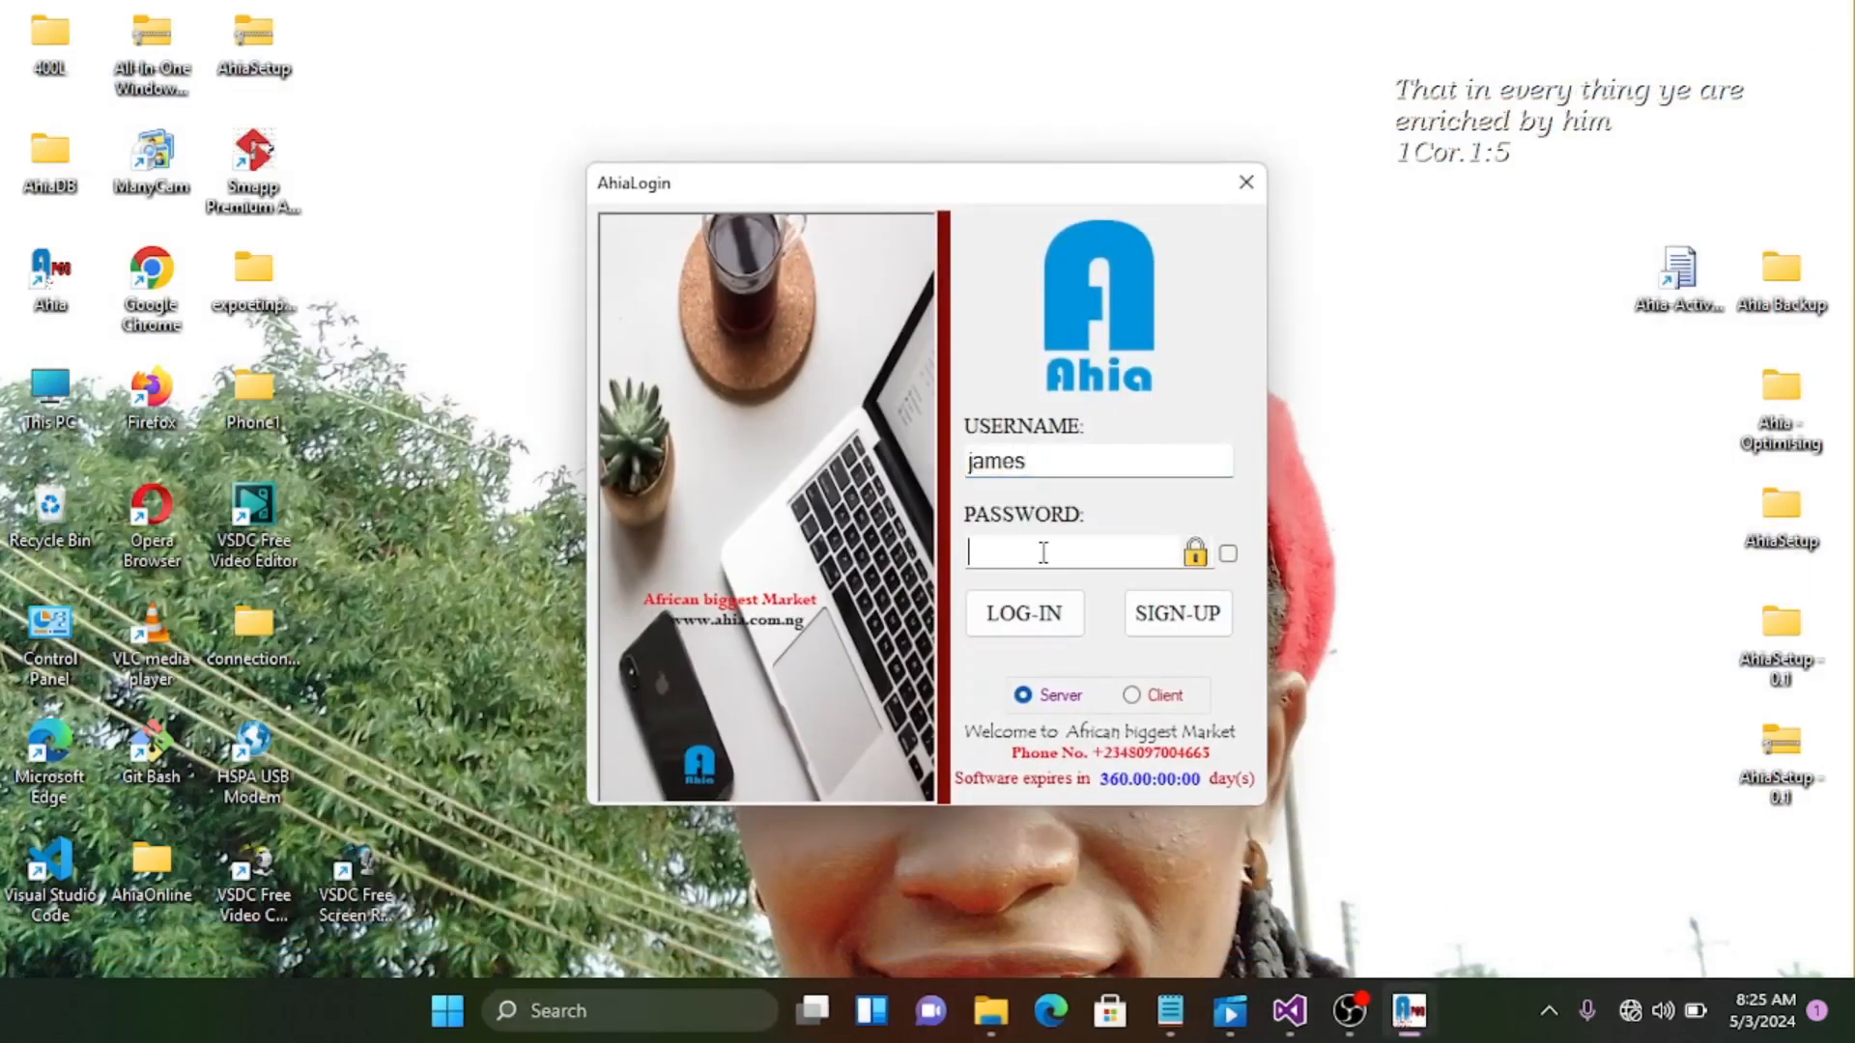
type("1")
left_click(1053, 615)
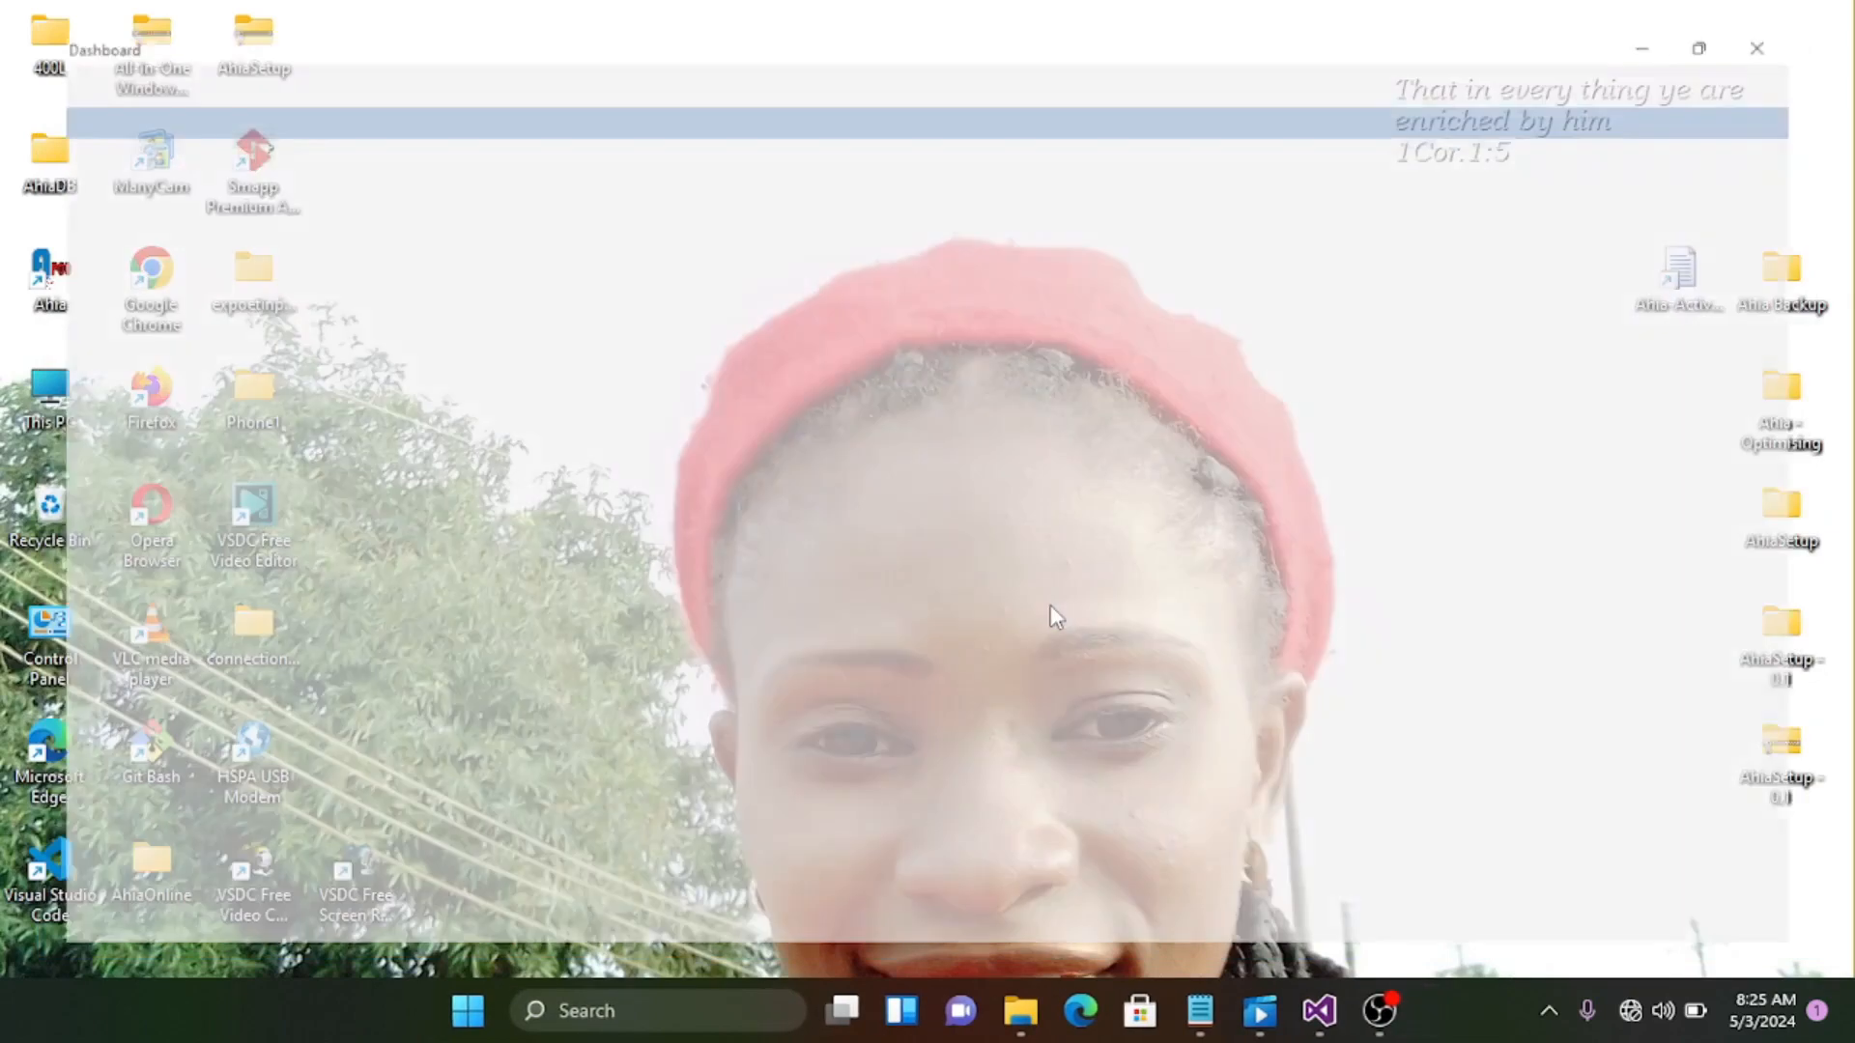